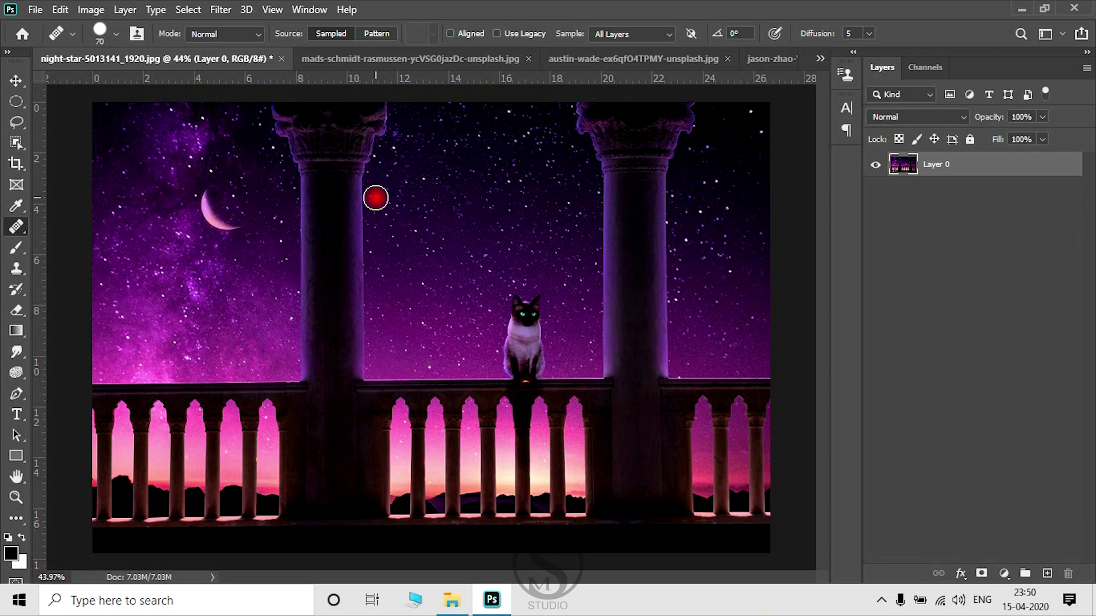
Expand the toolbar's healing tool flyout and browse its variants, including the standard Healing Brush
mouse_move(14, 231)
left_mouse_down()
mouse_move(112, 245)
mouse_move(93, 245)
left_mouse_up()
left_click(16, 230)
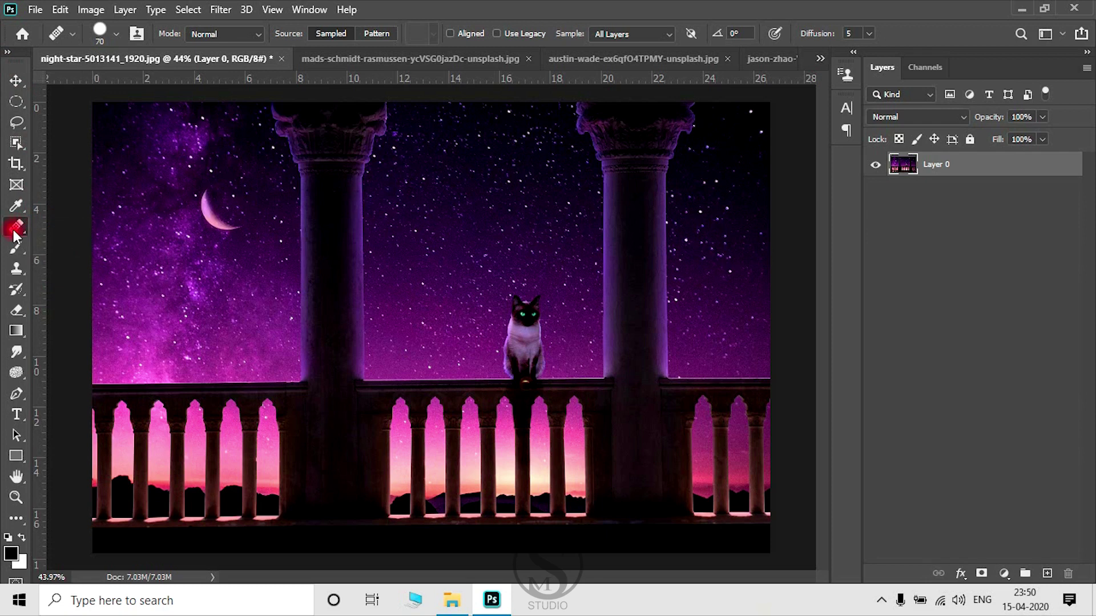
left_click_drag(14, 235, 83, 251)
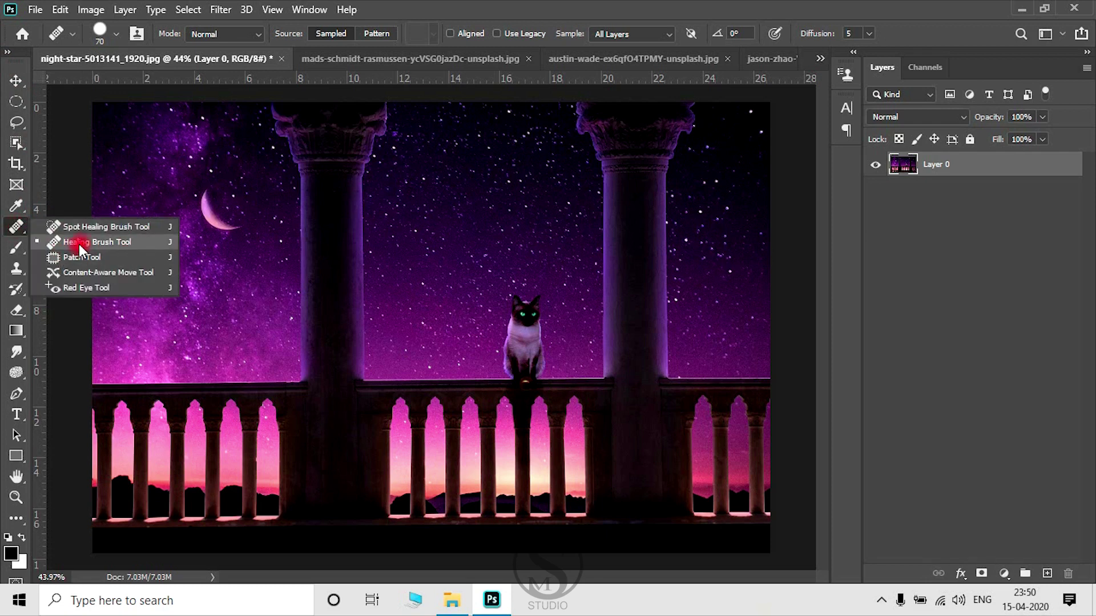
mouse_move(78, 245)
left_mouse_down()
mouse_move(98, 231)
mouse_move(155, 229)
left_mouse_up()
Select the standard Healing Brush Tool from the flyout
left_click(140, 243)
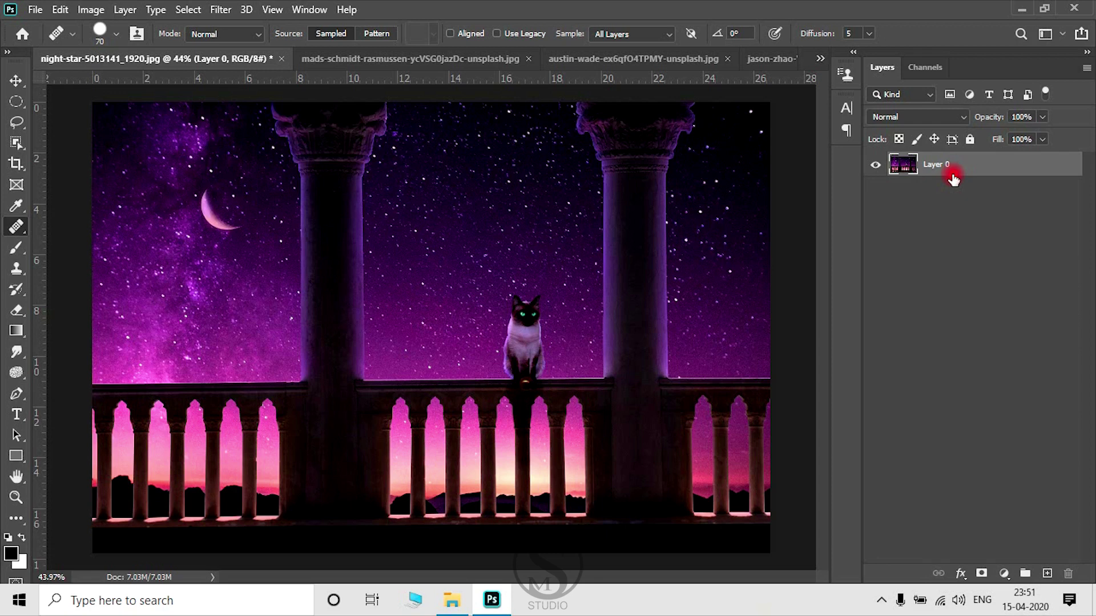
key("ctrl+j")
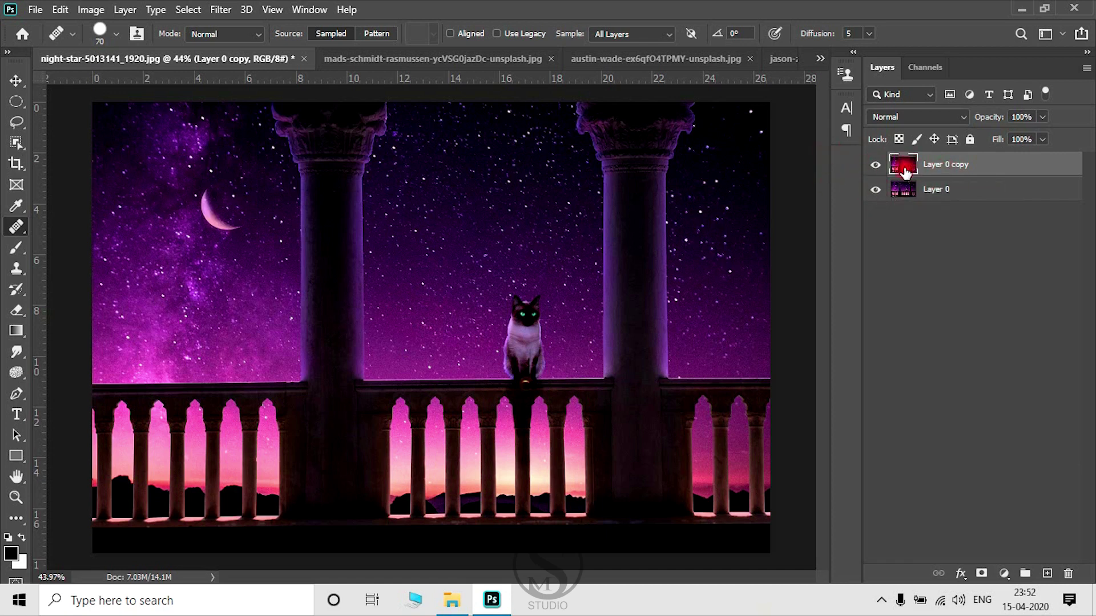
left_click_drag(906, 172, 939, 180)
left_click(873, 167)
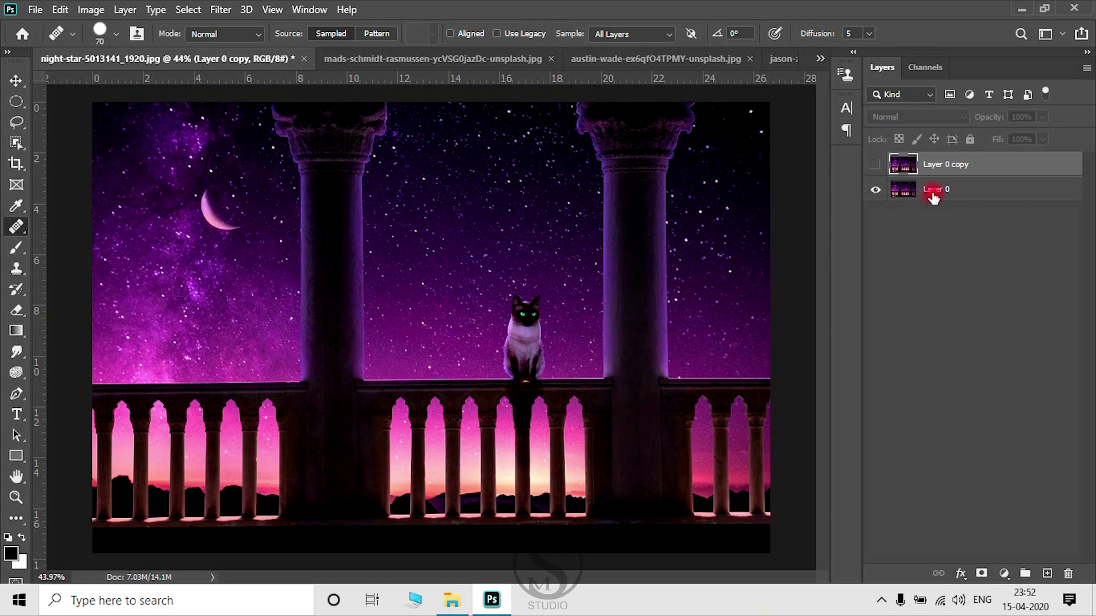
mouse_move(939, 165)
left_mouse_down()
mouse_move(1016, 318)
mouse_move(1070, 575)
left_mouse_up()
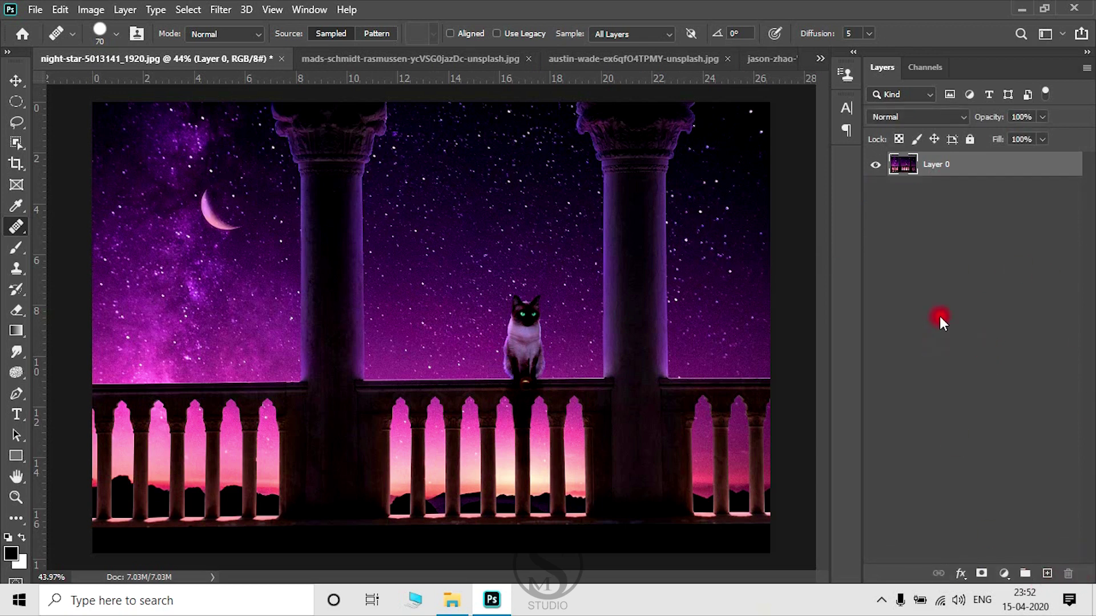
left_click(946, 226)
Add an empty Layer 1 above Layer 0 and set the healing Sample option to All Layers
left_click(951, 171)
left_click(1048, 574)
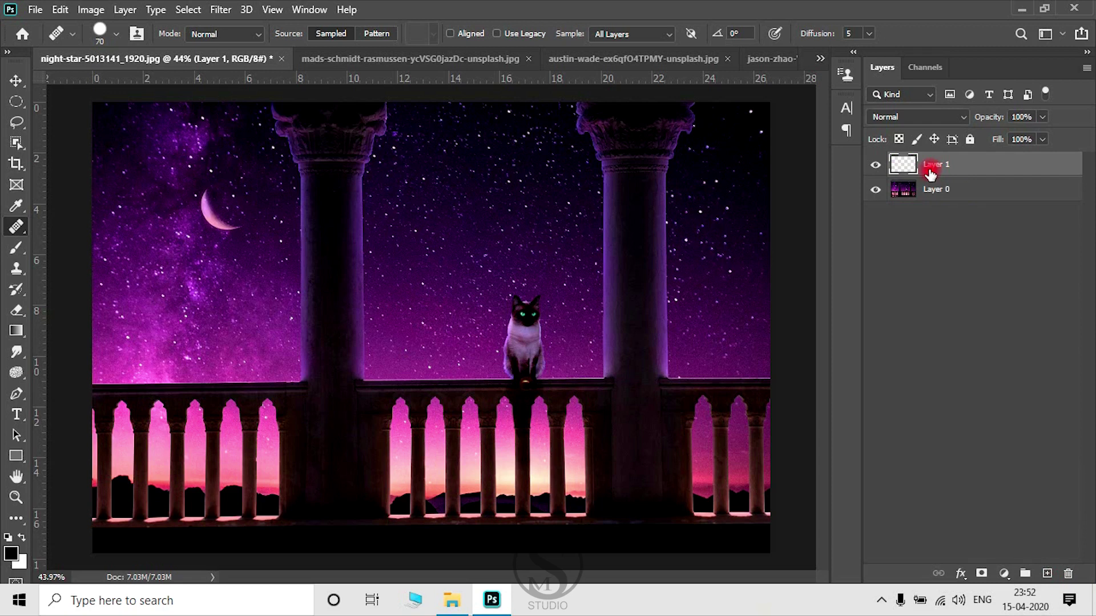
left_click(628, 33)
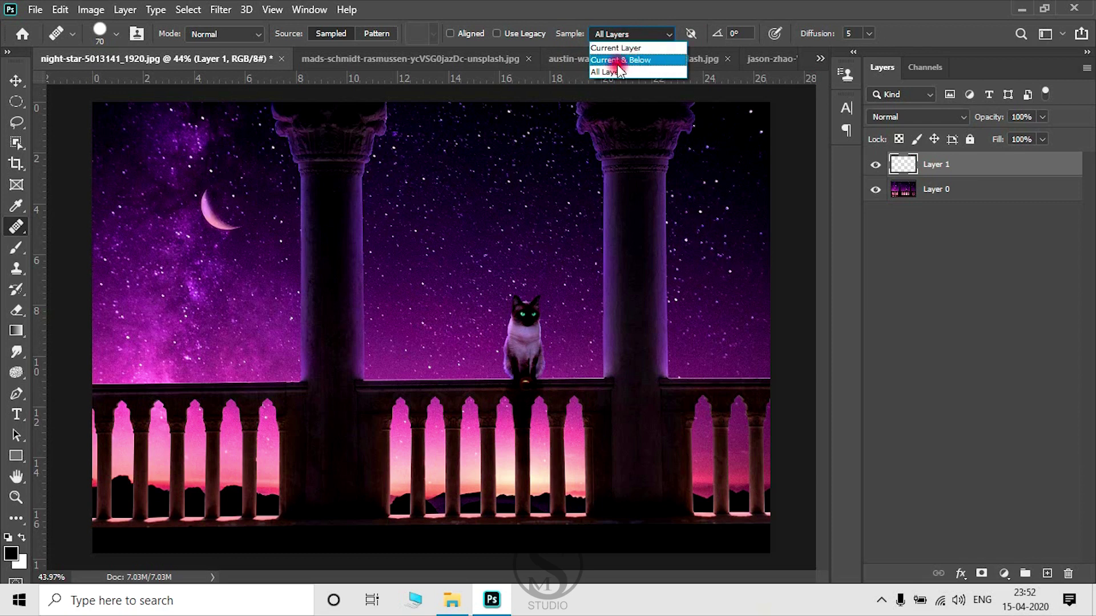
left_click(651, 49)
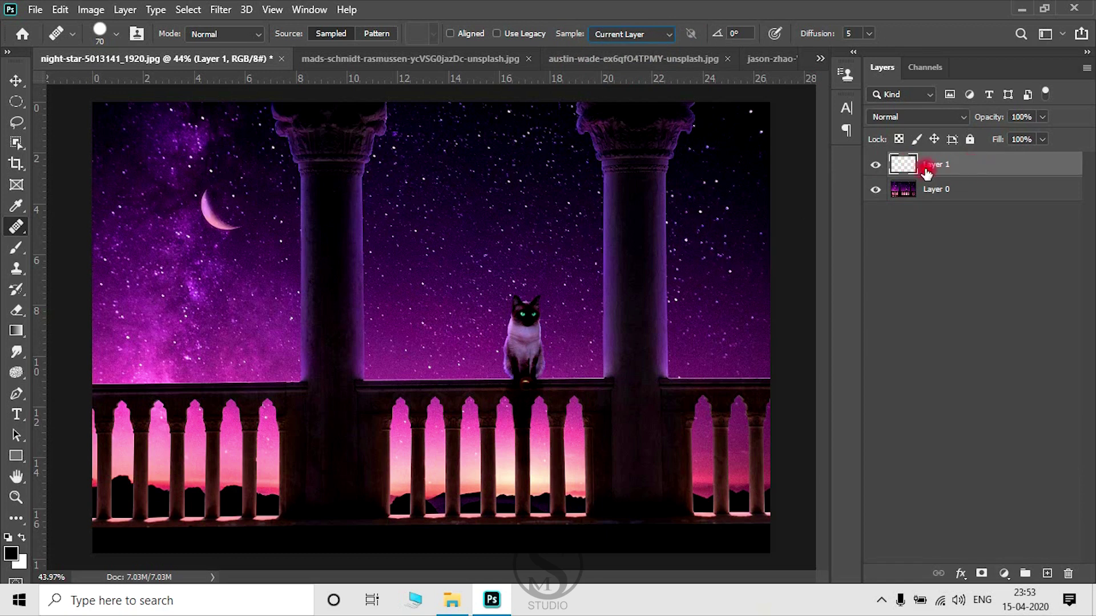
left_click(631, 35)
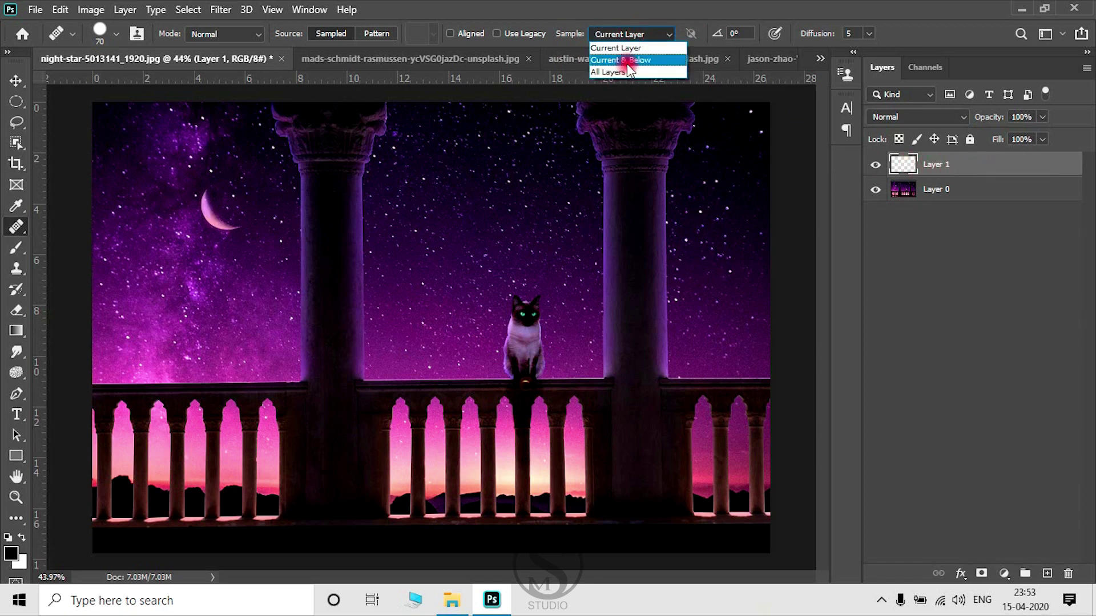
left_click(928, 168)
left_click(635, 71)
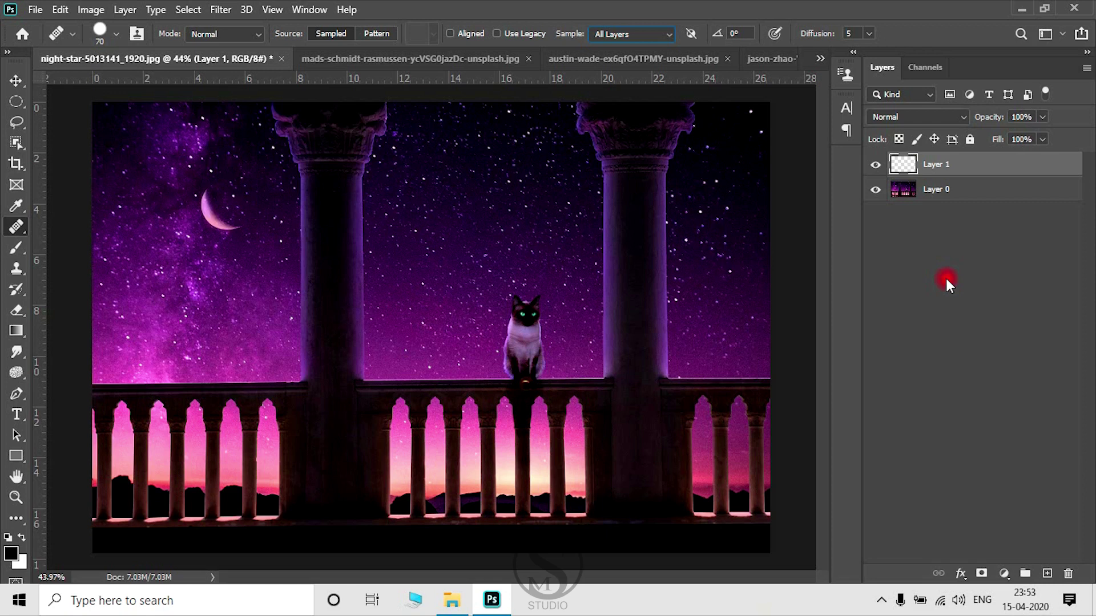
Confirm Sample stays at All Layers and show the Healing Brush blending Mode choices
left_click(603, 36)
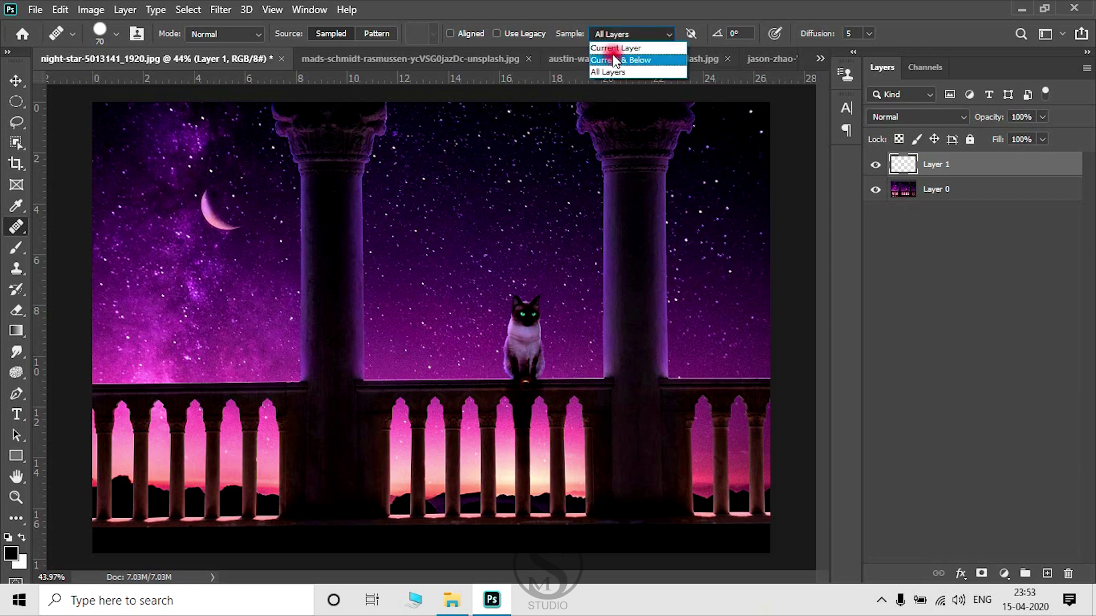
left_click(615, 33)
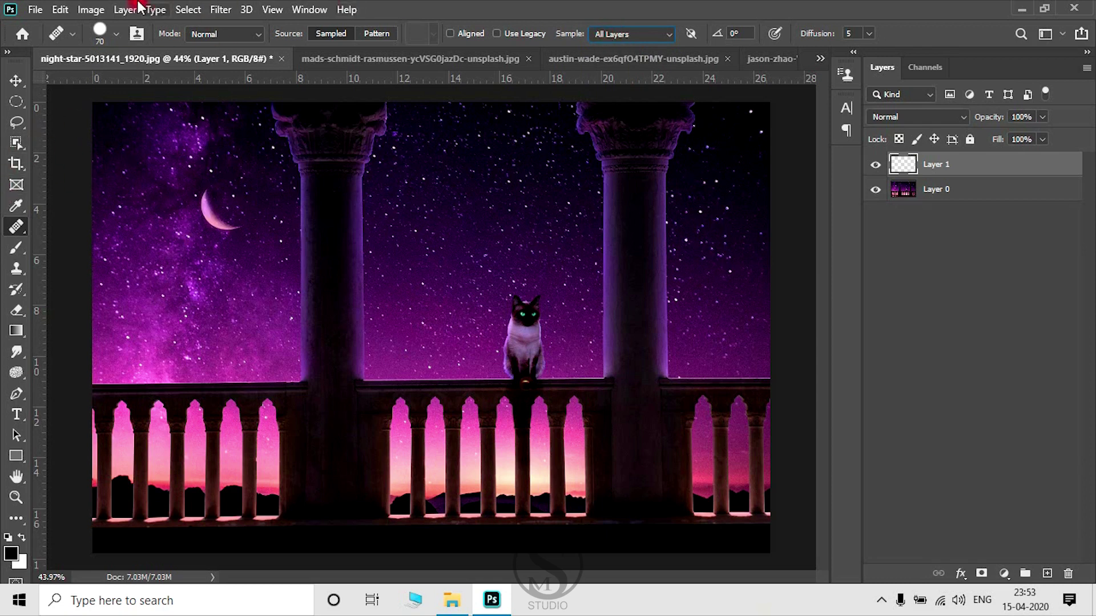
left_click(232, 38)
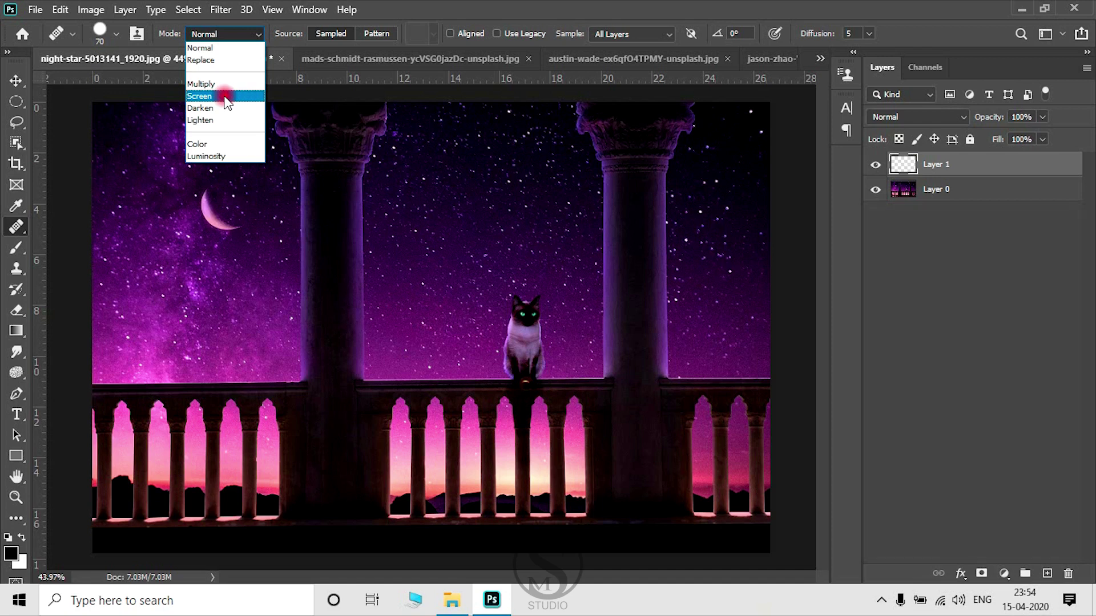
Keep the mode at Normal and heal blemishes across the cat's face and chest
left_click(225, 46)
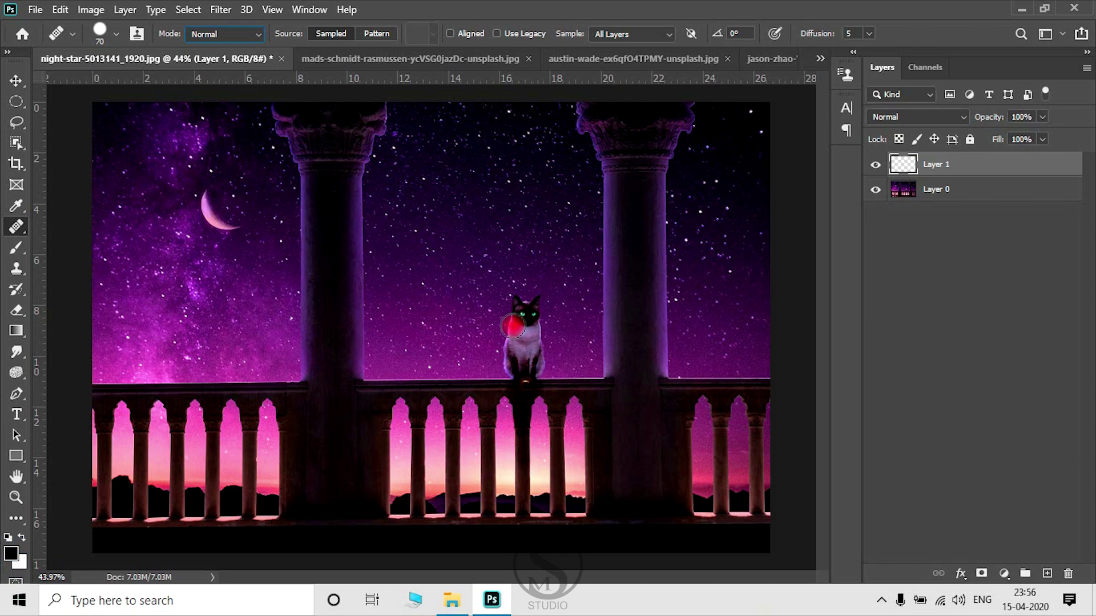
left_click_drag(512, 326, 536, 326)
left_click_drag(536, 326, 522, 338)
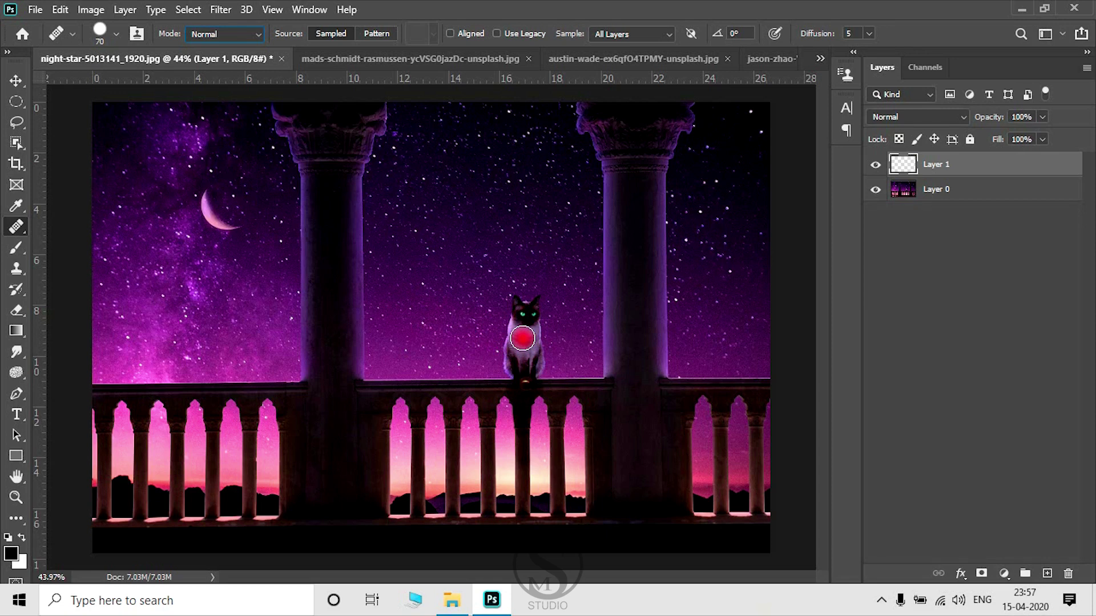
Zoom in on the cat and switch back to the standard Healing Brush Tool
left_click(16, 80)
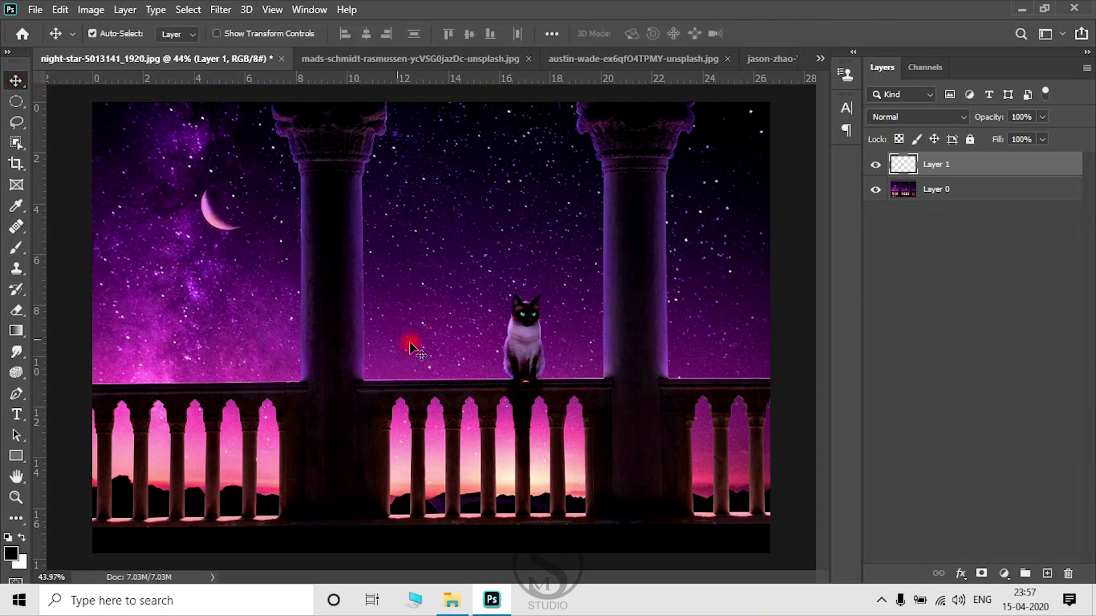
scroll(550, 348, "up", 2)
scroll(582, 350, "up", 3)
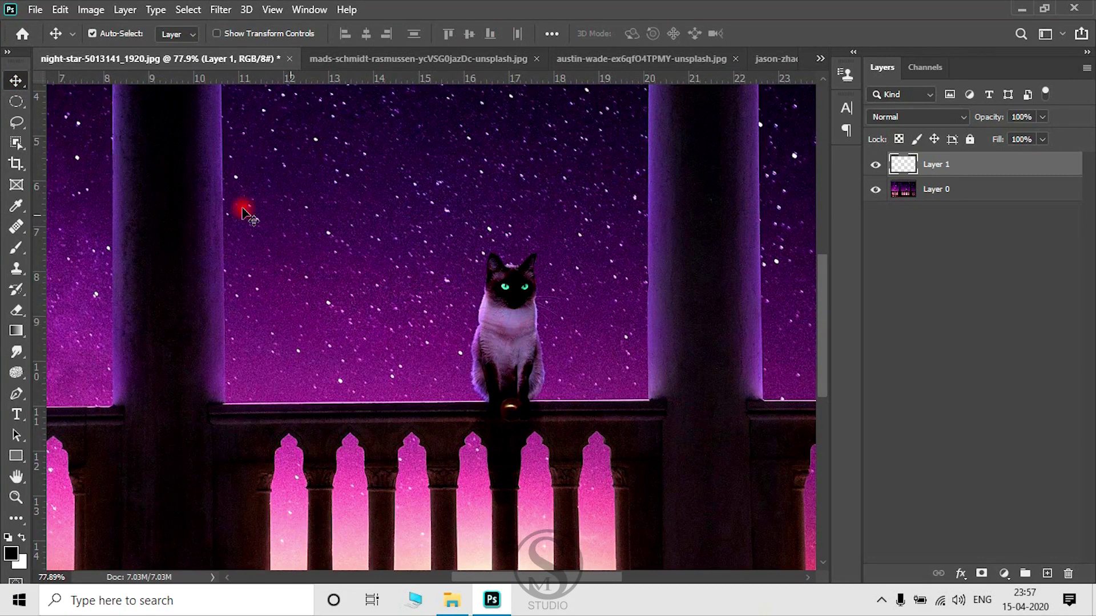
left_click_drag(16, 226, 91, 240)
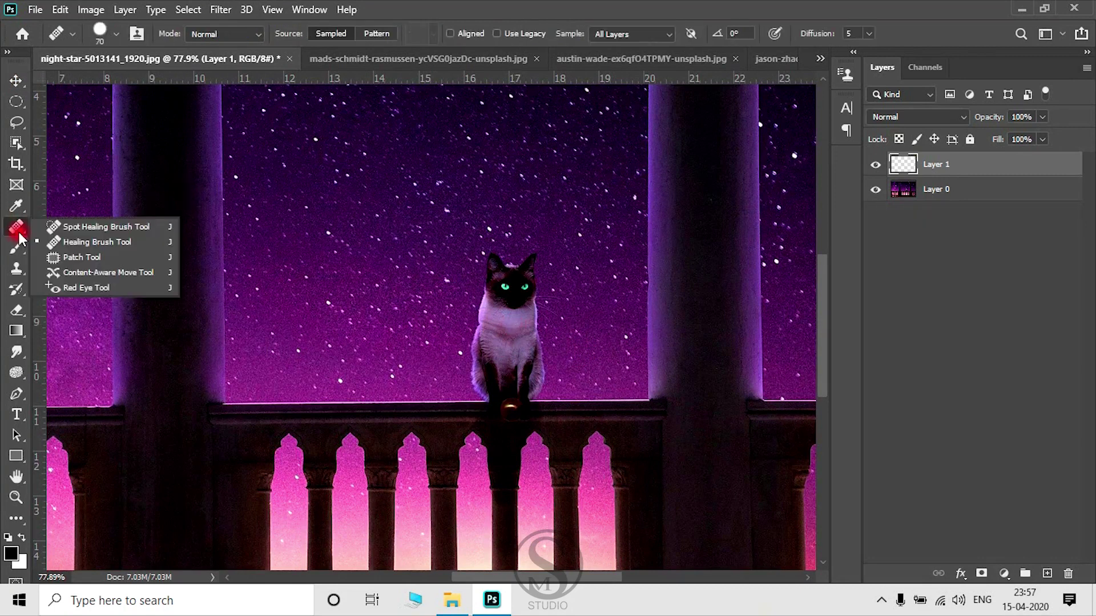
left_click(91, 240)
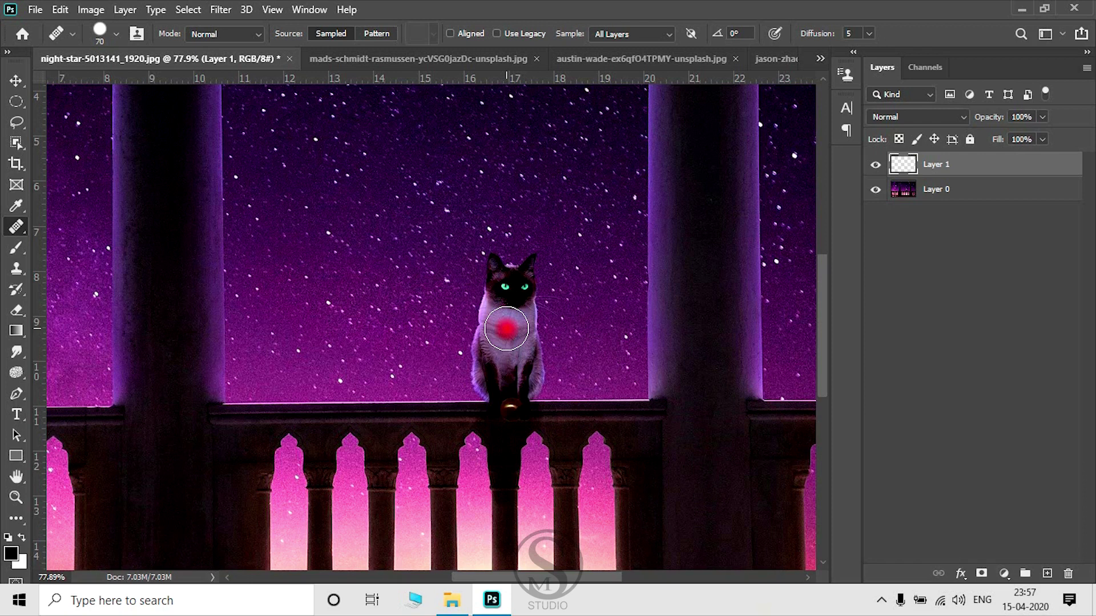
Heal the cat's chest fur and face, and enlarge the healing brush with ]
left_click_drag(506, 347, 512, 335)
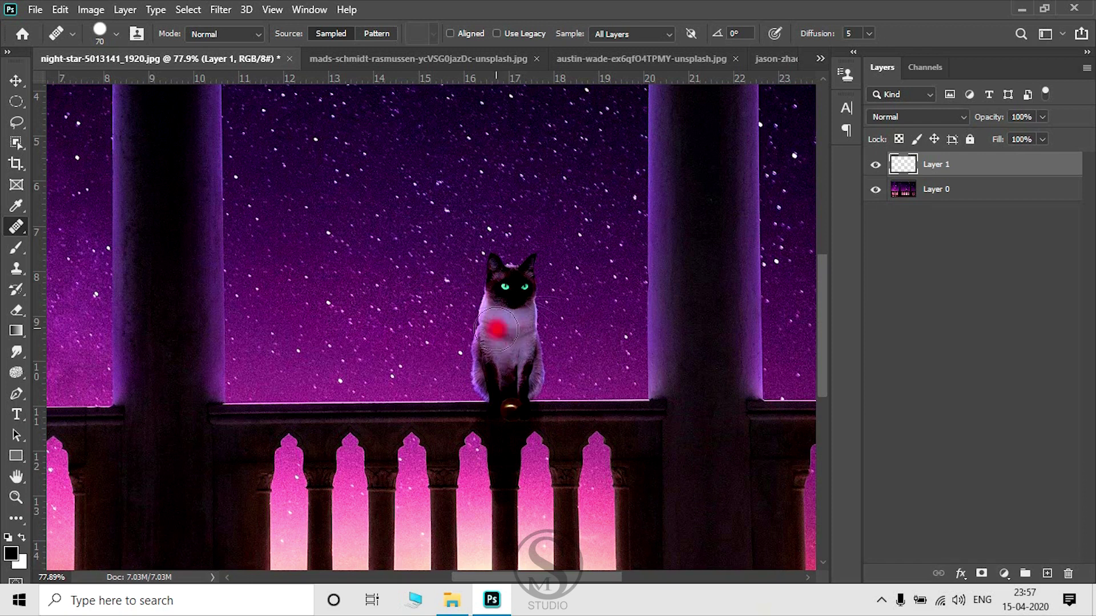
mouse_move(505, 291)
left_mouse_down()
mouse_move(507, 339)
mouse_move(503, 330)
left_mouse_up()
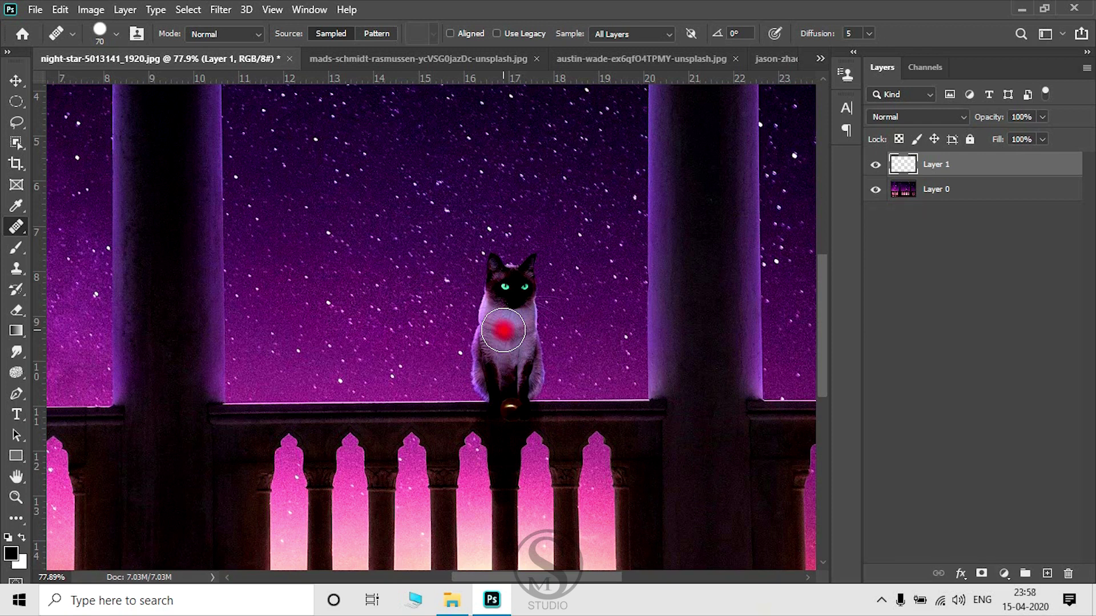
key("bracketright")
key("bracketright")
key("bracketright")
key("bracketright")
key("bracketright")
key("bracketright")
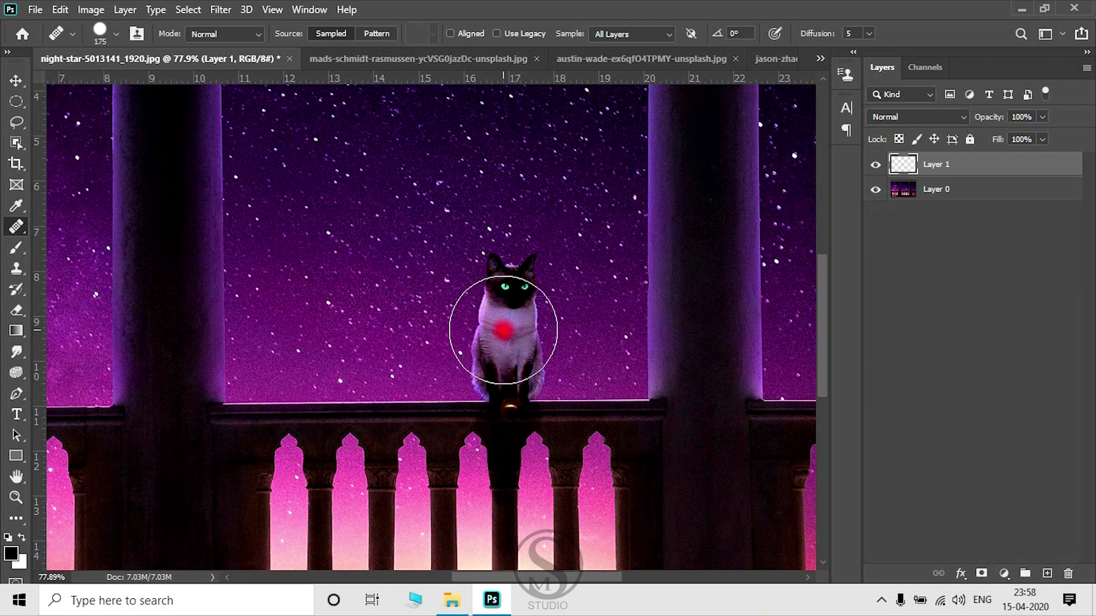
key("bracketright")
key("bracketright")
key("bracketright")
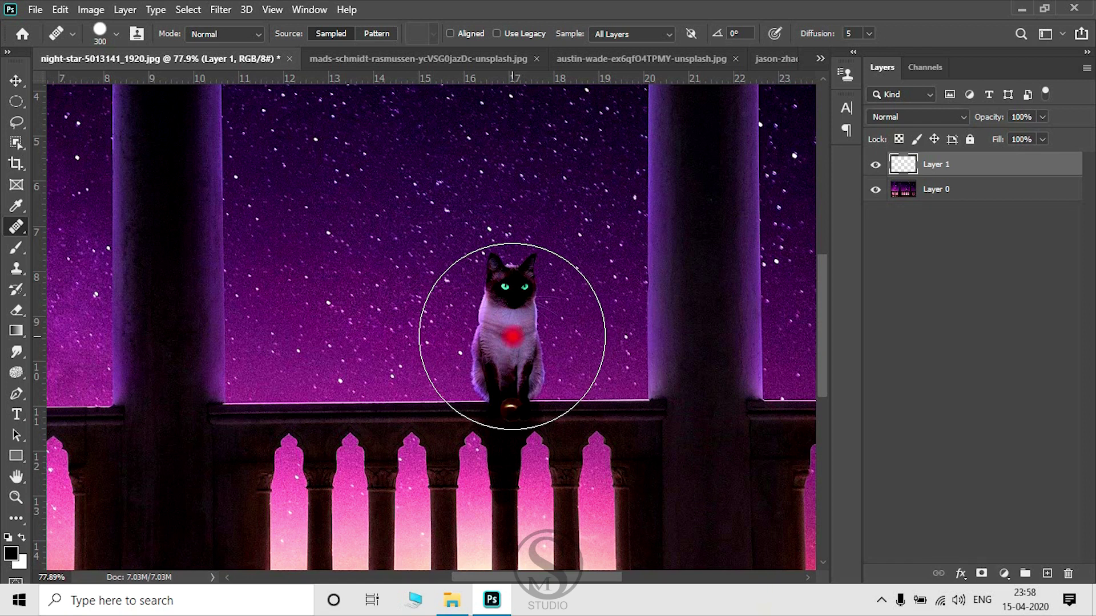
Alt-click the cat's chest to set it as the Healing Brush source
scroll(510, 336, "down", 1)
scroll(510, 335, "up", 1)
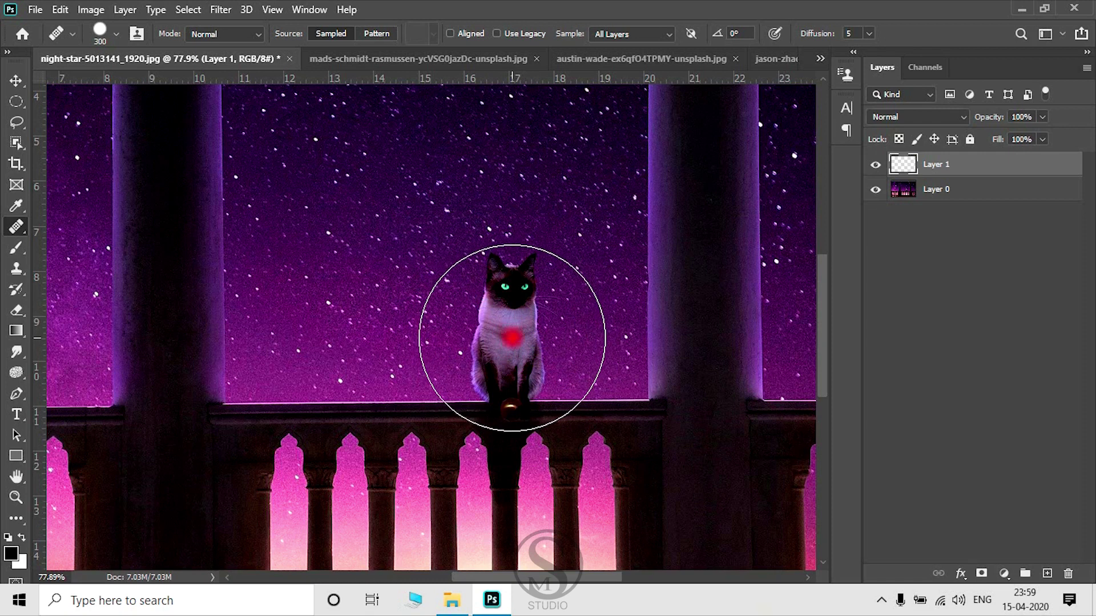
left_click(506, 341, "alt")
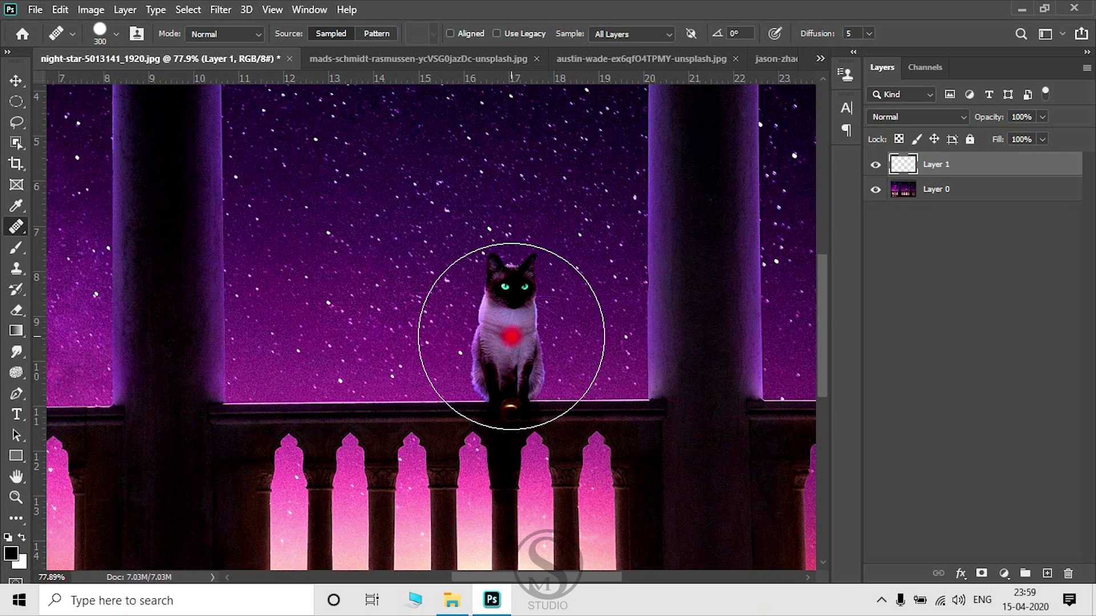
left_click(511, 337, "alt")
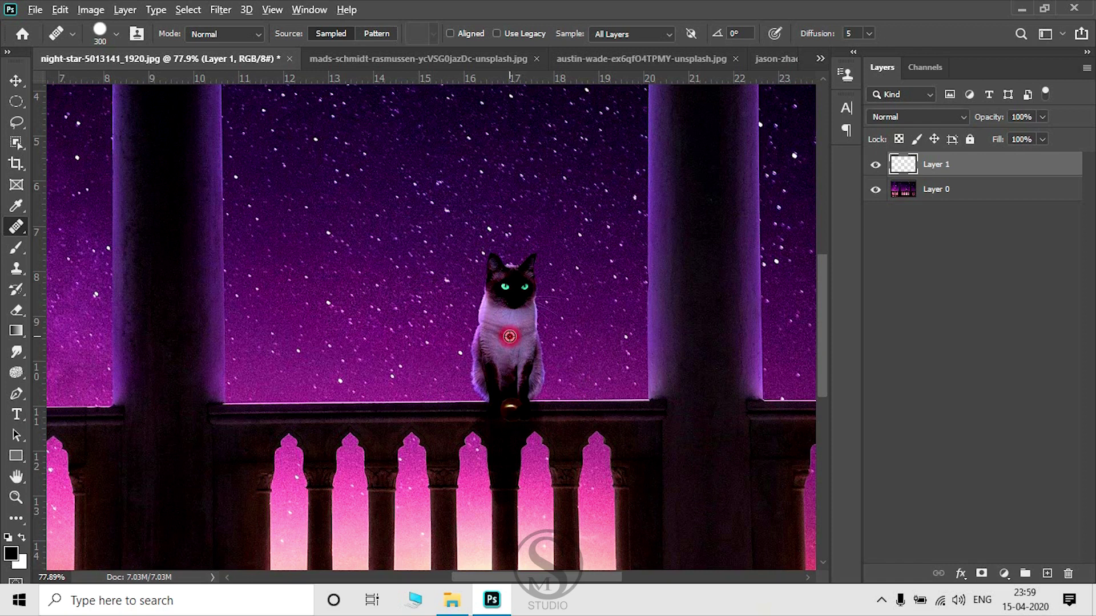
scroll(510, 337, "up", 1)
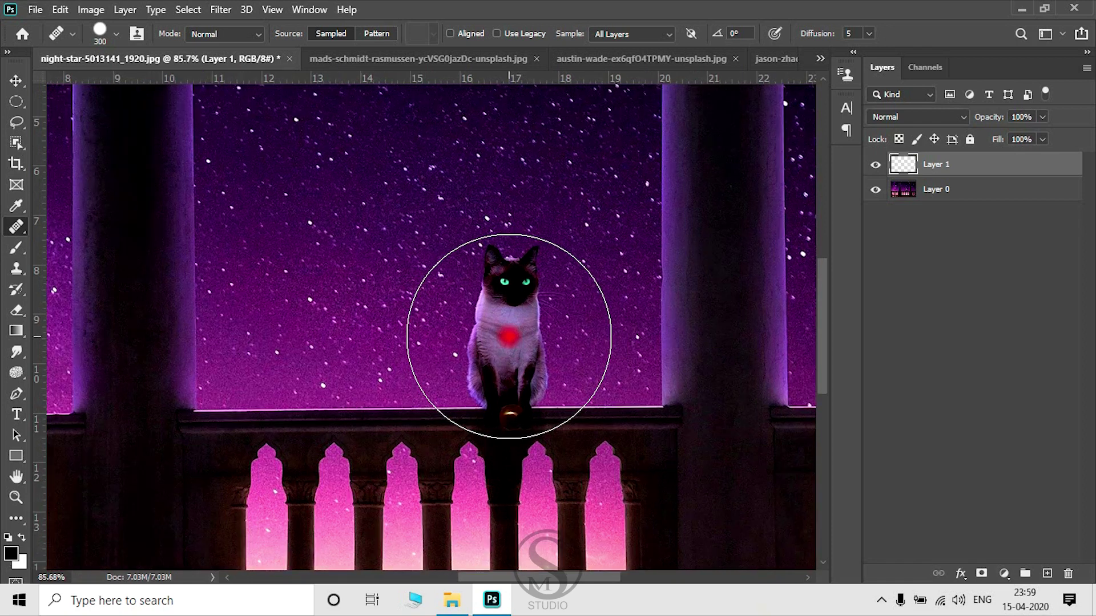
scroll(510, 336, "up", 1)
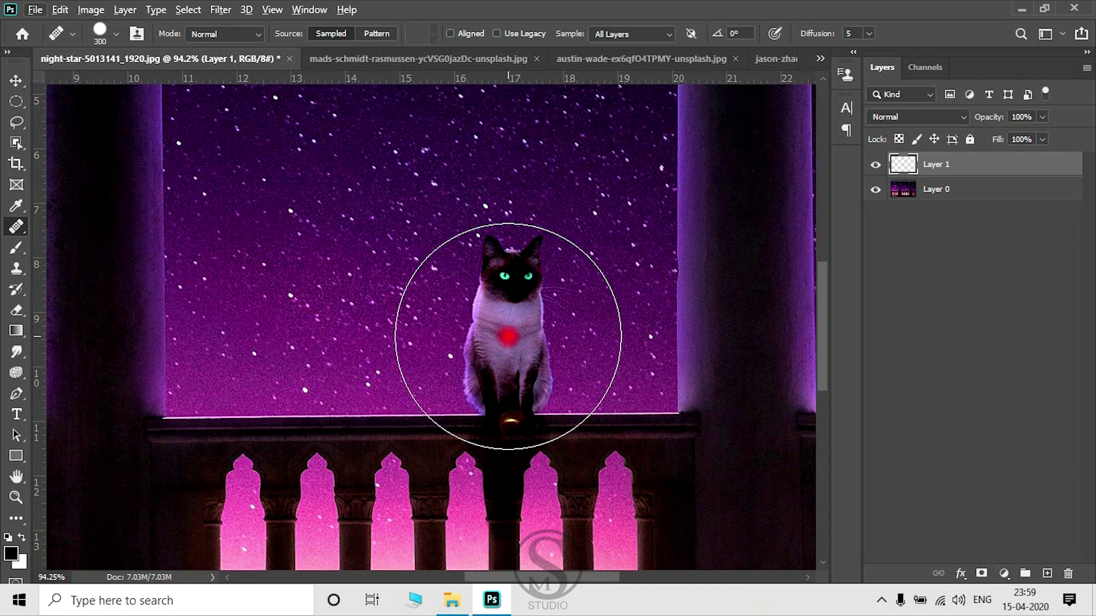
left_click(508, 337, "alt")
left_click(508, 337, "alt")
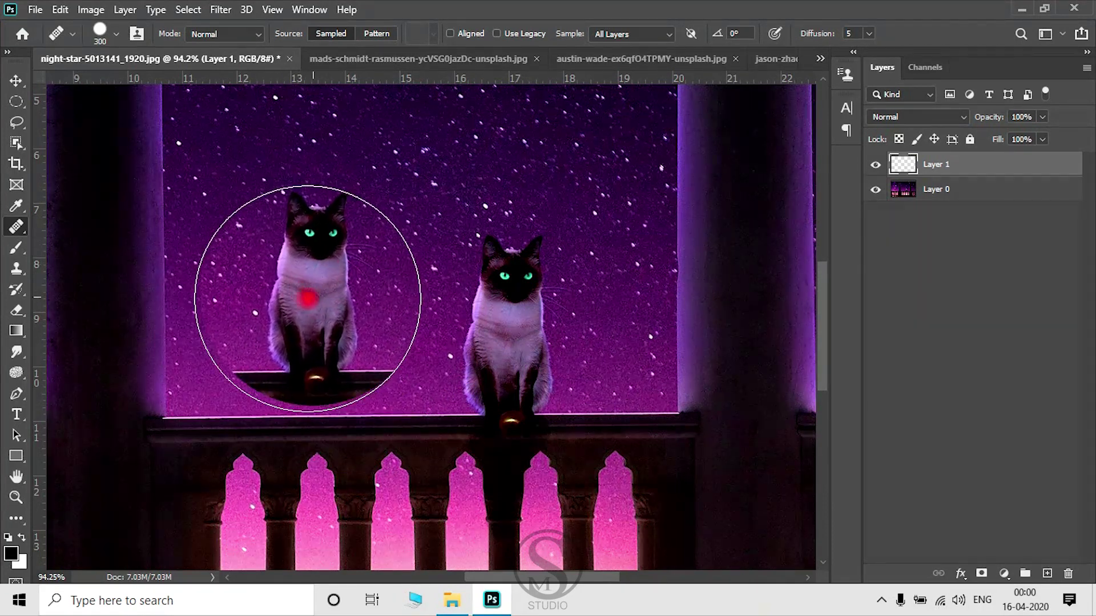
left_click_drag(302, 335, 303, 338)
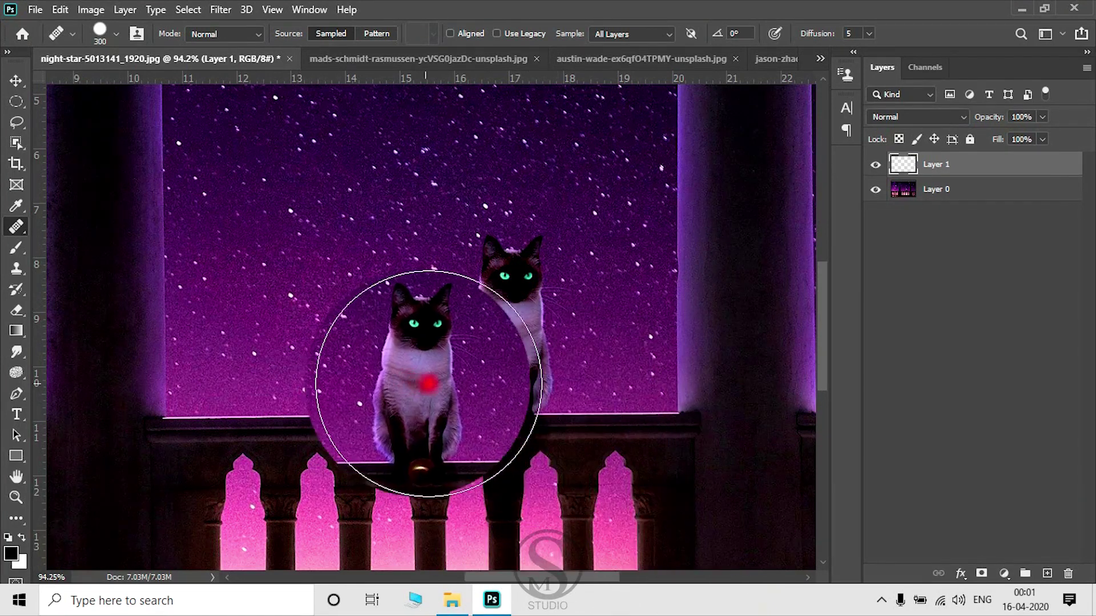
left_click_drag(406, 335, 689, 338)
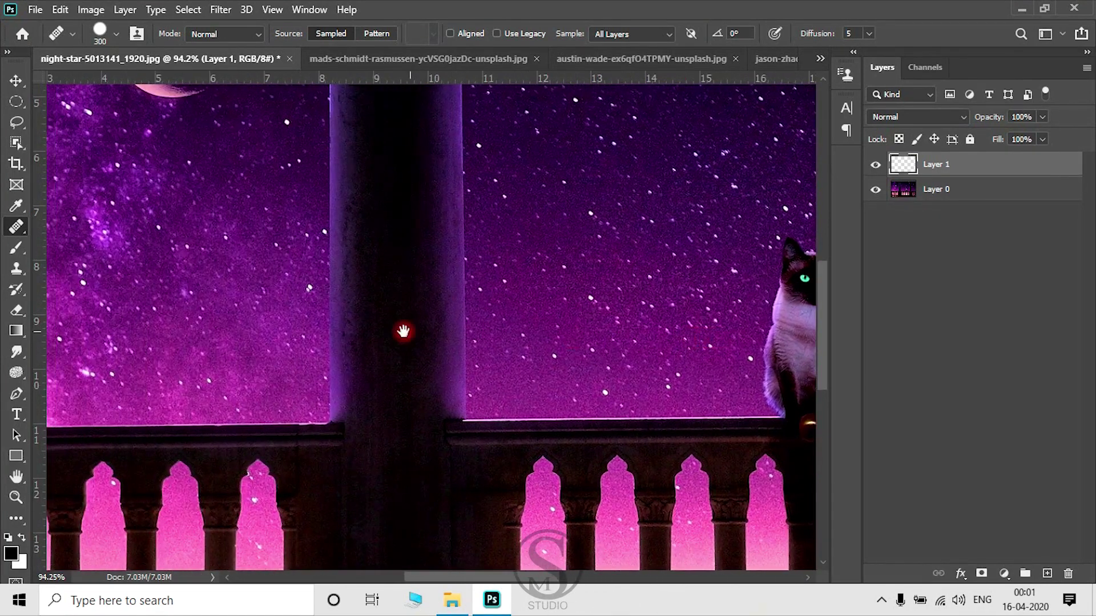
left_click_drag(404, 325, 543, 342)
left_click_drag(286, 339, 336, 338)
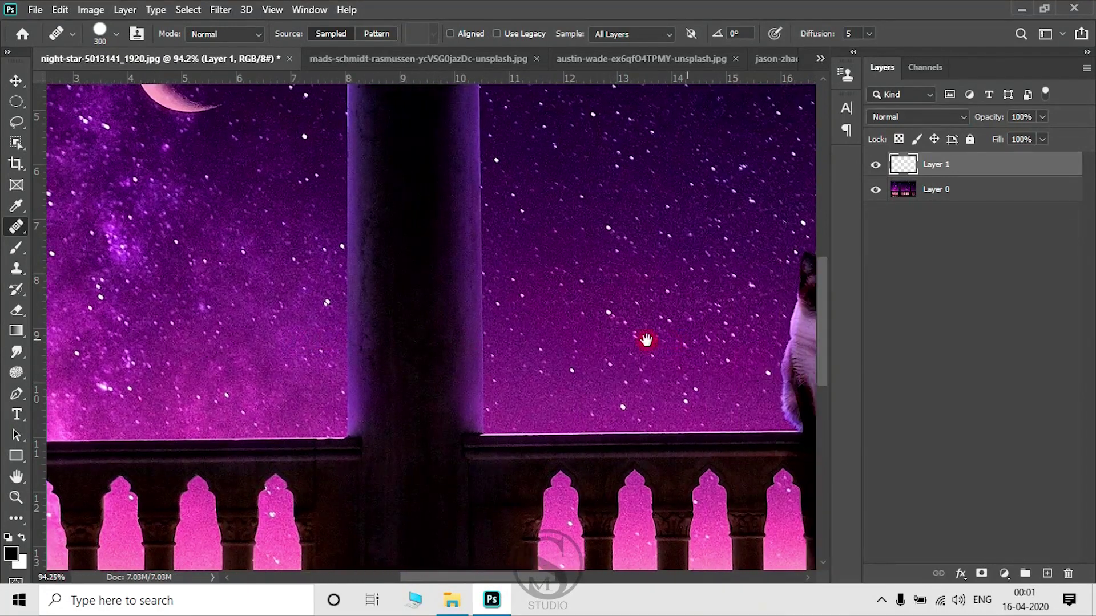
left_click_drag(648, 335, 502, 335)
left_click_drag(423, 325, 535, 334)
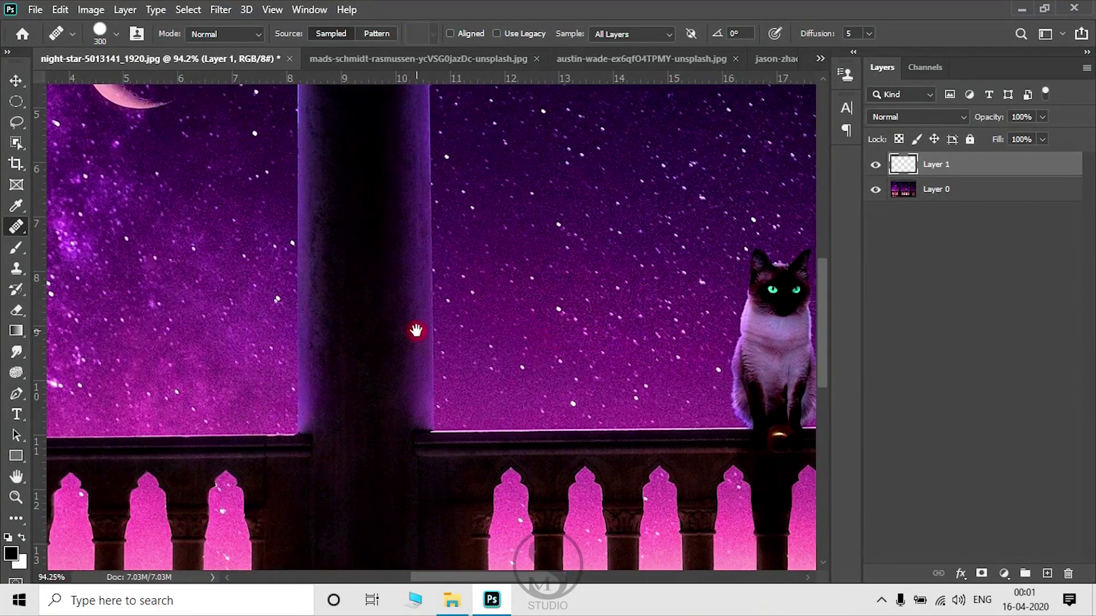
mouse_move(416, 325)
left_mouse_down()
mouse_move(543, 326)
mouse_move(445, 325)
mouse_move(596, 339)
left_mouse_up()
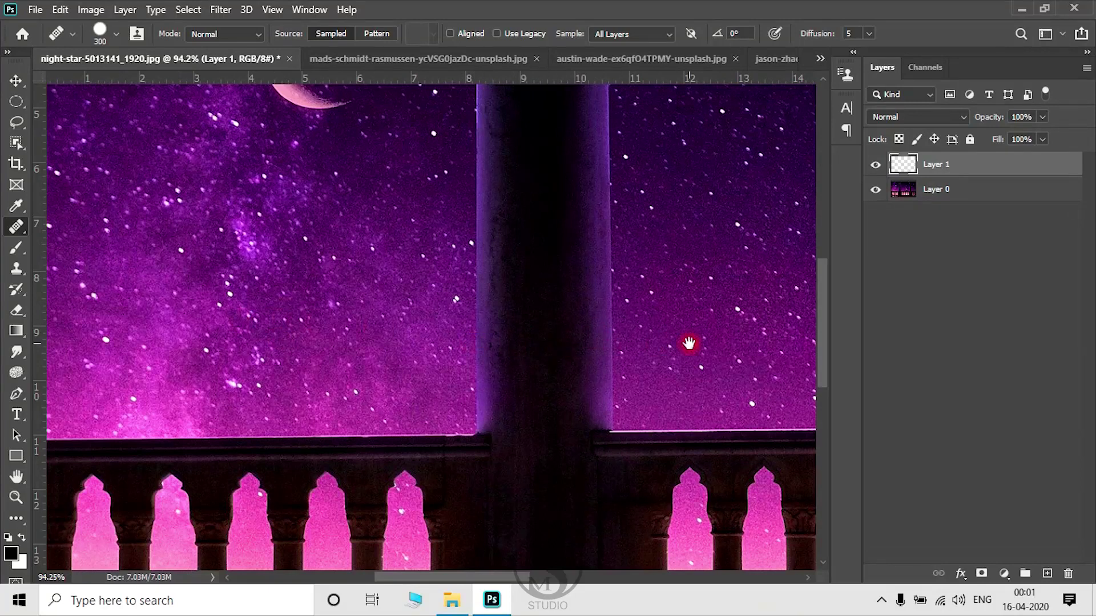
left_click_drag(689, 343, 436, 335)
left_click_drag(181, 313, 316, 316)
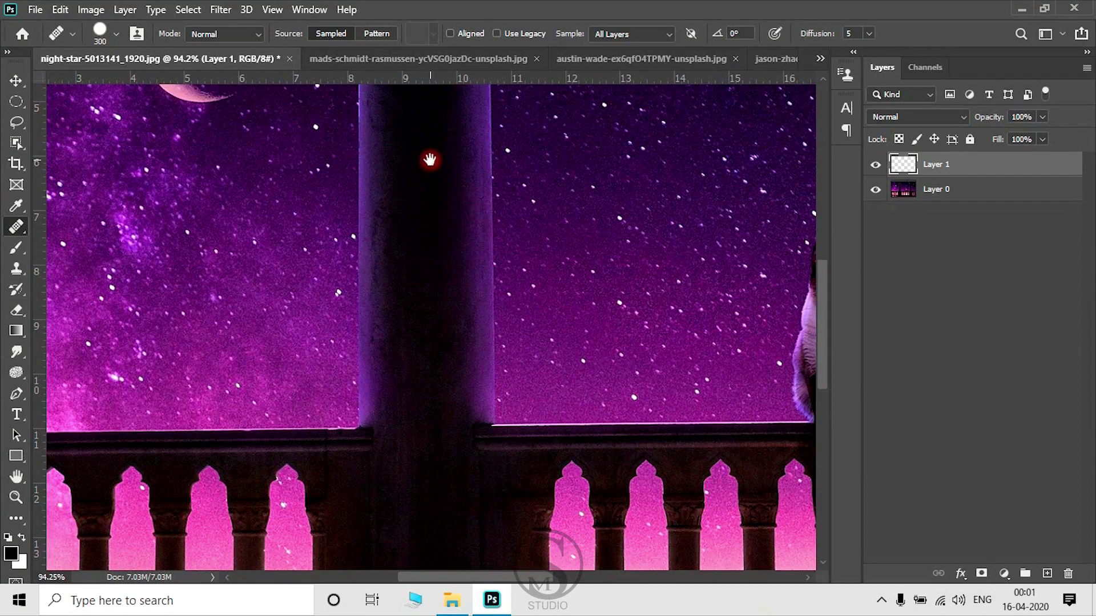
left_click_drag(162, 310, 281, 310)
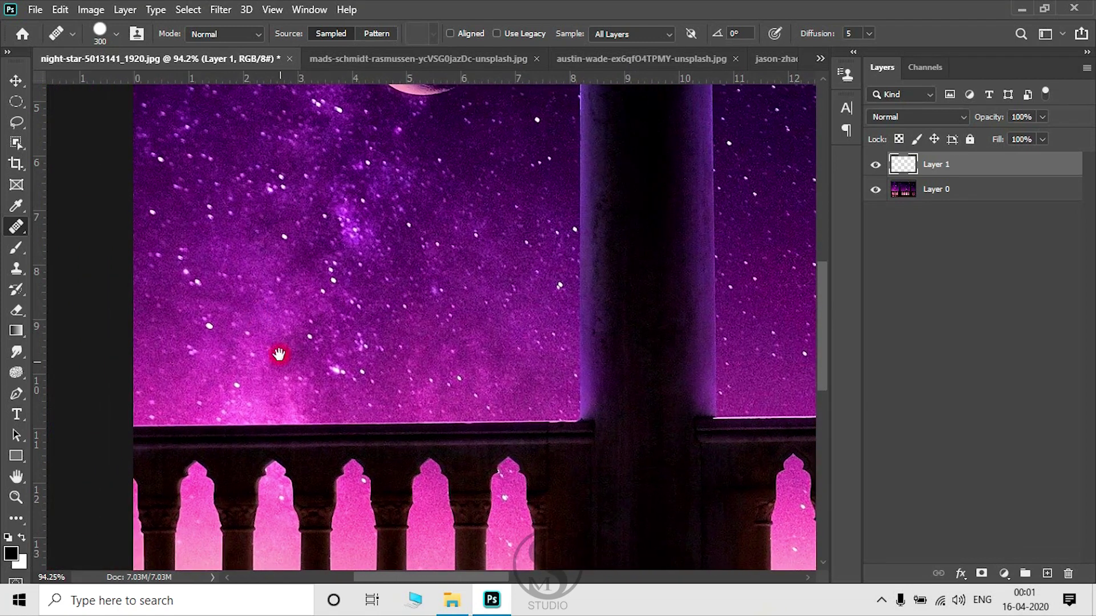
scroll(372, 367, "right", 2)
scroll(371, 367, "down", 1)
scroll(371, 367, "right", 1)
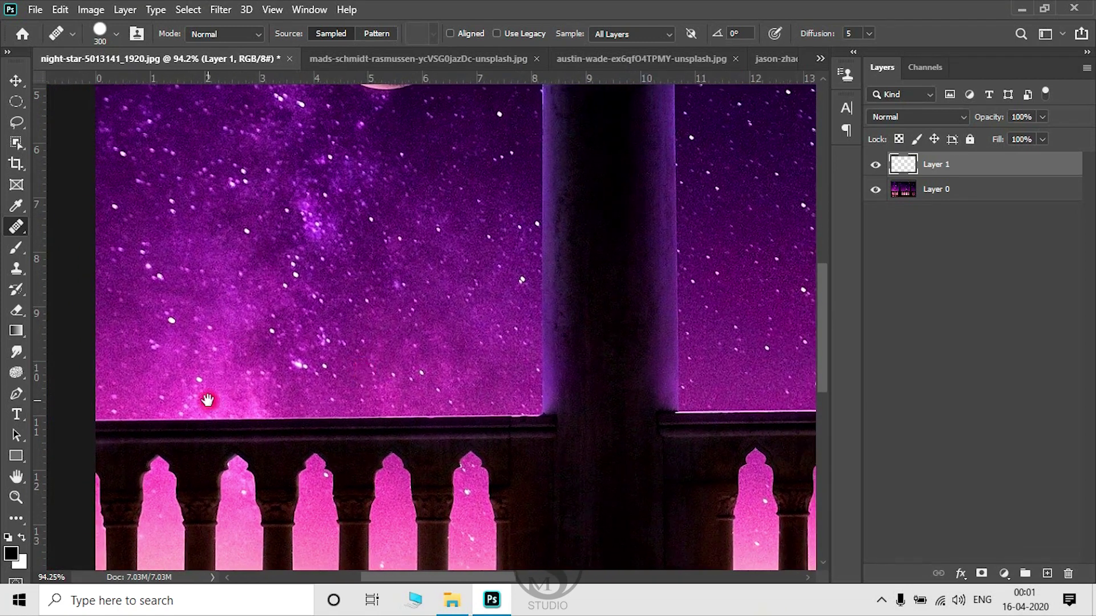
scroll(208, 397, "left", 1)
scroll(215, 394, "left", 1)
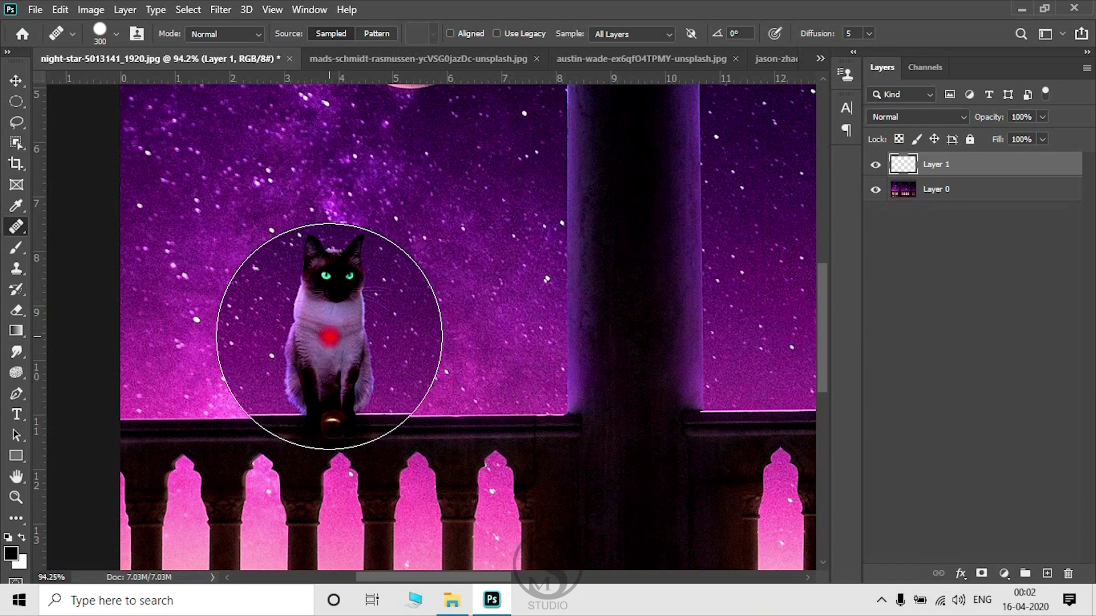
Reframe the view around the centre cat between the pillars and resample it as the healing source
scroll(329, 338, "up", 2)
scroll(335, 342, "up", 2)
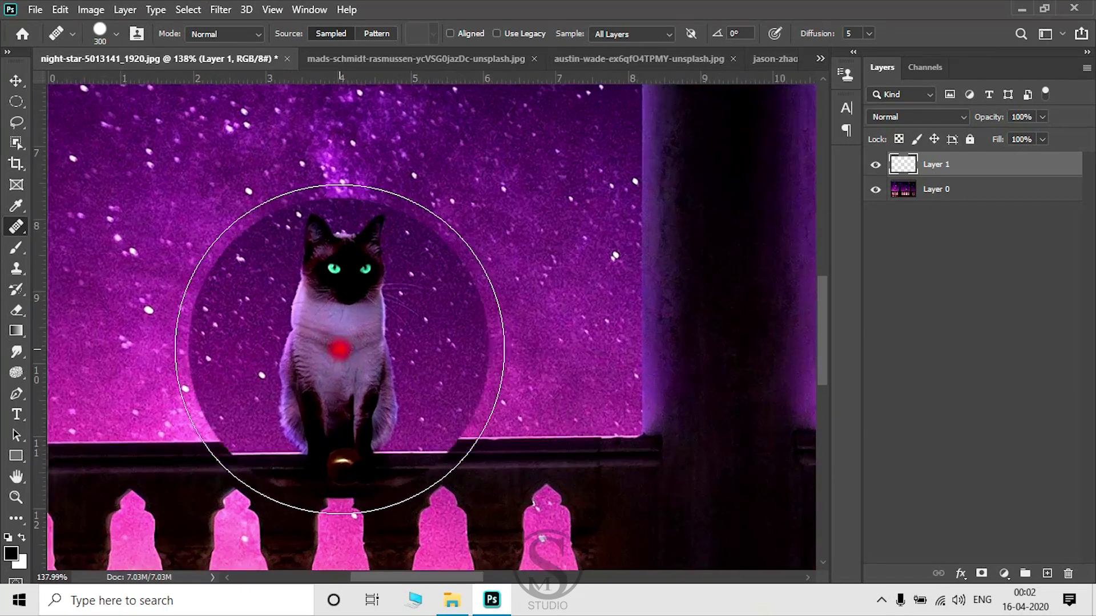
left_click_drag(338, 354, 410, 274)
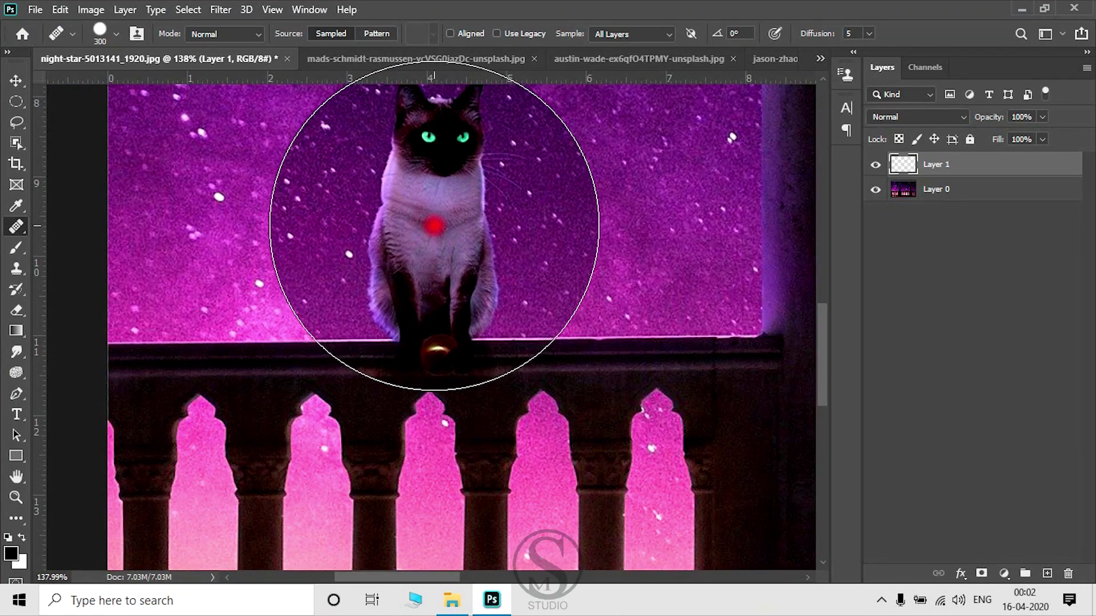
scroll(416, 221, "down", 2)
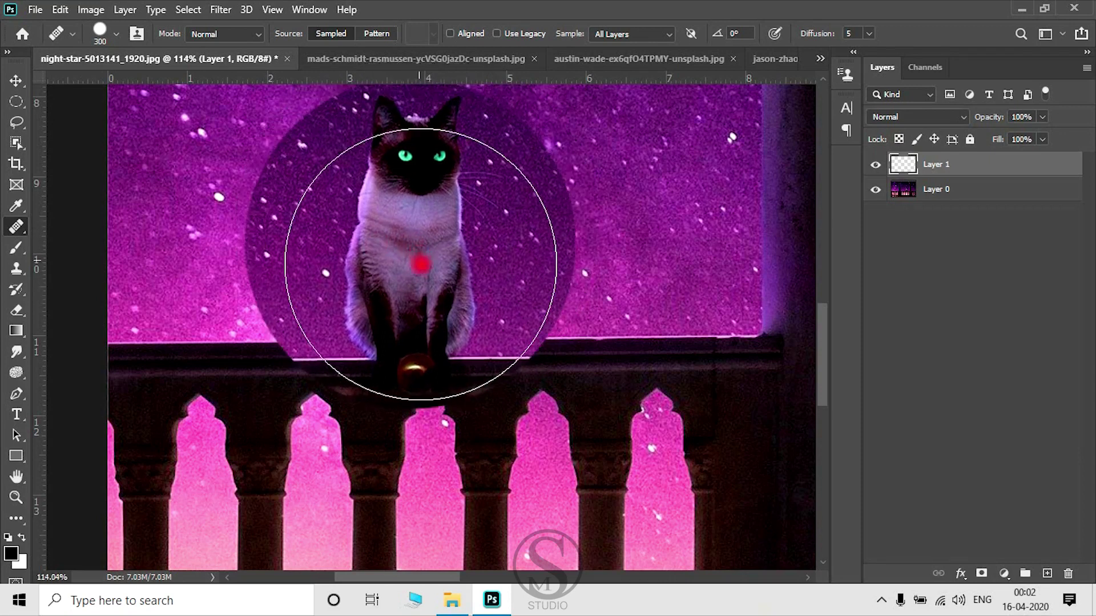
scroll(421, 257, "down", 3)
scroll(428, 318, "down", 2)
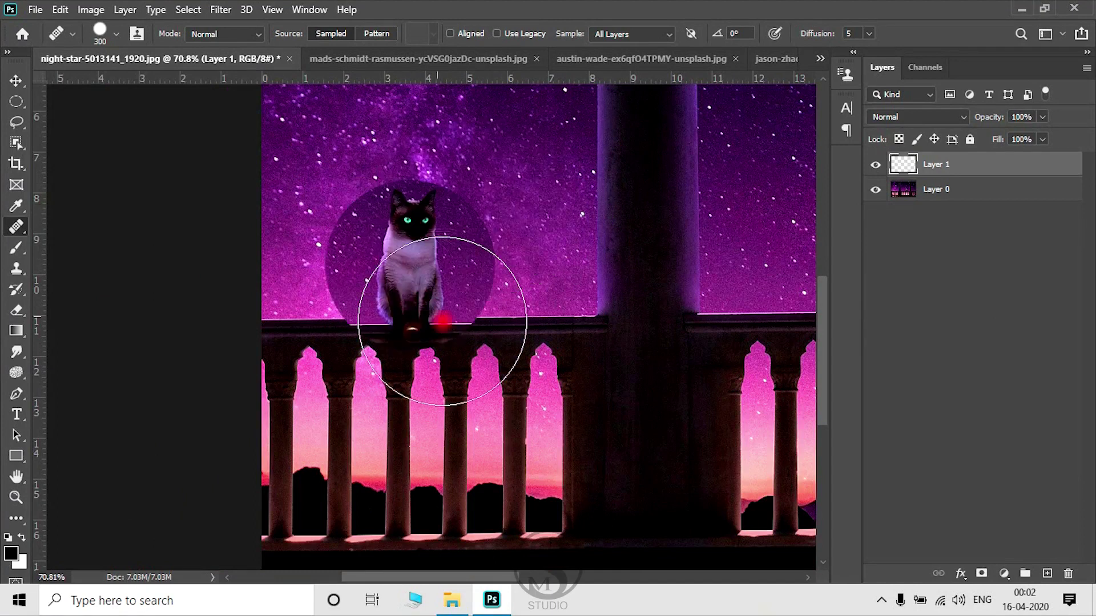
mouse_move(616, 362)
left_mouse_down()
mouse_move(339, 347)
mouse_move(435, 342)
left_mouse_up()
scroll(514, 213, "down", 2)
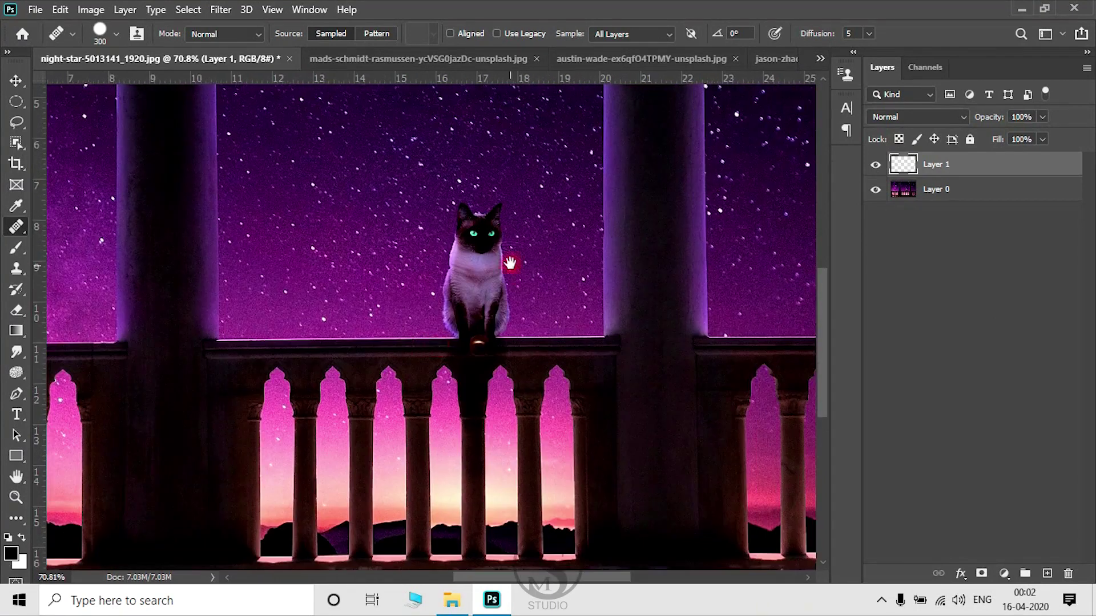
scroll(476, 315, "down", 2)
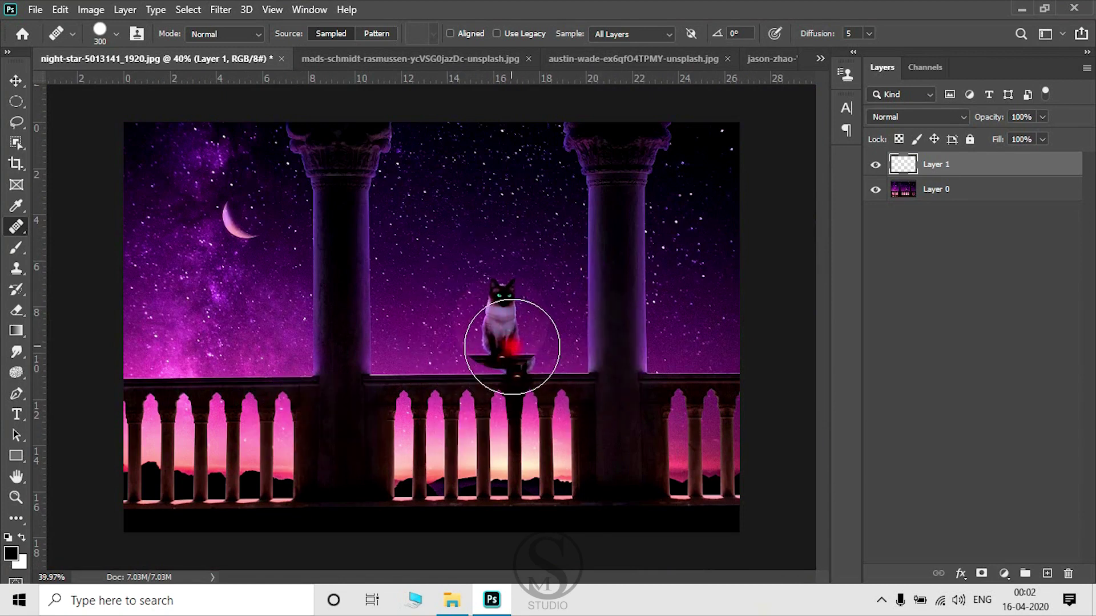
left_click(507, 357, "alt")
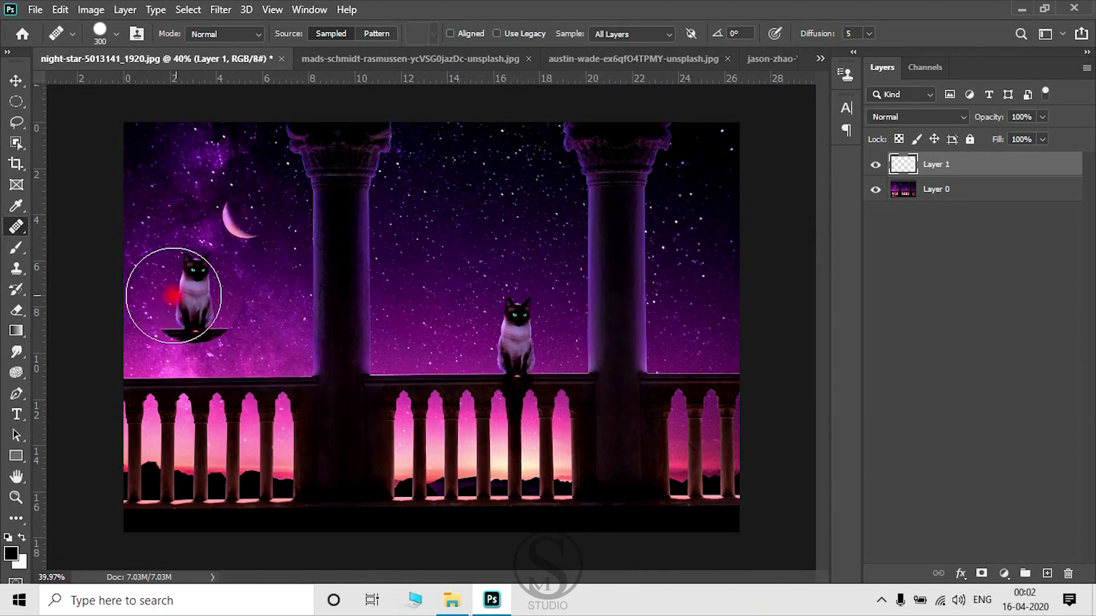
Paint a cat copy onto the left railing under the crescent moon and zoom out to check it
left_click_drag(268, 454, 274, 475)
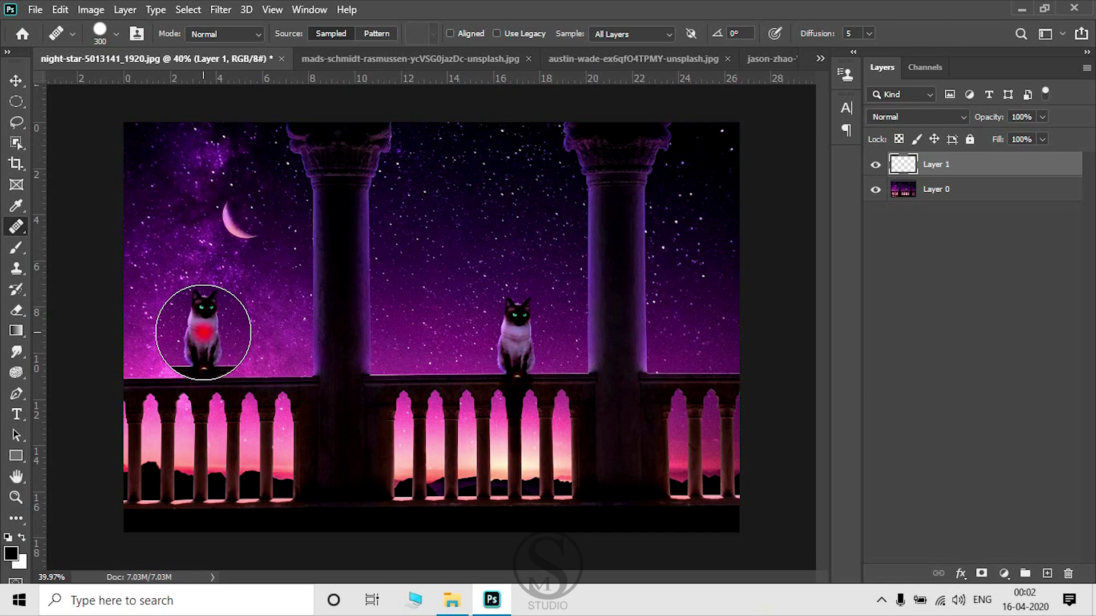
scroll(204, 331, "up", 4)
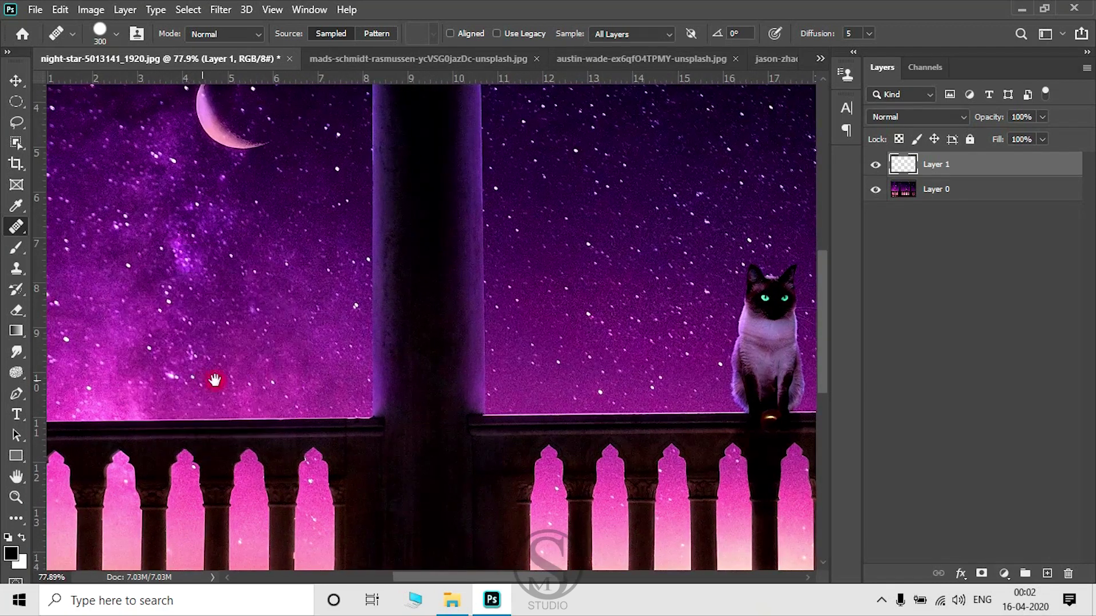
left_click_drag(215, 379, 355, 367)
scroll(303, 404, "up", 2)
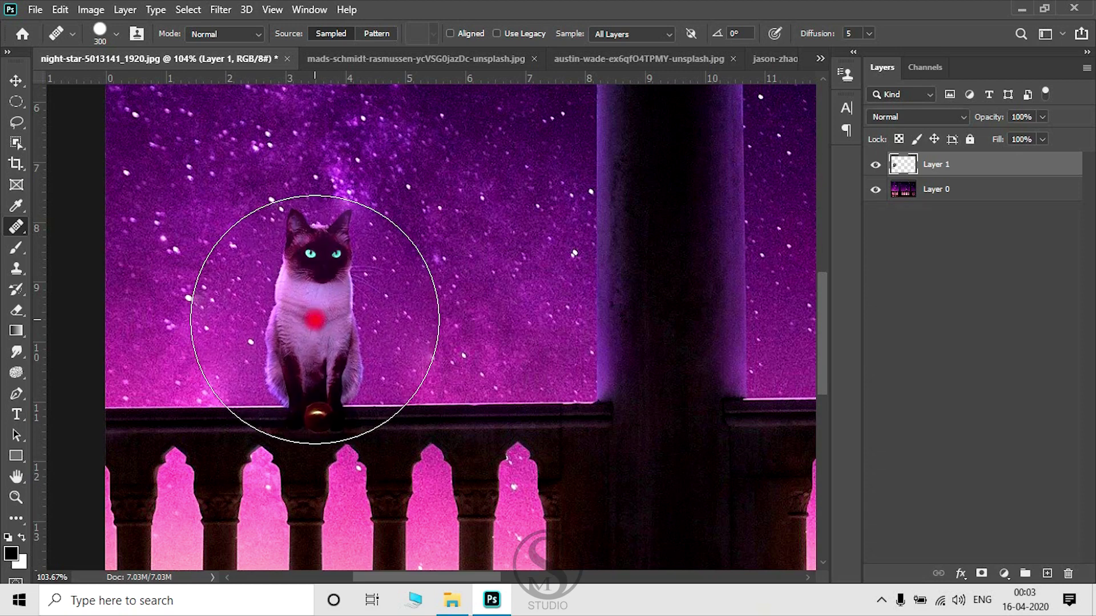
scroll(645, 491, "down", 2)
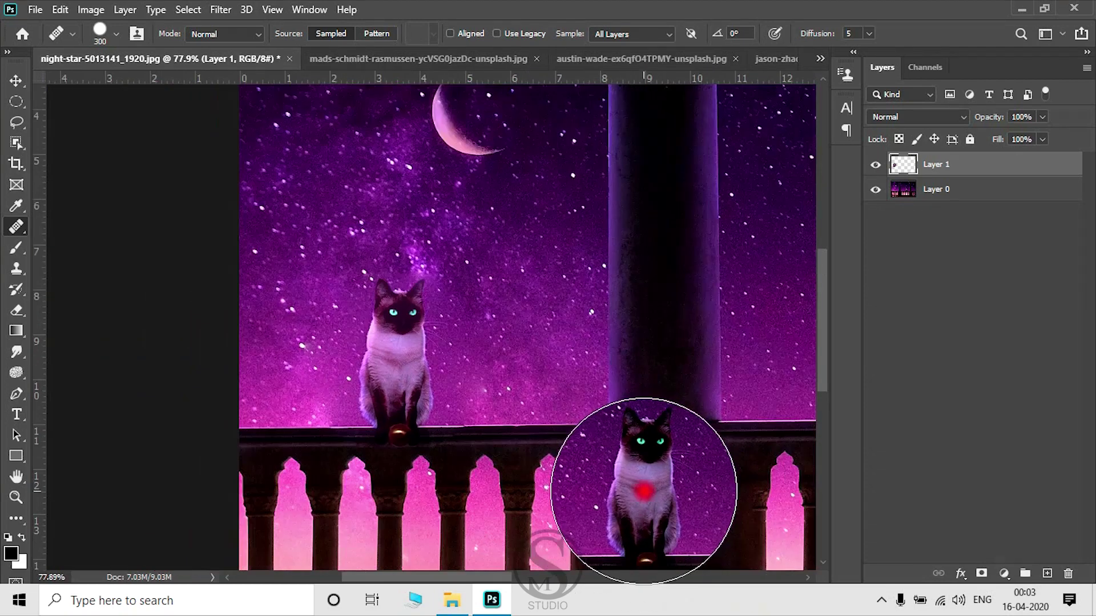
scroll(639, 492, "down", 2)
scroll(628, 494, "down", 3)
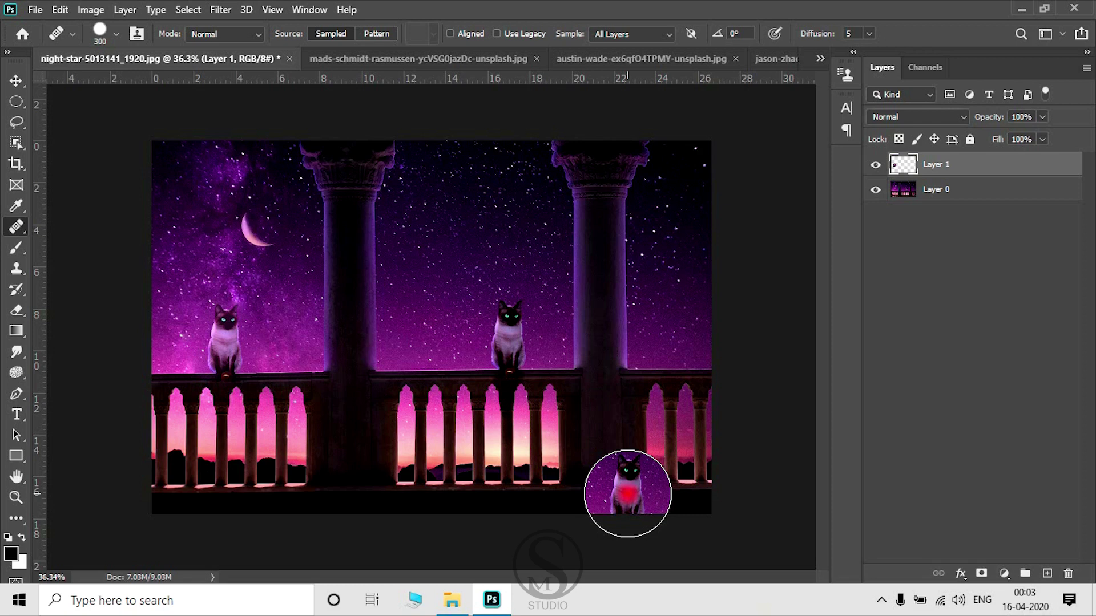
left_click(335, 397)
scroll(456, 436, "up", 1)
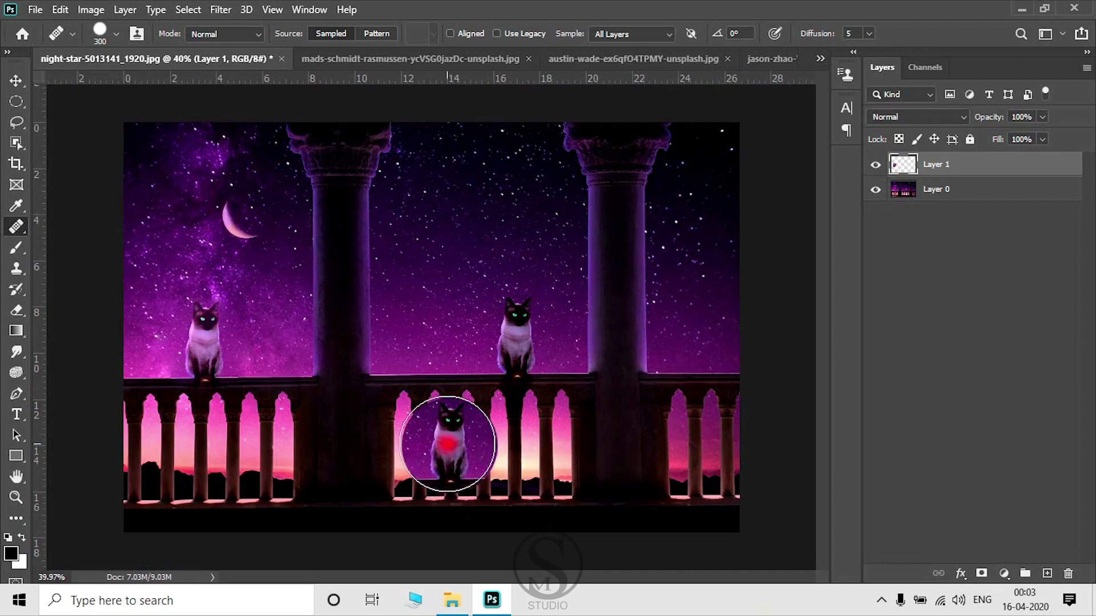
scroll(201, 360, "up", 1)
key("ctrl+z")
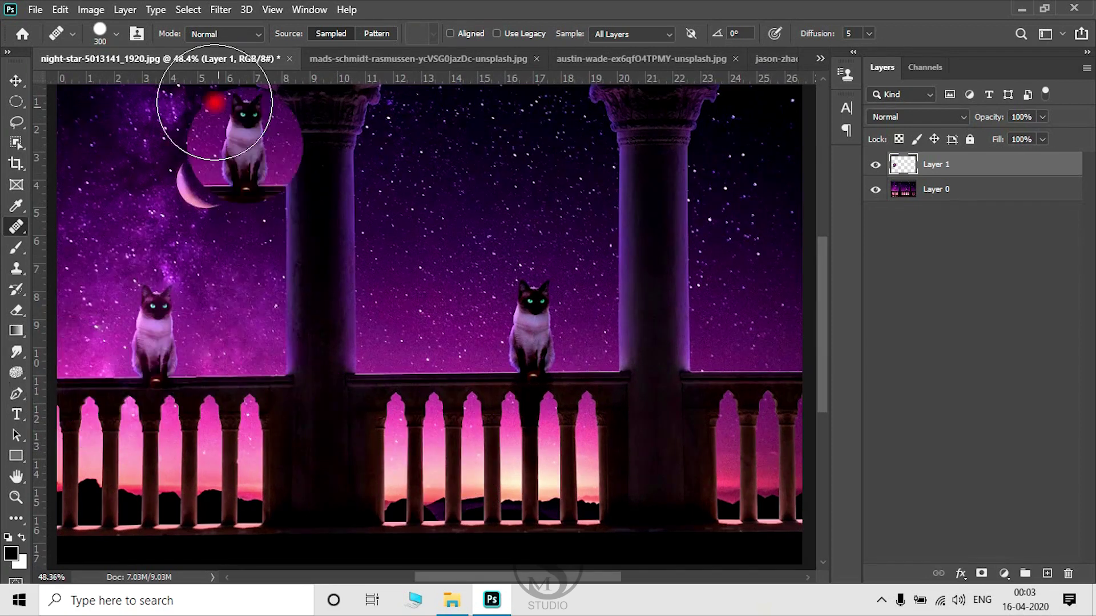
left_click(16, 84)
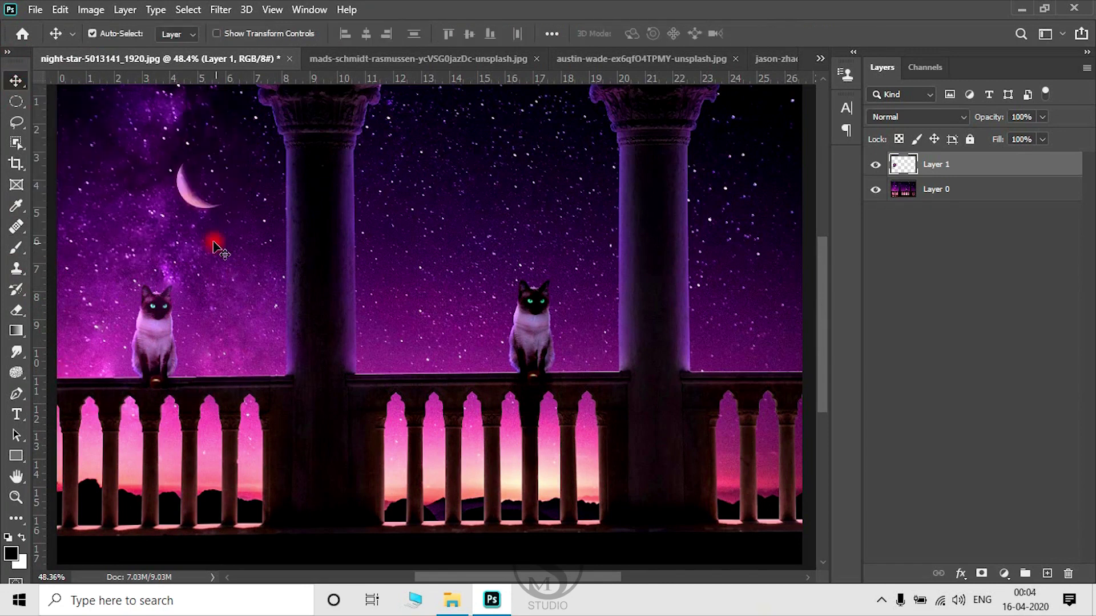
scroll(188, 406, "up", 1)
scroll(172, 403, "up", 1)
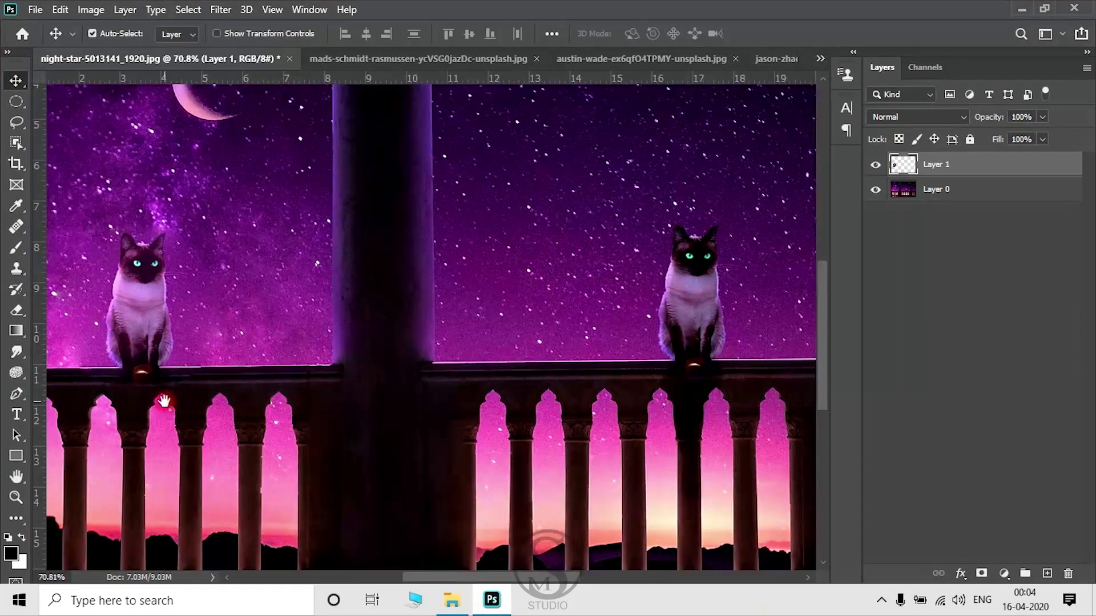
scroll(251, 404, "up", 1)
scroll(257, 416, "up", 1)
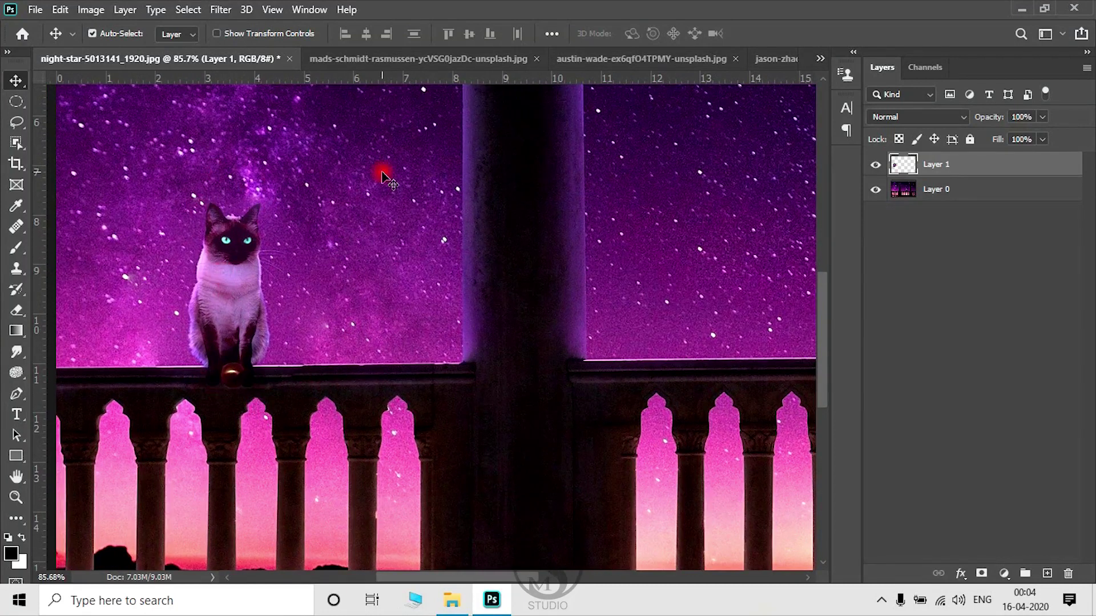
scroll(318, 255, "down", 5)
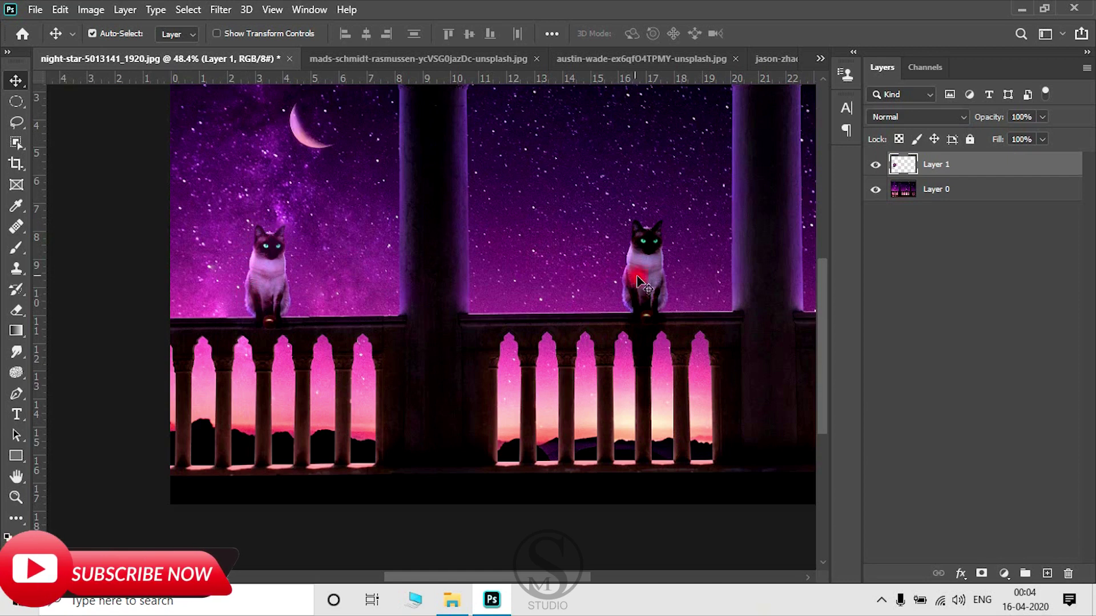
left_click_drag(722, 286, 548, 311)
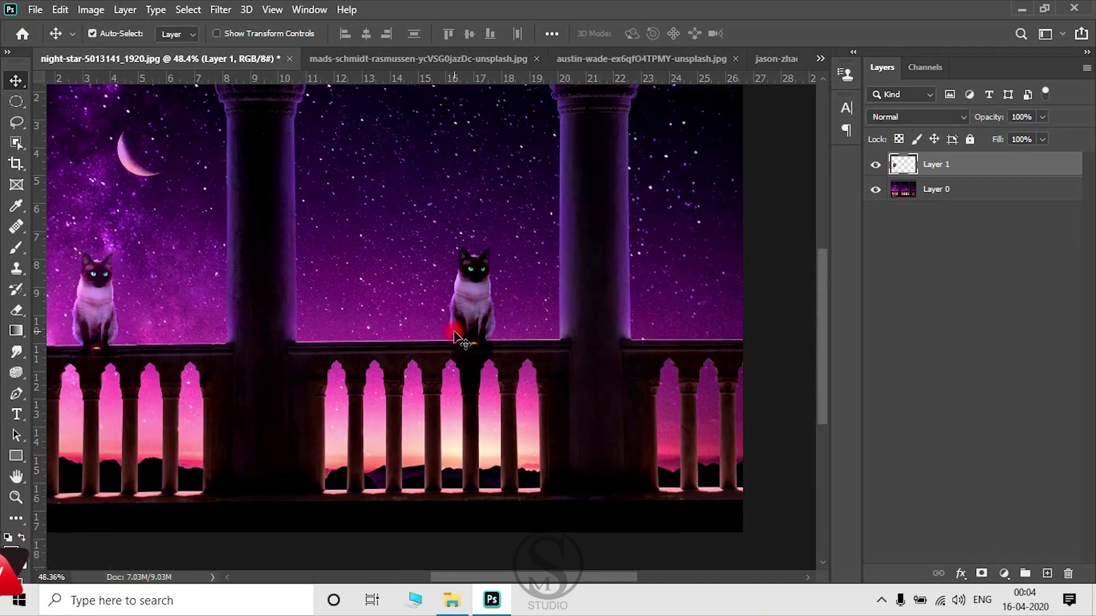
scroll(451, 336, "down", 1)
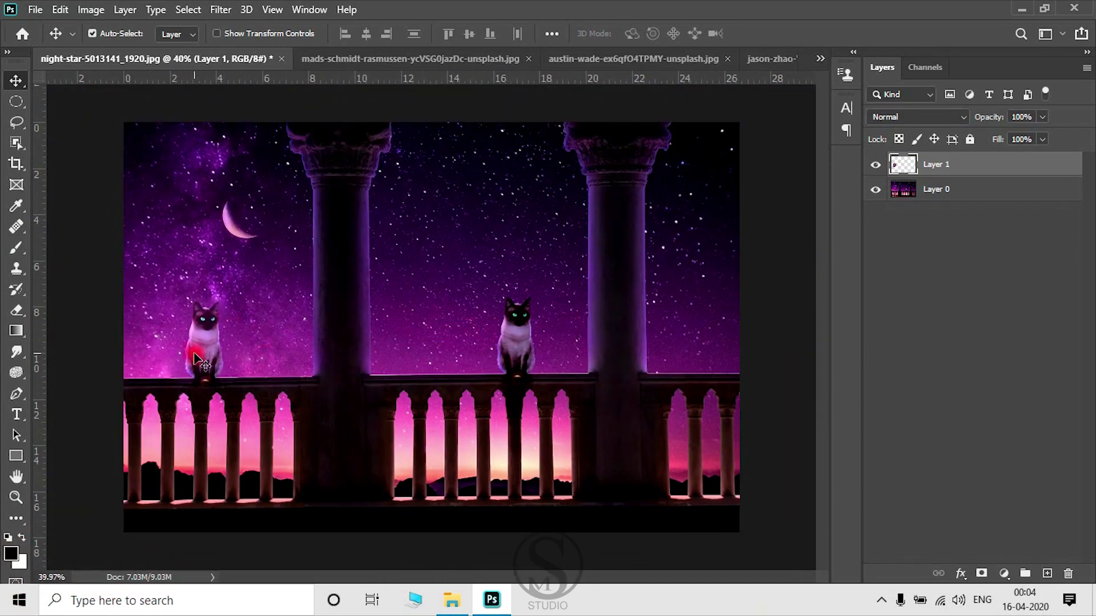
scroll(608, 361, "up", 1)
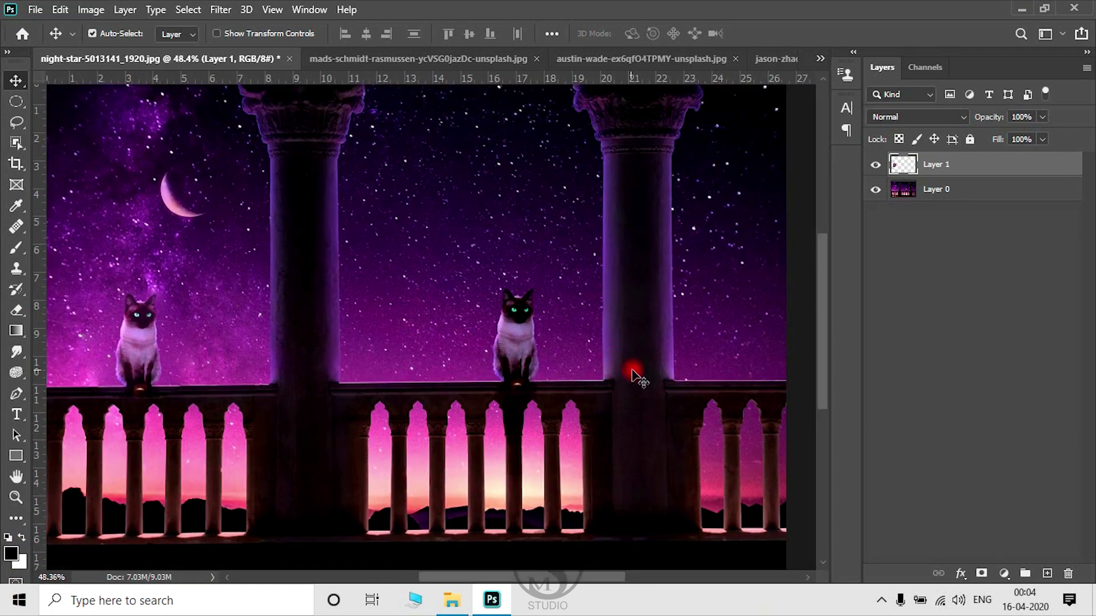
left_click_drag(631, 371, 334, 360)
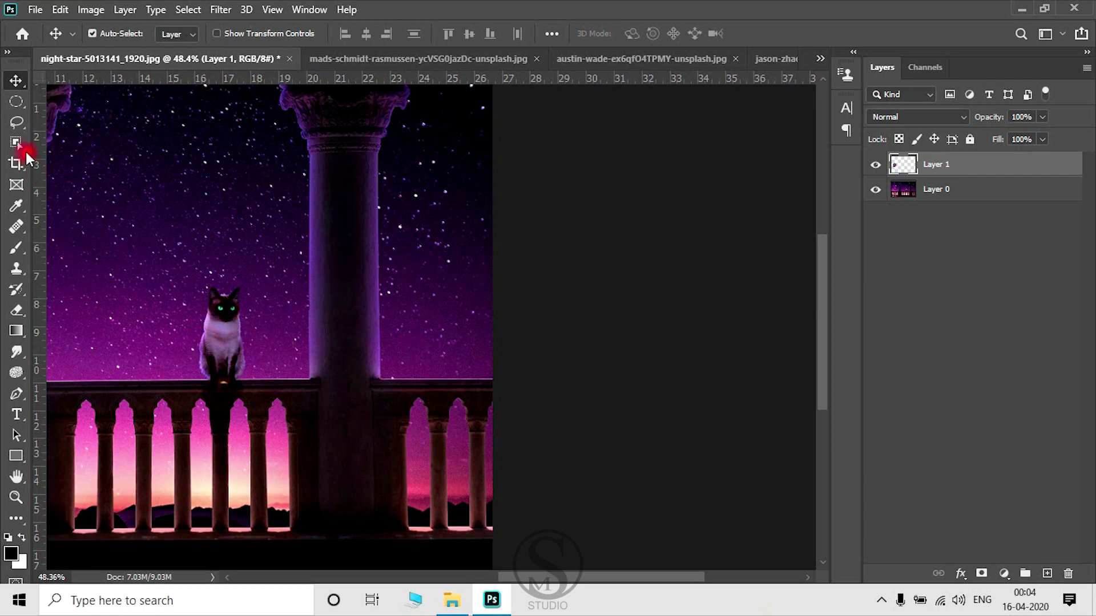
Pick the standard Healing Brush, sample the middle cat as source, and zoom toward the right railing
key("j")
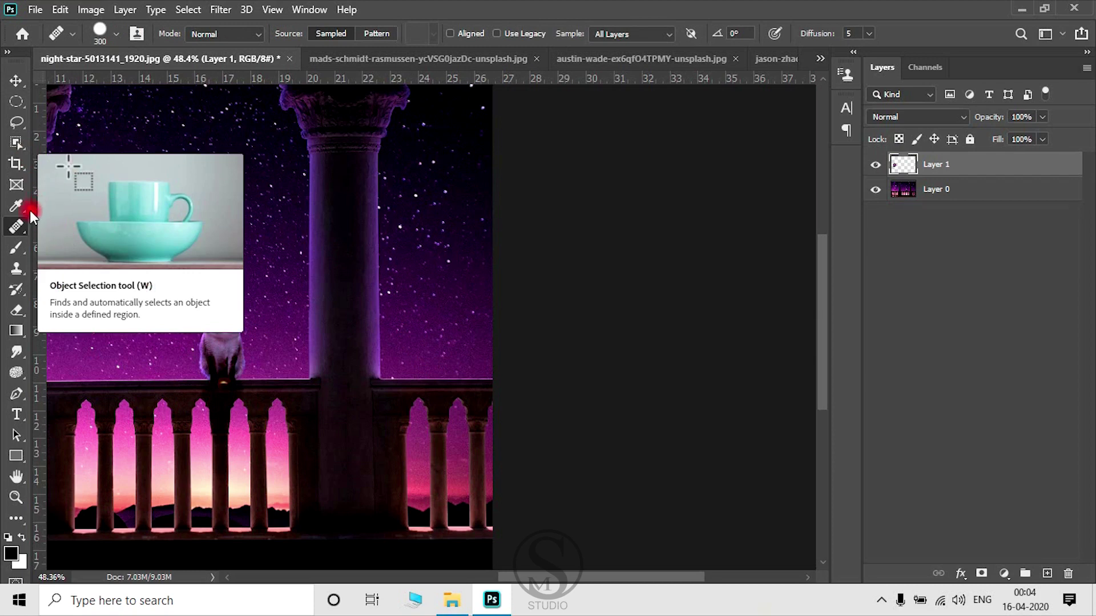
right_click(16, 227)
left_click(96, 250)
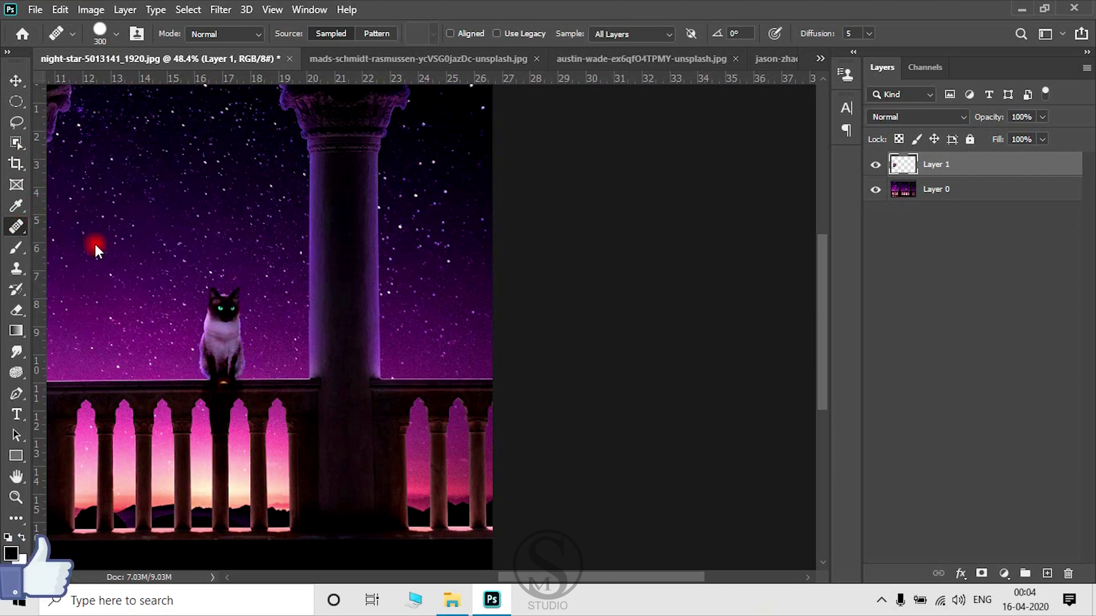
scroll(235, 343, "up", 2)
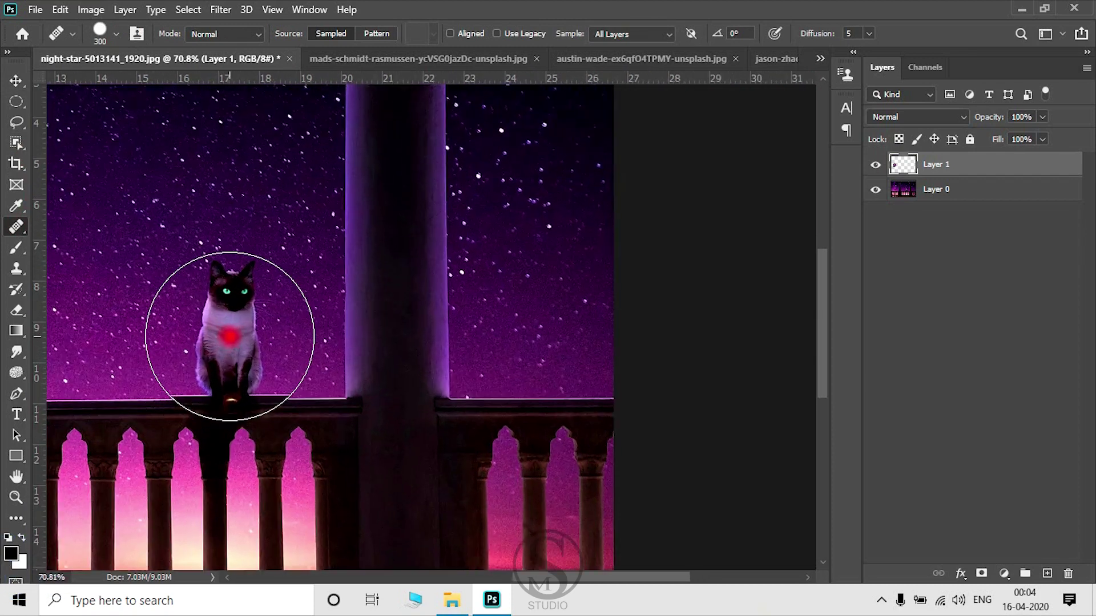
key("alt")
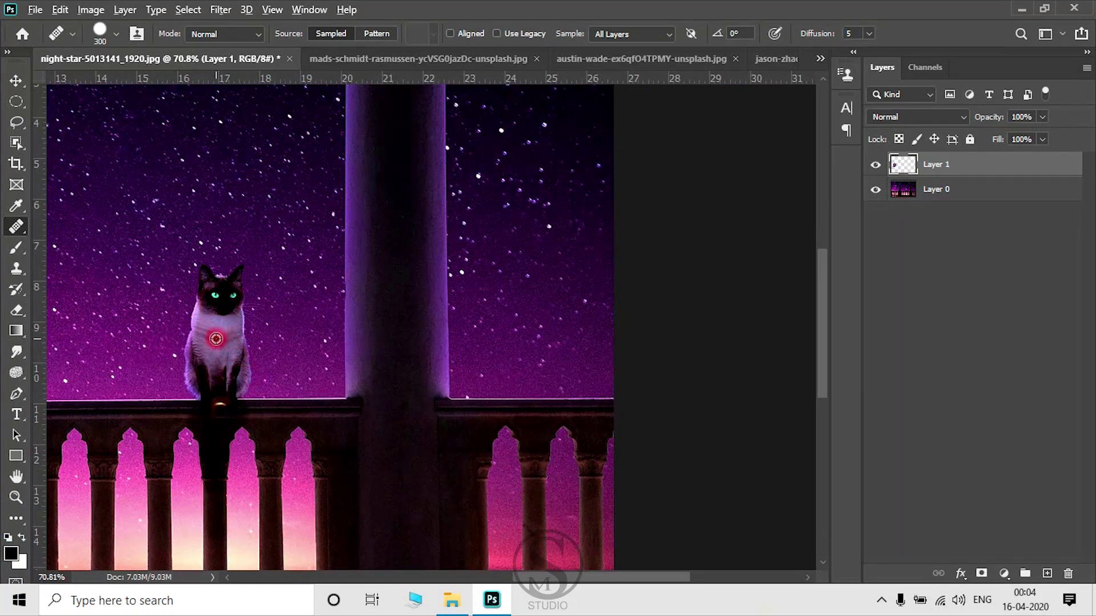
left_click(215, 339, "alt")
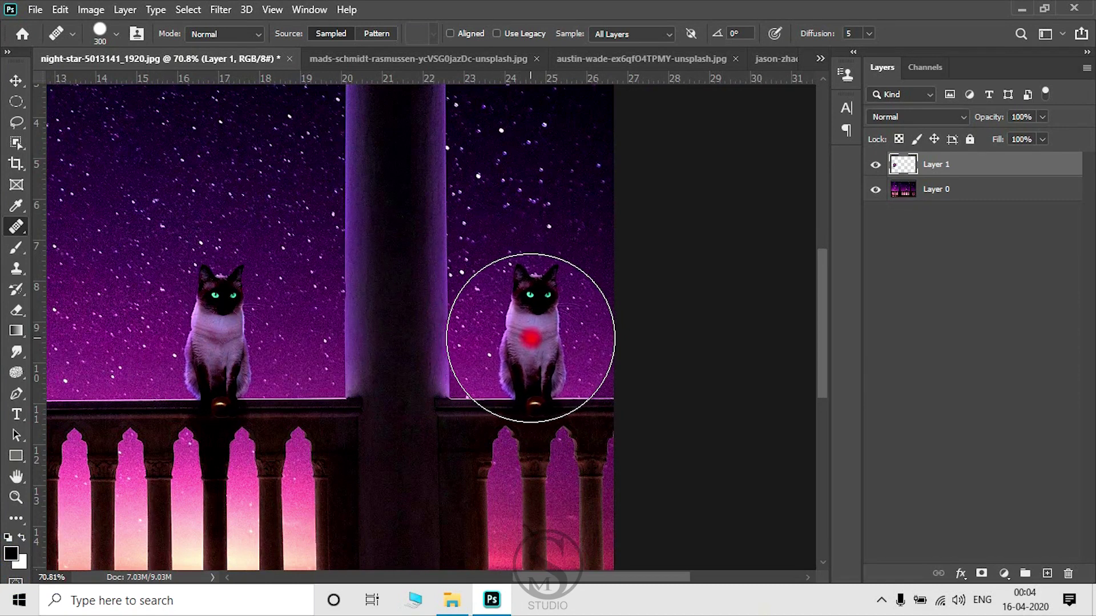
scroll(518, 339, "up", 1)
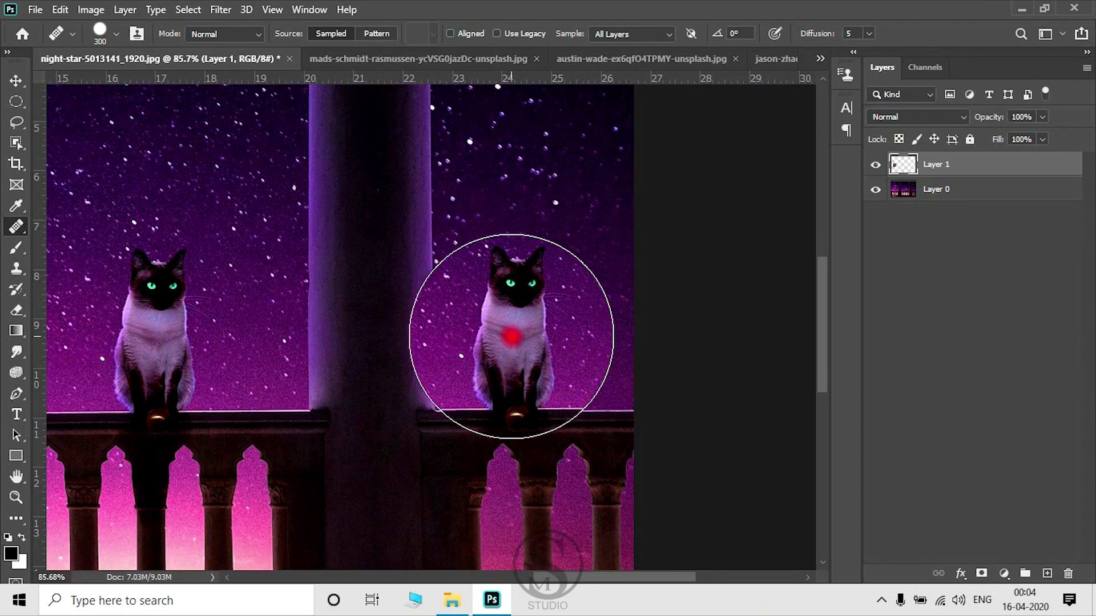
scroll(510, 339, "up", 1)
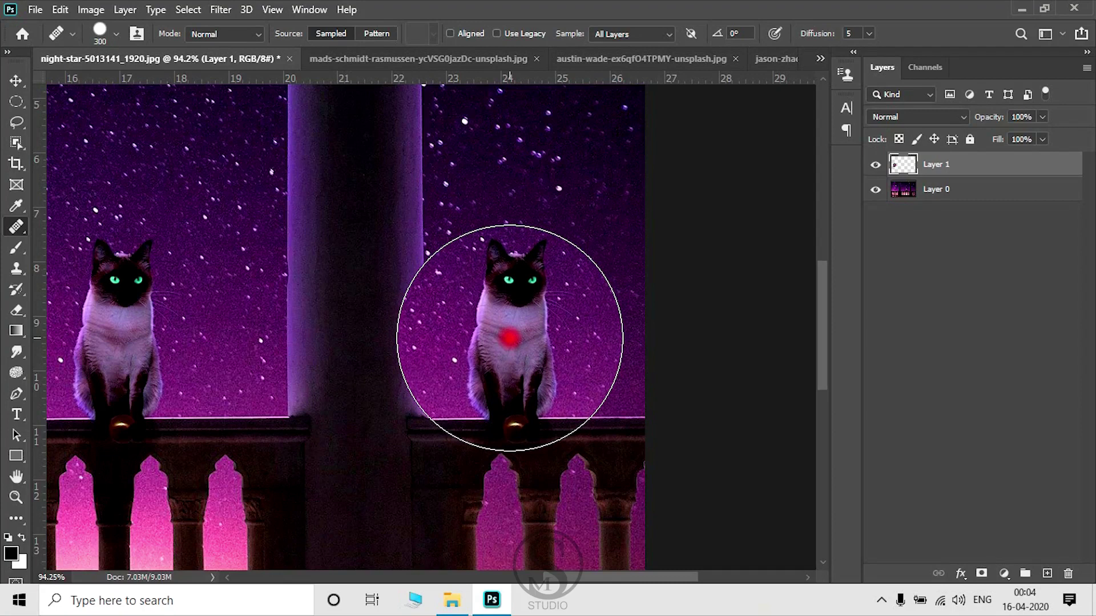
Stamp a healed copy of the cat onto the railing right of the pillar, then zoom out
left_click(509, 339)
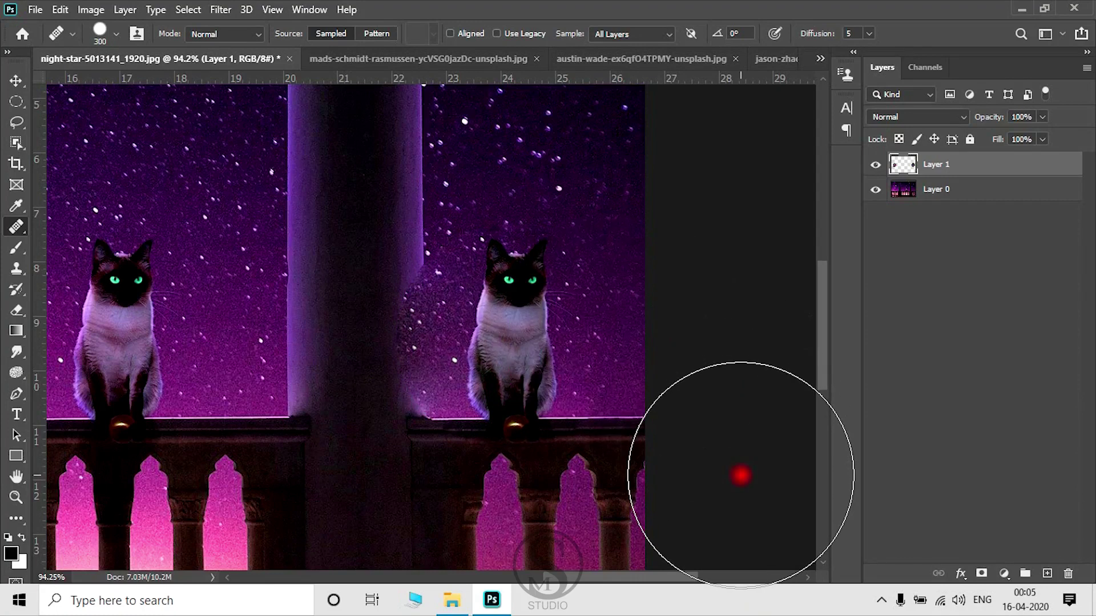
scroll(739, 472, "down", 1)
scroll(739, 472, "down", 1)
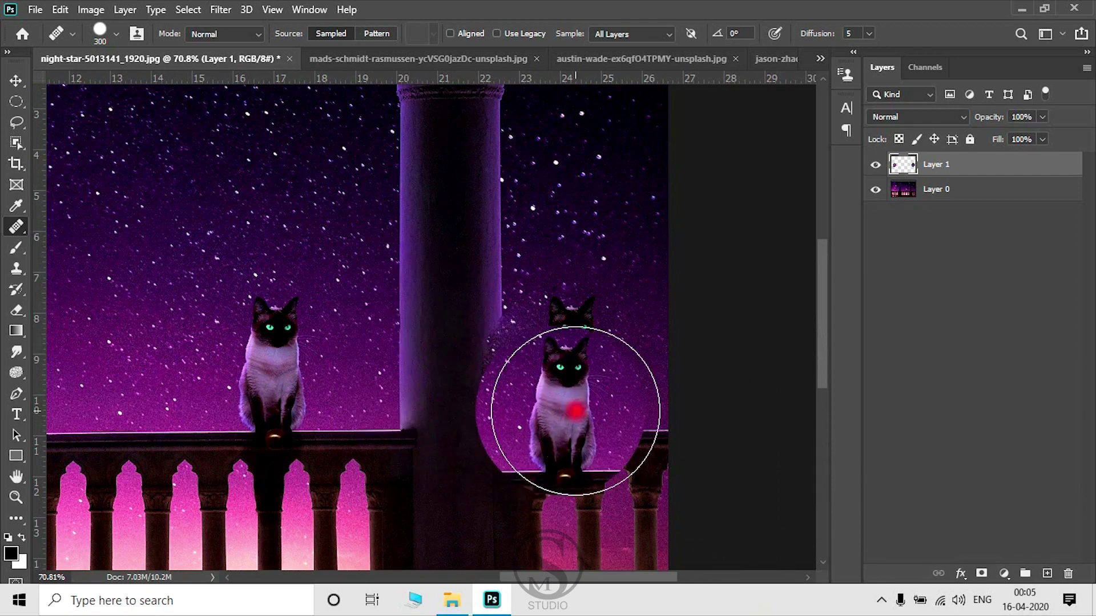
Switch to the Move tool and zoom in on the cloned cat
left_click(16, 81)
scroll(465, 365, "up", 1)
scroll(473, 372, "up", 1)
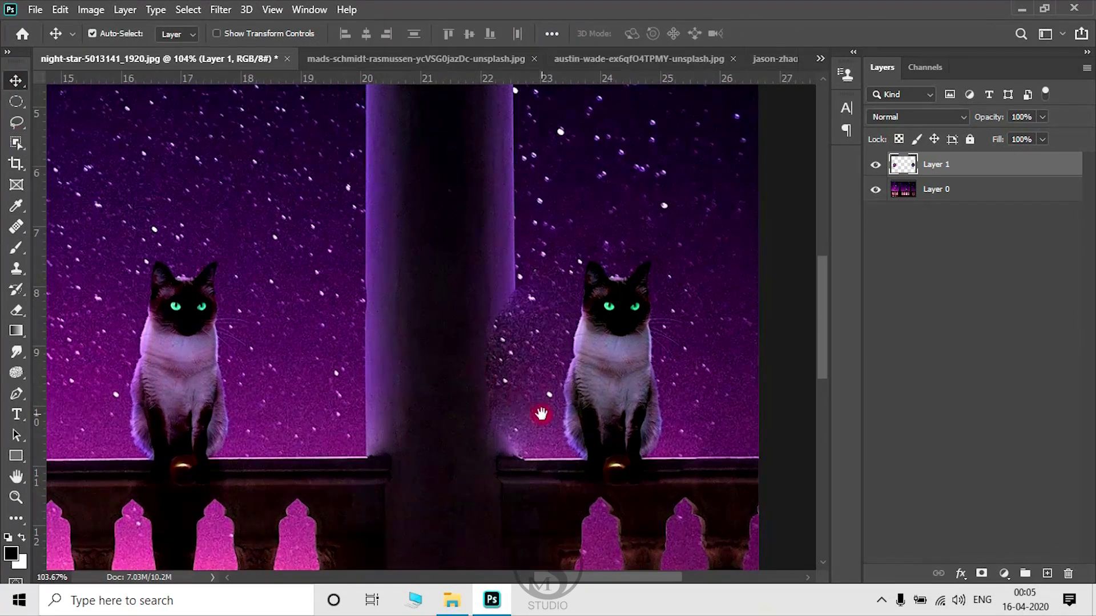
scroll(543, 411, "down", 2)
scroll(509, 321, "down", 1)
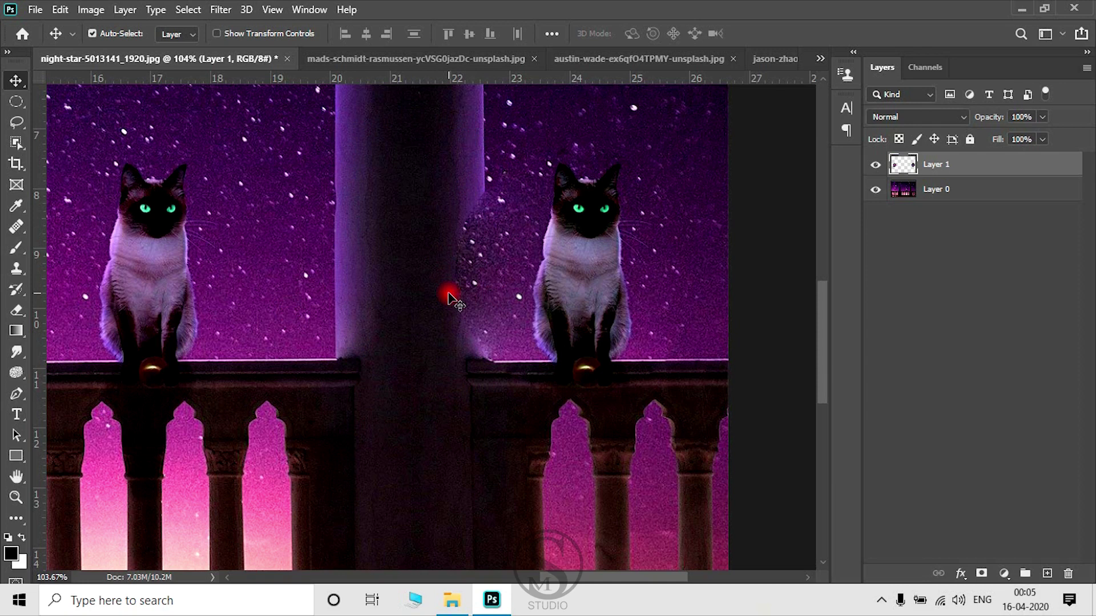
Make Layer 0, the balustrade background, the active layer and drag toward the image top
left_click(448, 297)
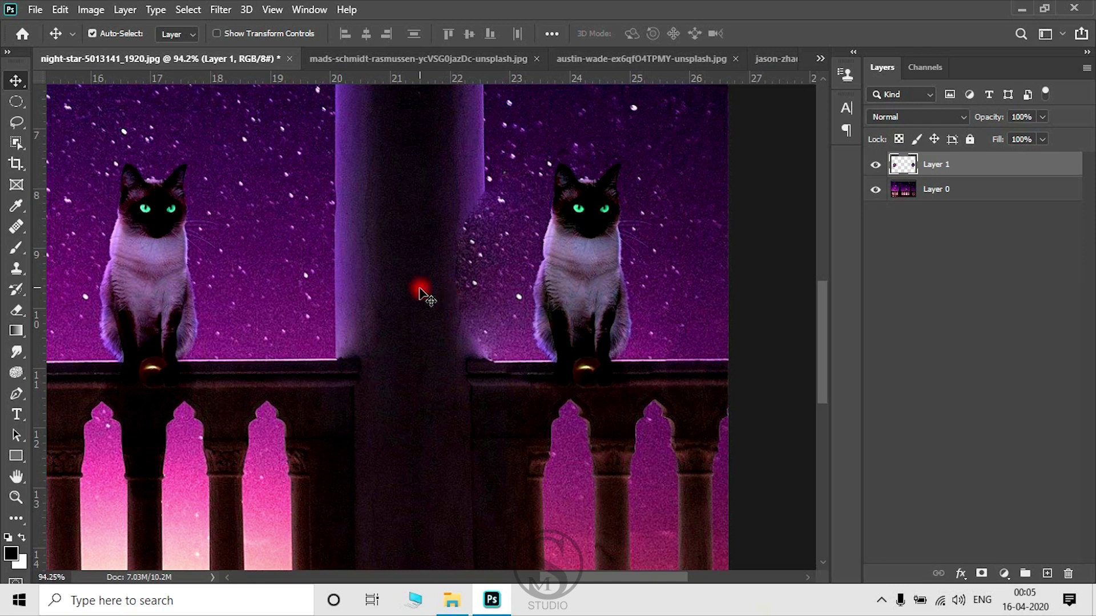
scroll(423, 303, "down", 2)
scroll(342, 337, "down", 2)
left_click_drag(266, 373, 436, 379)
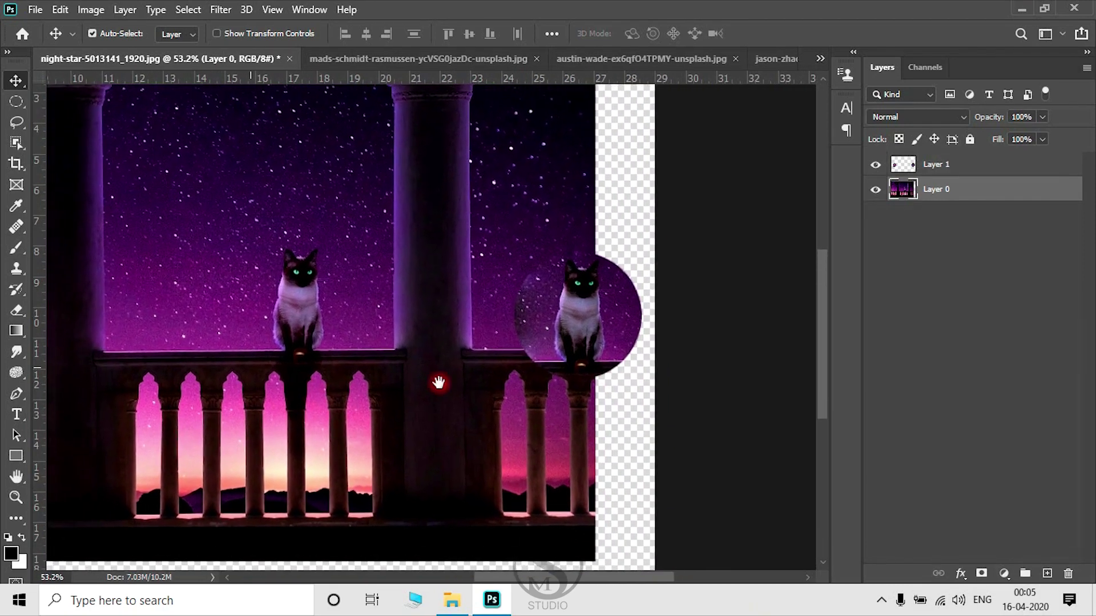
scroll(489, 384, "up", 2)
scroll(489, 384, "down", 1)
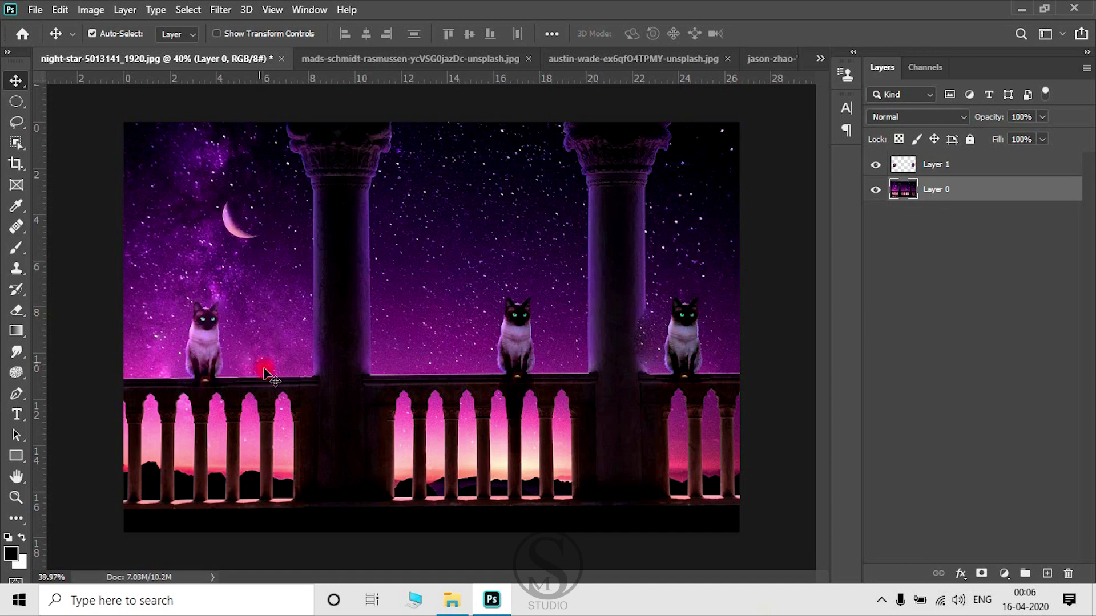
scroll(628, 377, "up", 2)
scroll(650, 369, "up", 3)
scroll(662, 368, "up", 1)
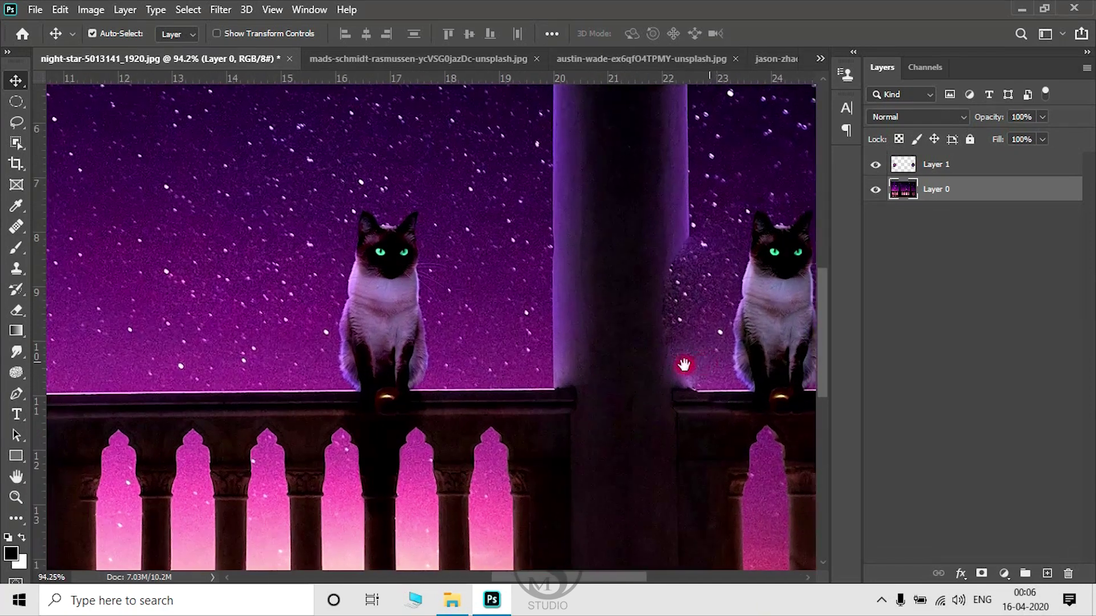
left_click_drag(677, 367, 472, 392)
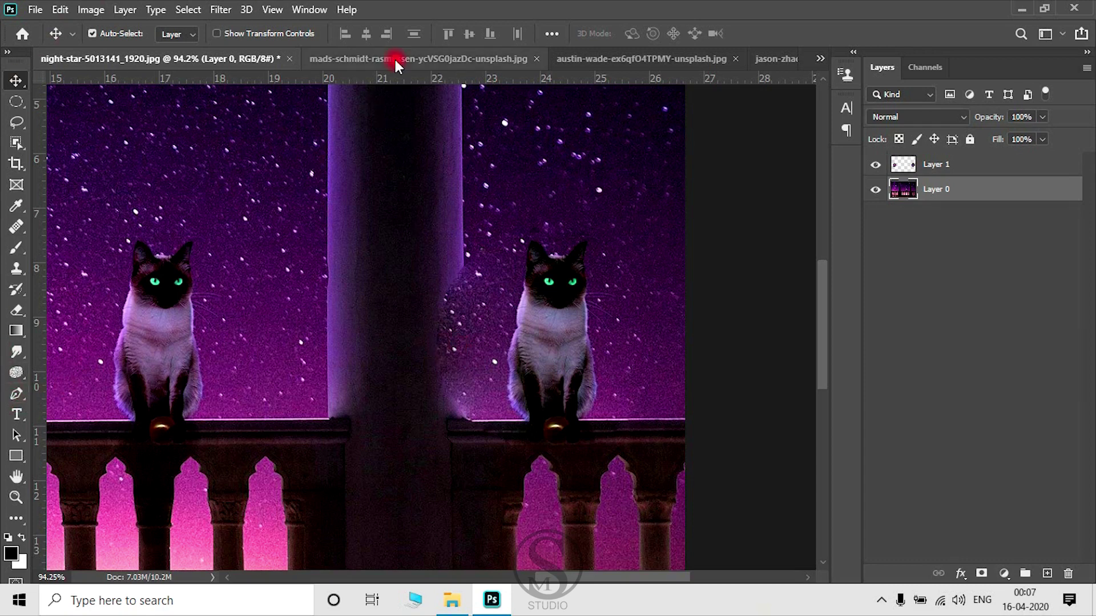
Choose the plain Eraser Tool from the eraser flyout and zoom in on the pillar
left_click(19, 313)
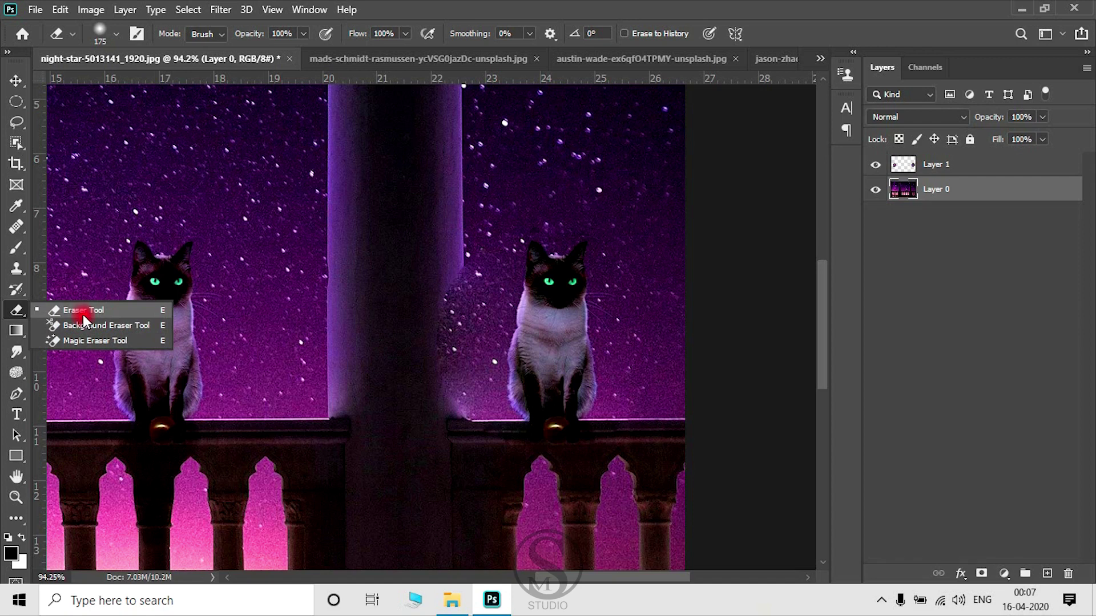
left_click(83, 311)
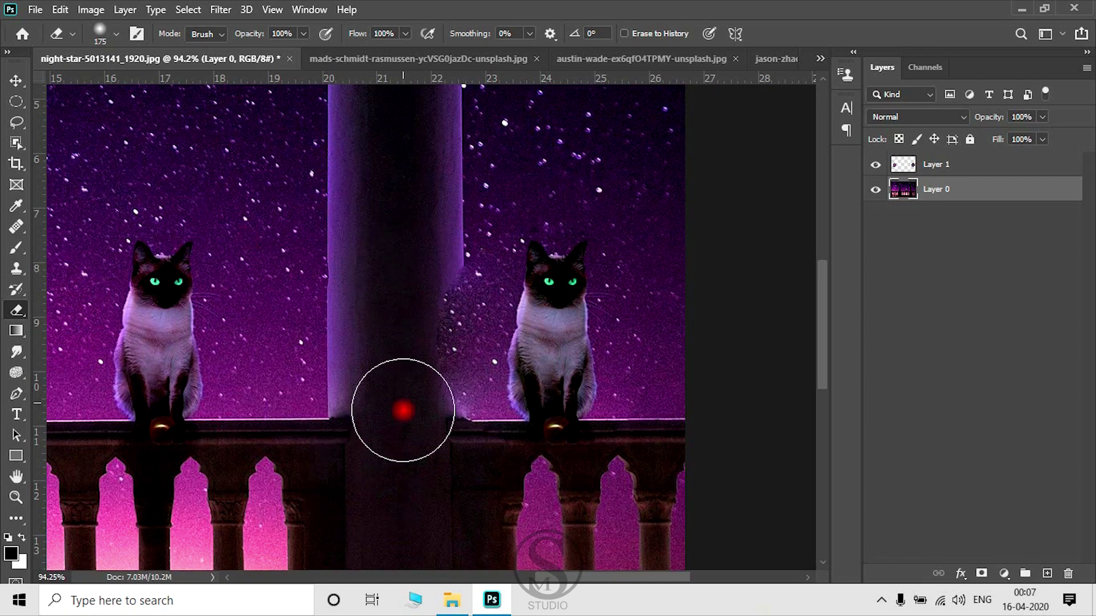
scroll(403, 388, "up", 1)
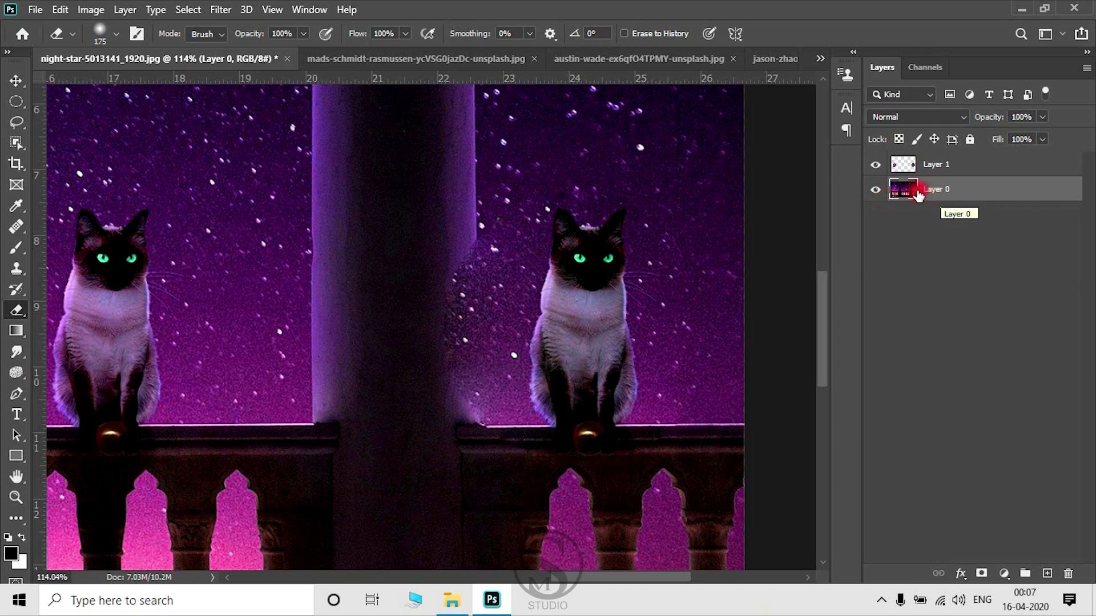
scroll(344, 353, "down", 3)
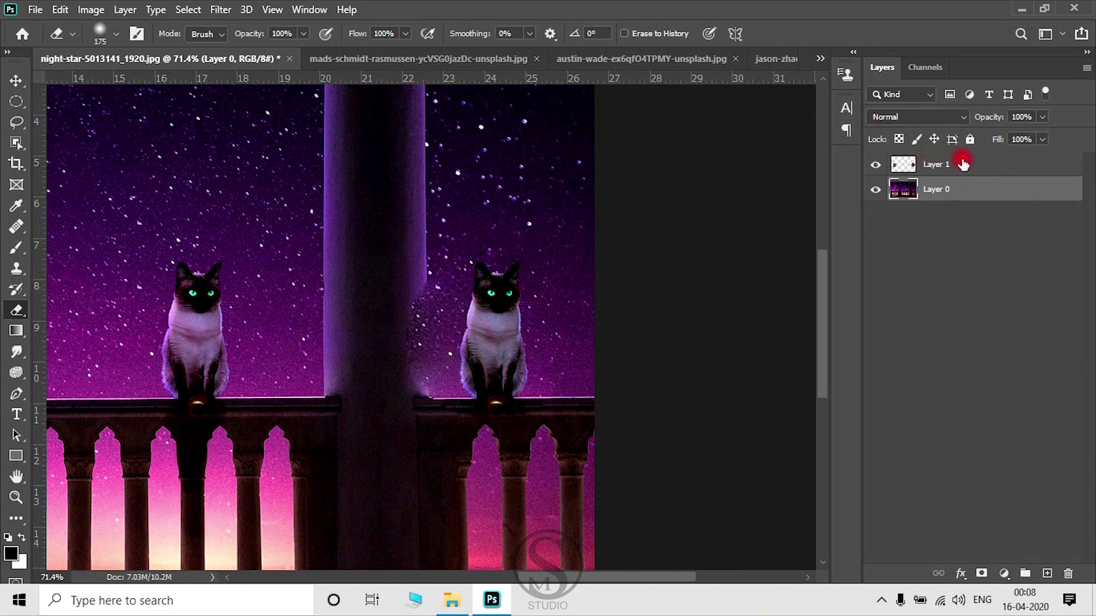
left_click(949, 170)
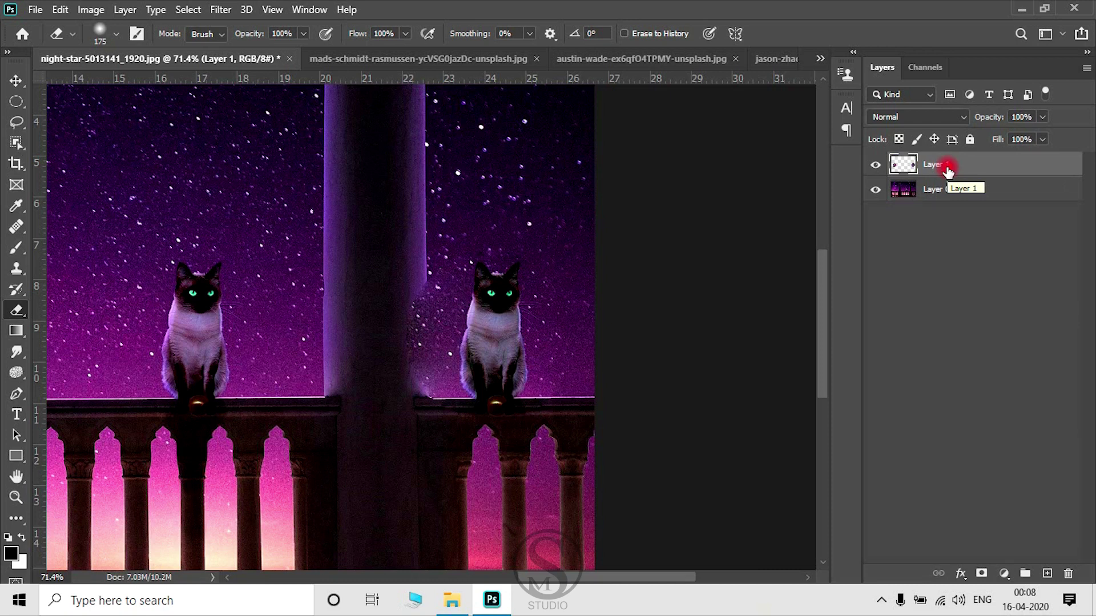
left_click(876, 166)
scroll(528, 226, "down", 3)
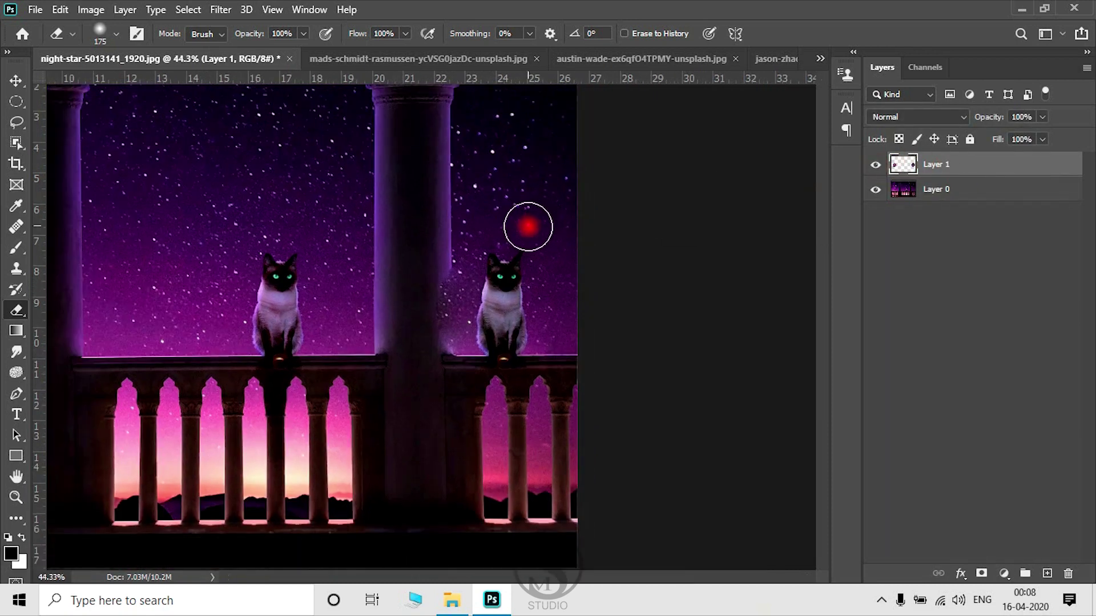
scroll(528, 227, "down", 2)
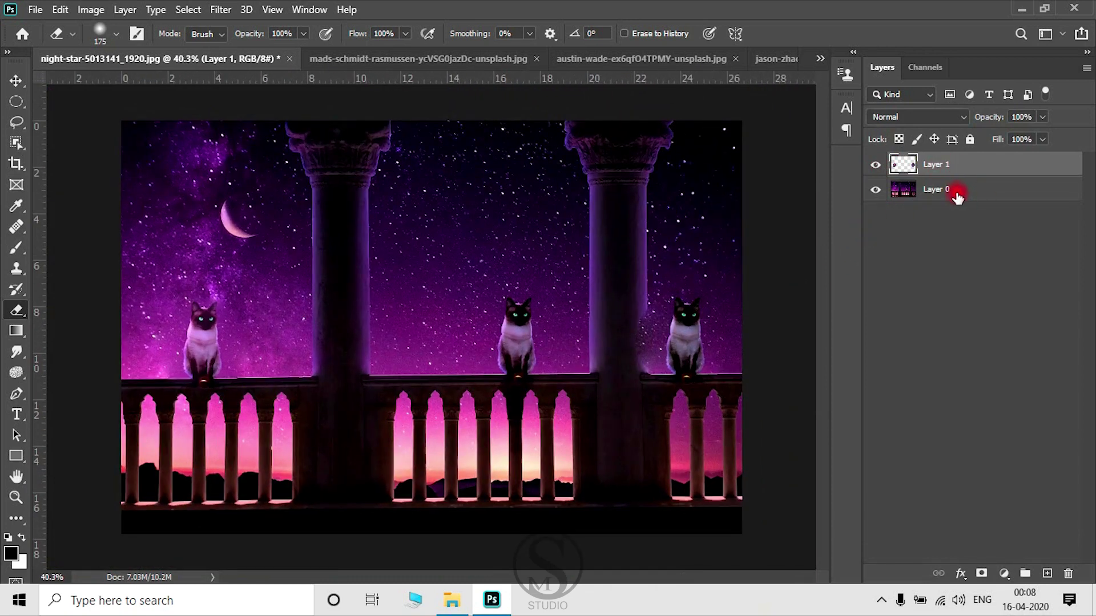
left_click(876, 167)
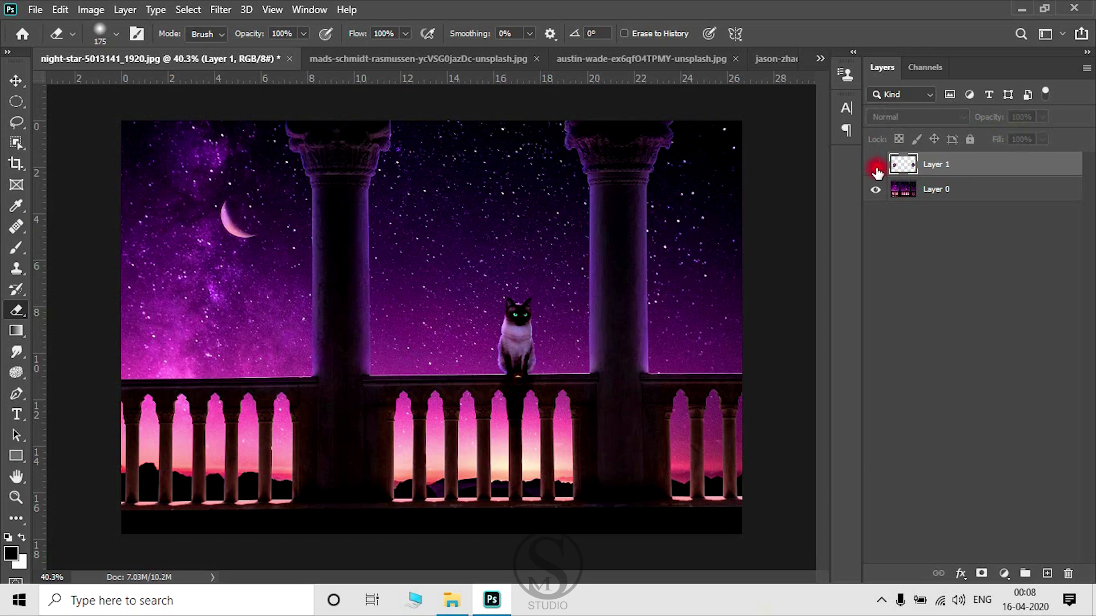
left_click(876, 167)
left_click(876, 167)
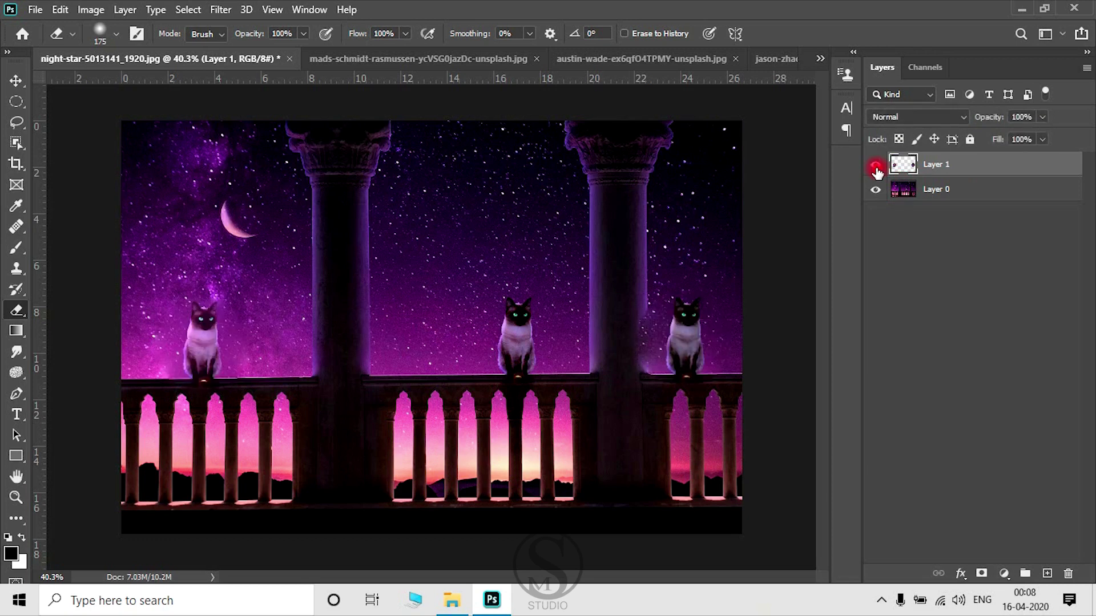
left_click(876, 167)
left_click(876, 167)
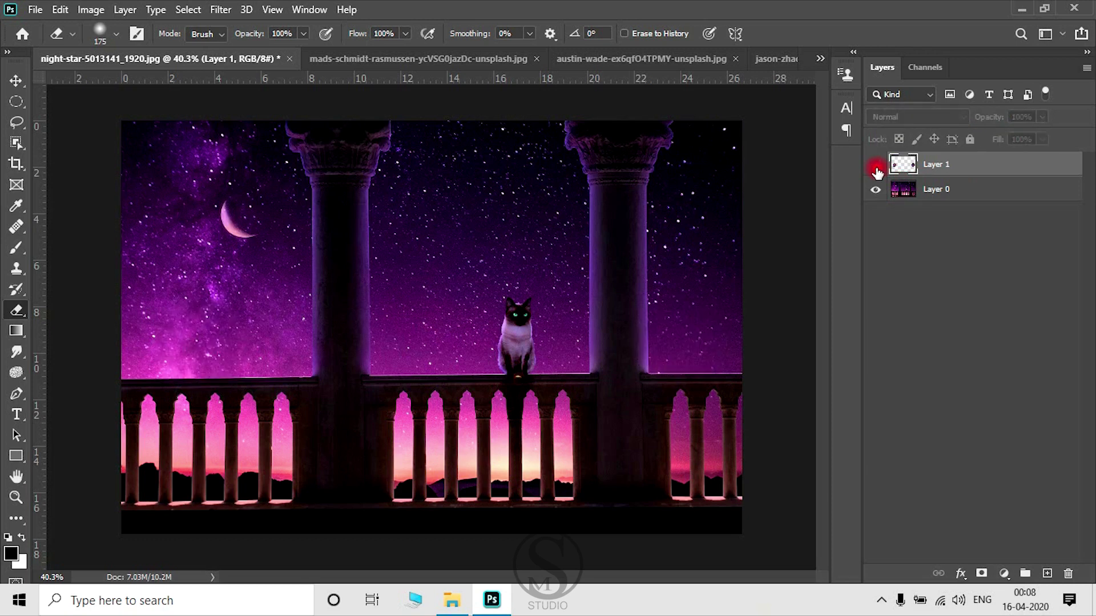
left_click(876, 167)
left_click(876, 169)
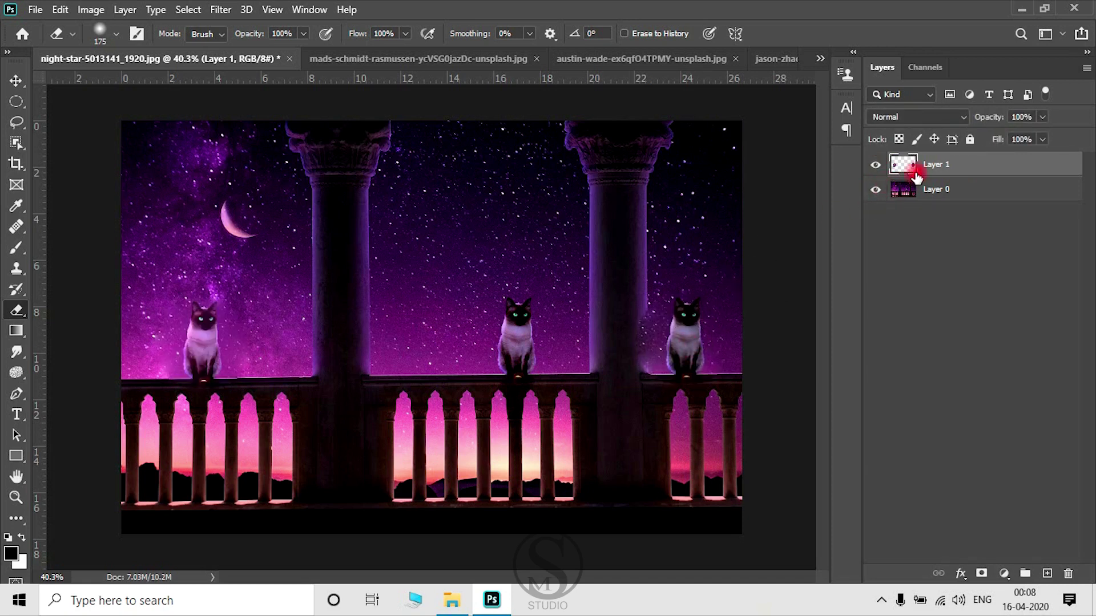
left_click(877, 167)
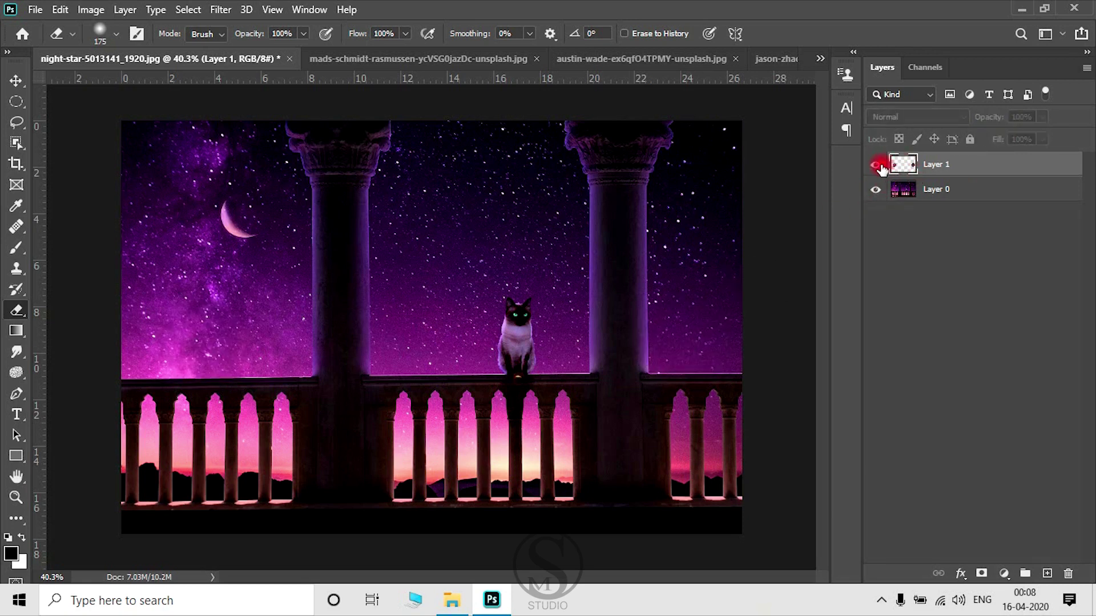
left_click(877, 167)
left_click(878, 167)
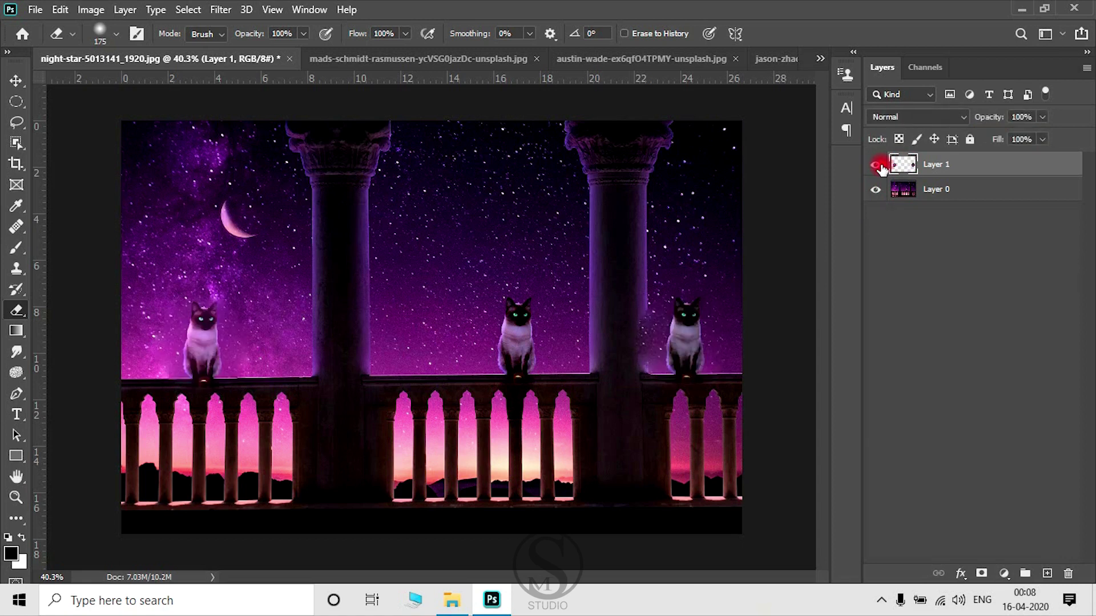
left_click(877, 167)
Erase the star speckles along the right pillar's edge on Layer 1
scroll(713, 331, "up", 3)
scroll(697, 362, "up", 2)
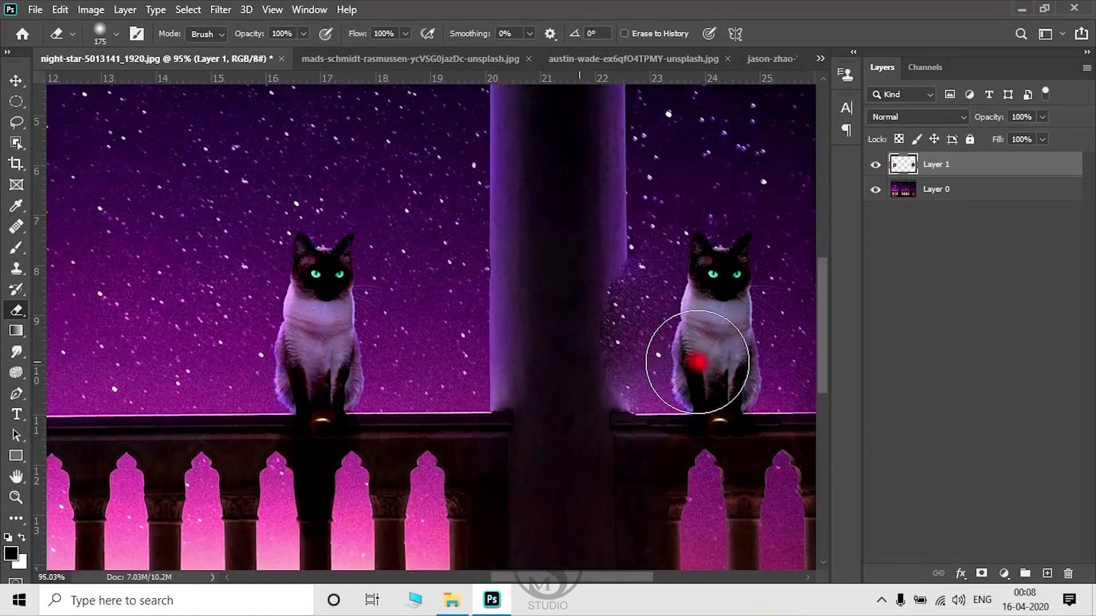
scroll(698, 362, "up", 1)
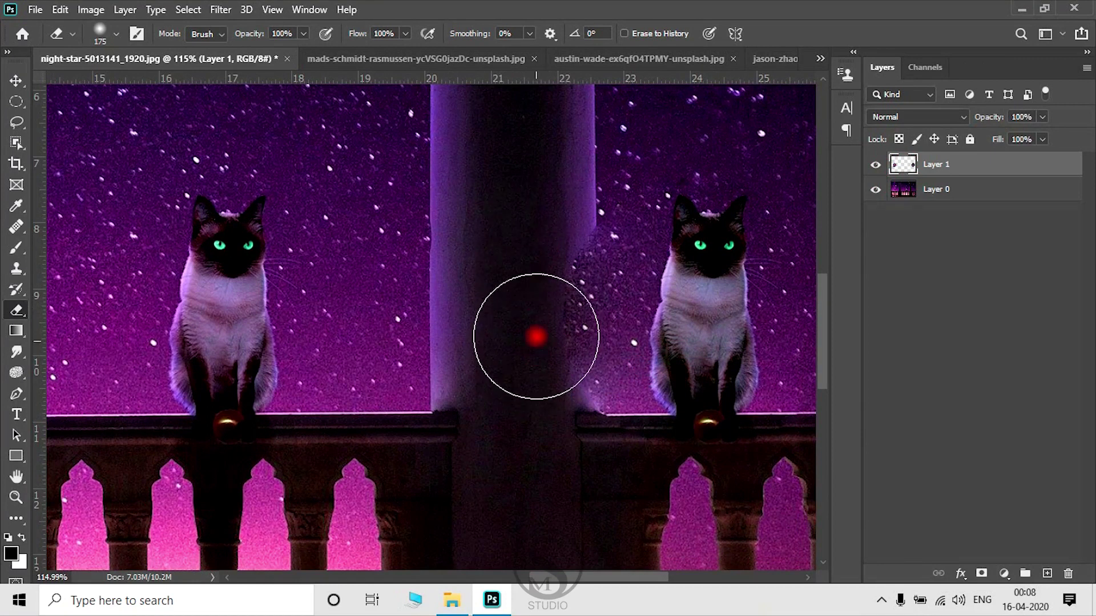
mouse_move(536, 337)
left_mouse_down()
mouse_move(531, 244)
mouse_move(526, 387)
mouse_move(535, 237)
mouse_move(526, 370)
mouse_move(543, 376)
mouse_move(543, 211)
mouse_move(578, 219)
left_mouse_up()
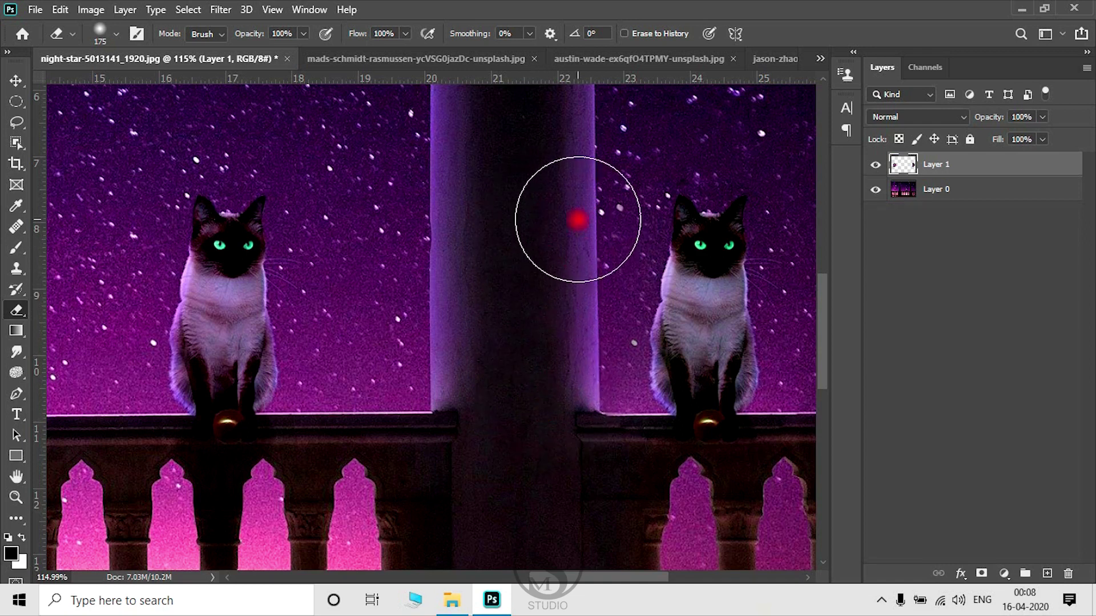
scroll(550, 423, "down", 3)
scroll(554, 436, "down", 2)
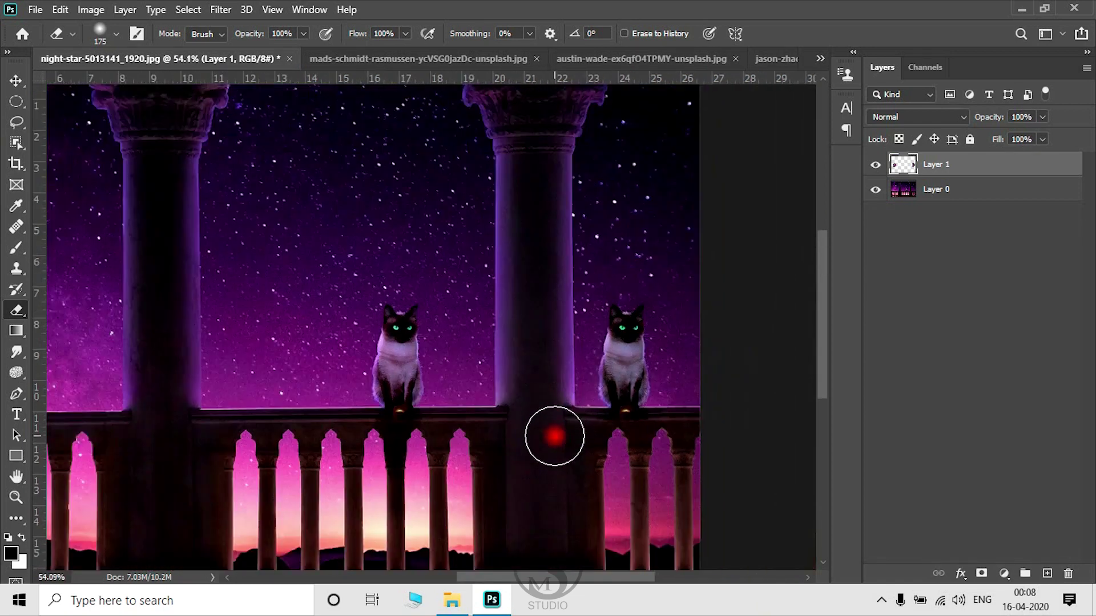
scroll(539, 405, "down", 1)
scroll(542, 423, "down", 1)
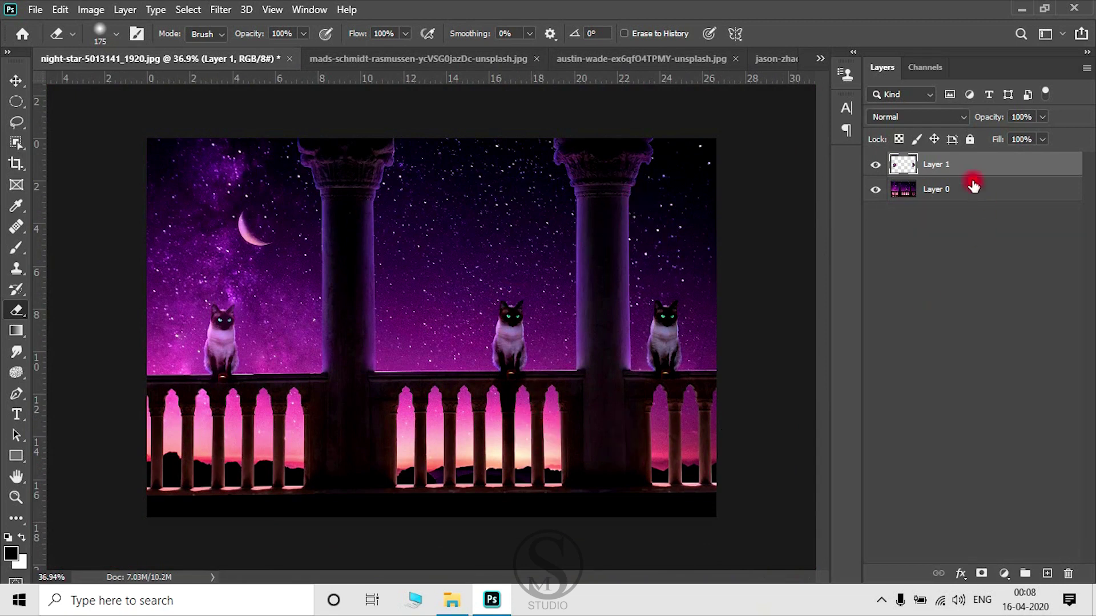
Toggle Layer 1's visibility off and on to compare the cleanup
left_click(876, 165)
left_click(876, 166)
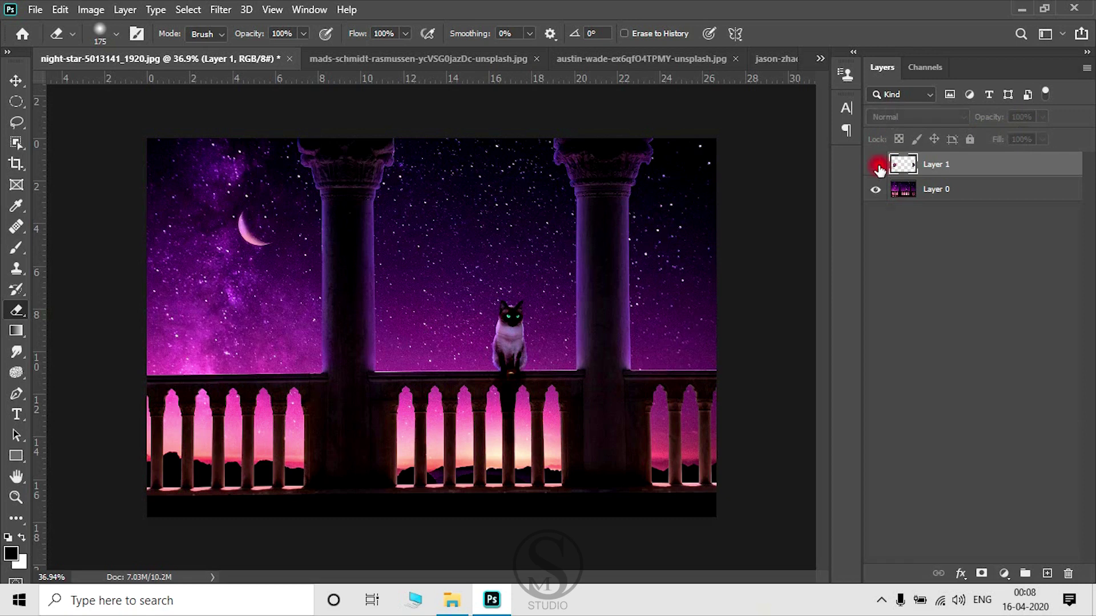
left_click(876, 166)
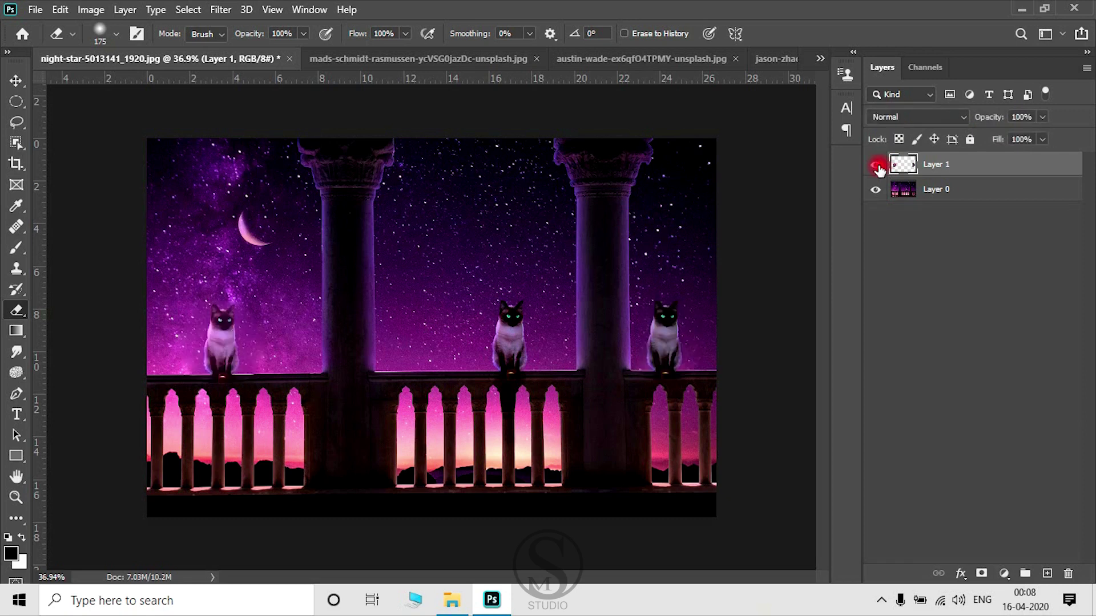
Zoom to the left cat's feet on the railing ledge and shrink the eraser to 30
scroll(569, 306, "up", 1)
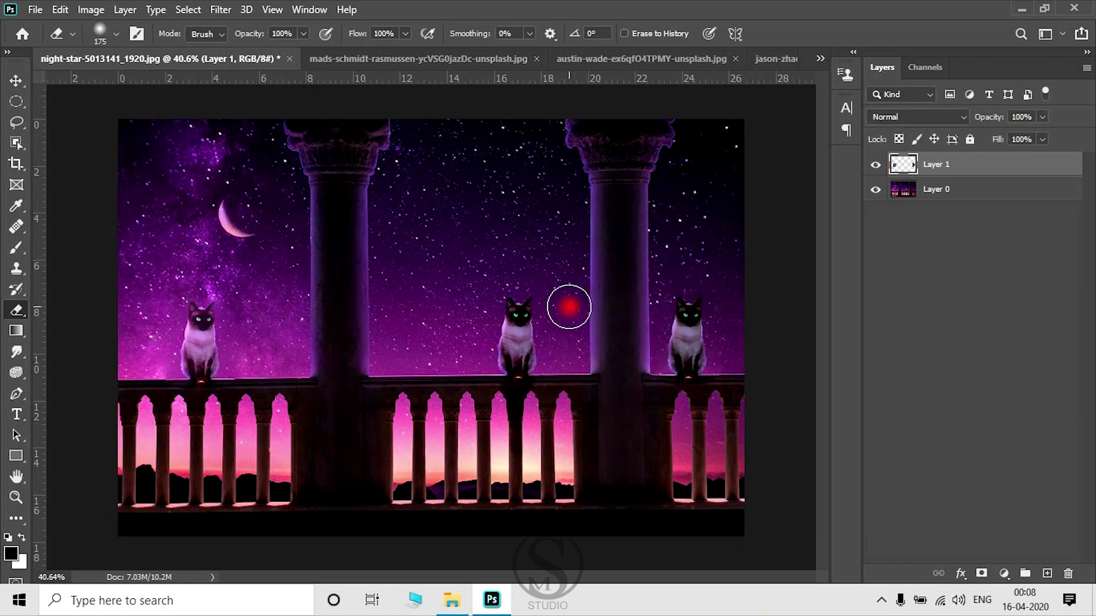
scroll(569, 306, "up", 1)
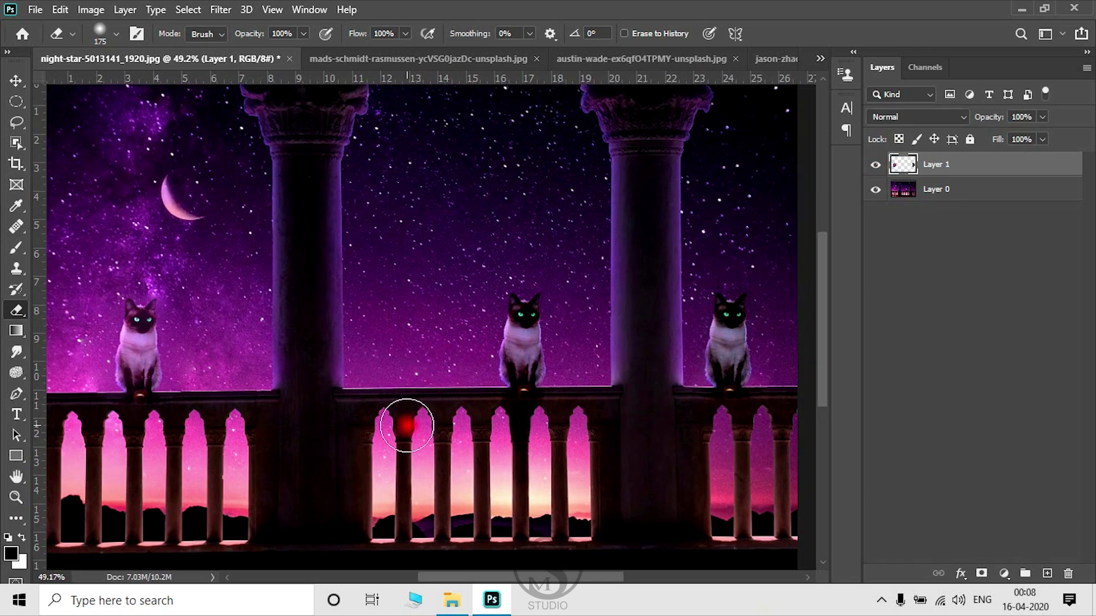
scroll(151, 421, "up", 2)
scroll(176, 421, "up", 3)
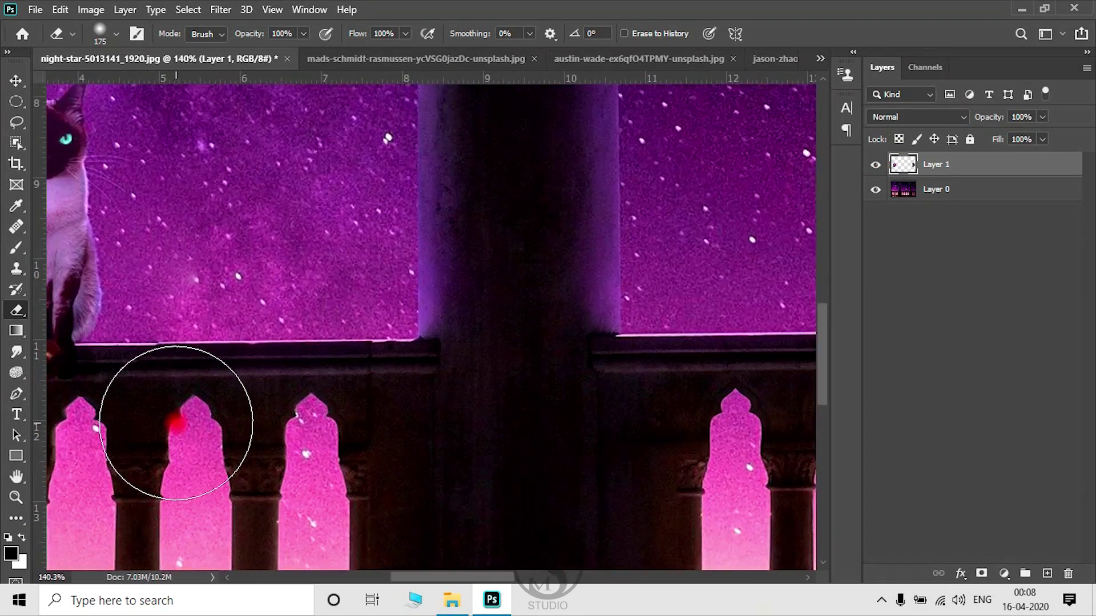
scroll(181, 423, "up", 2)
left_click_drag(182, 423, 440, 411)
scroll(391, 428, "up", 2)
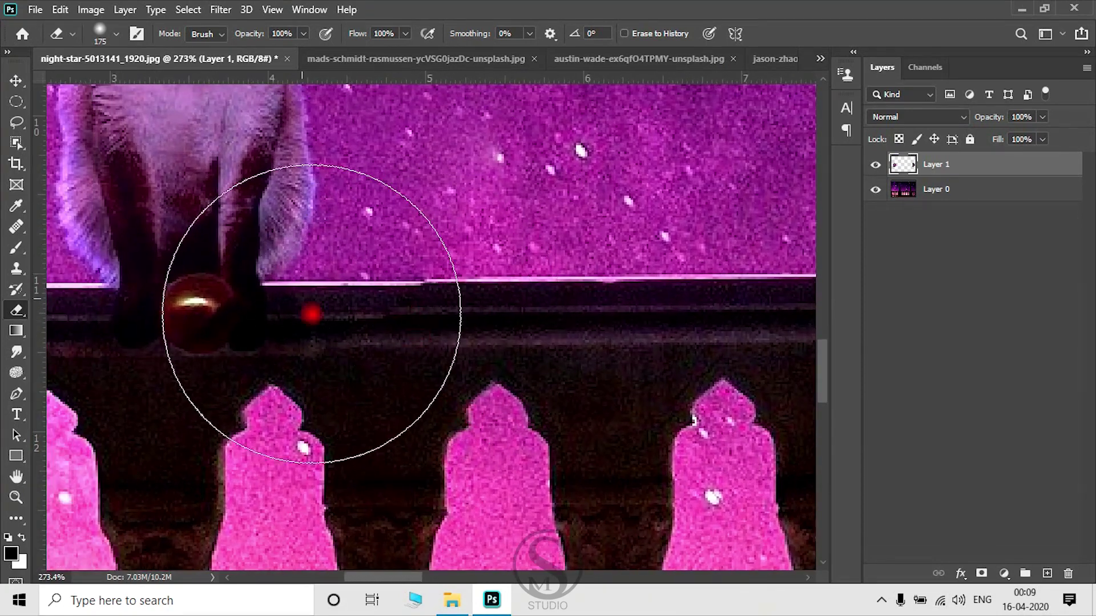
left_click_drag(392, 339, 457, 362)
scroll(457, 362, "up", 1)
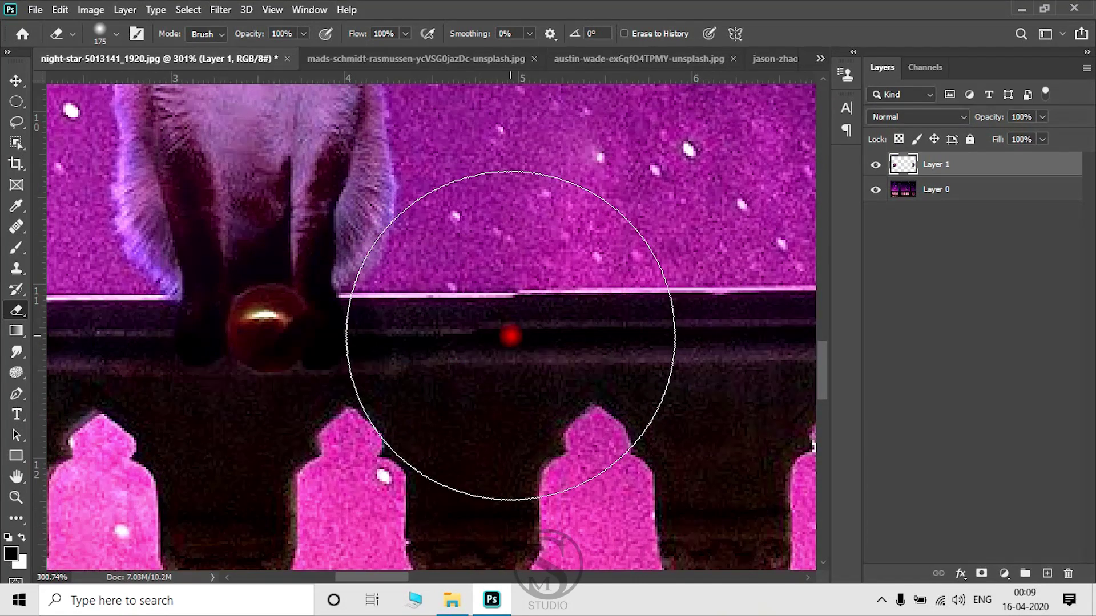
key("bracketleft")
key("bracketleft")
key("bracketleft")
key("bracketleft")
key("bracketleft")
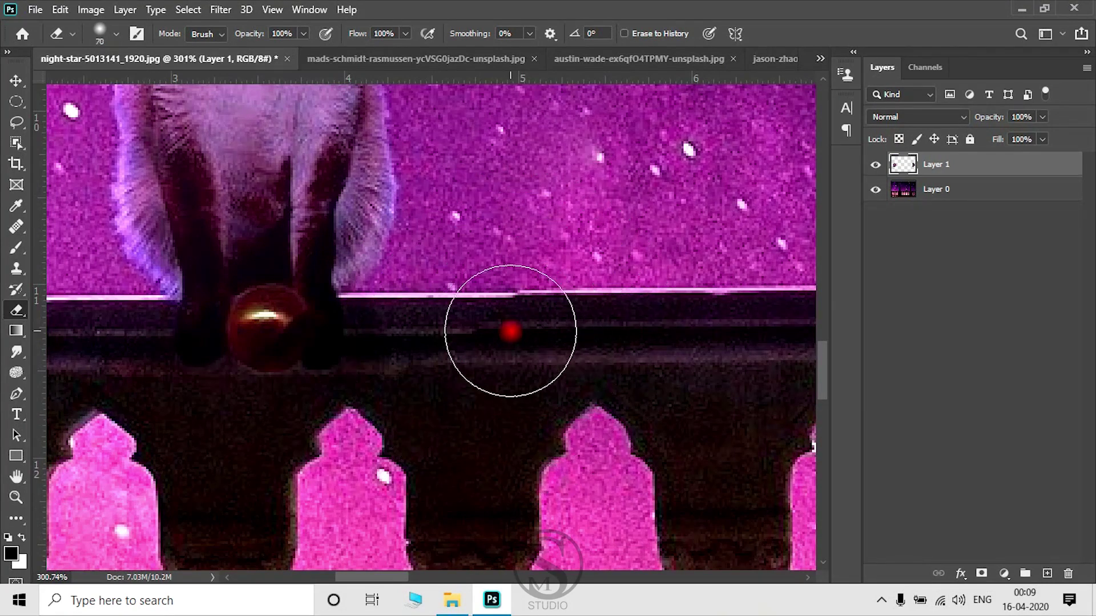
key("bracketleft")
key("bracketleft")
key("bracketleft")
key("bracketleft")
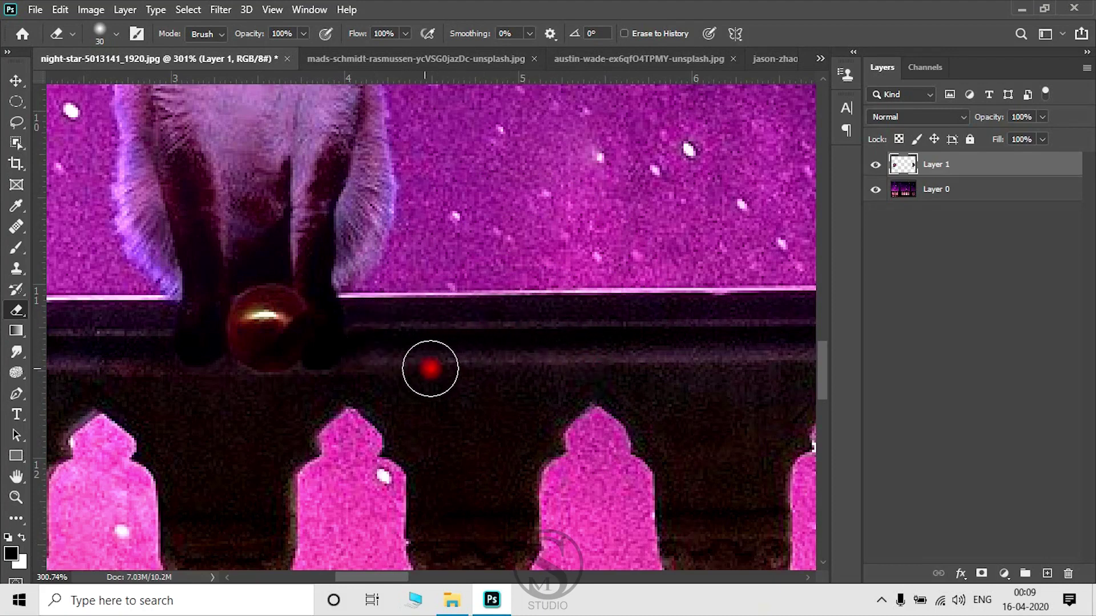
Pan along the railing ledge and zoom out to inspect it
left_click_drag(416, 362, 624, 356)
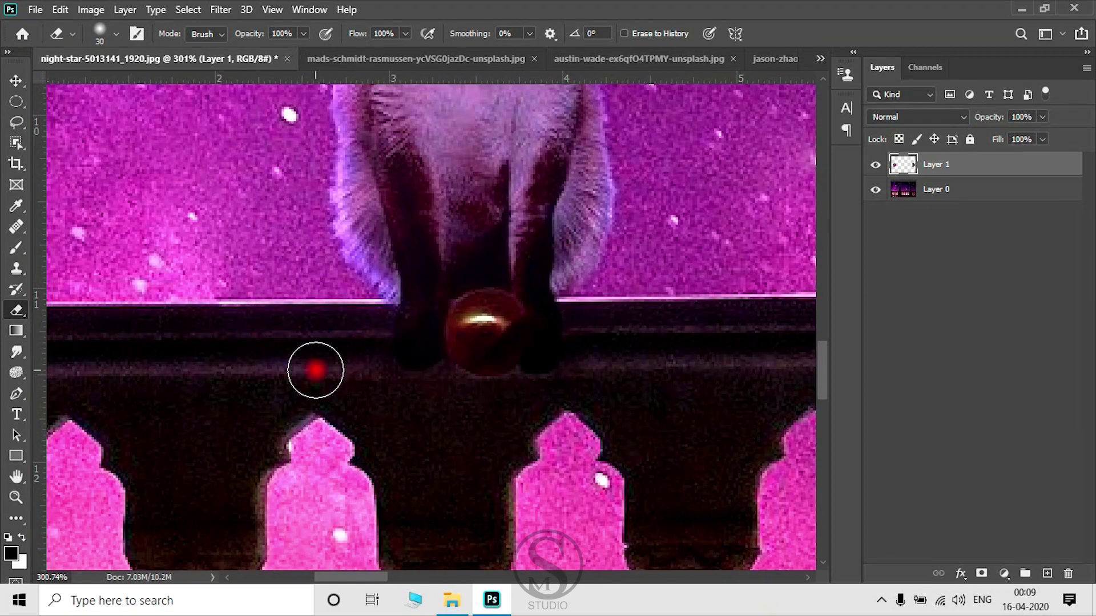
scroll(296, 336, "down", 1)
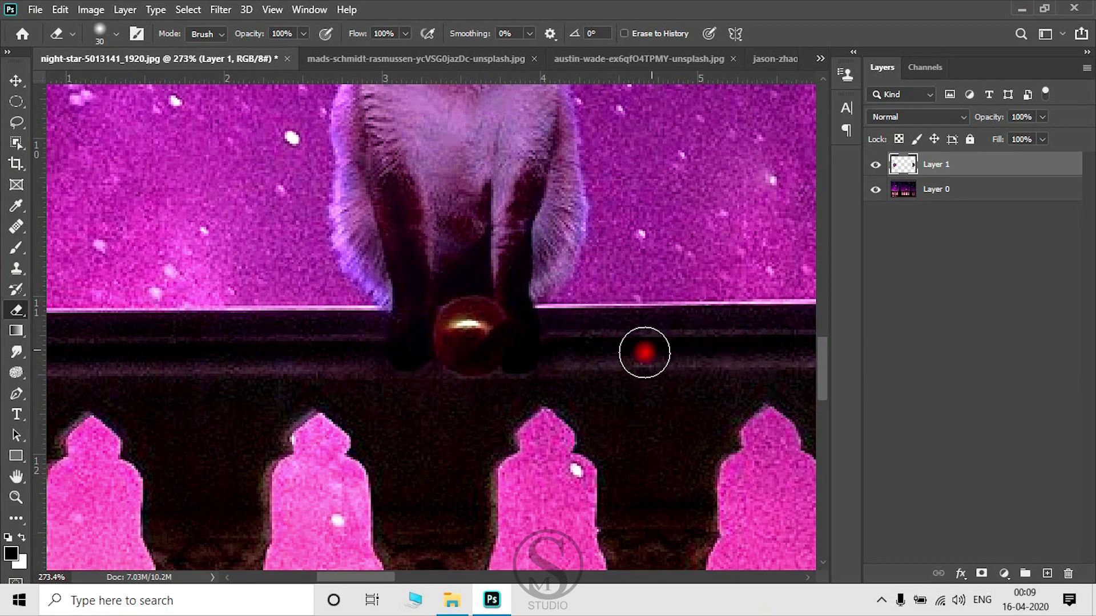
scroll(636, 355, "down", 3)
scroll(627, 359, "down", 2)
scroll(622, 361, "up", 2)
scroll(457, 384, "up", 1)
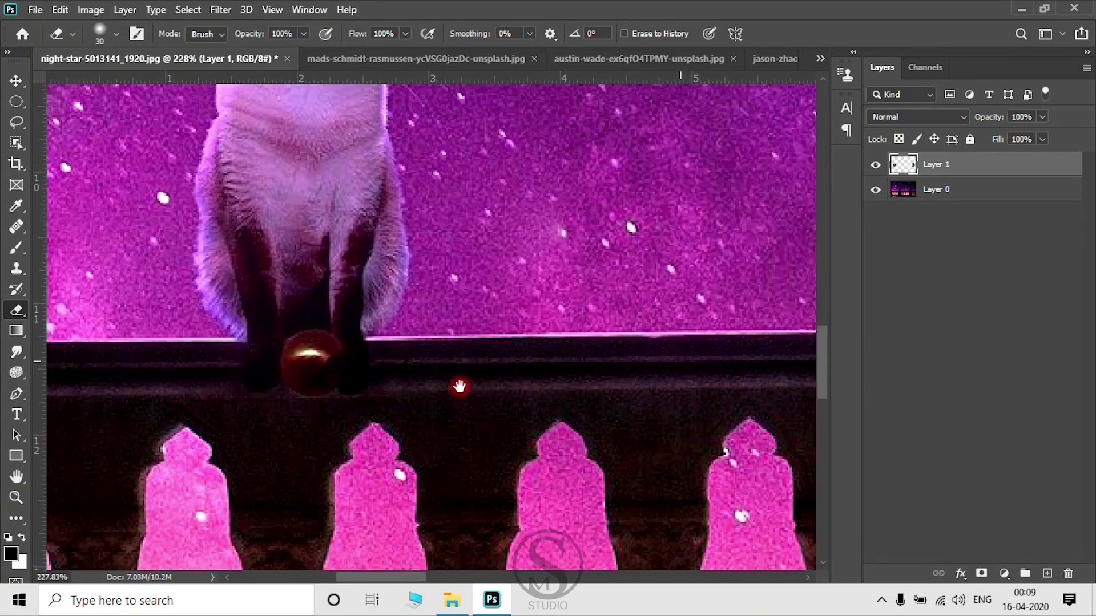
scroll(582, 359, "down", 2)
scroll(580, 361, "down", 1)
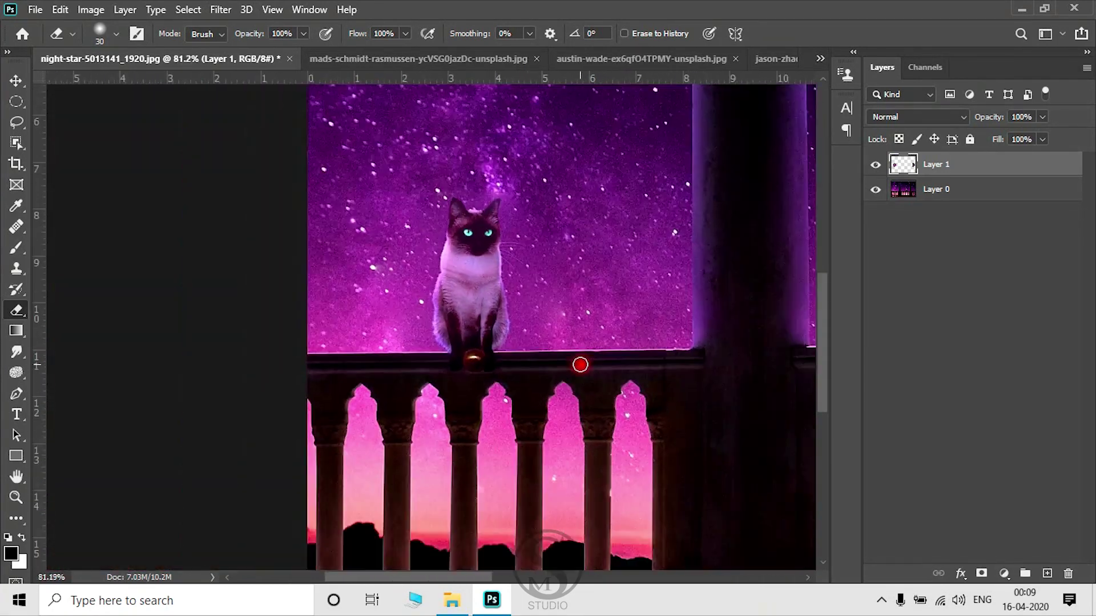
scroll(580, 363, "down", 1)
scroll(580, 364, "down", 1)
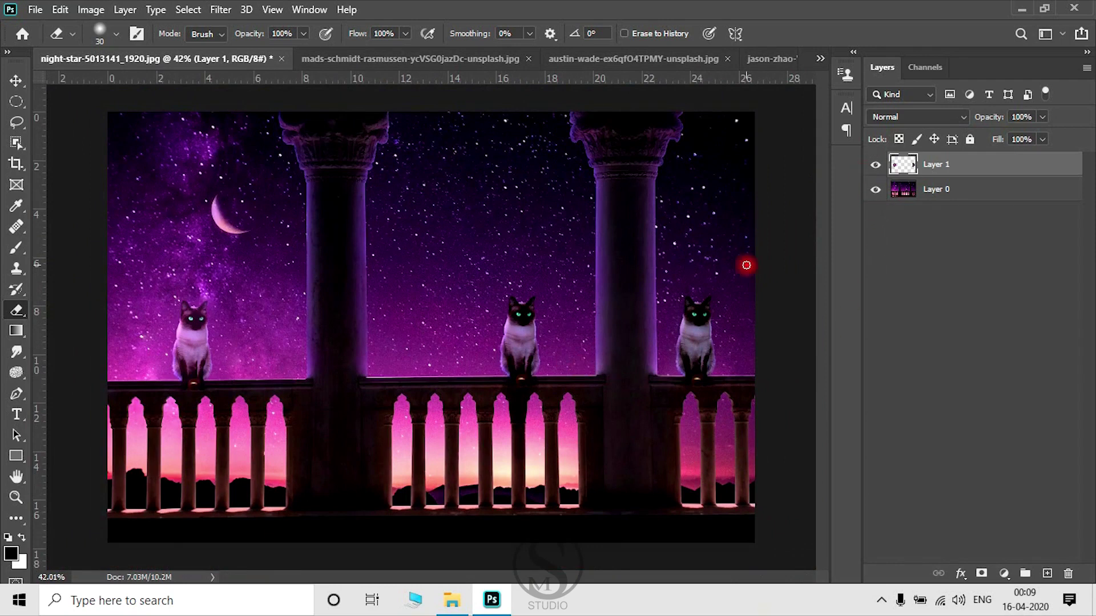
left_click(875, 164)
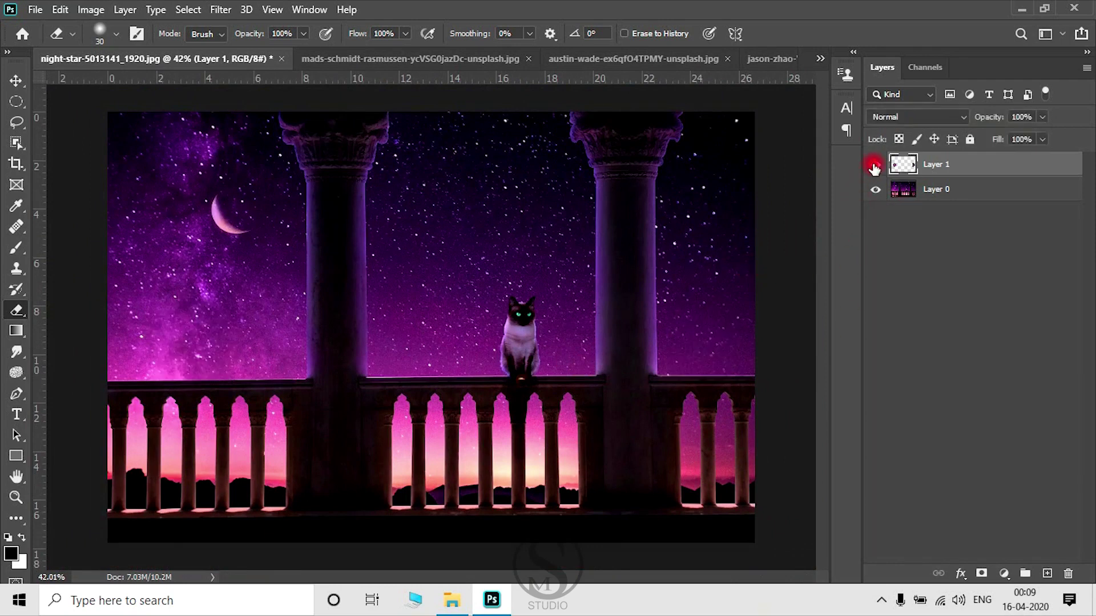
scroll(520, 404, "up", 1)
left_click(876, 165)
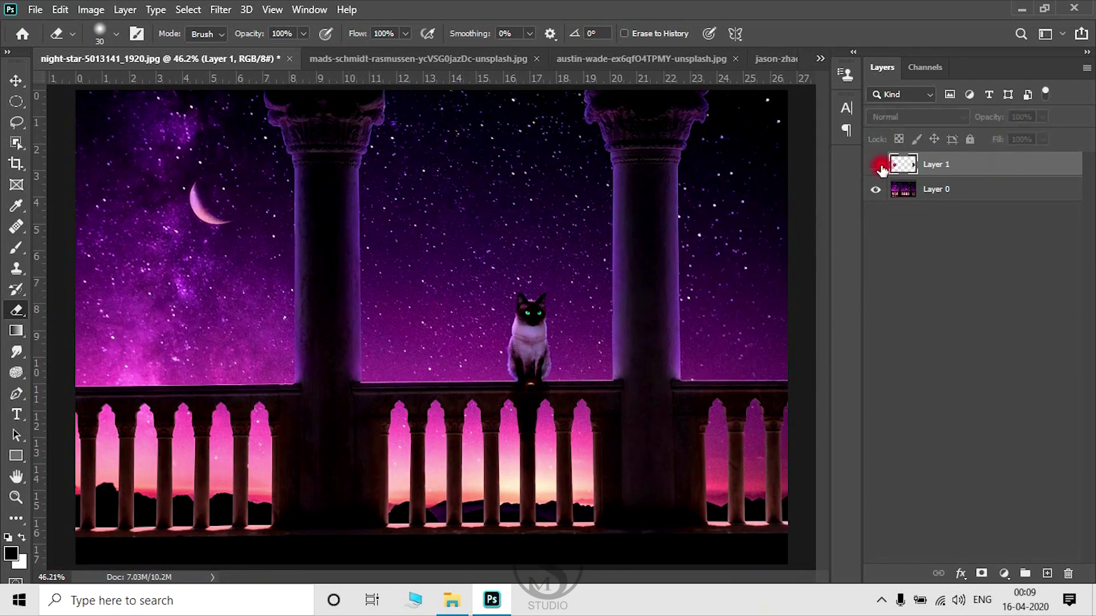
left_click(875, 165)
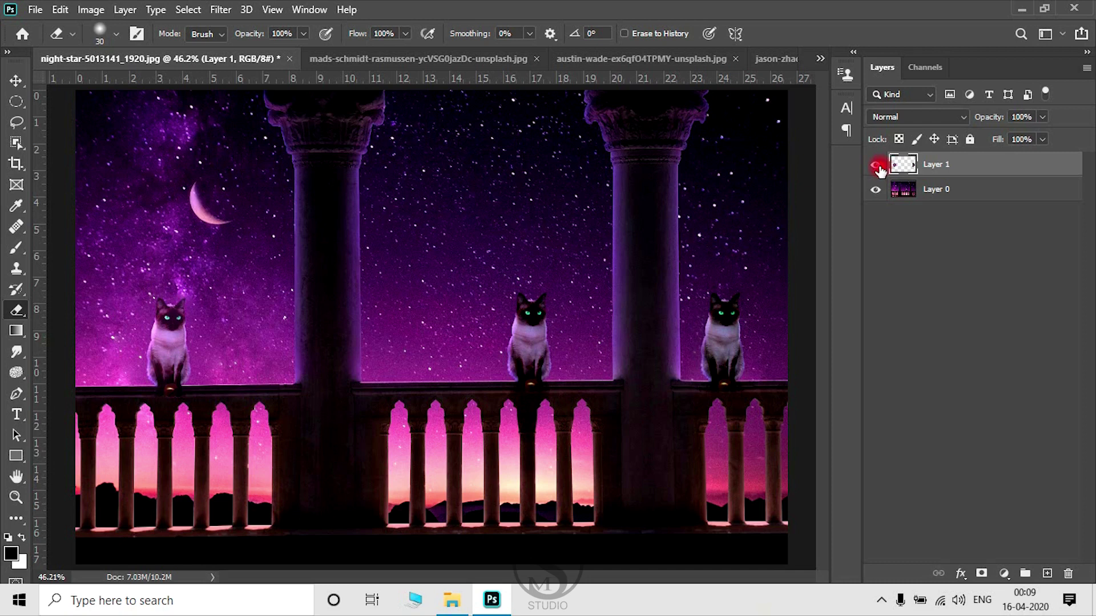
left_click(877, 166)
scroll(310, 254, "up", 2, "alt")
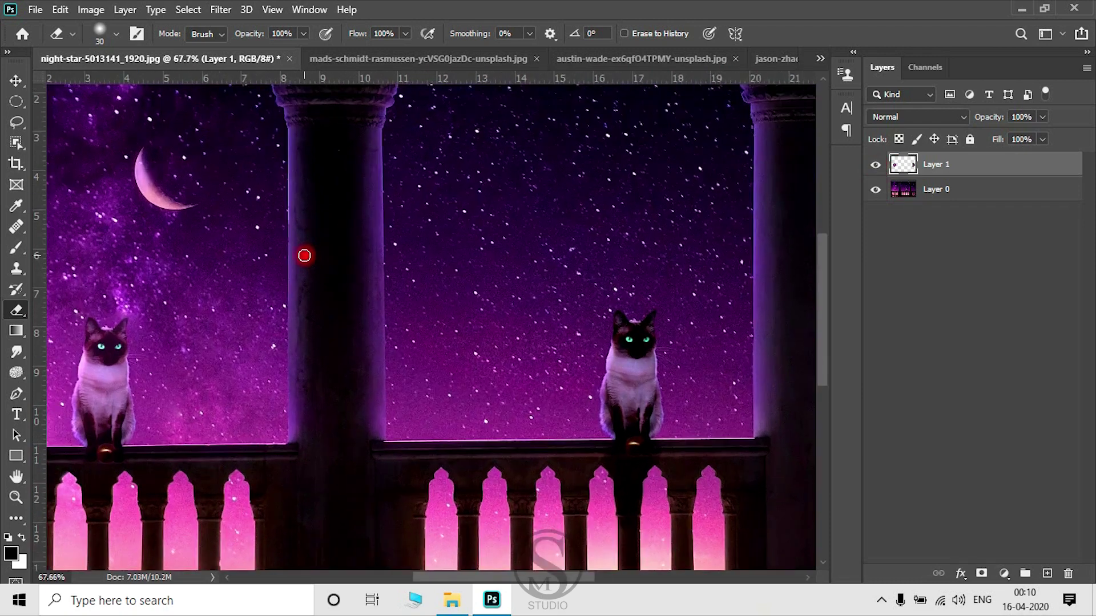
scroll(303, 254, "up", 3, "alt")
left_click_drag(112, 262, 264, 337)
scroll(280, 323, "up", 2, "alt")
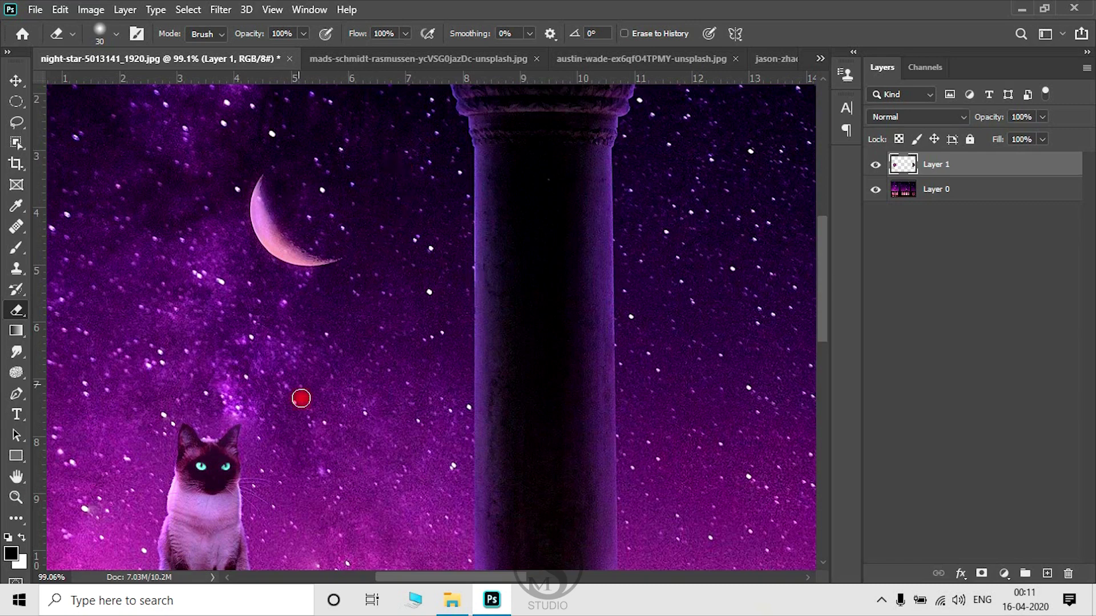
left_click_drag(575, 413, 143, 238)
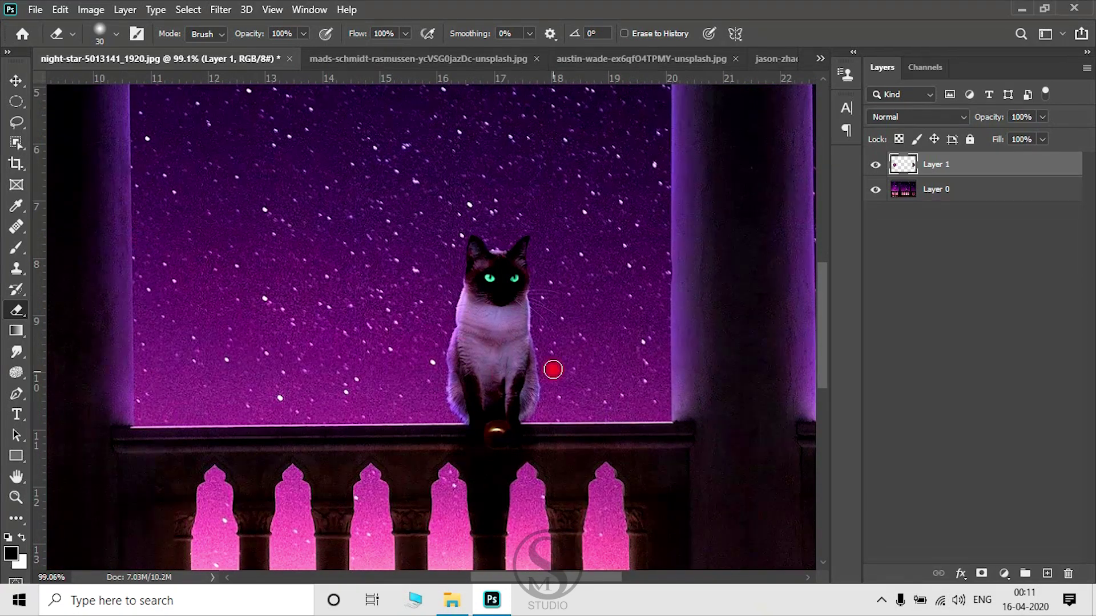
mouse_move(349, 329)
left_mouse_down()
mouse_move(727, 350)
mouse_move(526, 350)
left_mouse_up()
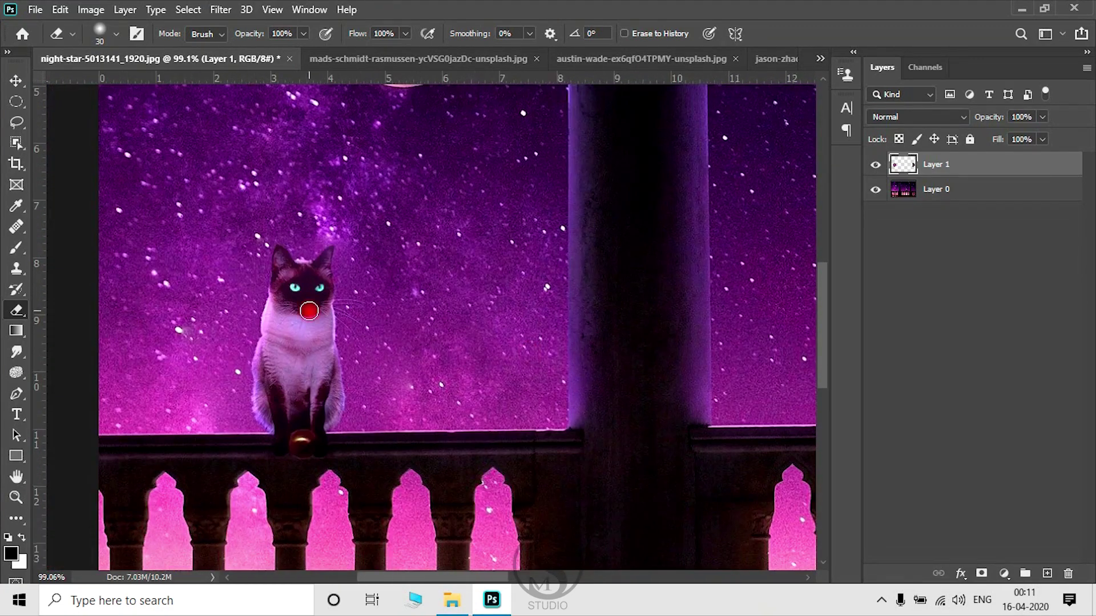
mouse_move(301, 237)
left_mouse_down()
mouse_move(343, 337)
mouse_move(372, 335)
left_mouse_up()
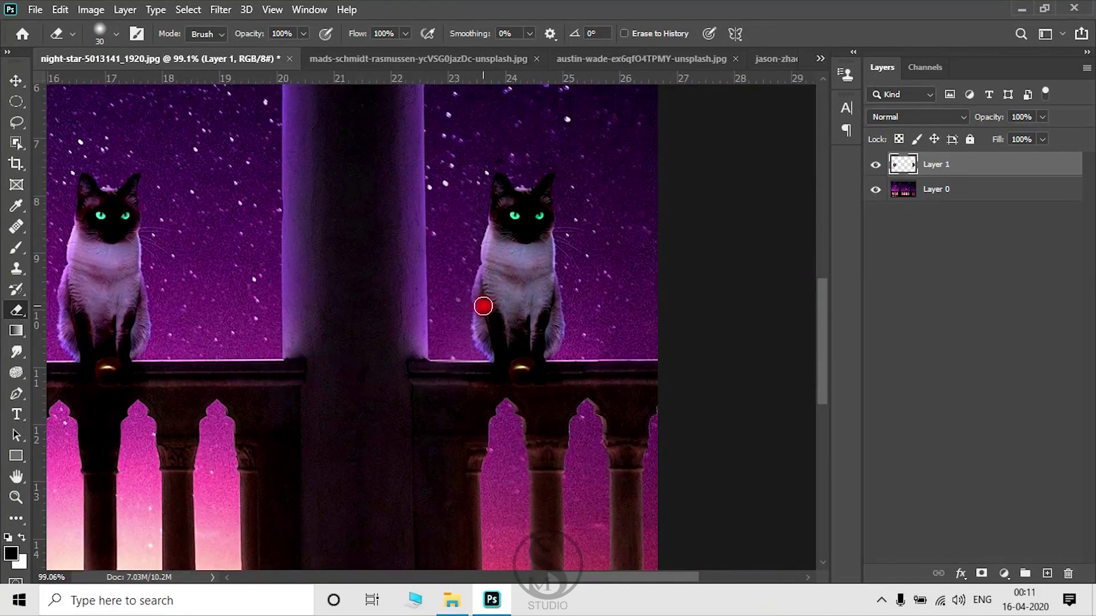
scroll(406, 349, "down", 3)
scroll(406, 350, "down", 2)
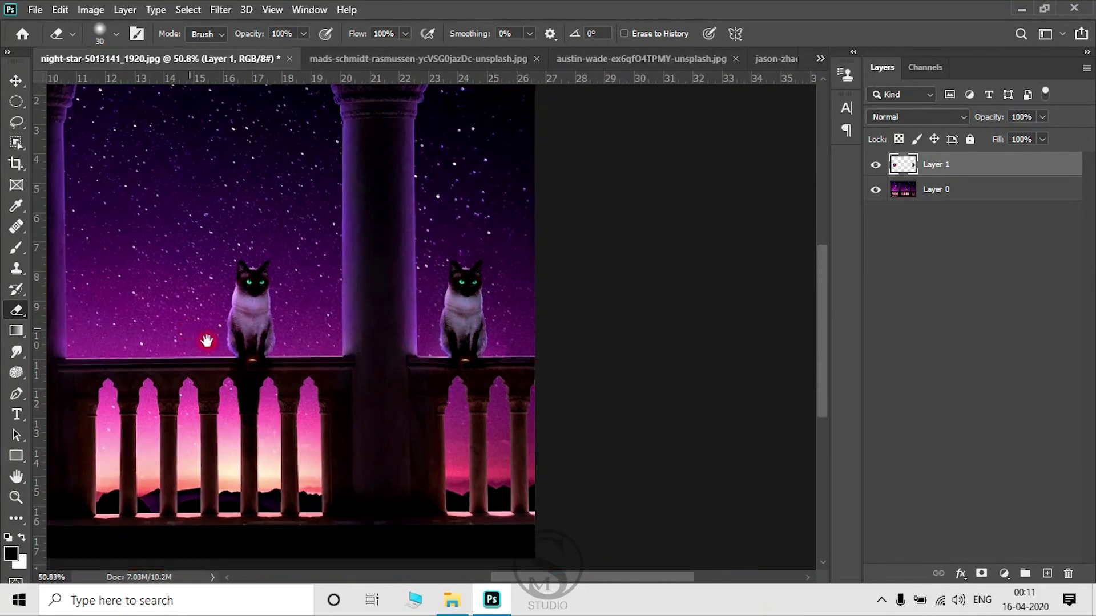
left_click_drag(98, 295, 483, 391)
scroll(276, 311, "up", 1)
scroll(272, 311, "up", 1)
scroll(262, 296, "up", 1)
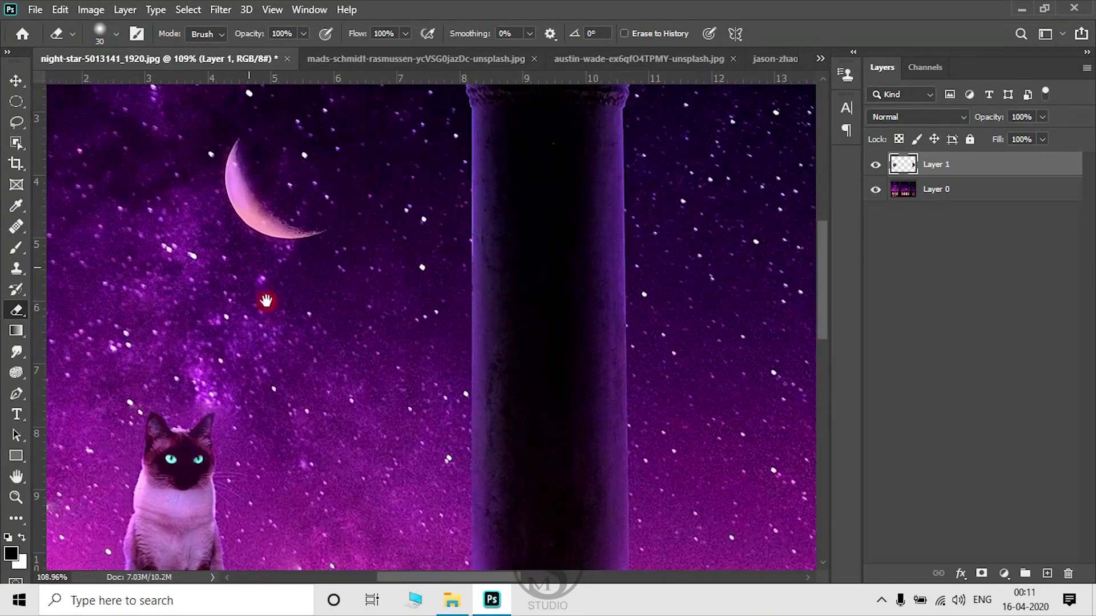
scroll(309, 354, "up", 1)
scroll(327, 375, "up", 1)
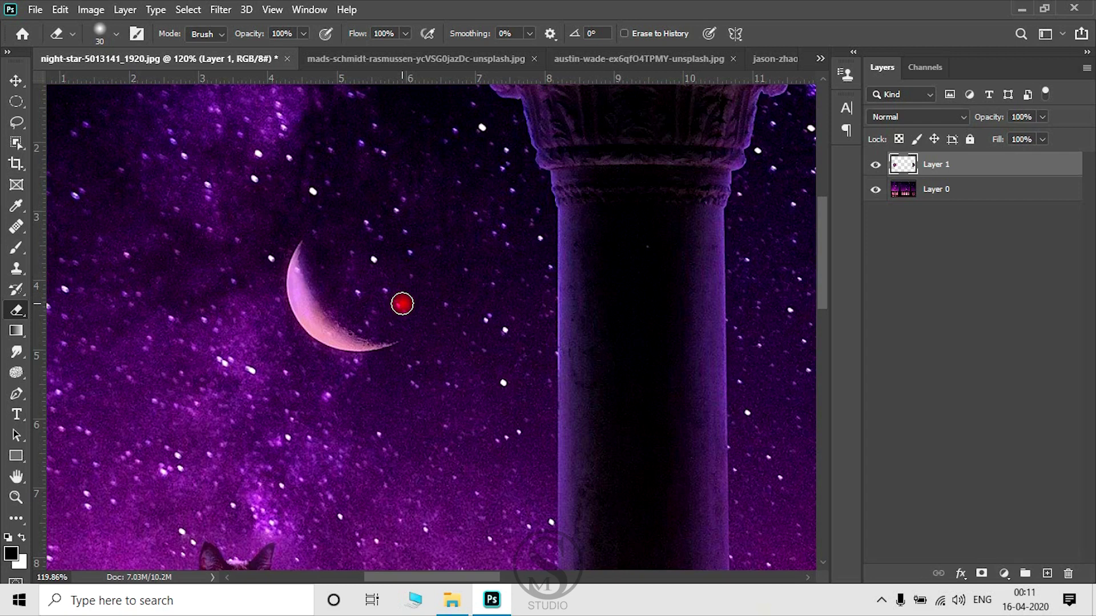
Enlarge the eraser to 125 and try erasing the sky beside the moon
key("bracketright")
key("bracketright")
key("bracketright")
key("bracketright")
key("bracketright")
key("bracketright")
key("bracketright")
key("bracketright")
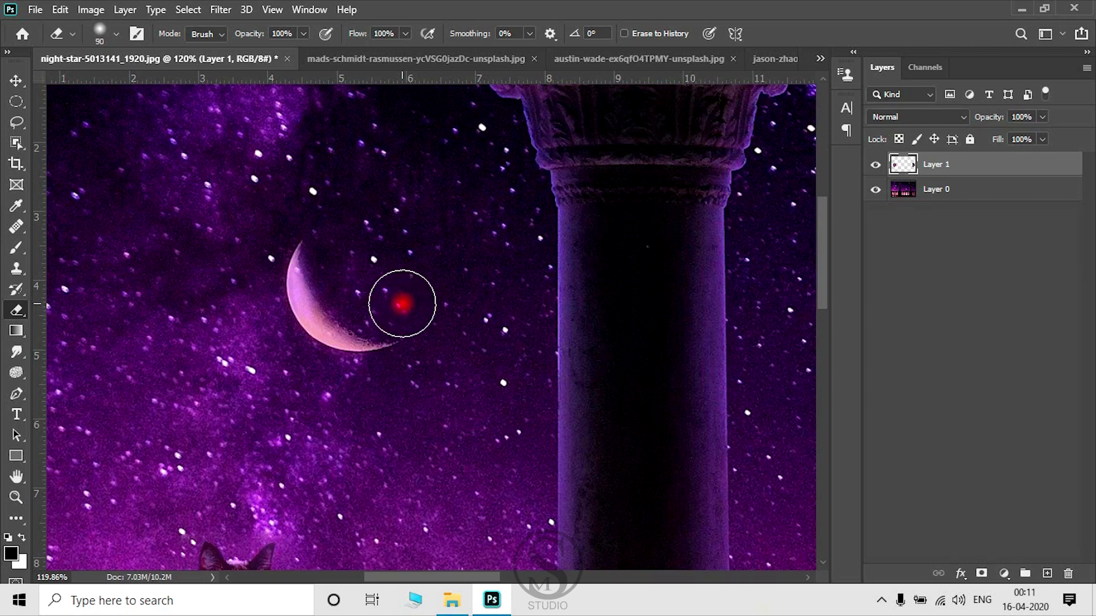
key("bracketleft")
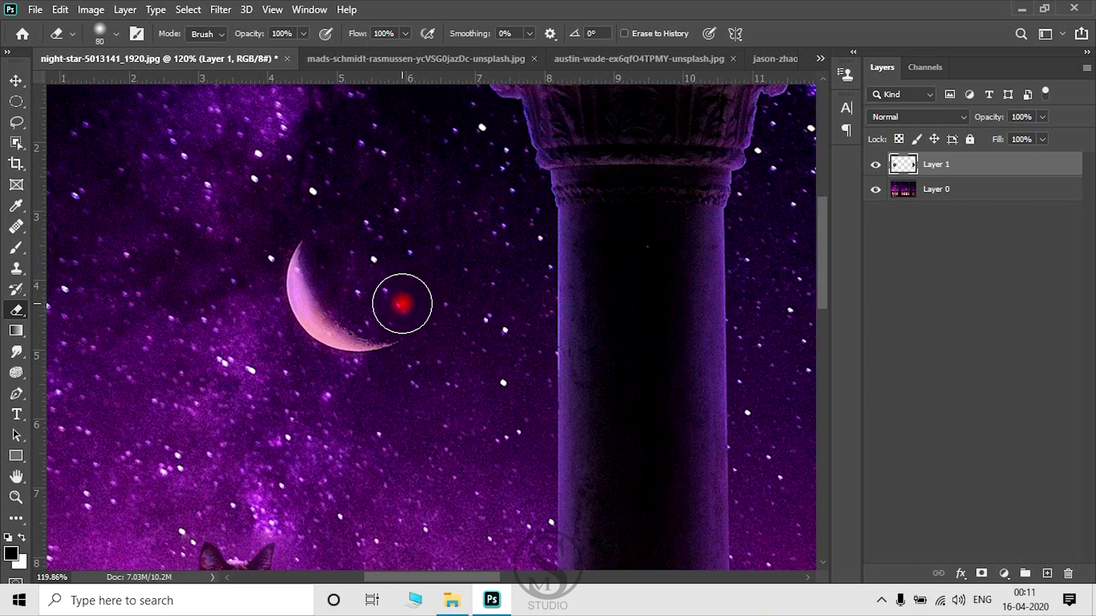
key("bracketright")
key("bracketright")
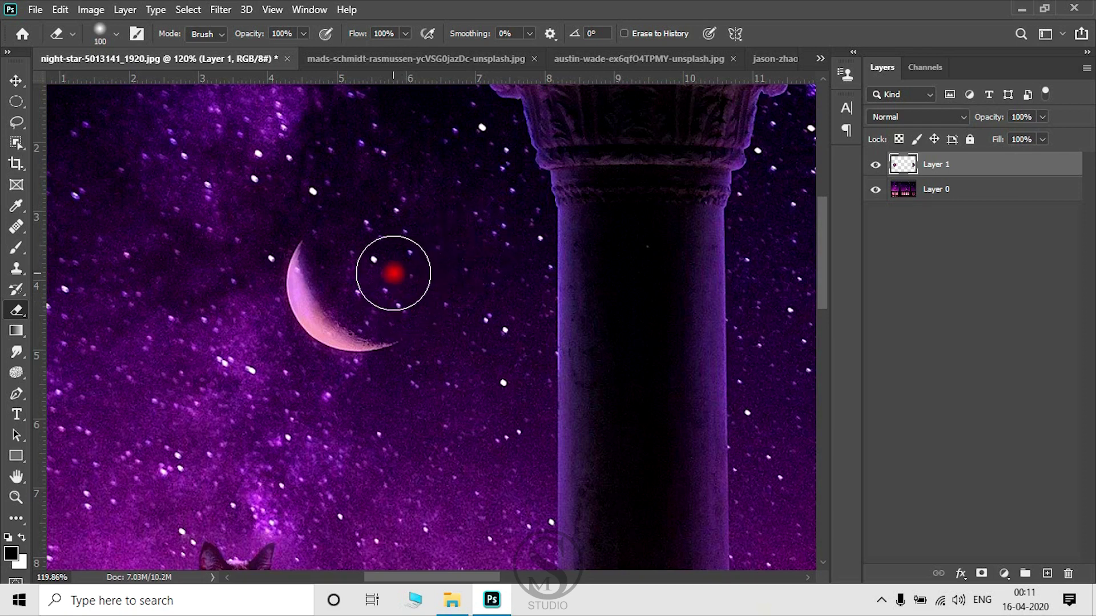
key("bracketright")
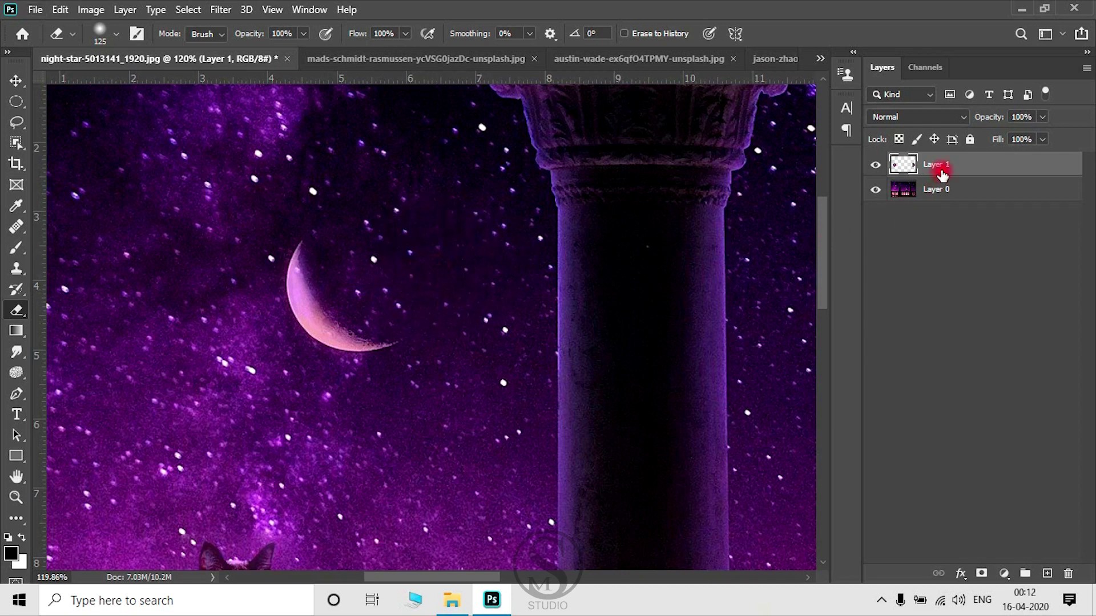
left_click(17, 311)
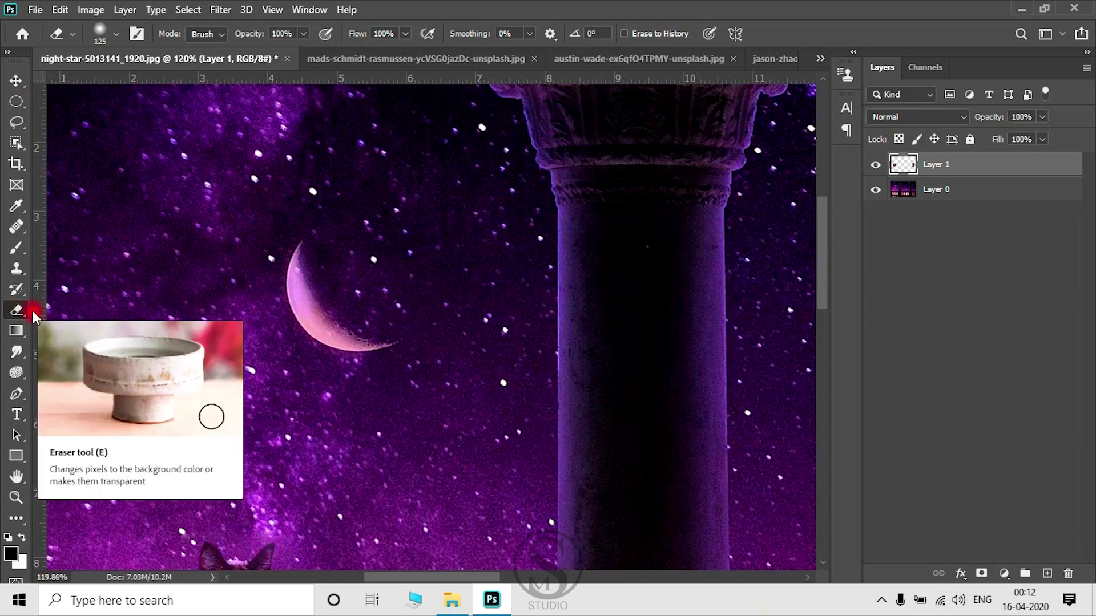
mouse_move(428, 275)
left_mouse_down()
mouse_move(411, 251)
mouse_move(407, 266)
left_mouse_up()
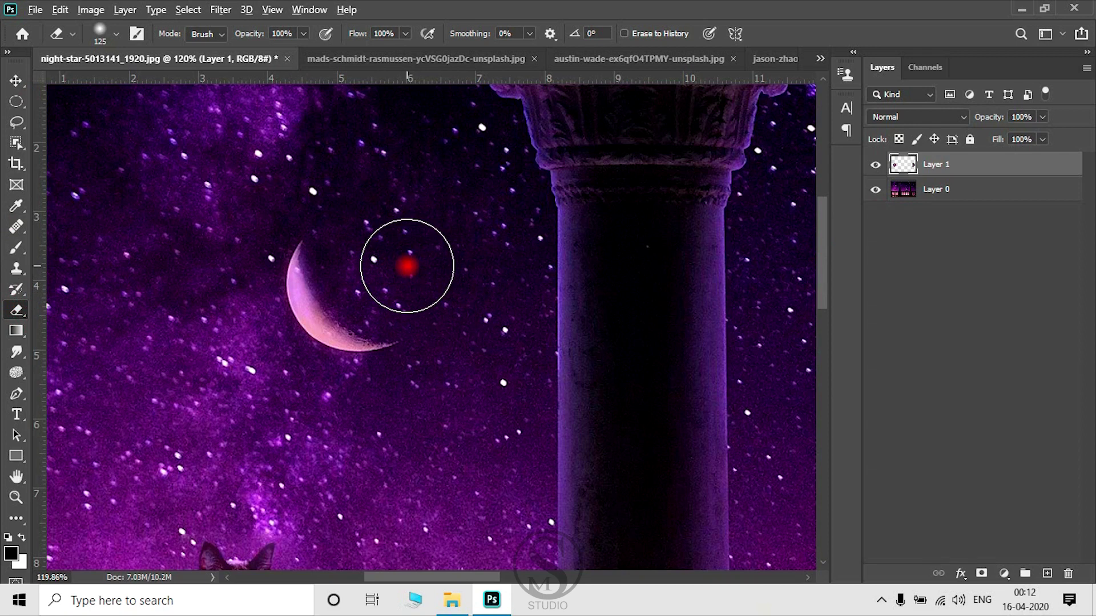
left_click_drag(407, 266, 17, 316)
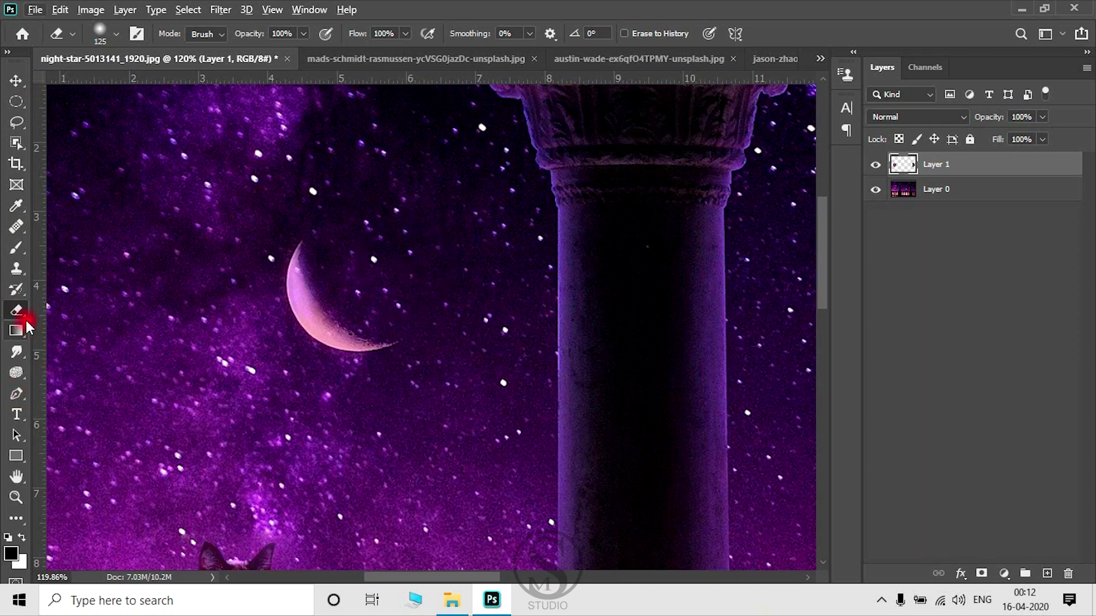
Choose the standard Healing Brush Tool and sample the dark sky right of the moon
key("j")
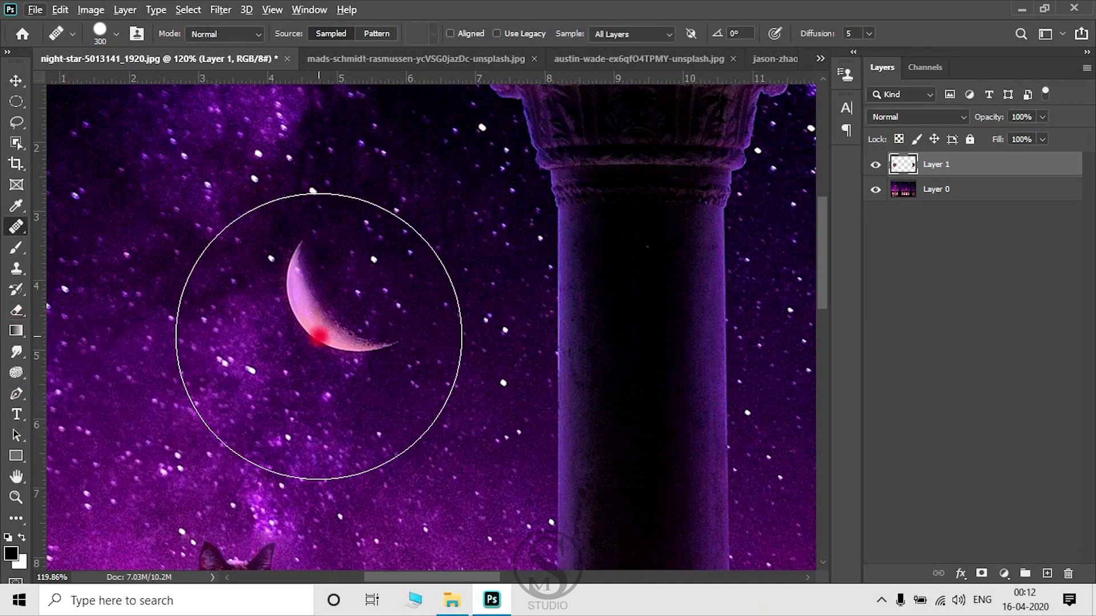
right_click(17, 228)
left_click_drag(20, 229, 105, 251)
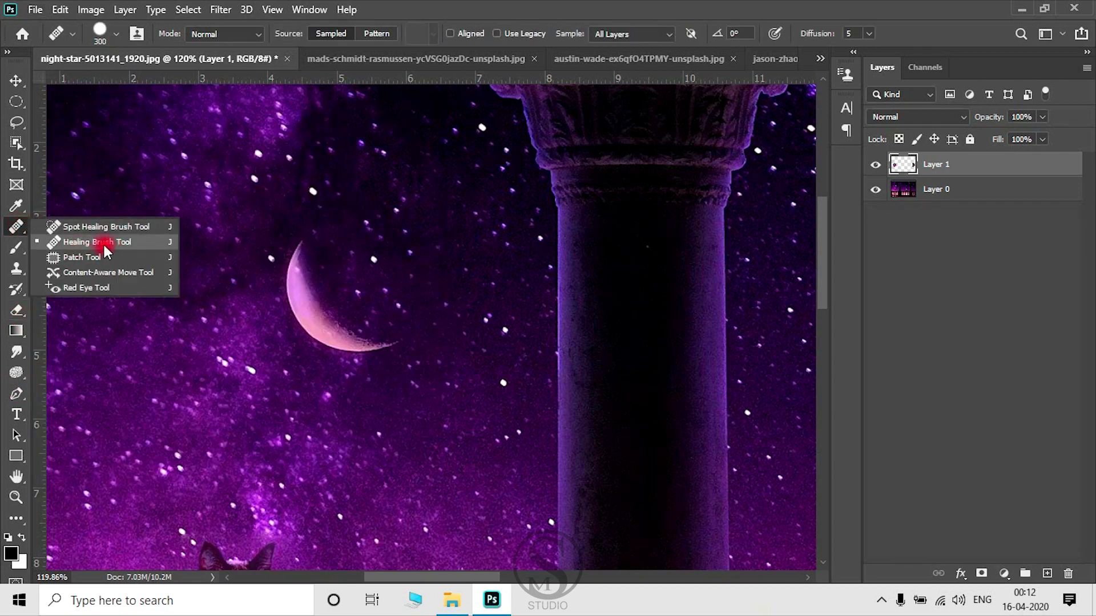
left_click(106, 245)
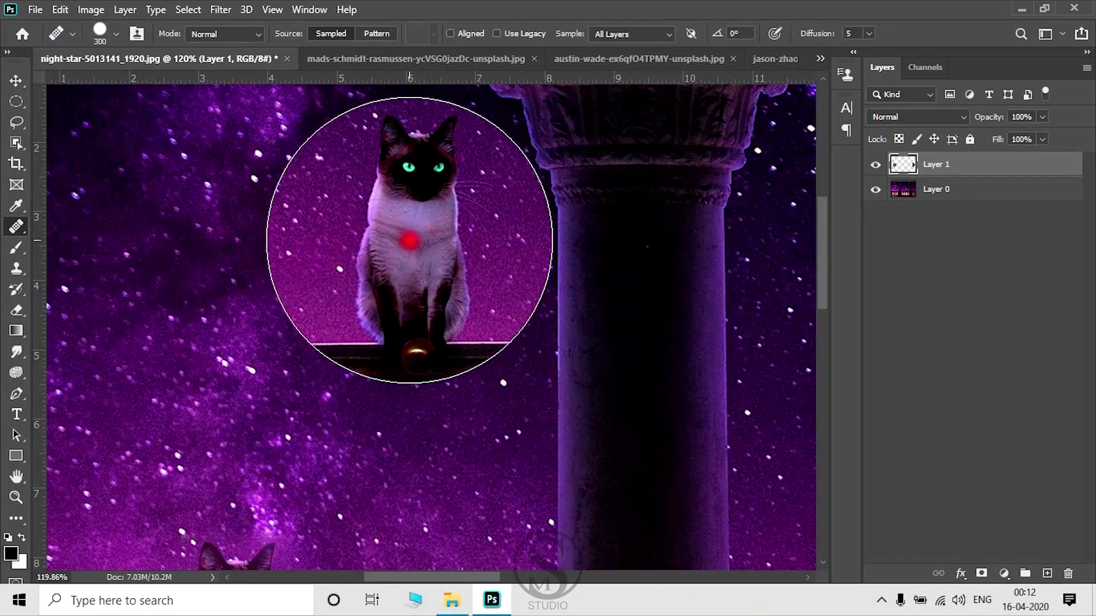
key("alt")
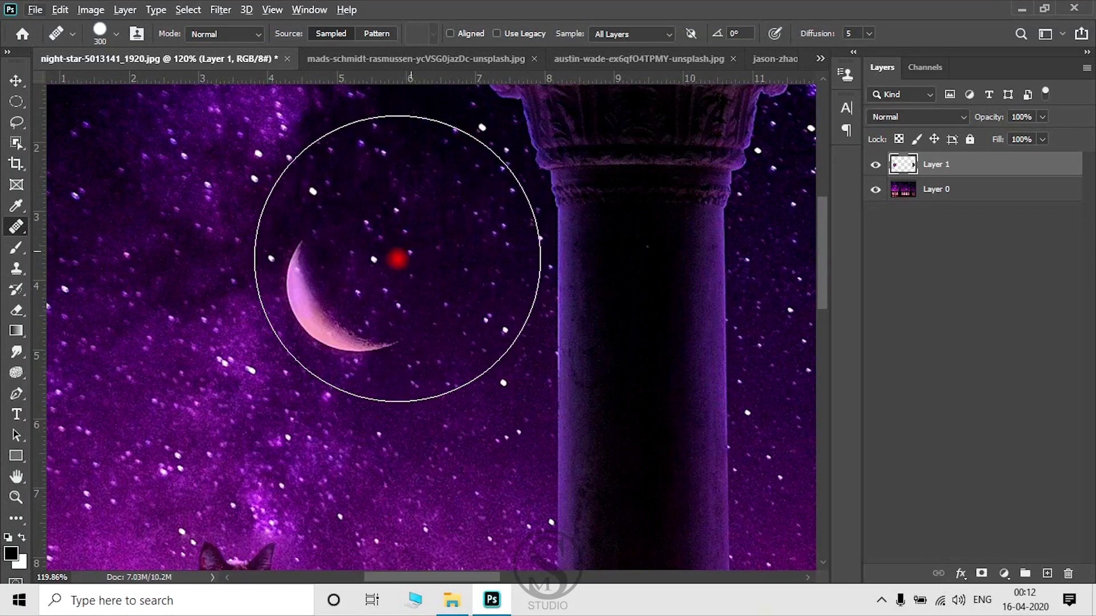
key("alt")
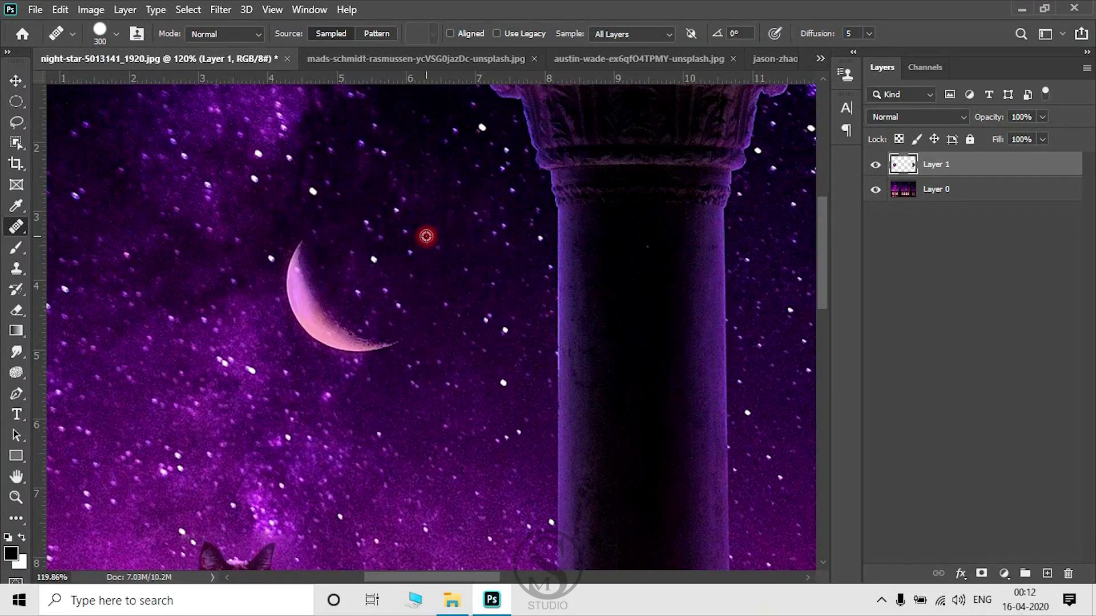
left_click(426, 236, "alt")
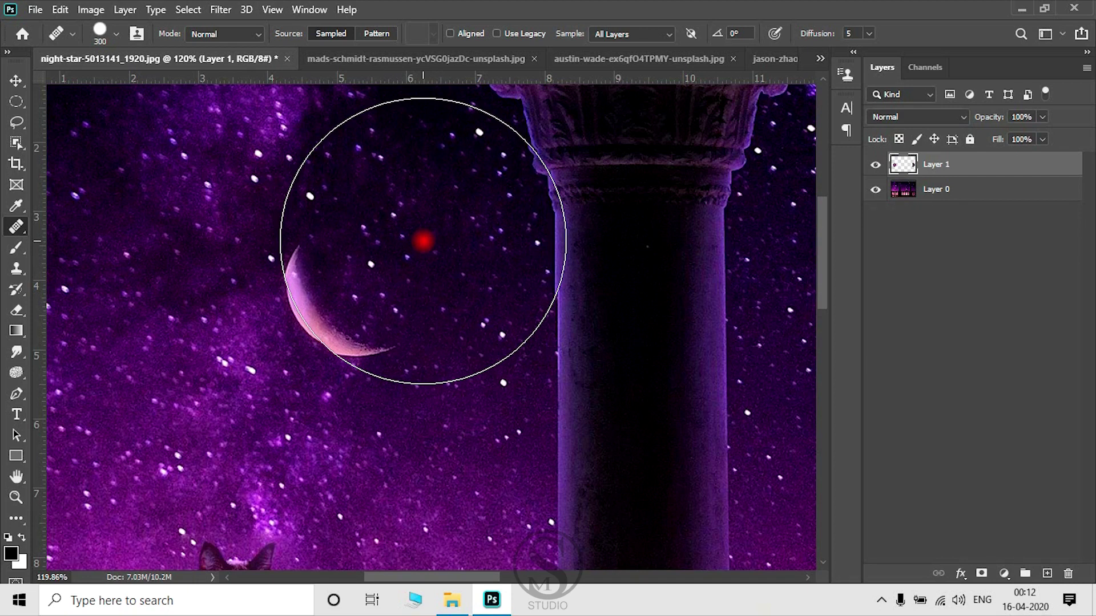
Reduce the healing brush size to 100 with the bracket keys
key("bracketleft")
key("bracketleft")
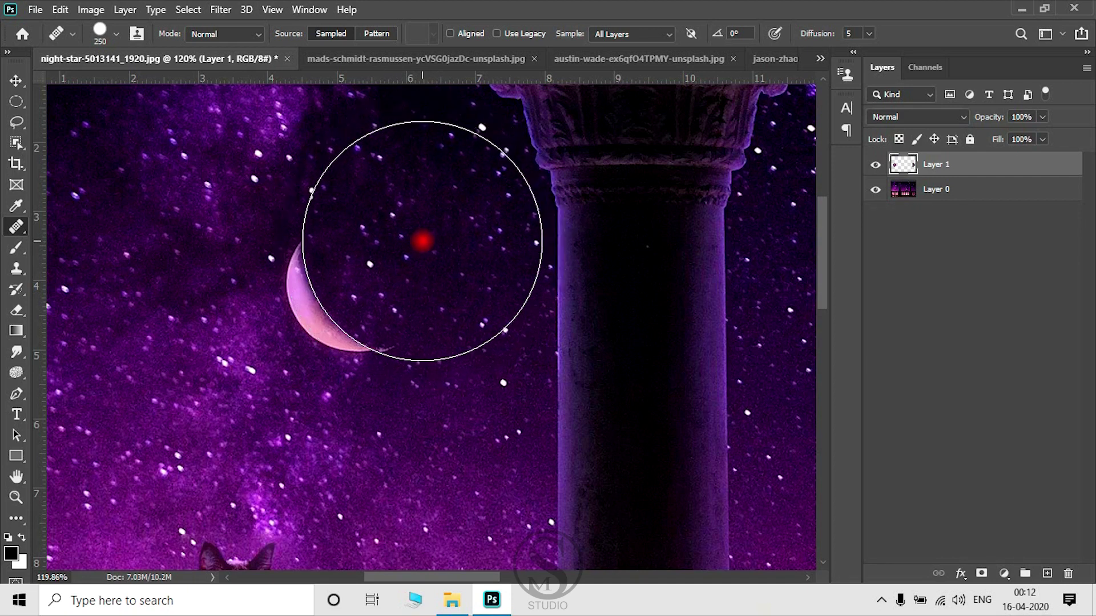
key("bracketleft")
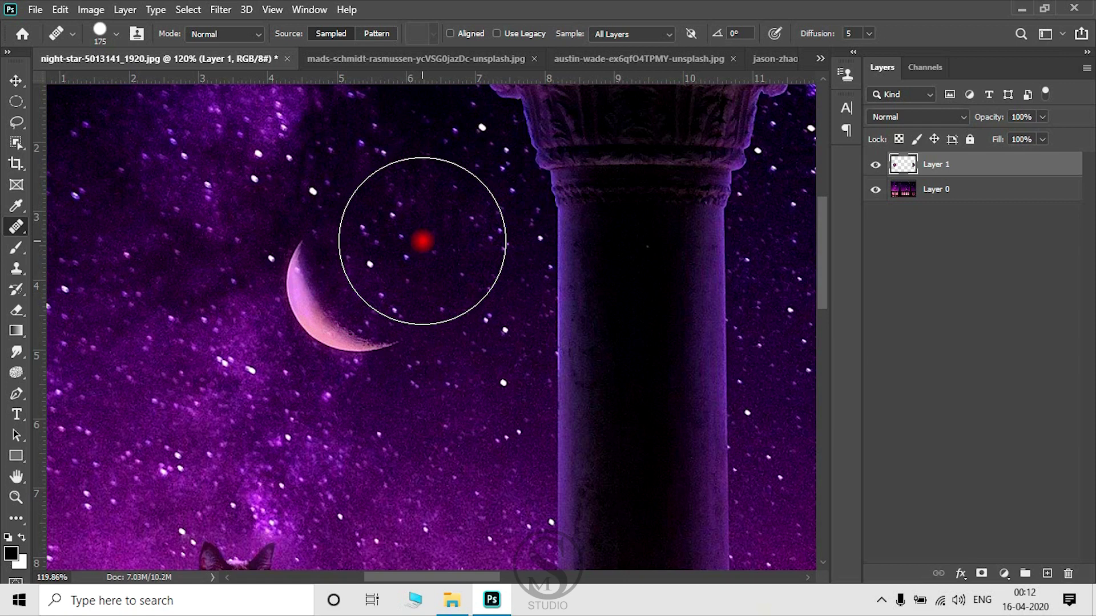
key("bracketleft")
key("bracketleft")
key("bracketleft")
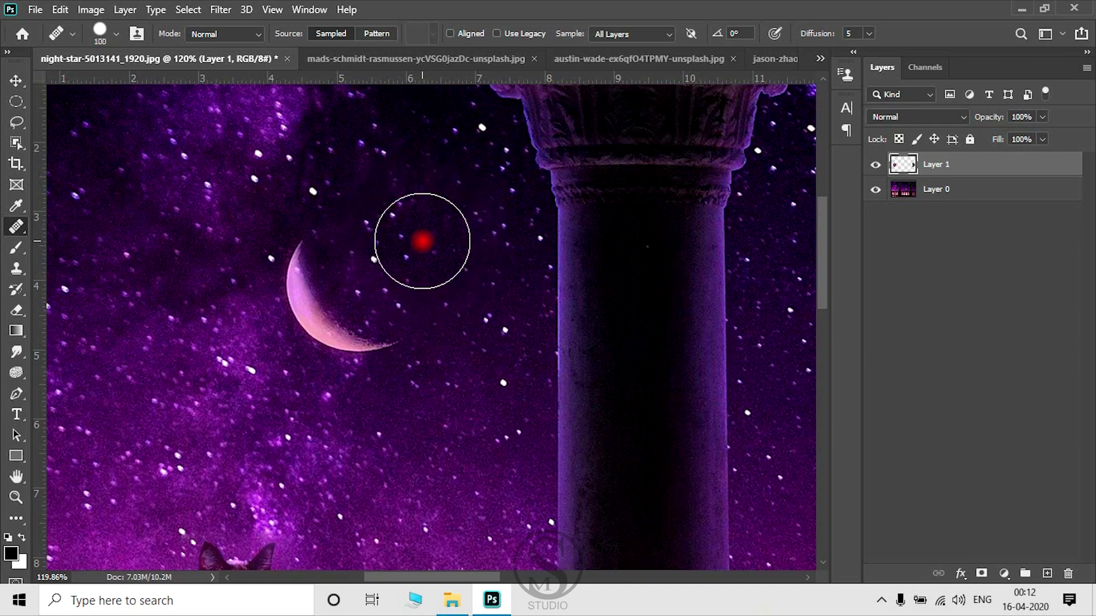
key("bracketright")
key("bracketright")
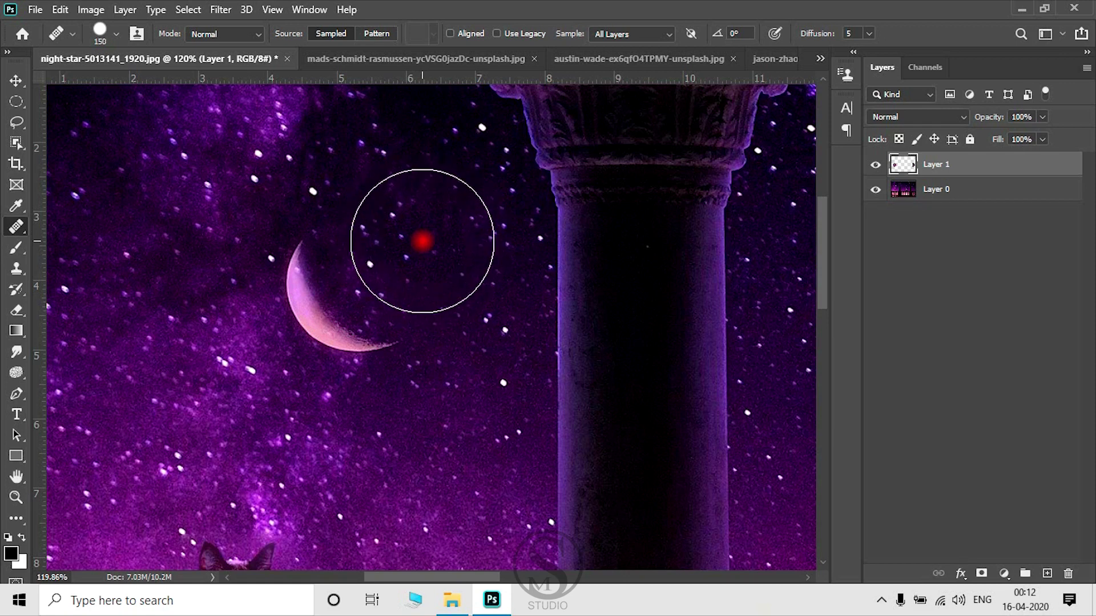
key("bracketleft")
key("bracketleft")
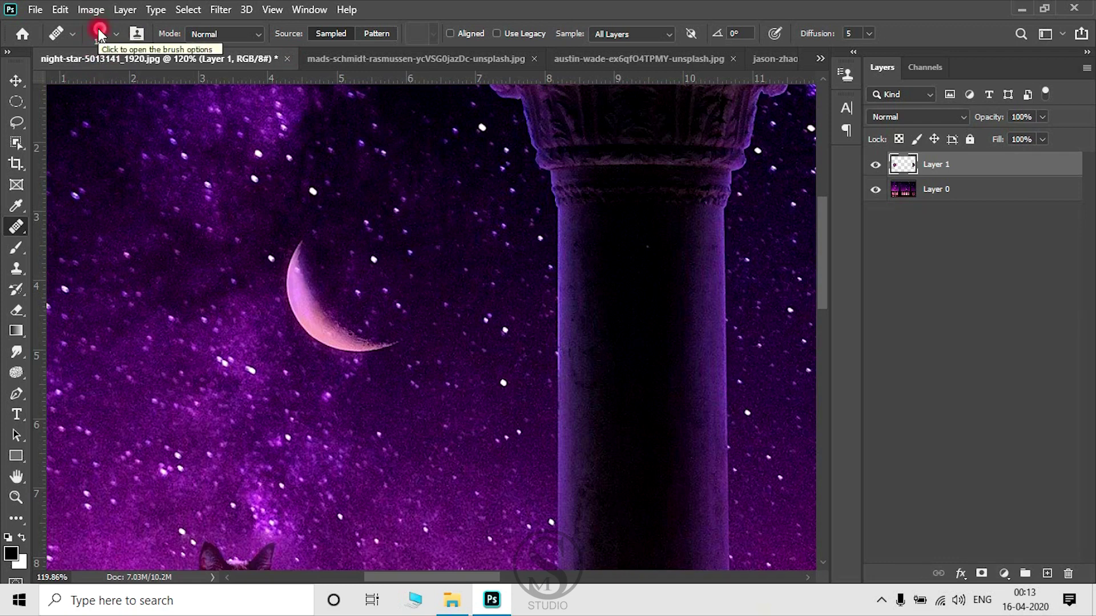
Review the 100 px, 100% hardness brush settings and heal a patch on the pillar's left edge
left_click(115, 35)
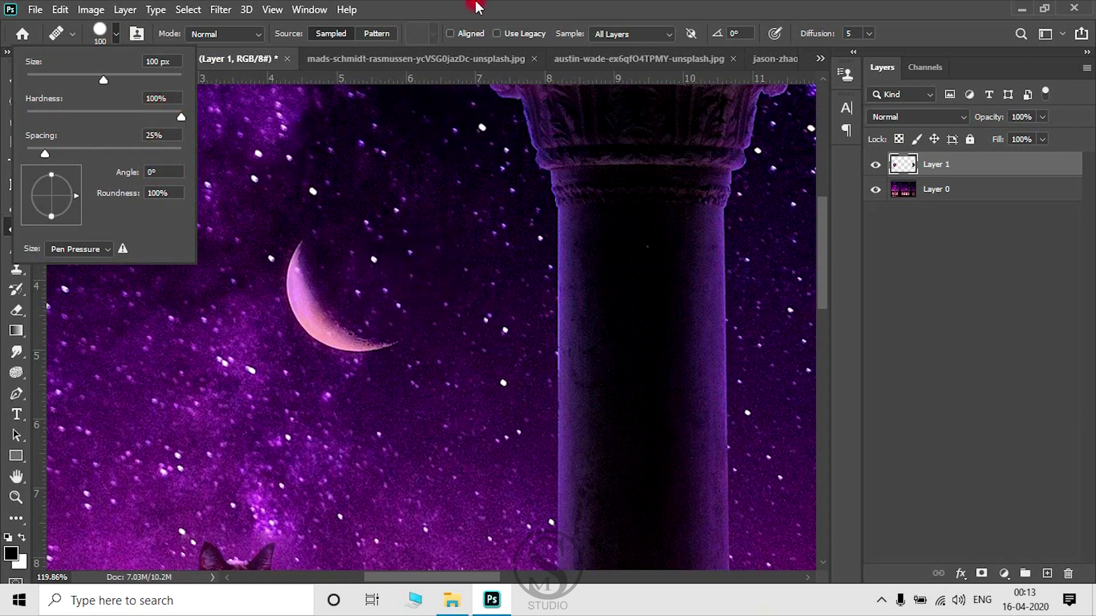
left_click(496, 7)
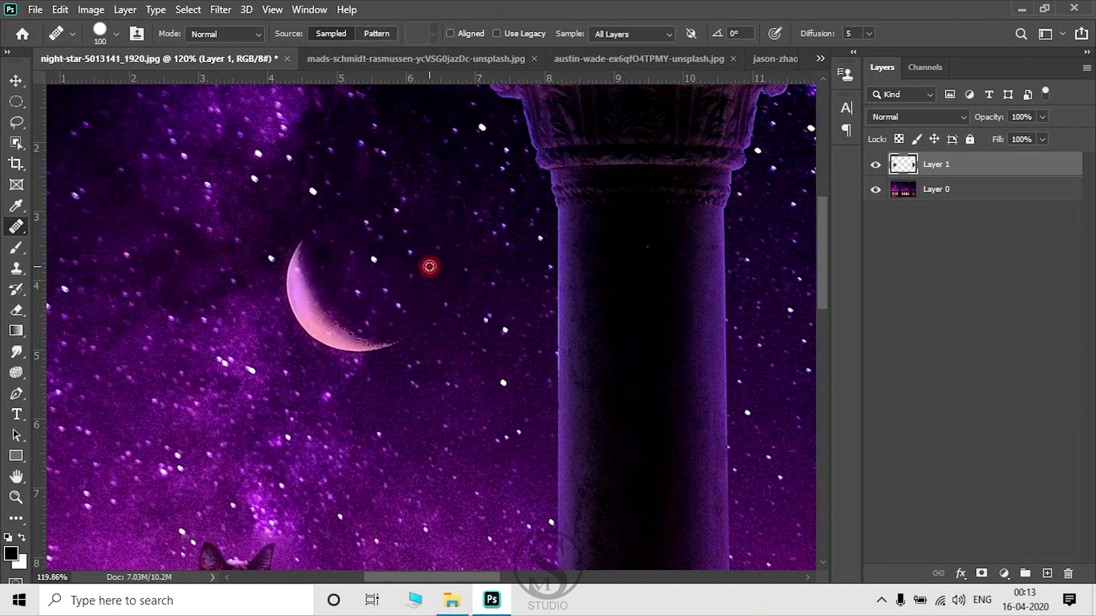
left_click_drag(648, 296, 631, 302)
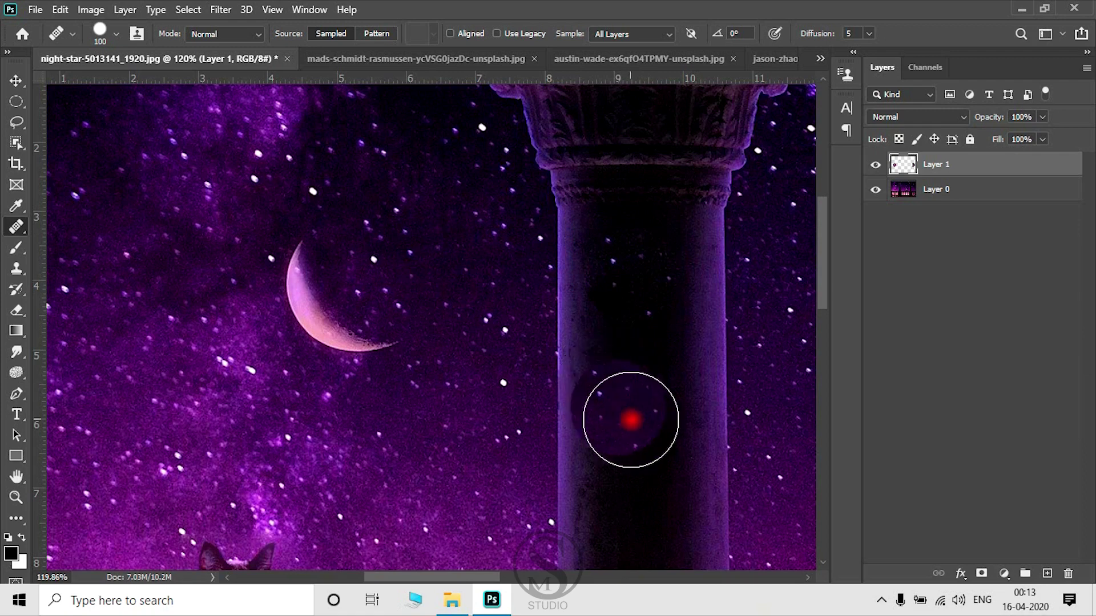
scroll(634, 416, "up", 1)
Heal another spot in the middle of the column
scroll(642, 409, "up", 2)
scroll(648, 305, "up", 2)
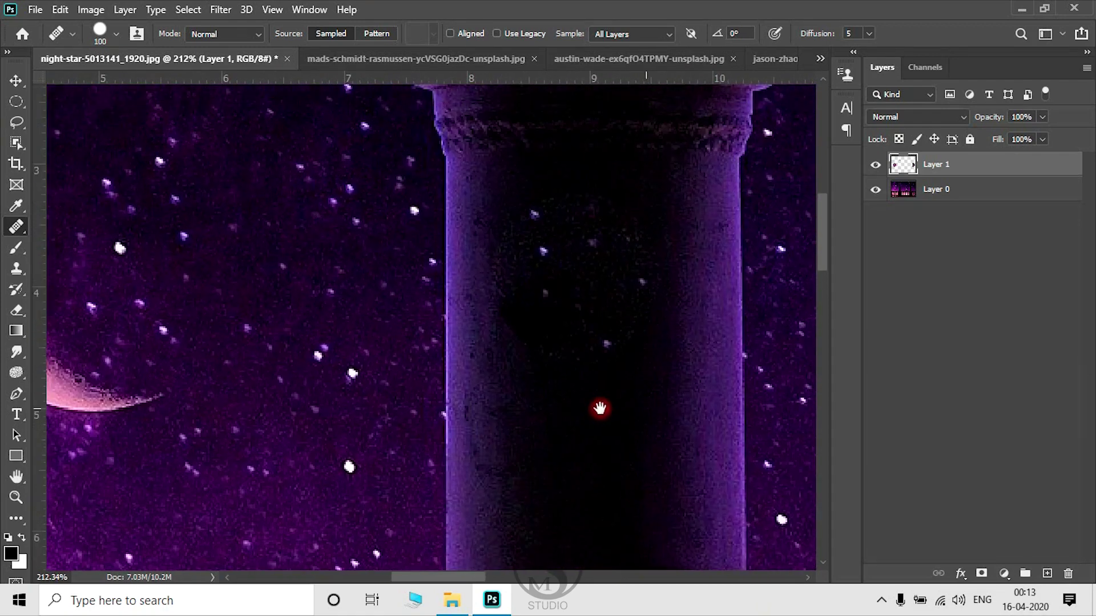
left_click(568, 342)
scroll(282, 392, "up", 1)
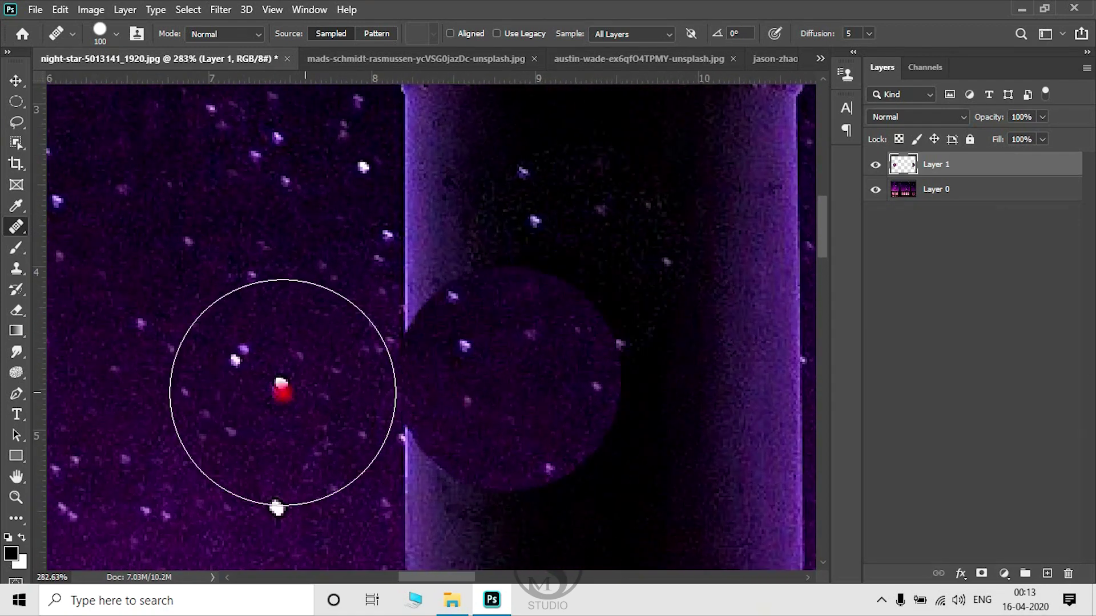
Pan and zoom along the column with the Move tool to inspect the healed area
left_click(16, 80)
scroll(620, 232, "up", 1)
scroll(535, 194, "up", 2)
left_click_drag(535, 194, 542, 293)
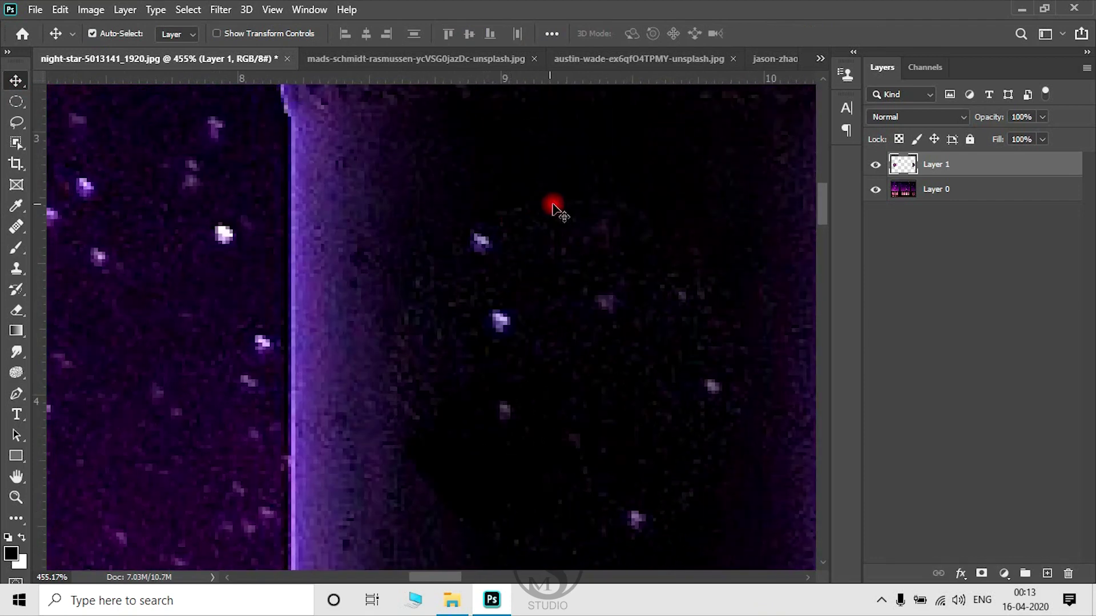
left_click_drag(587, 342, 581, 279)
scroll(582, 279, "down", 2)
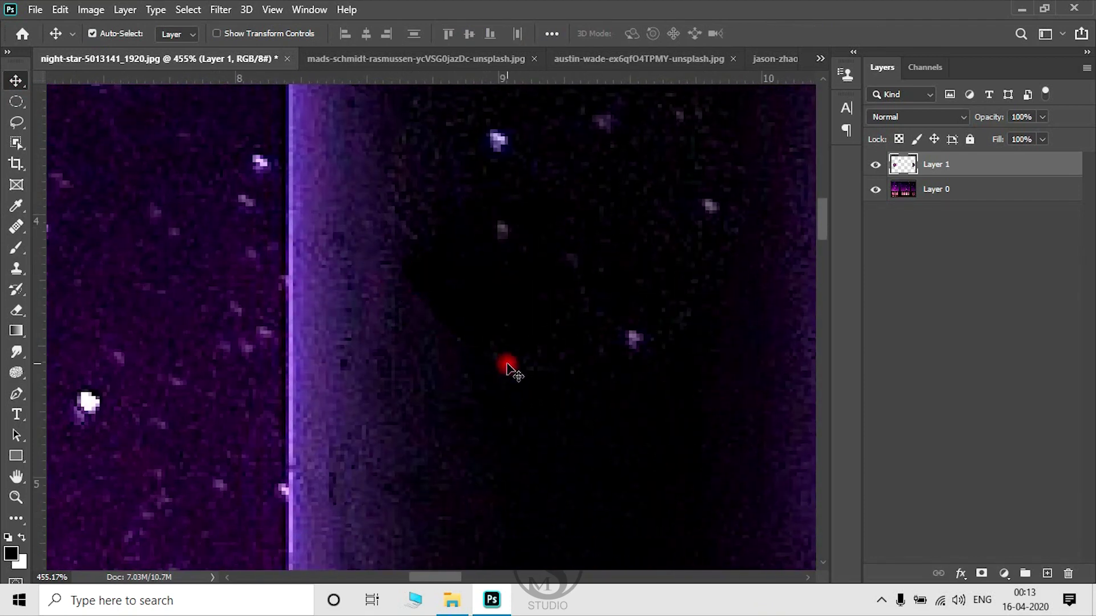
scroll(510, 365, "down", 1)
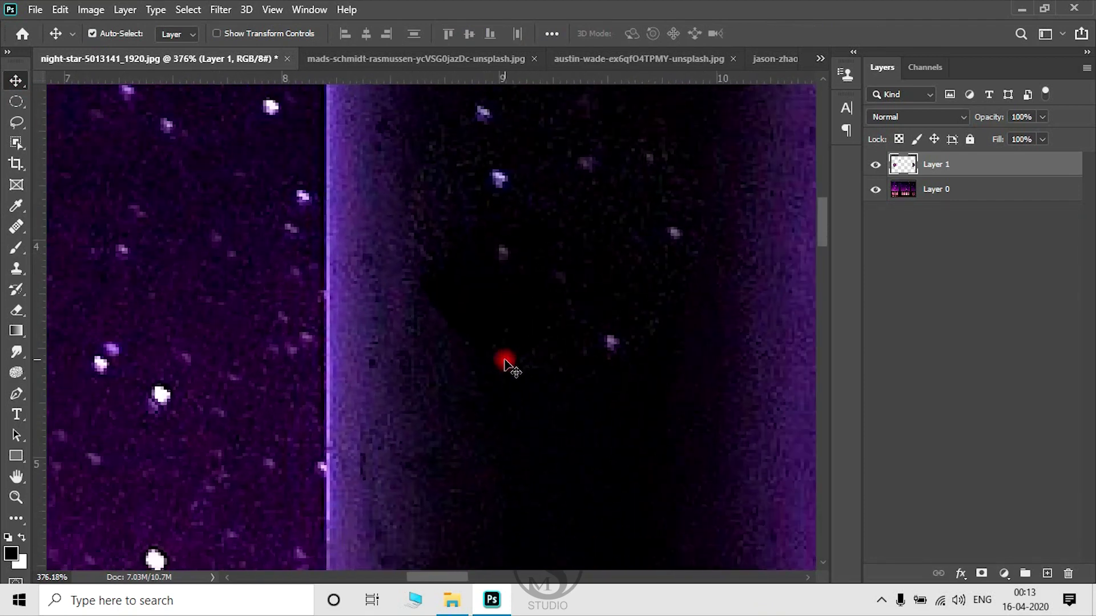
scroll(510, 365, "down", 2)
scroll(510, 365, "down", 1)
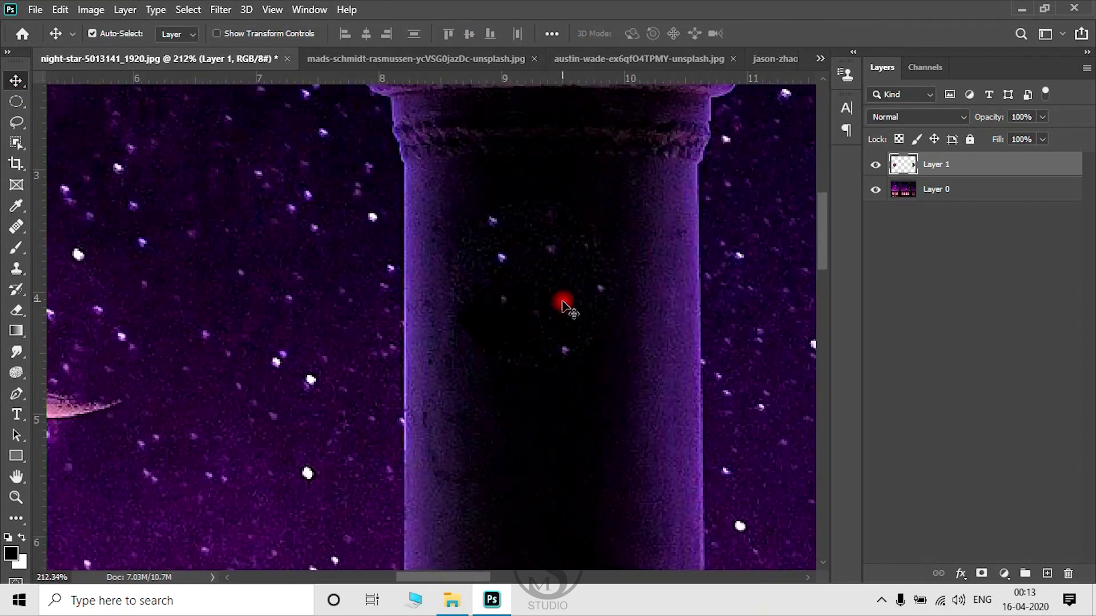
key("j")
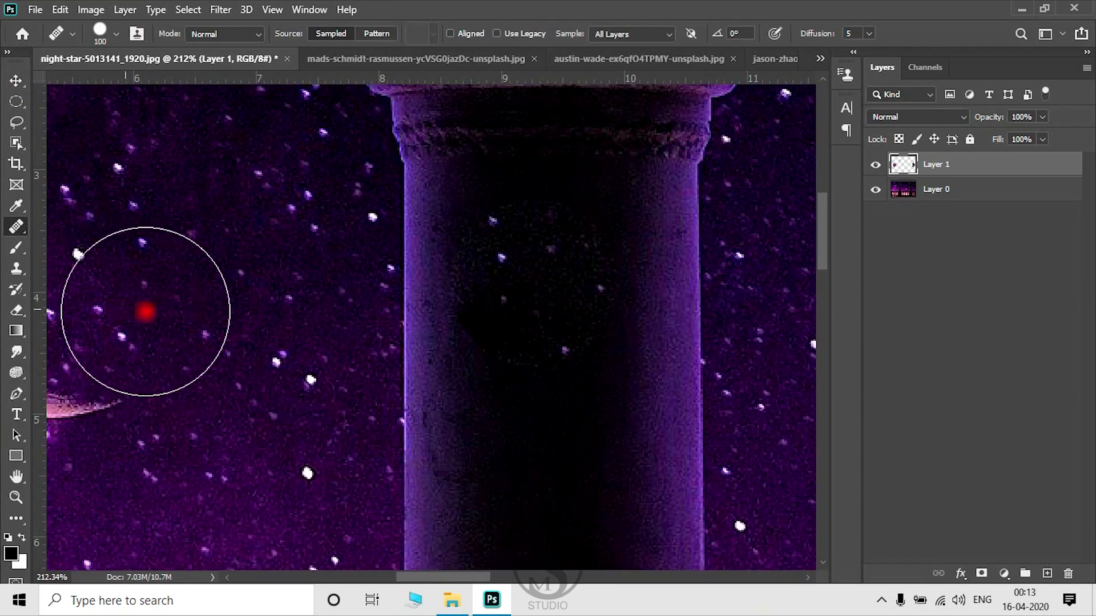
scroll(215, 325, "down", 1)
Heal a sky spot left of the column and lower the brush hardness to 38%
left_click(213, 314)
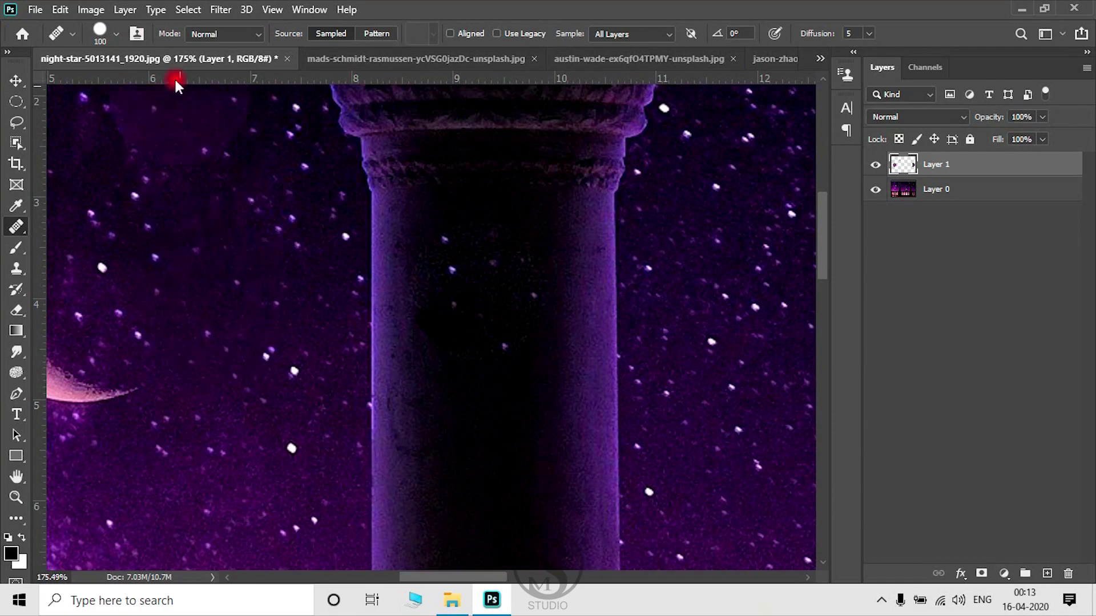
left_click(102, 33)
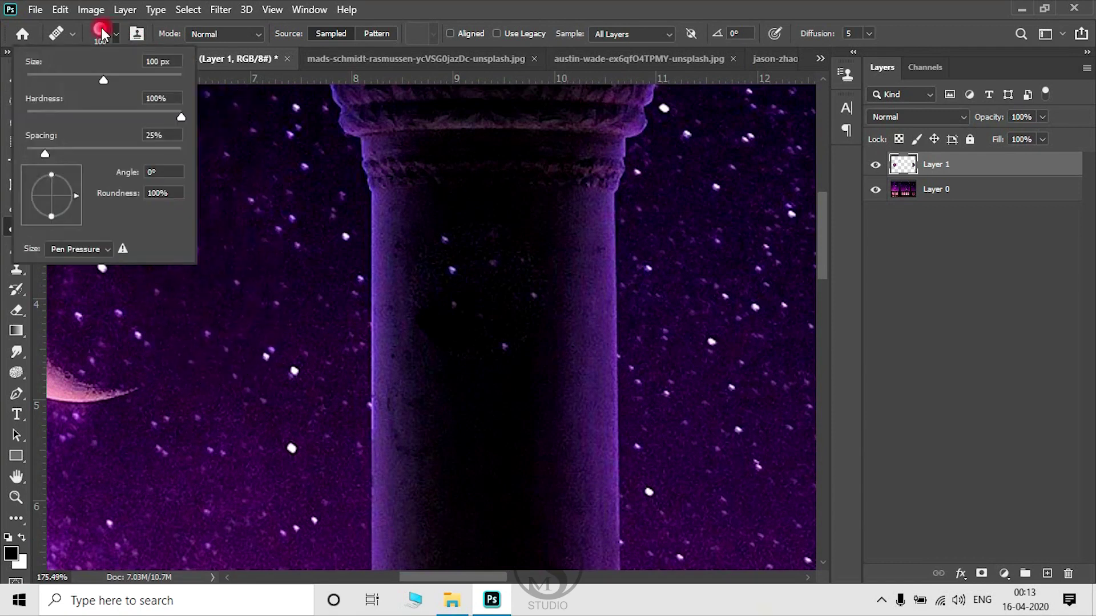
mouse_move(152, 116)
left_mouse_down()
mouse_move(190, 124)
mouse_move(27, 117)
left_mouse_up()
key("Return")
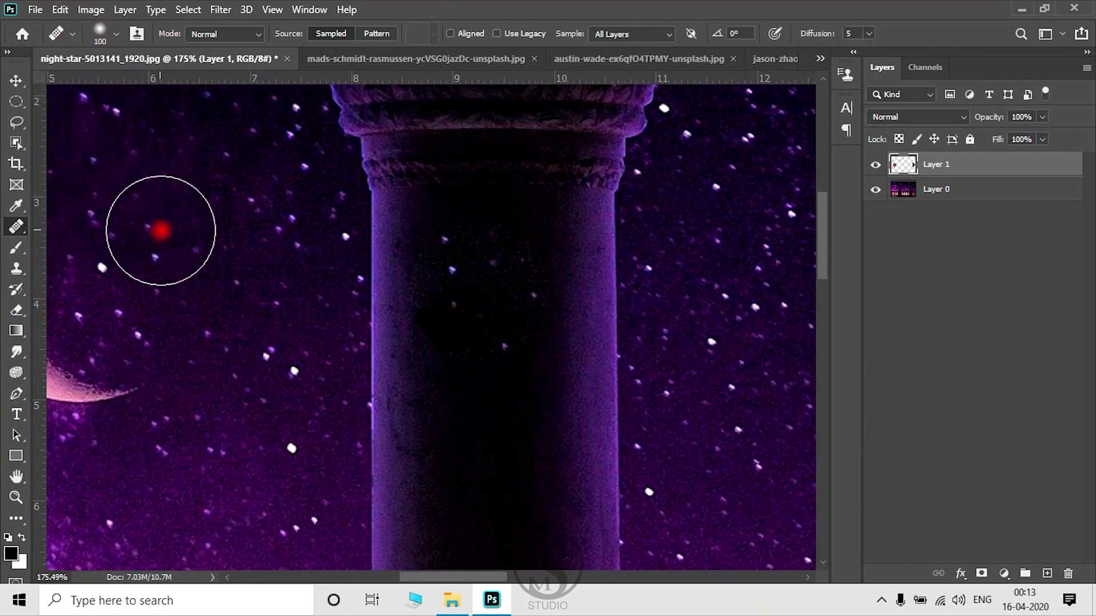
Sample clean sky and heal over the lower shaft of the column
left_click(199, 258, "alt")
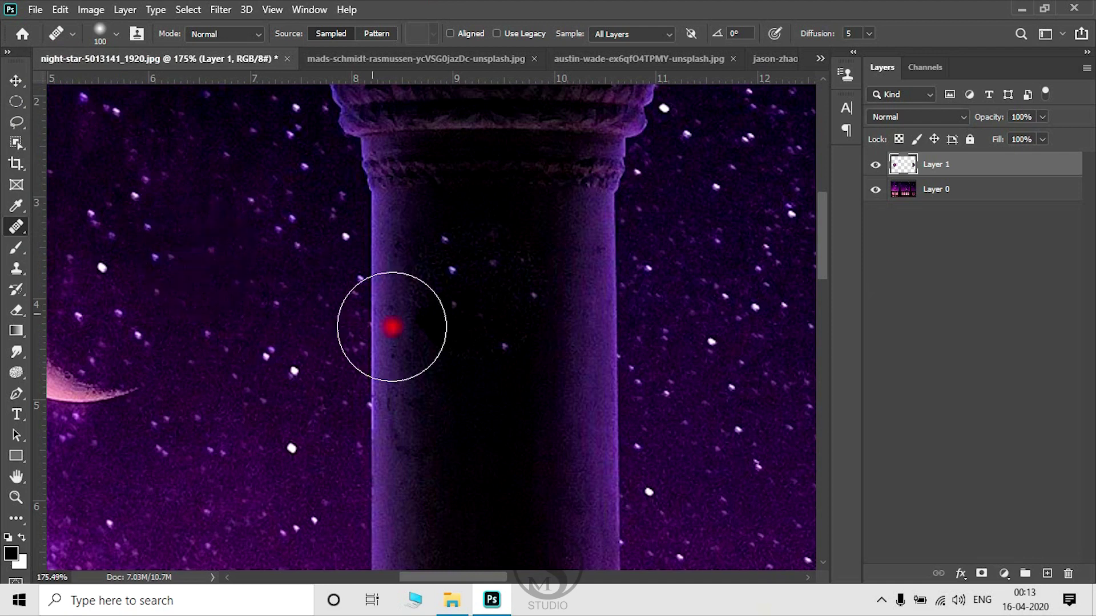
left_click_drag(451, 416, 391, 490)
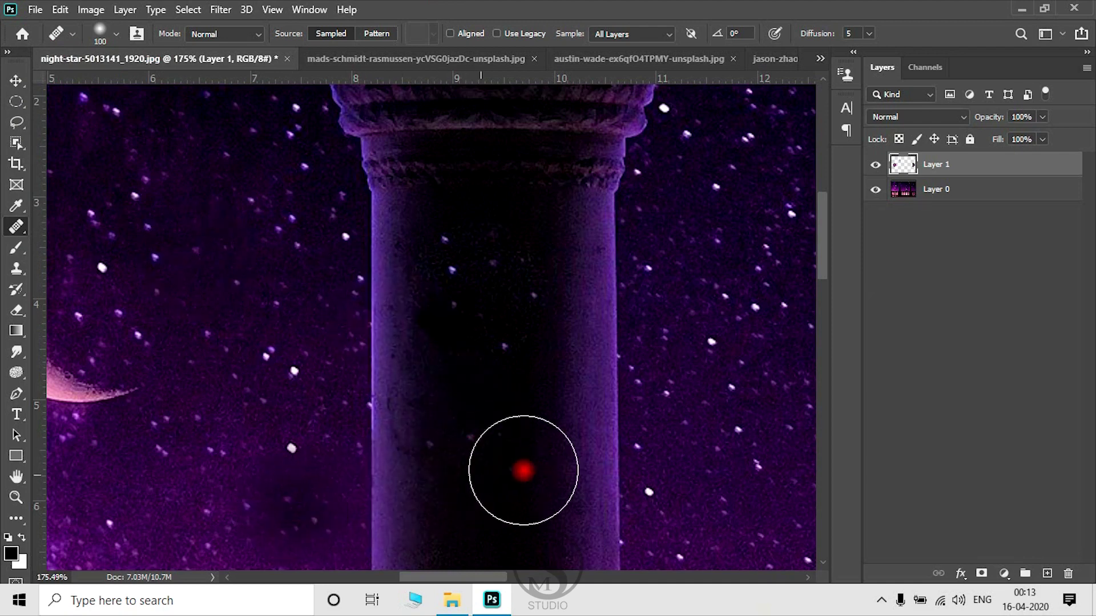
scroll(558, 460, "up", 3)
left_click_drag(653, 460, 616, 372)
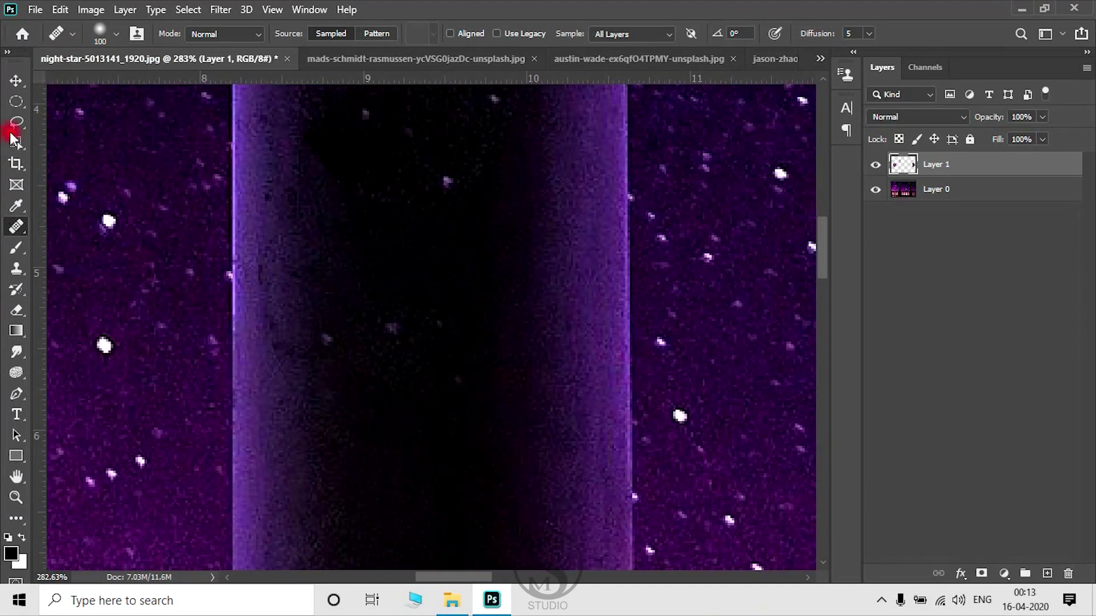
left_click(16, 81)
scroll(422, 311, "up", 1)
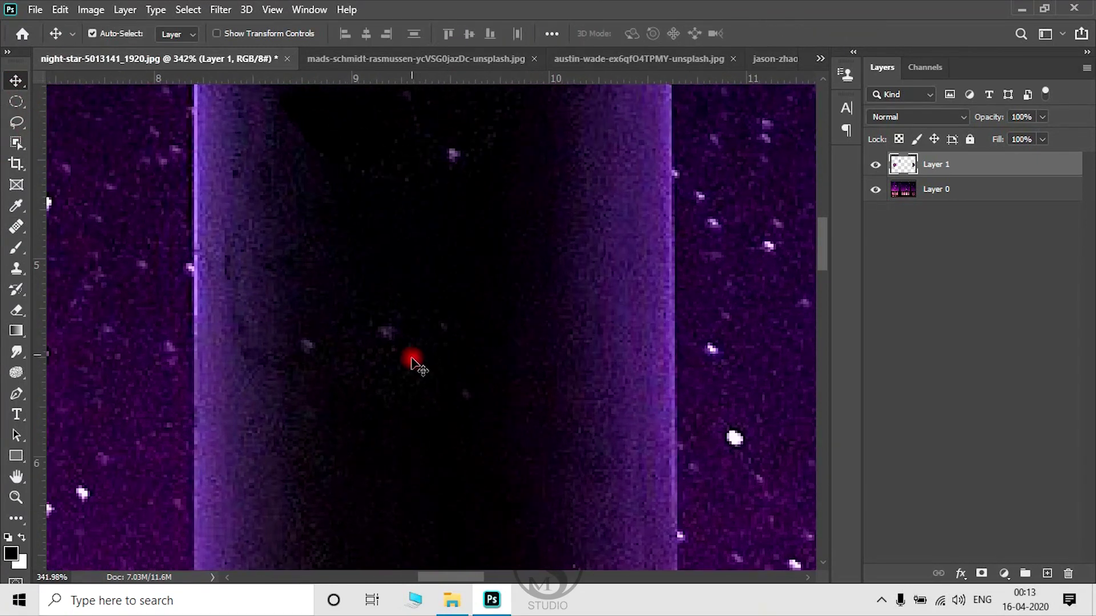
scroll(416, 387, "up", 1)
scroll(384, 376, "up", 1)
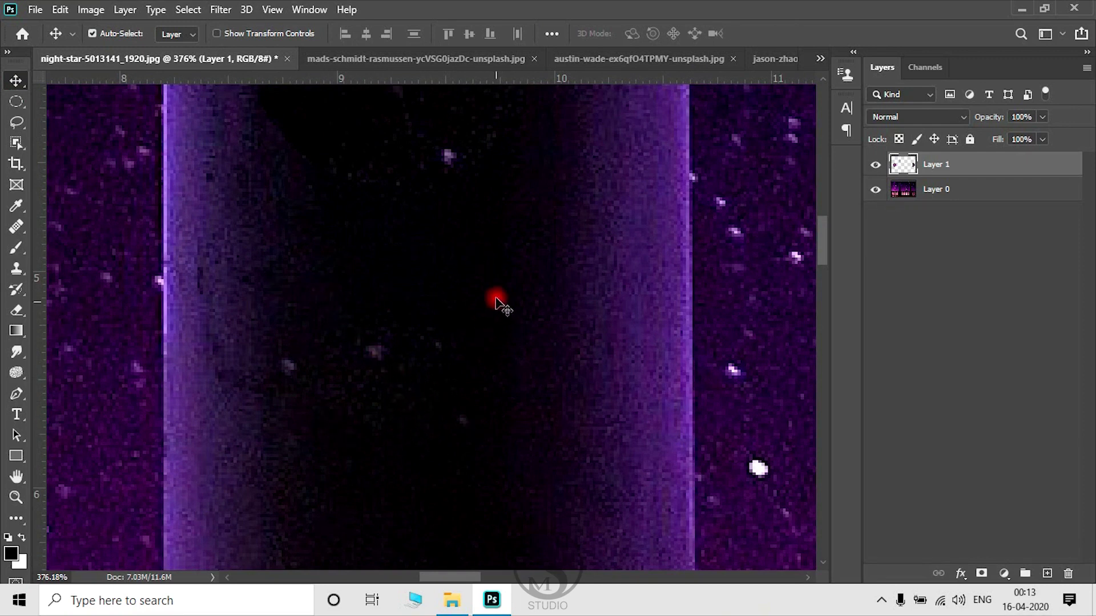
left_click_drag(475, 266, 506, 338)
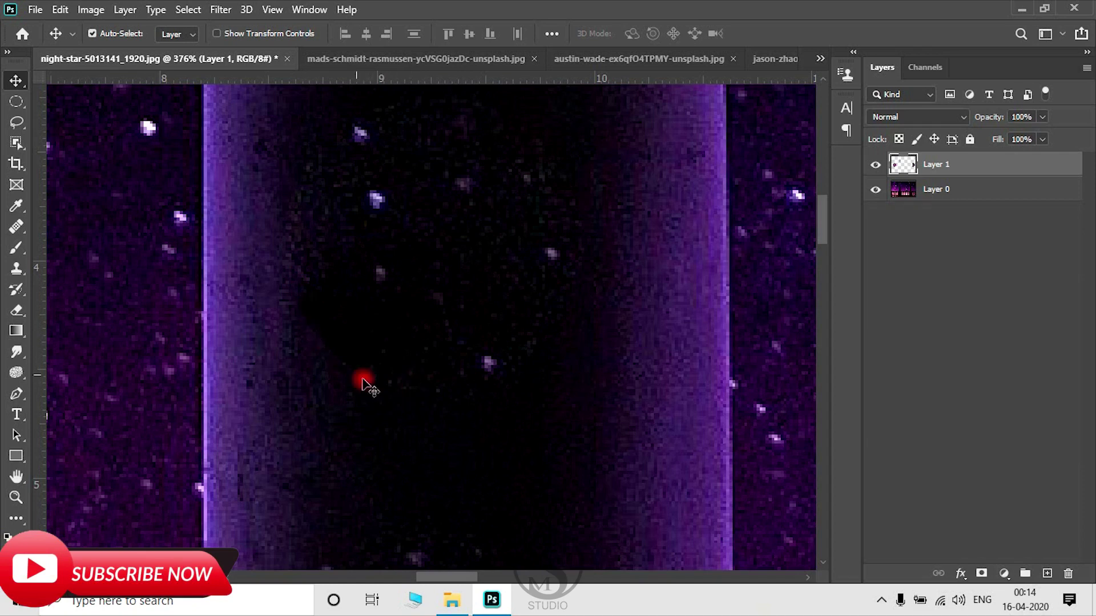
scroll(423, 342, "down", 2)
scroll(423, 343, "down", 2)
scroll(423, 343, "down", 1)
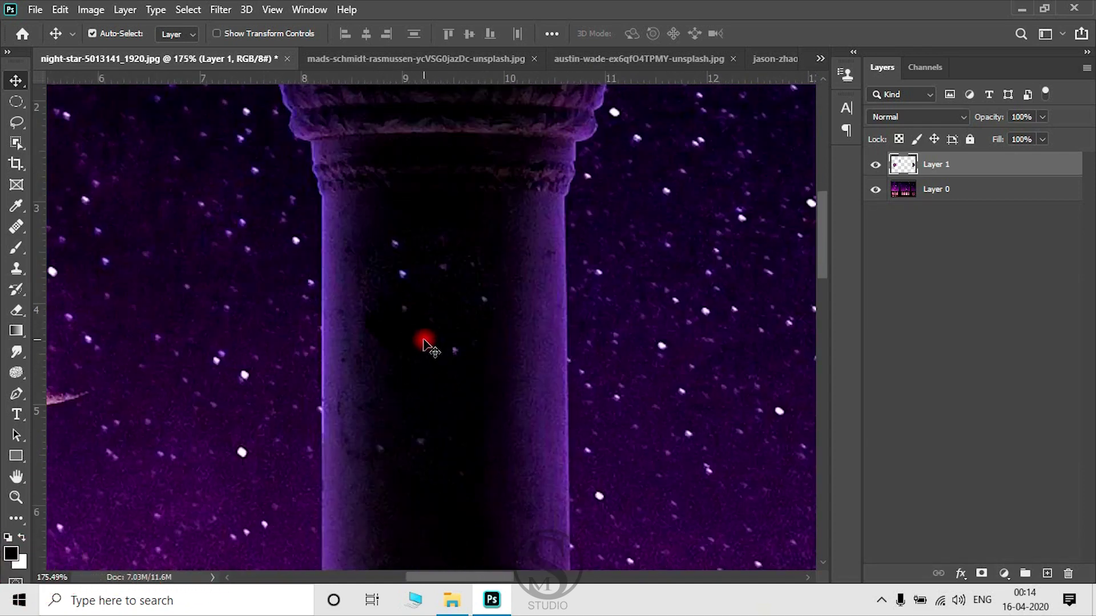
scroll(423, 342, "down", 2)
scroll(423, 343, "down", 1)
scroll(423, 344, "down", 1)
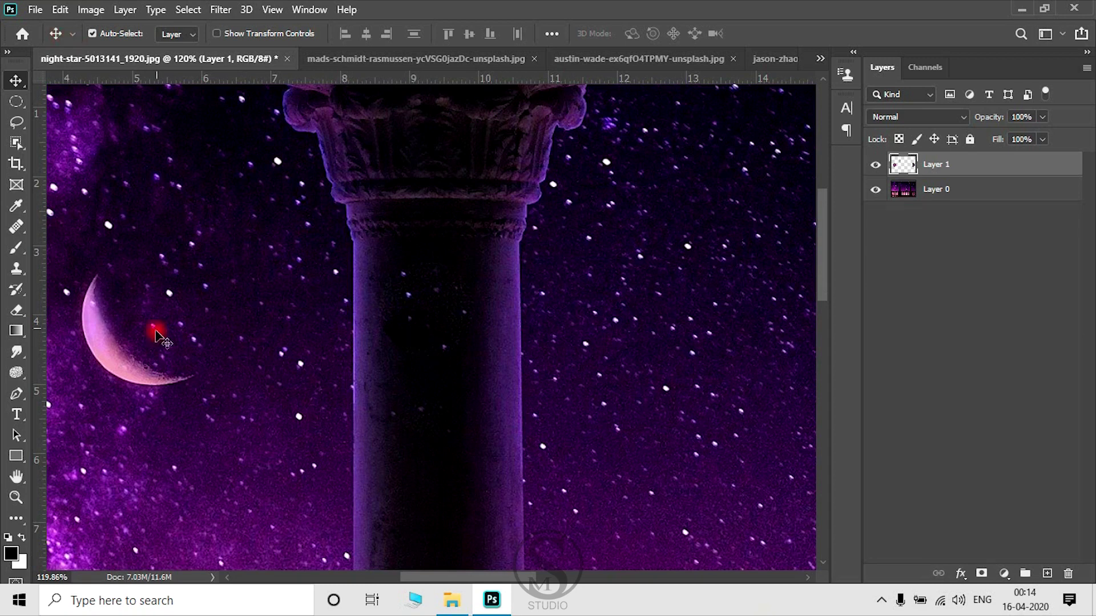
Switch back to the Healing Brush and set its tip to 46 px with 0% hardness
key("j")
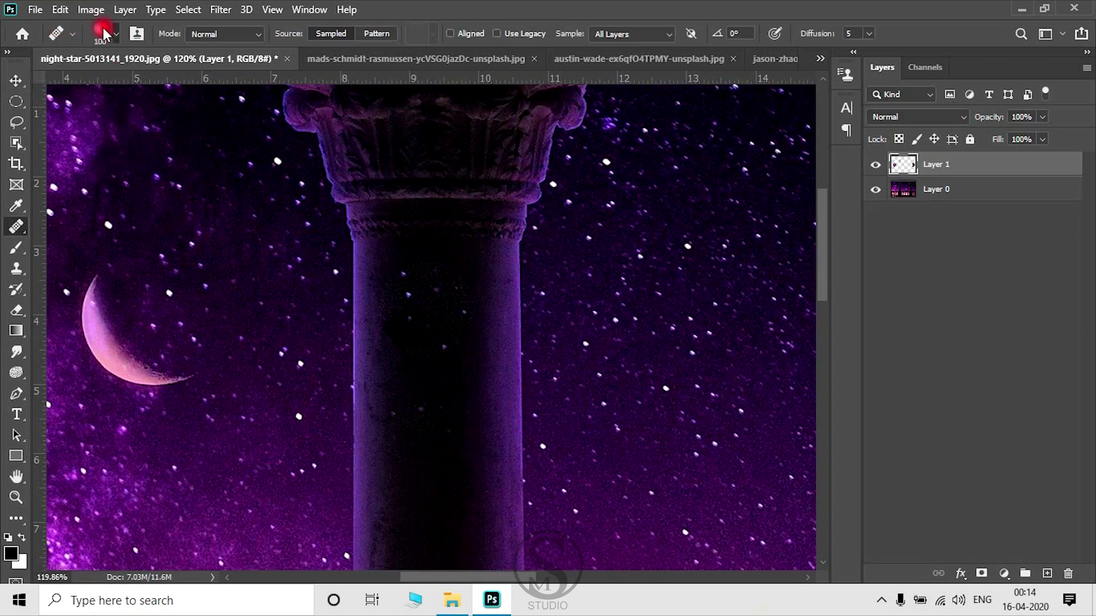
left_click(102, 32)
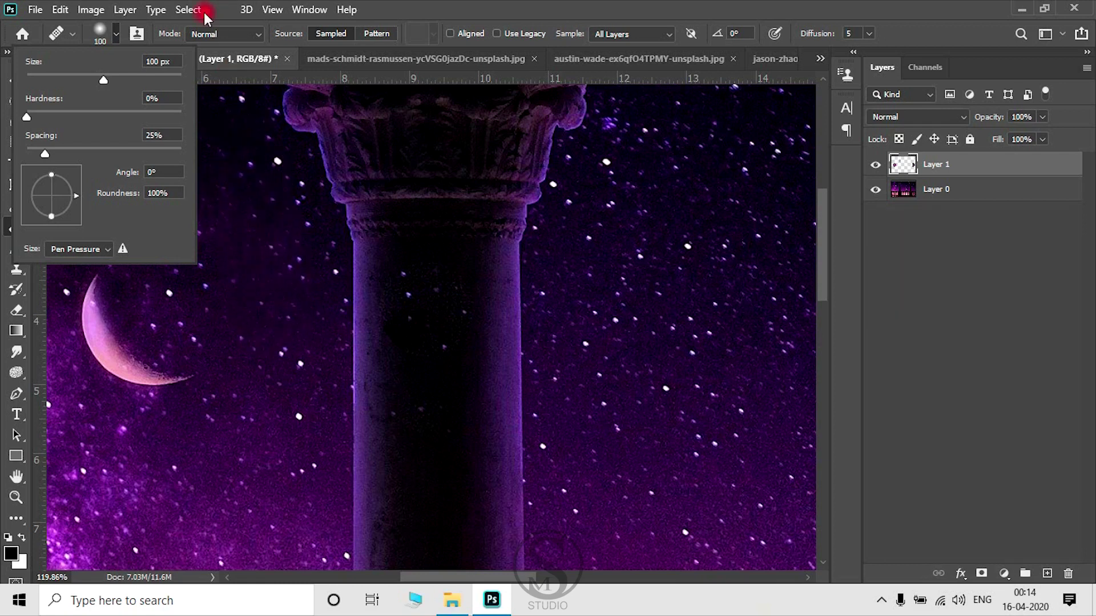
left_click_drag(101, 78, 81, 80)
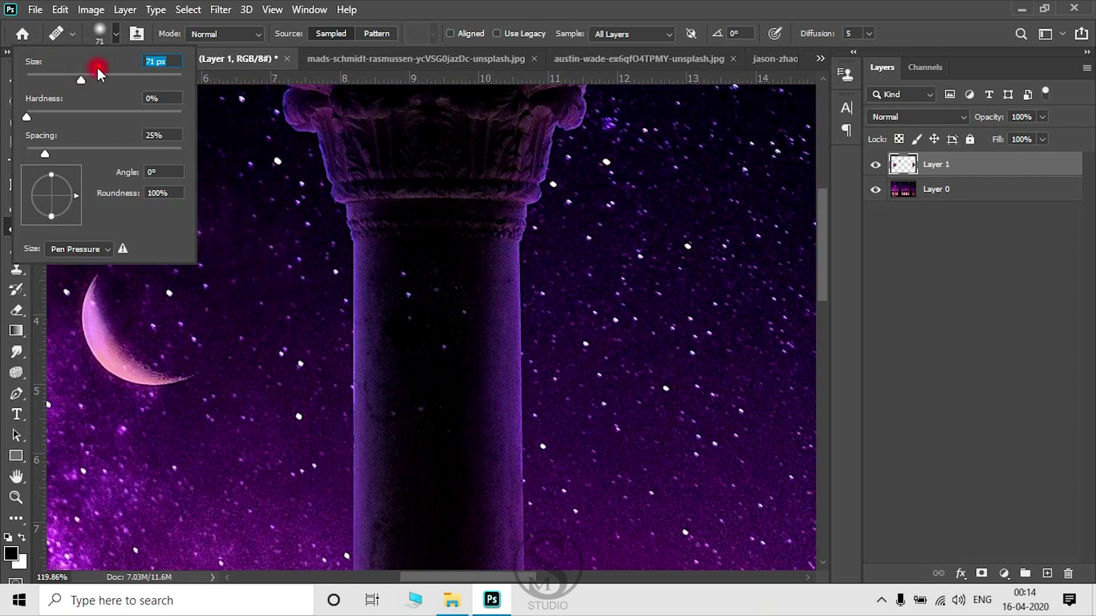
left_click_drag(94, 81, 155, 80)
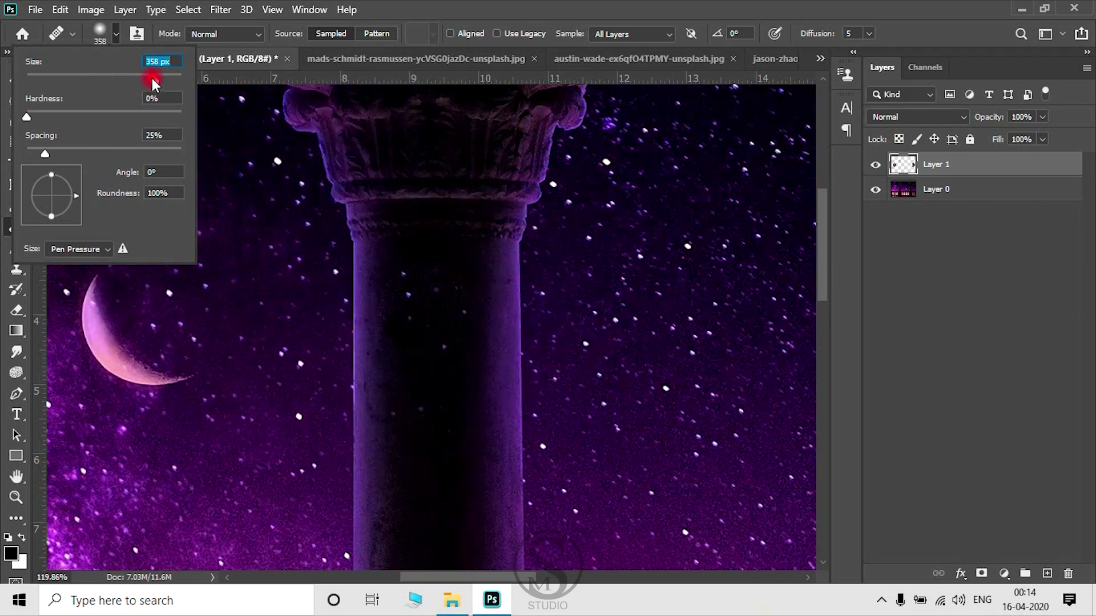
left_click_drag(63, 78, 61, 75)
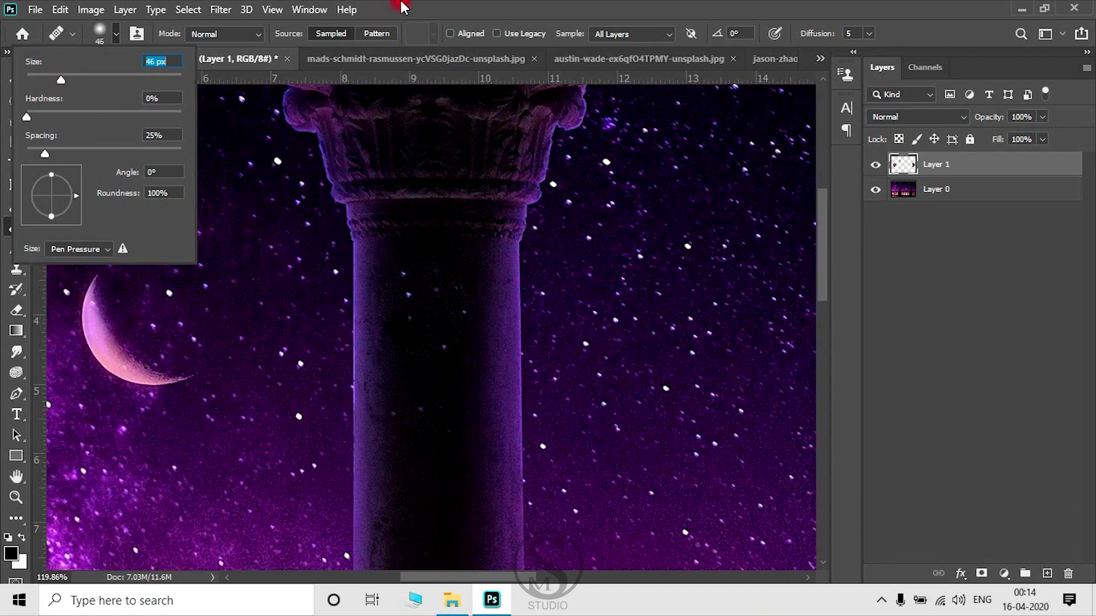
key("Return")
scroll(437, 347, "up", 3)
scroll(468, 343, "down", 3)
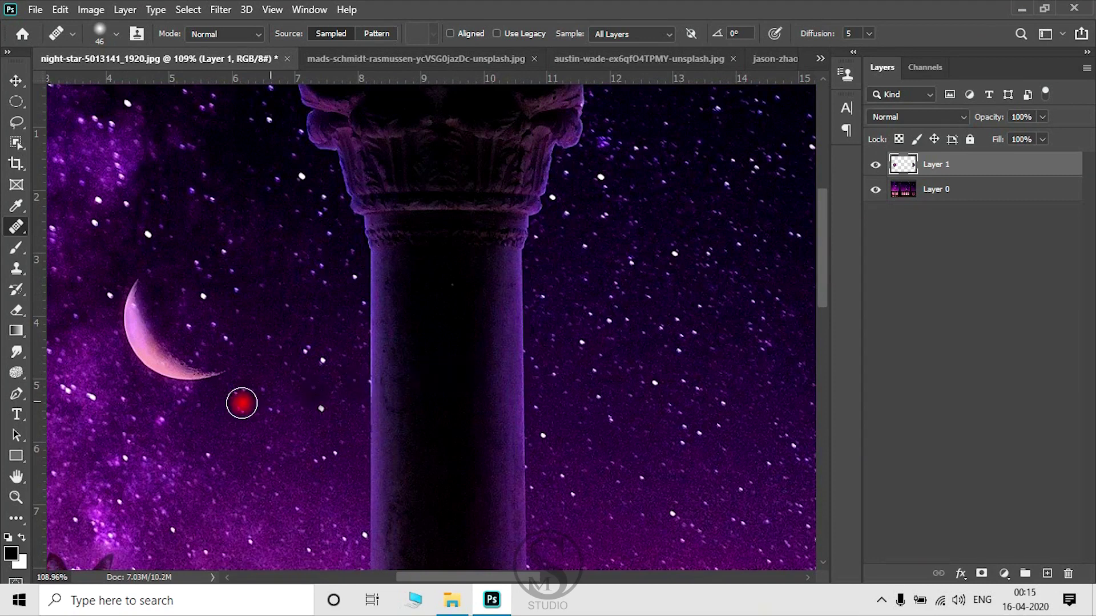
Centre the crescent moon in view and enlarge the Healing Brush to 70 px at 0% hardness
scroll(240, 401, "up", 3)
scroll(215, 396, "up", 2)
left_click_drag(195, 367, 320, 397)
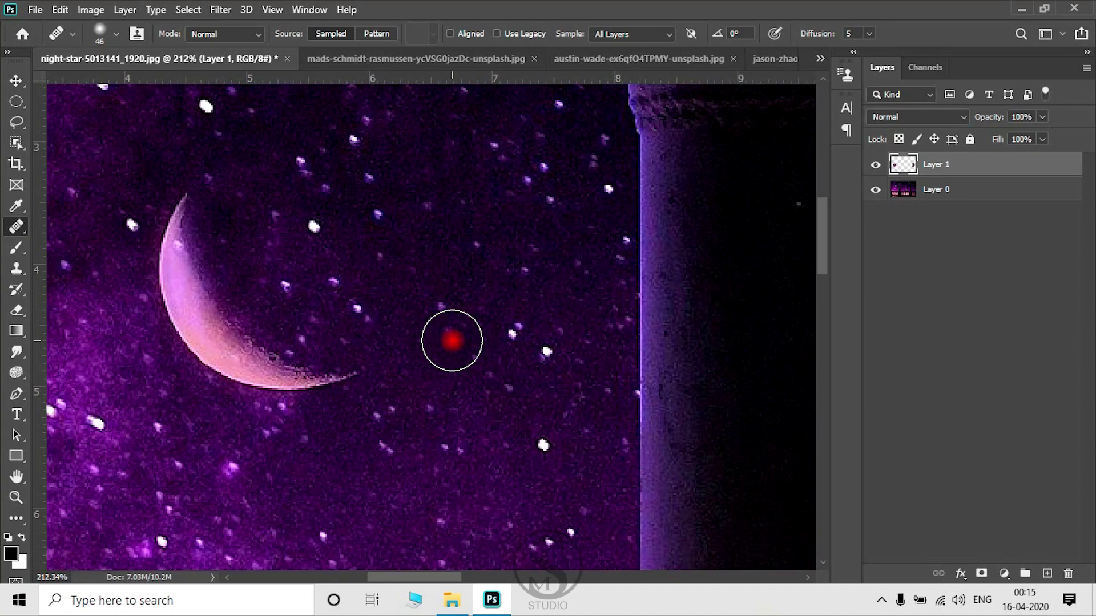
key("bracketleft")
key("bracketright")
key("bracketright")
key("bracketright")
scroll(451, 342, "up", 1)
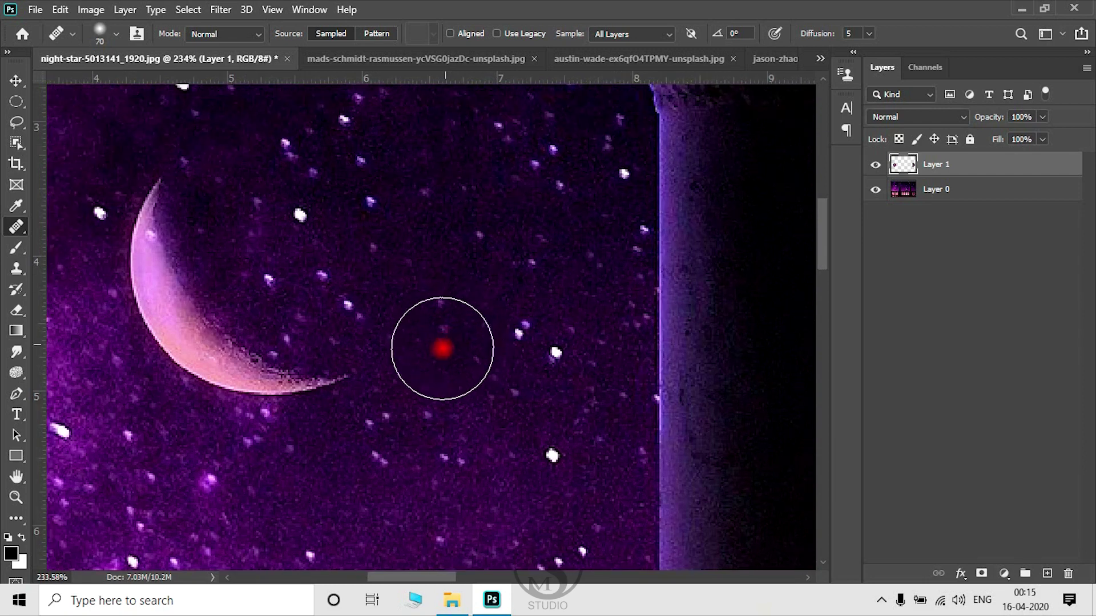
left_click_drag(442, 349, 512, 357)
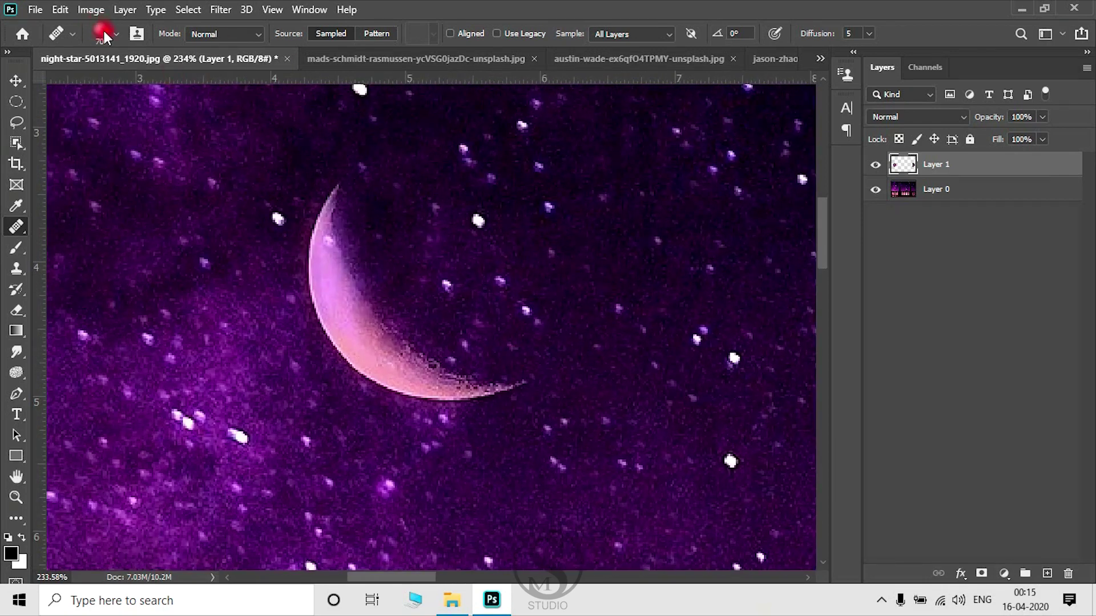
left_click(104, 38)
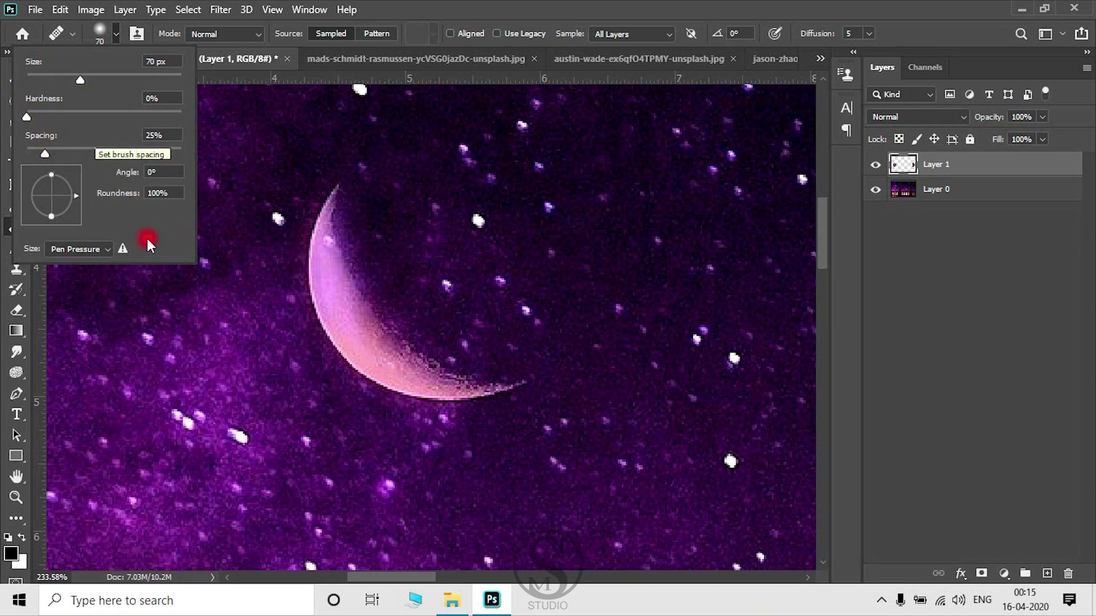
left_click(410, 16)
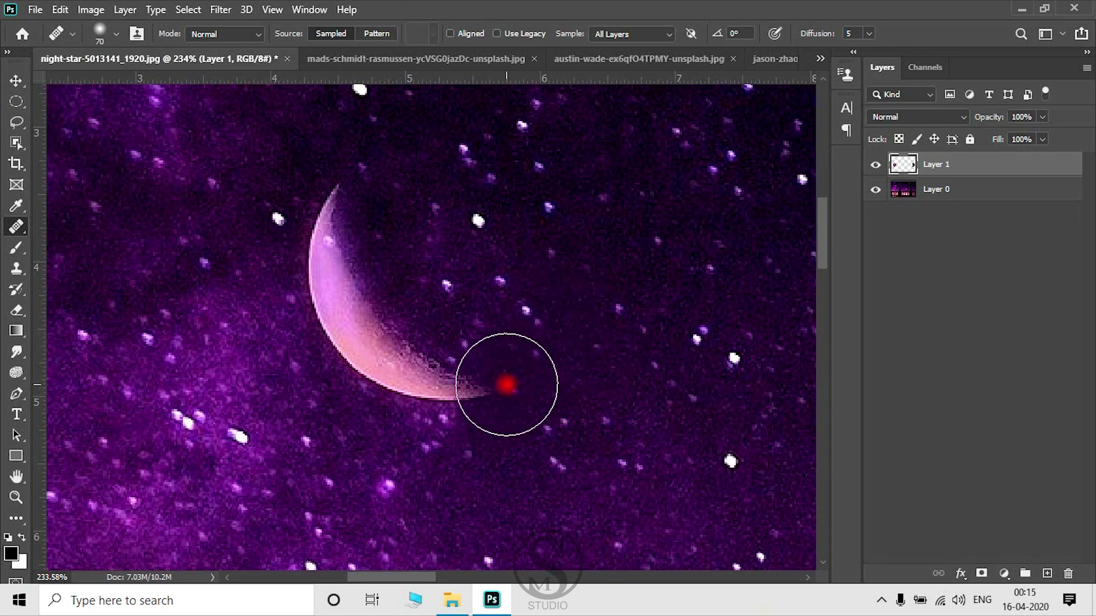
scroll(660, 438, "down", 1, "alt")
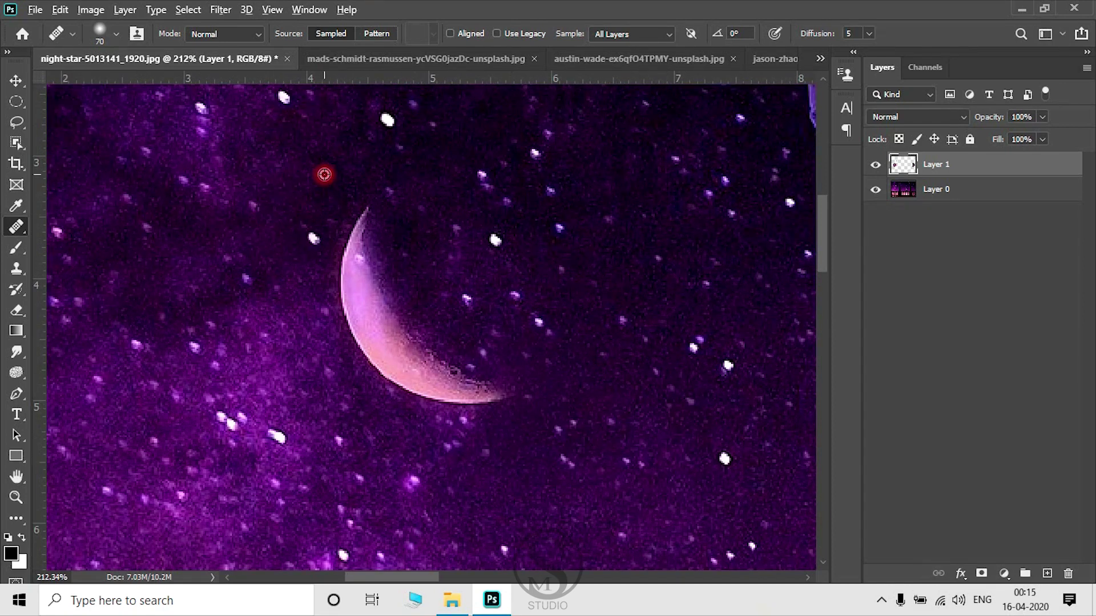
Sample clean sky and heal over the crescent moon's upper tip
left_click(324, 174, "alt")
mouse_move(365, 207)
left_mouse_down()
mouse_move(344, 247)
mouse_move(411, 350)
left_mouse_up()
left_click(294, 205, "alt")
left_click(279, 230, "alt")
left_click(257, 249, "alt")
left_click(420, 290, "alt")
Resample sky right of the moon and heal the rest of the crescent down to its lower tip
left_click(487, 252, "alt")
left_click(391, 272)
left_click(625, 298, "alt")
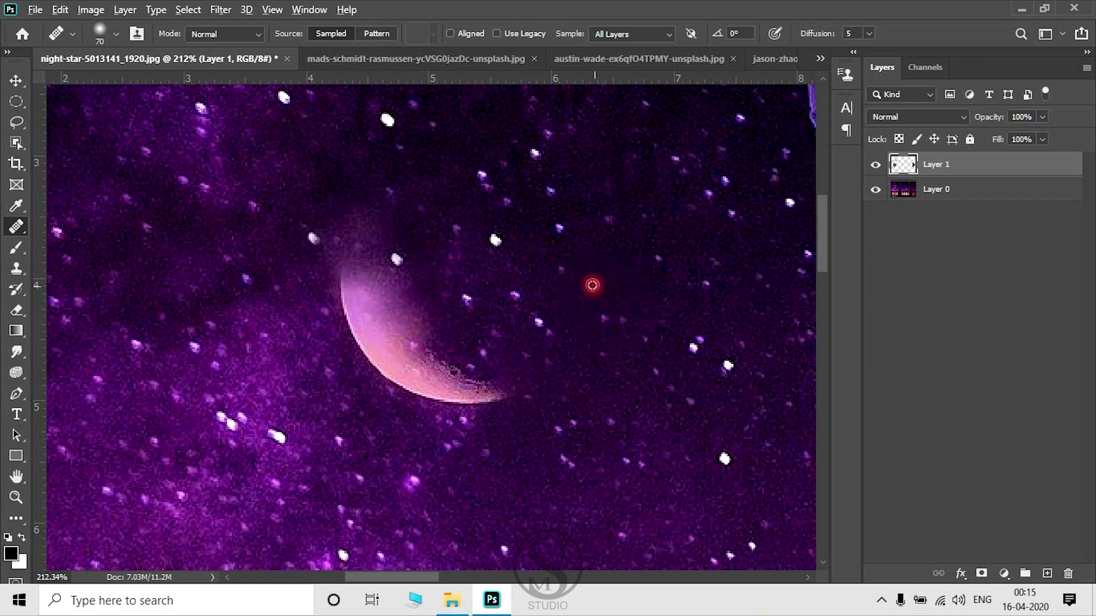
left_click(386, 318)
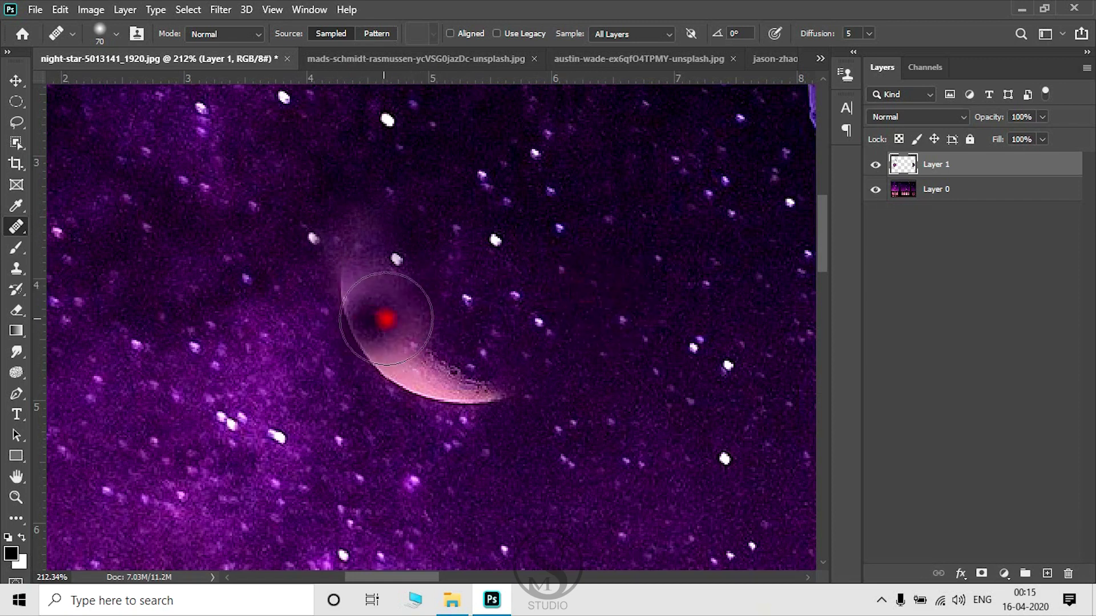
left_click(435, 348)
left_click(585, 289, "alt")
left_click(429, 386)
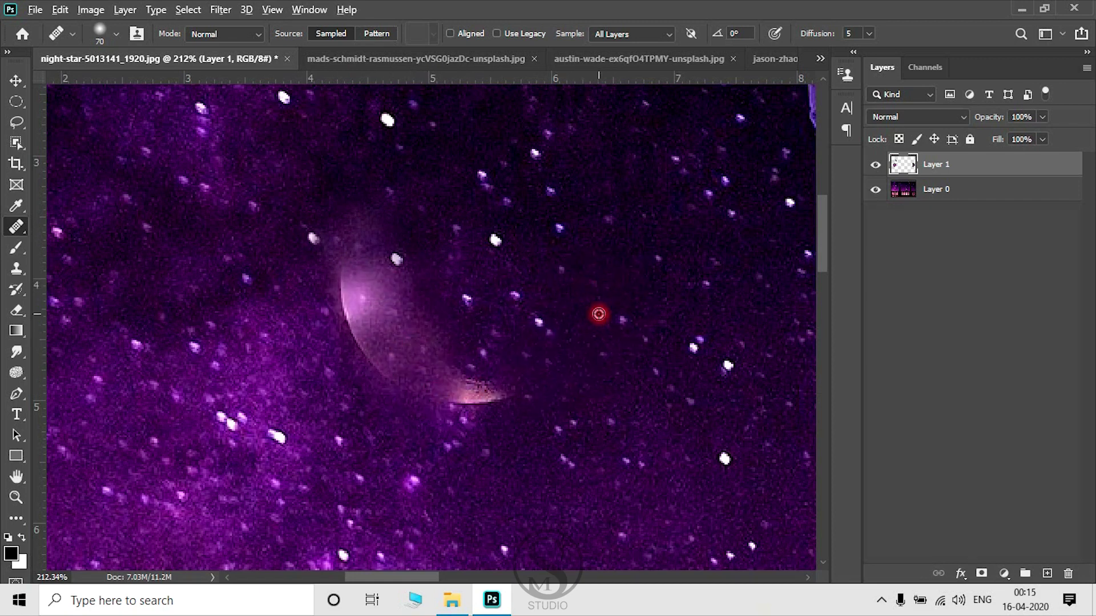
left_click(440, 380)
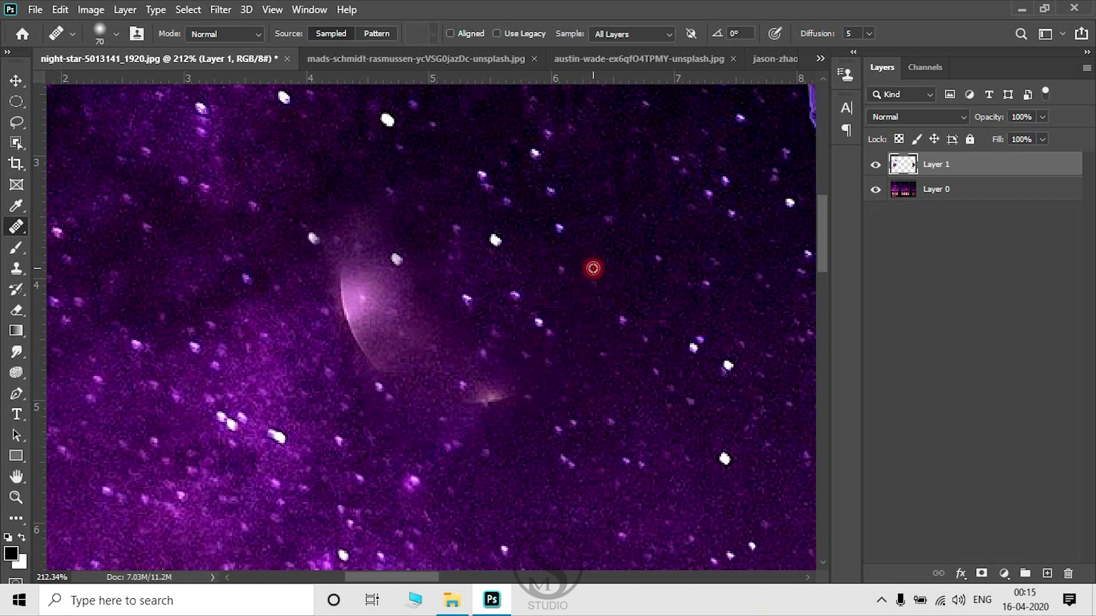
Heal away the remaining lower moon glow with sky sampled right of the moon
left_click(574, 280, "alt")
left_click_drag(497, 387, 494, 393)
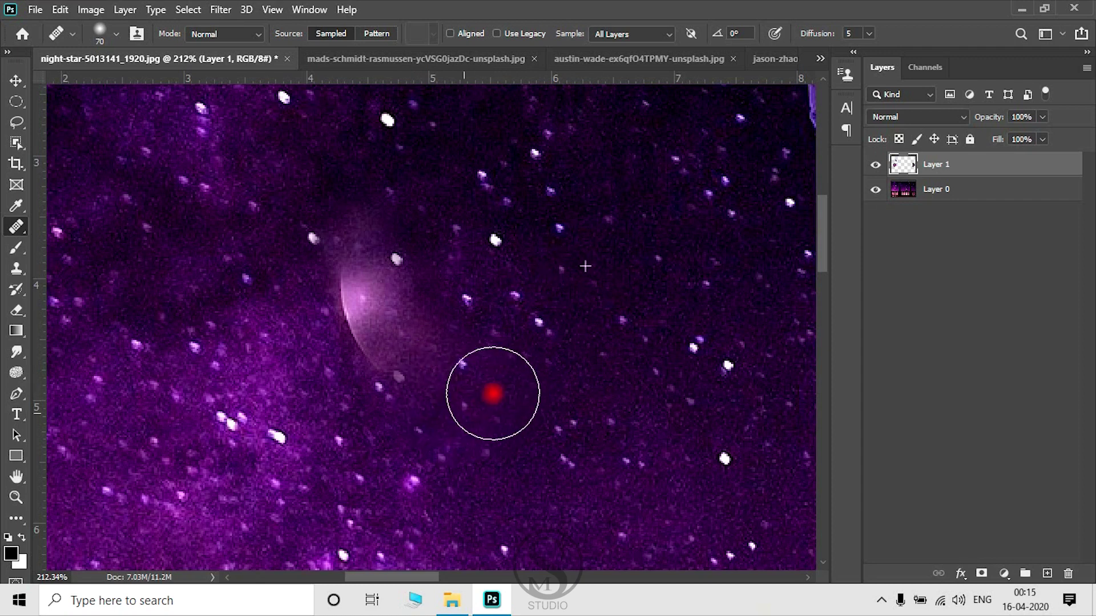
scroll(608, 368, "down", 1)
scroll(571, 399, "down", 1)
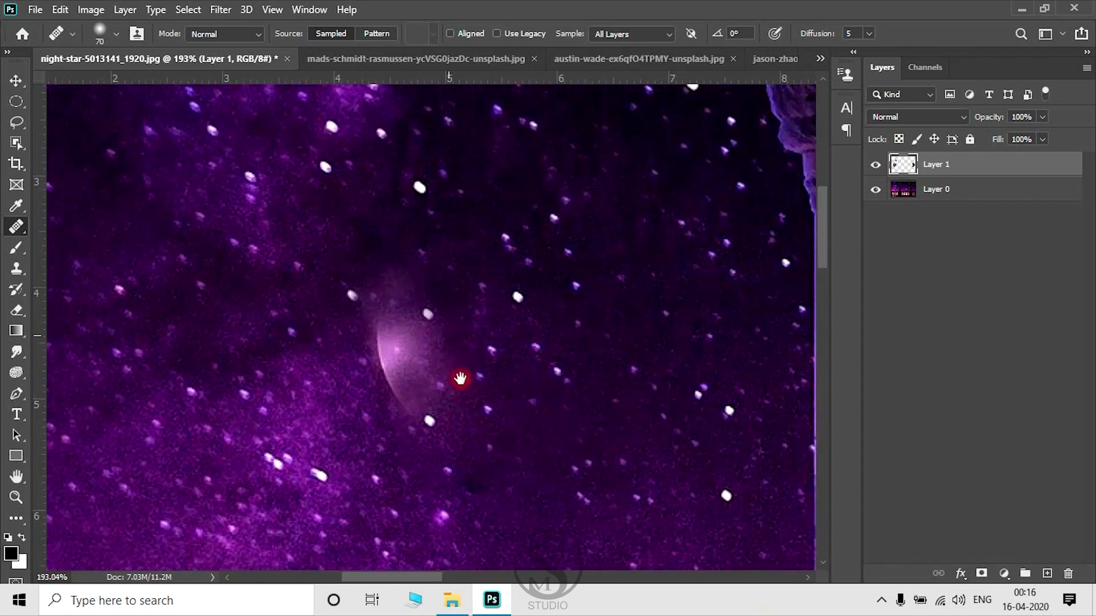
scroll(542, 365, "down", 3)
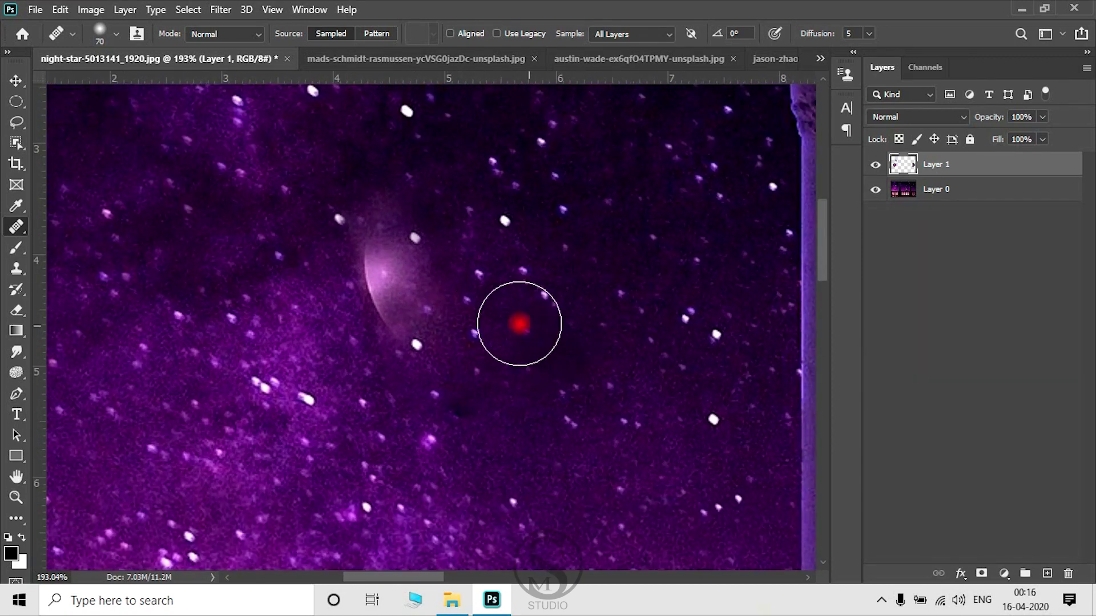
Resample sky and heal out the moon's pink glow and the faint comet streak
left_click(580, 314, "alt")
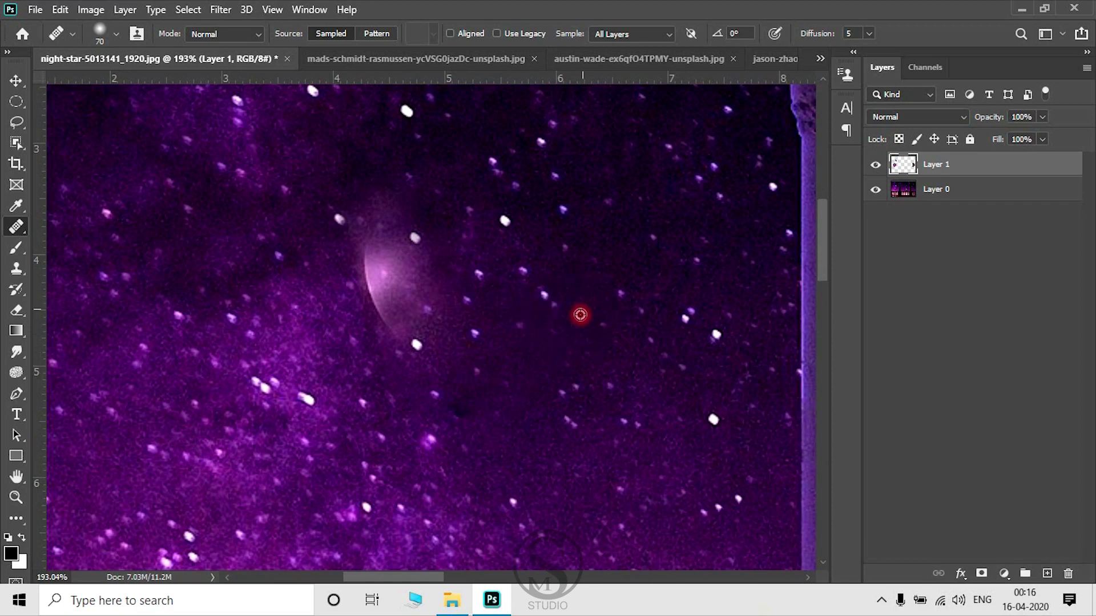
scroll(536, 296, "up", 2)
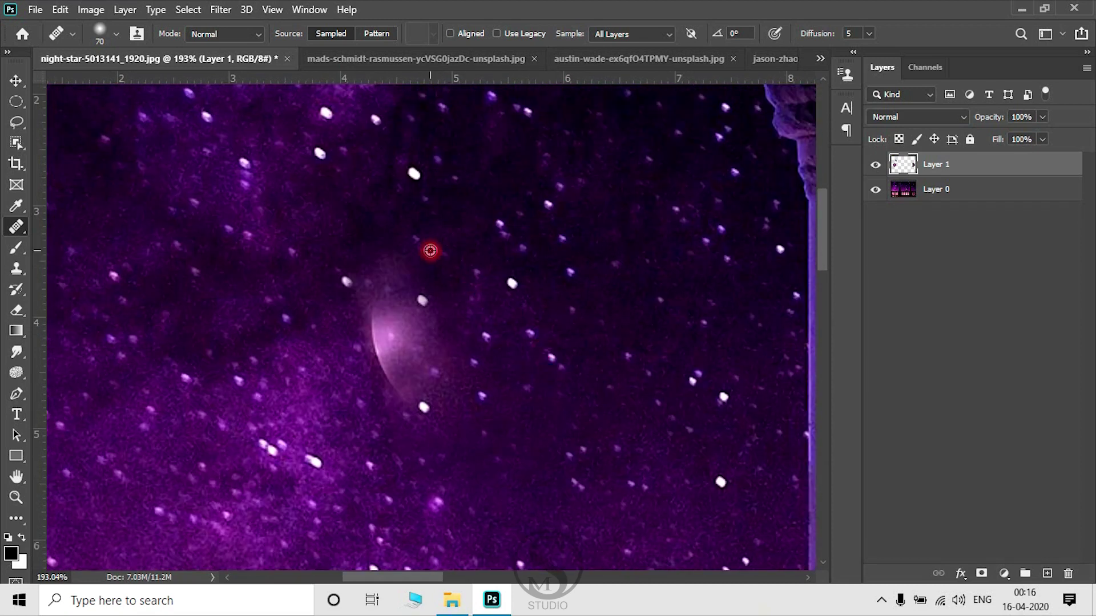
left_click(335, 218, "alt")
left_click_drag(384, 311, 395, 296)
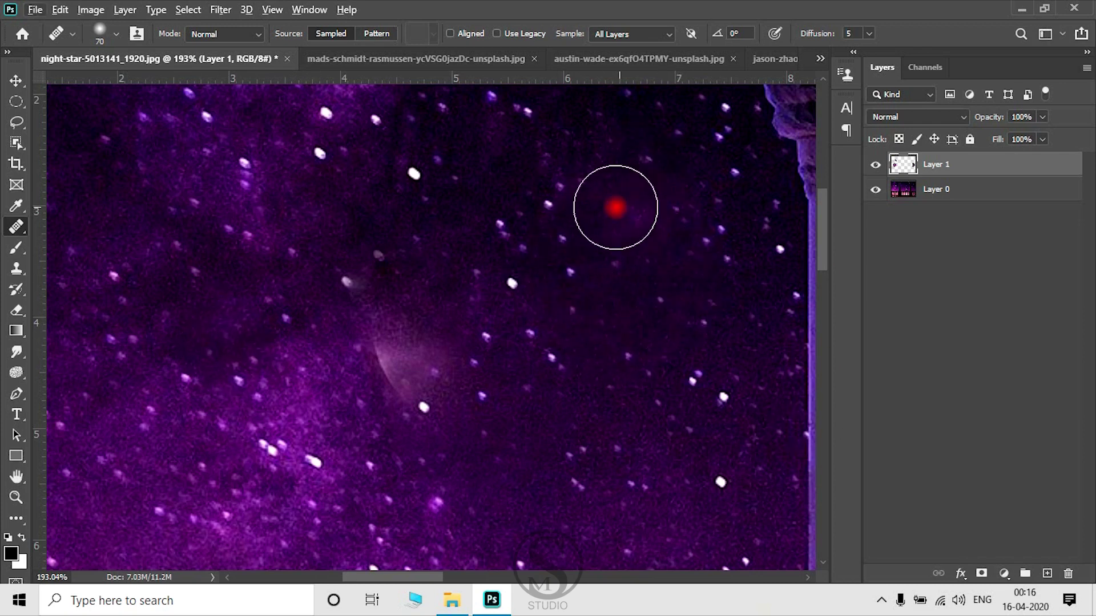
left_click_drag(388, 365, 374, 455)
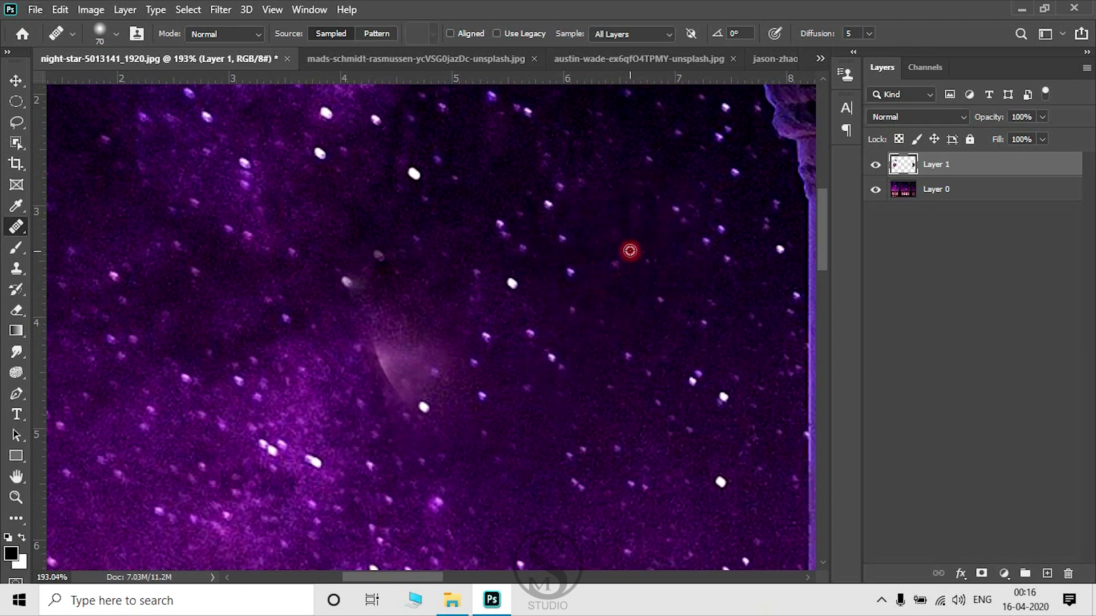
left_click_drag(416, 330, 396, 362)
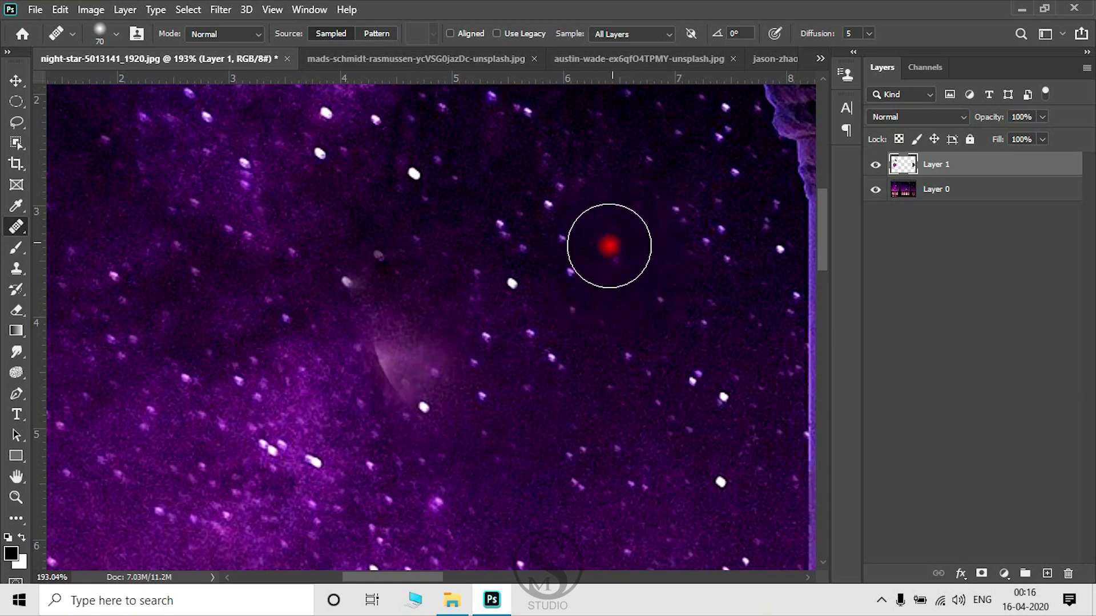
mouse_move(420, 342)
left_mouse_down()
mouse_move(405, 357)
mouse_move(428, 360)
mouse_move(421, 379)
left_mouse_up()
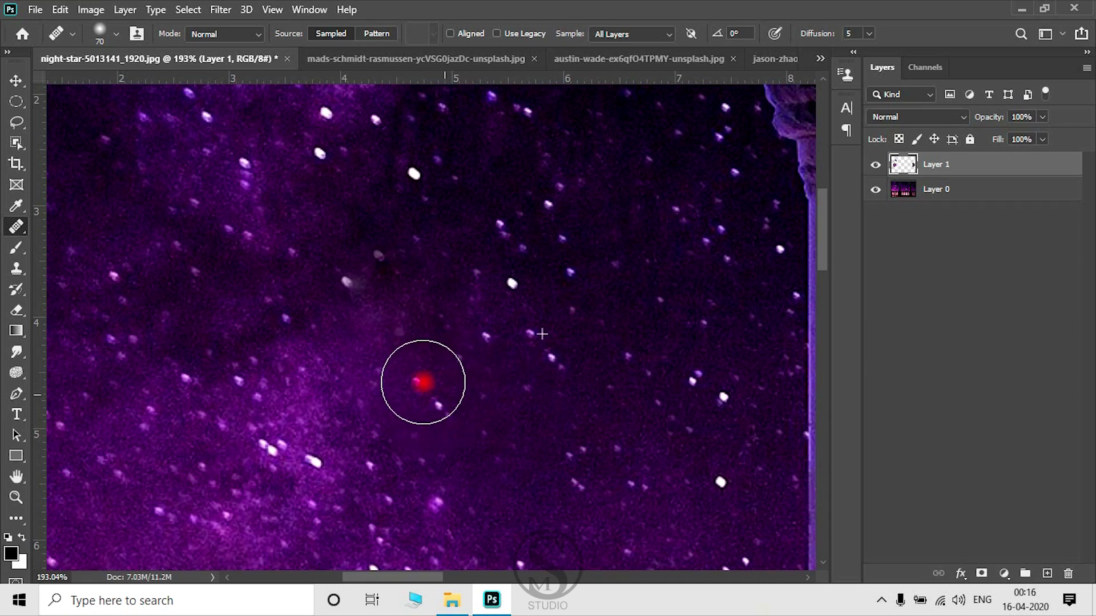
Touch up the leftover glow spots and smudge, then zoom out to the whole composite
left_click(361, 335)
left_click_drag(362, 335, 325, 289)
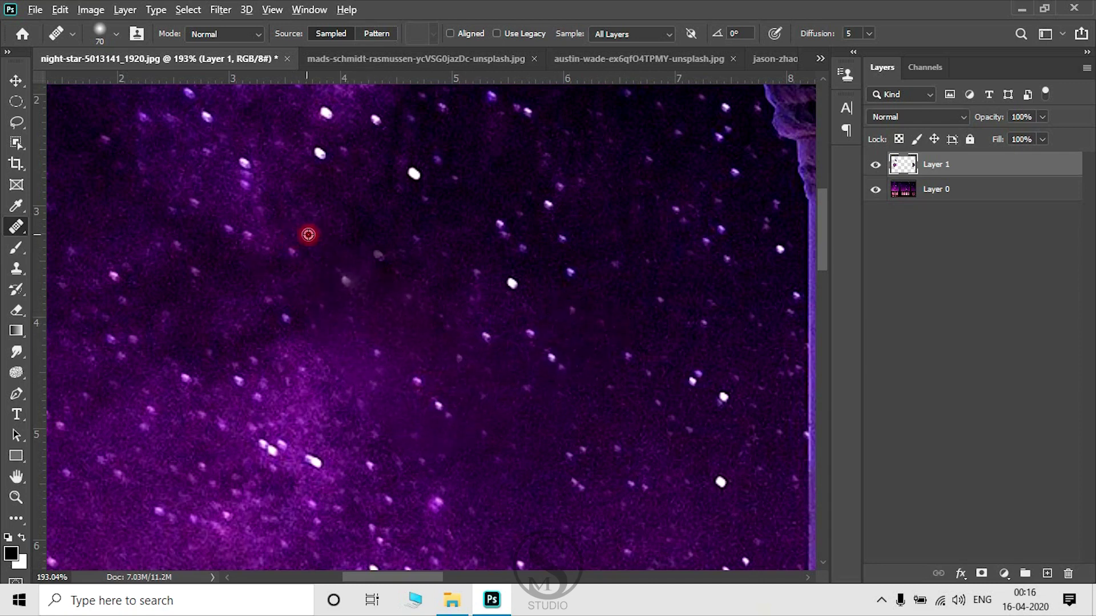
left_click(395, 318)
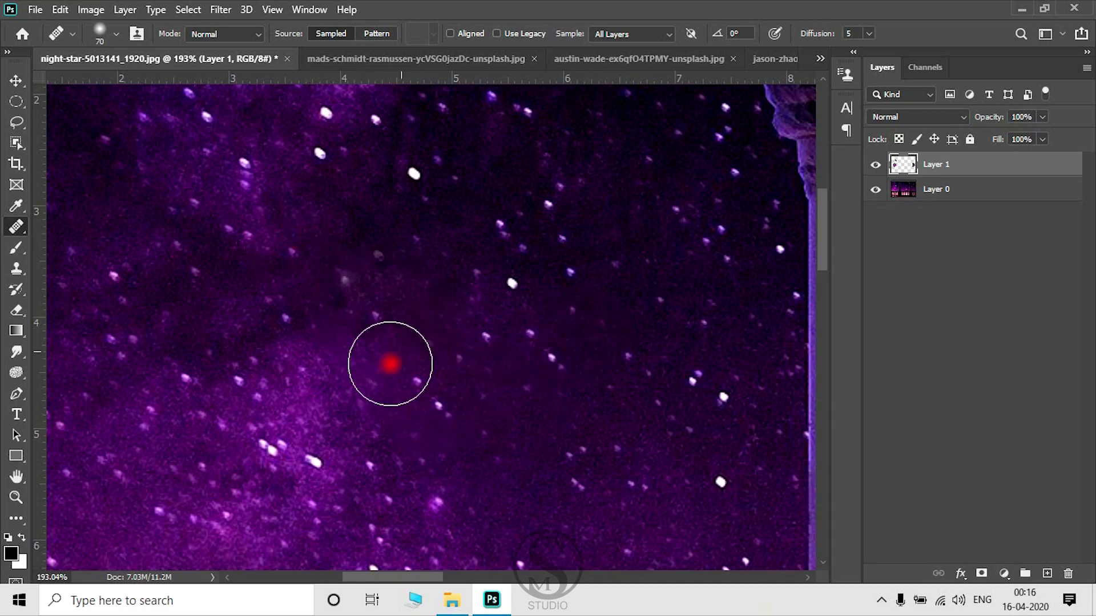
scroll(520, 375, "down", 3)
scroll(521, 375, "down", 3)
scroll(565, 397, "down", 2)
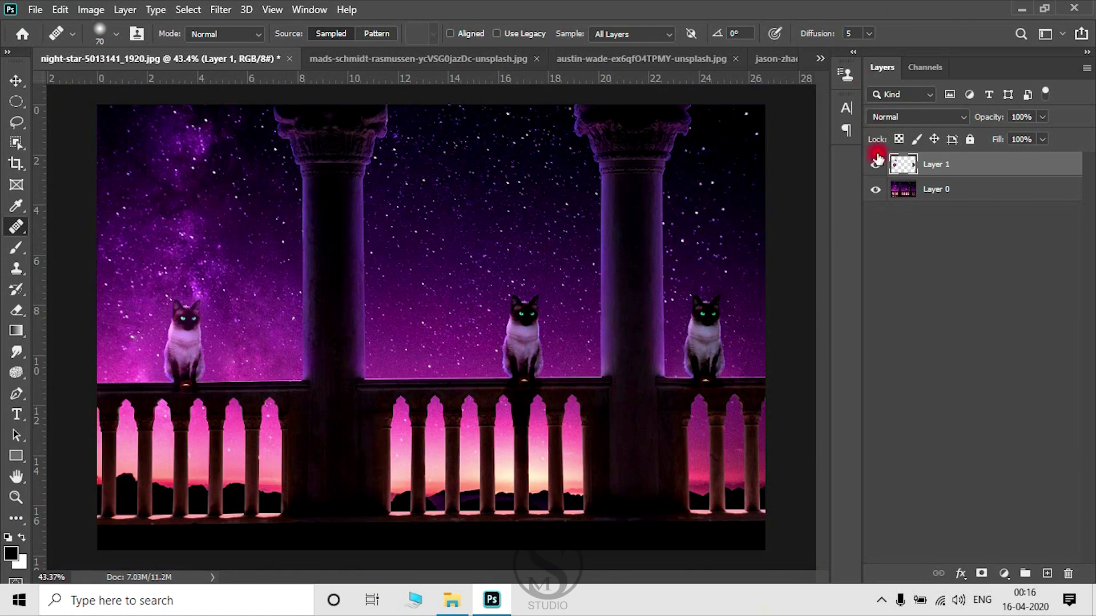
Toggle Layer 1 on and off to compare healed sky with the original moon, leaving it hidden
left_click(876, 166)
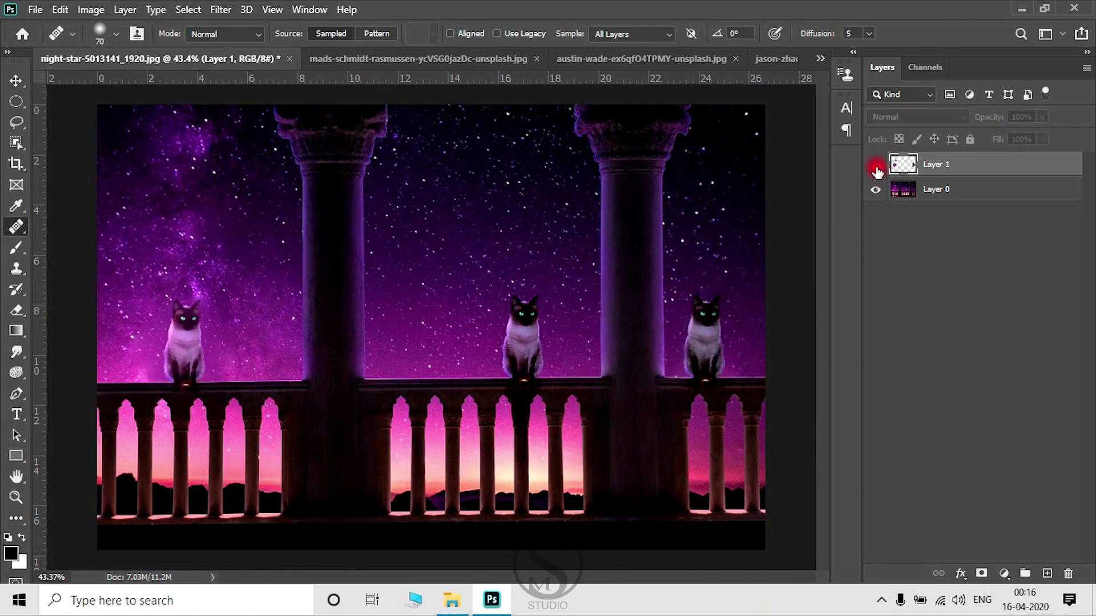
left_click(876, 166)
left_click(876, 167)
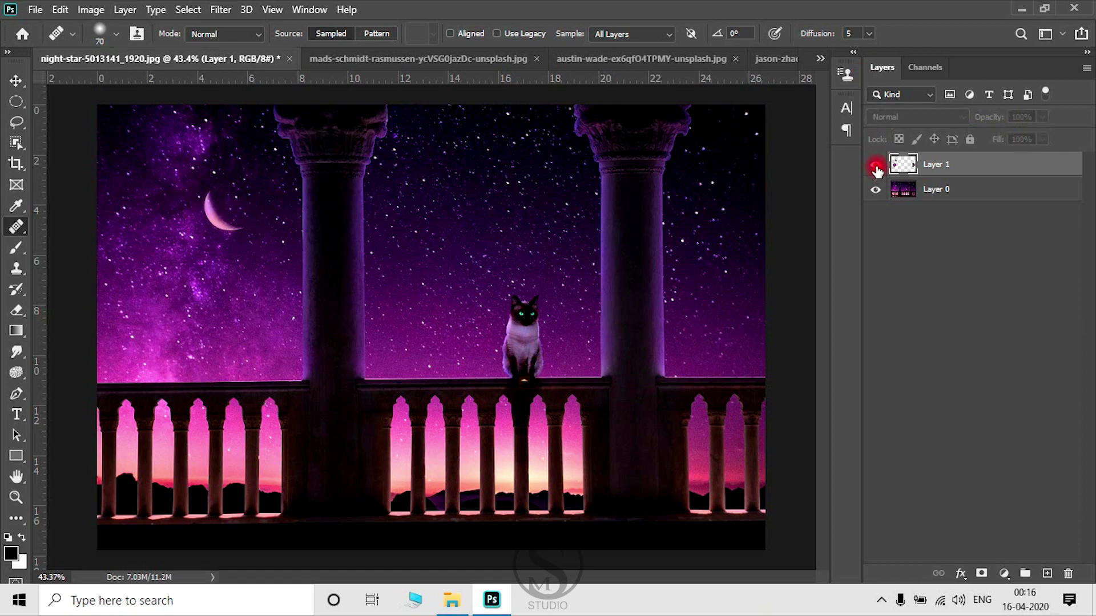
left_click(876, 166)
left_click(876, 166)
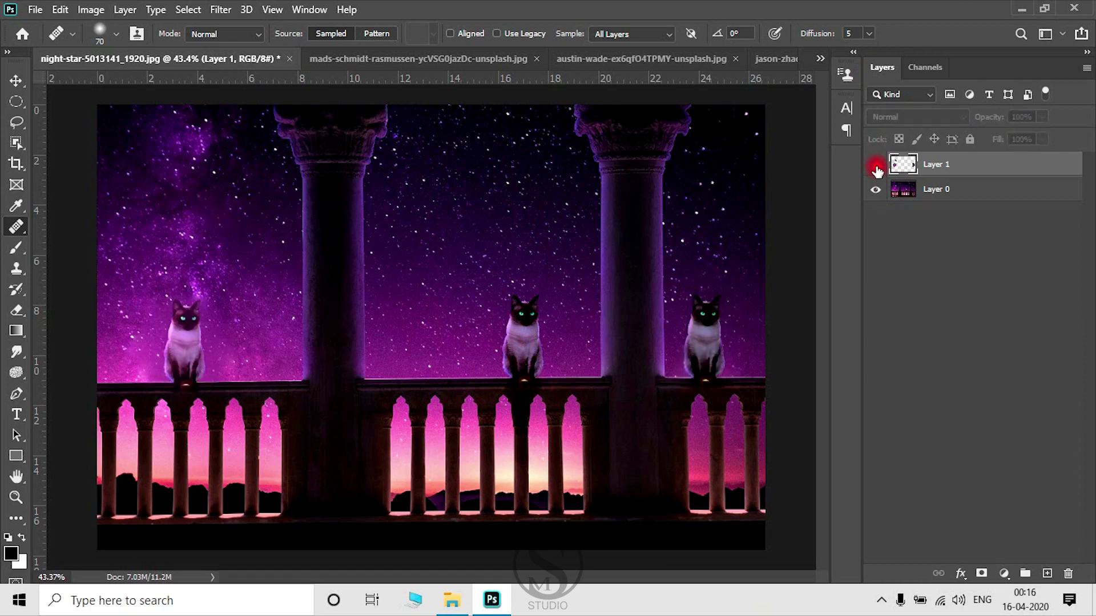
left_click(876, 166)
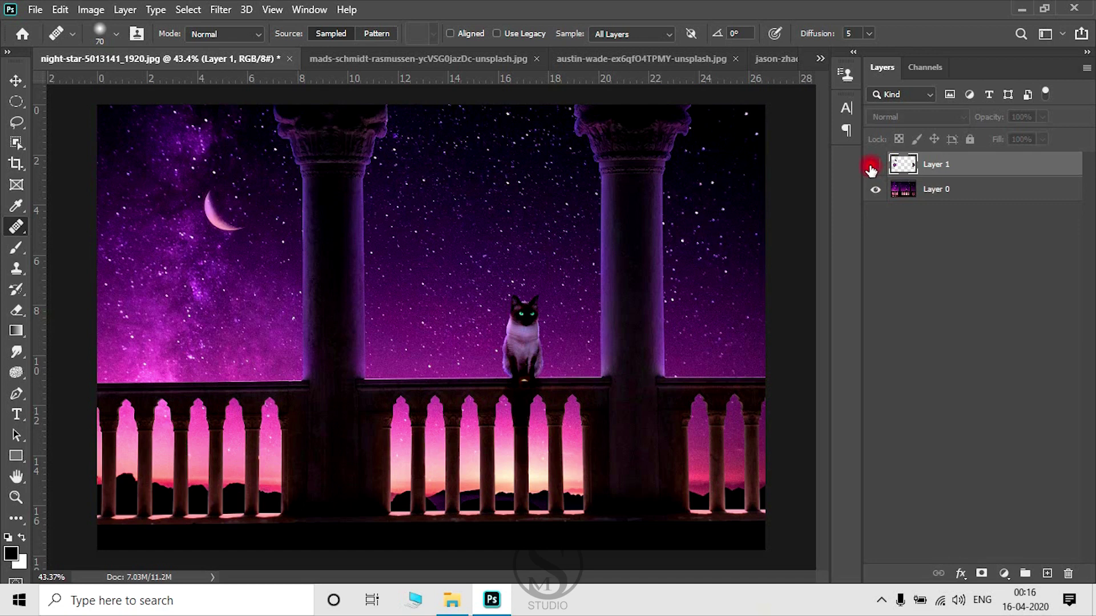
left_click(871, 166)
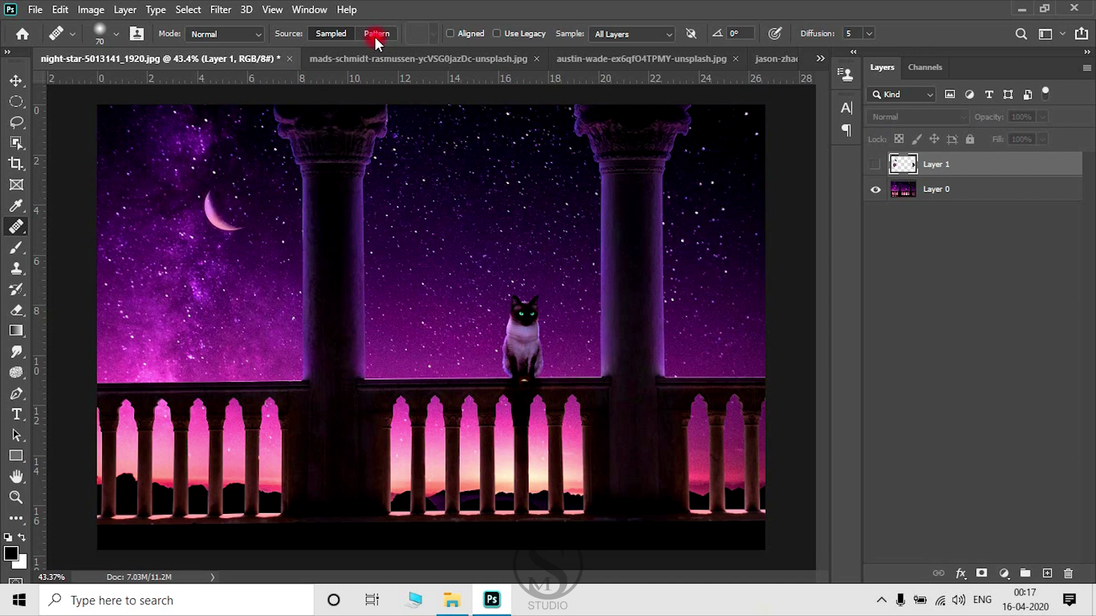
Set the Healing Brush source to Pattern and choose the first pattern in the Water set
left_click(365, 33)
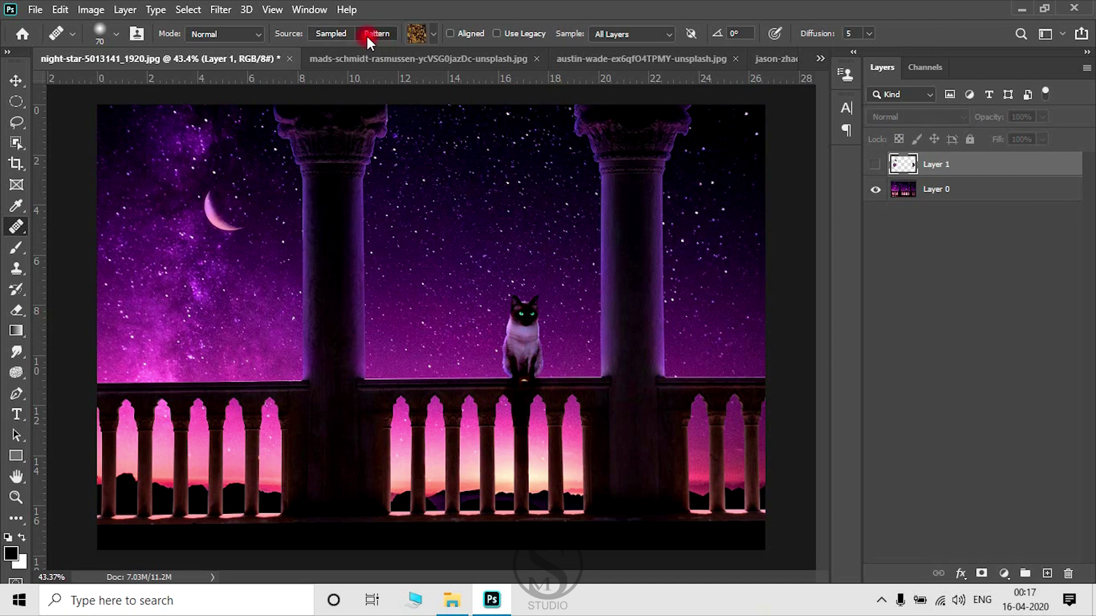
left_click(433, 33)
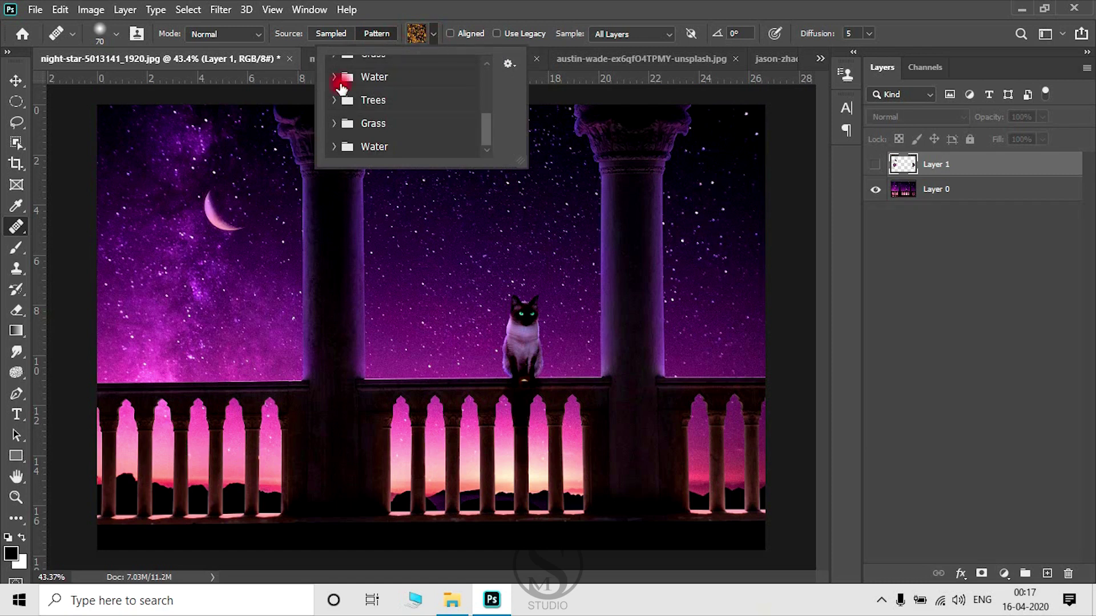
left_click(376, 99)
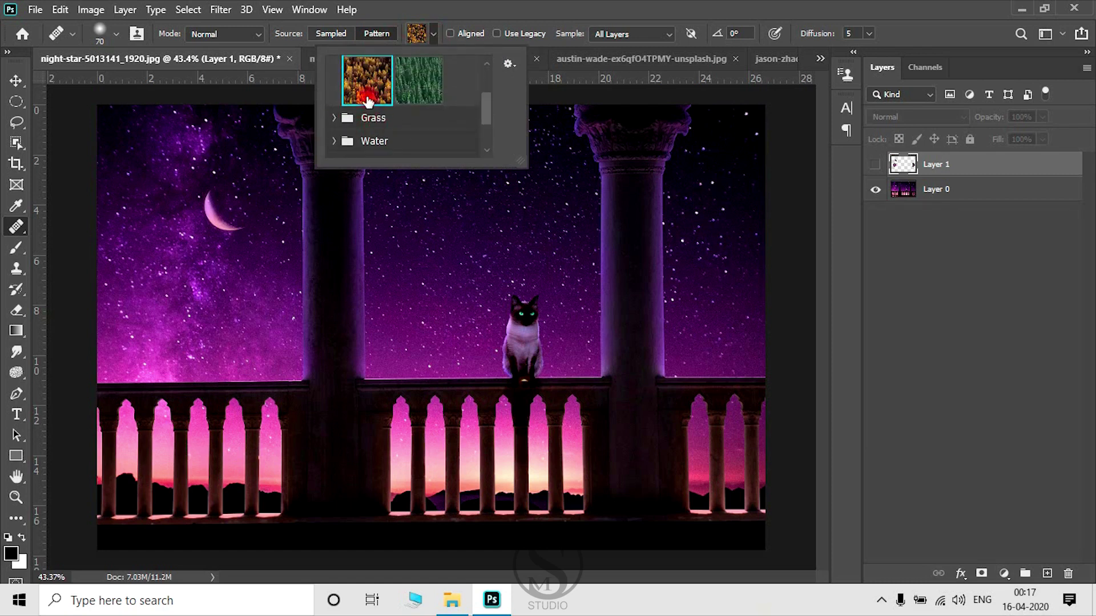
scroll(374, 140, "down", 1)
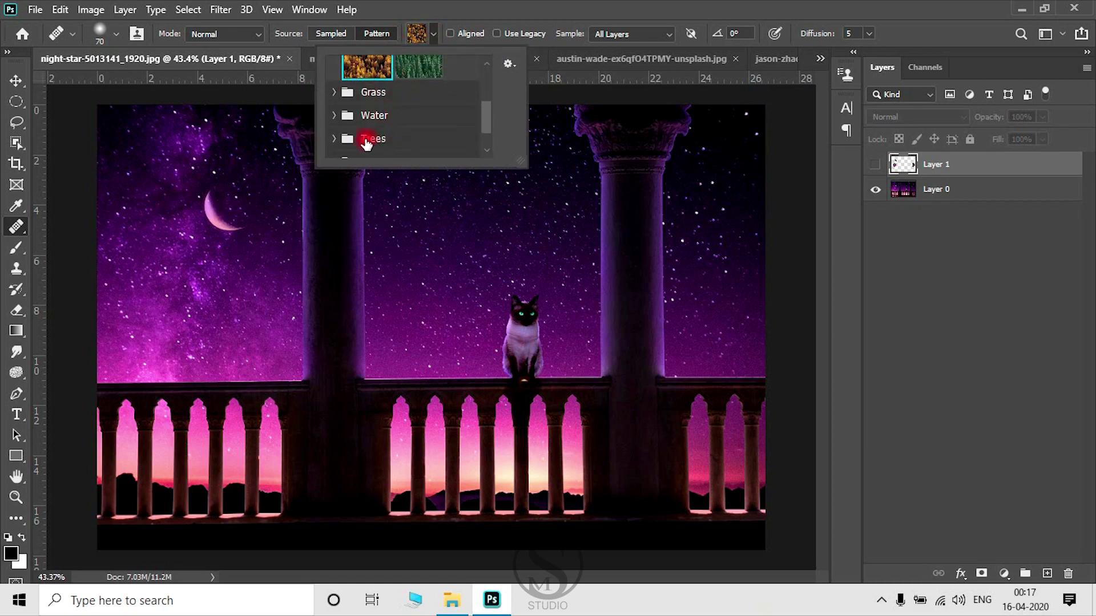
left_click(338, 117)
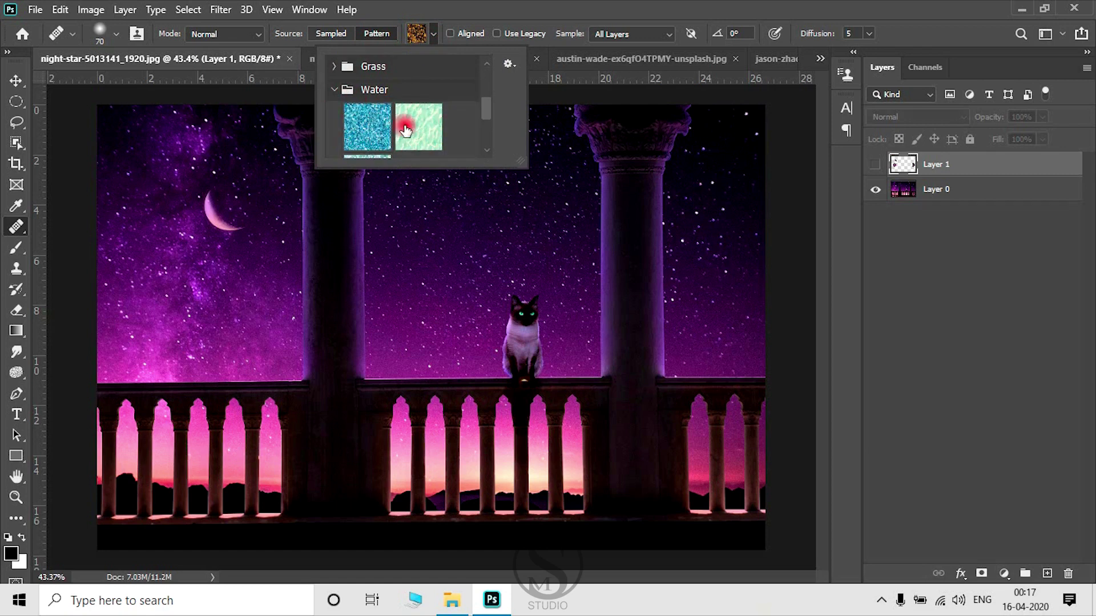
scroll(371, 132, "up", 1)
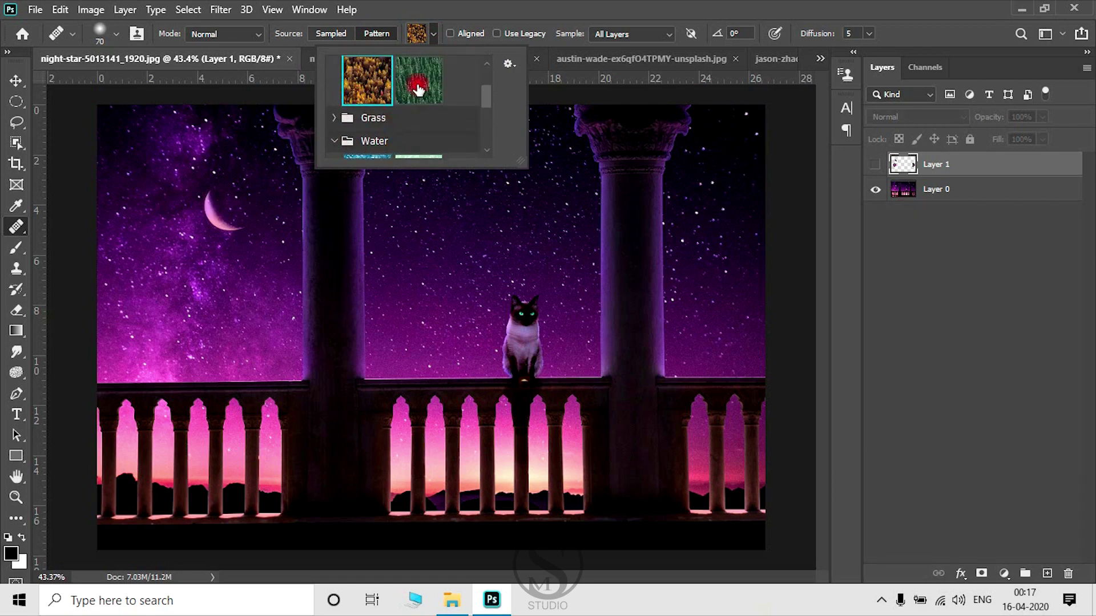
scroll(383, 149, "down", 3)
left_click(384, 147)
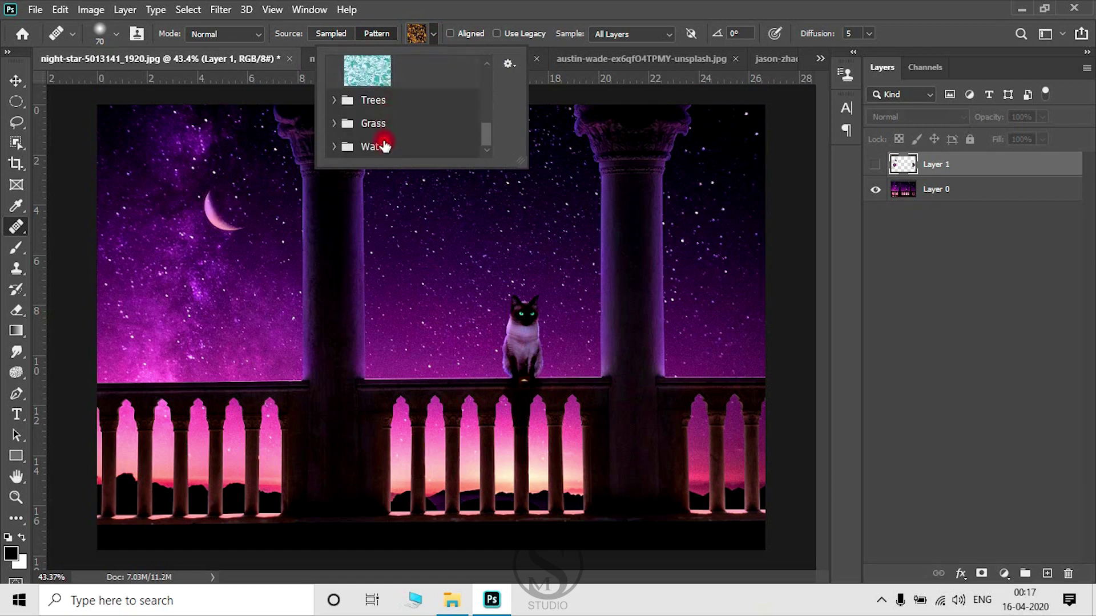
scroll(383, 131, "down", 2)
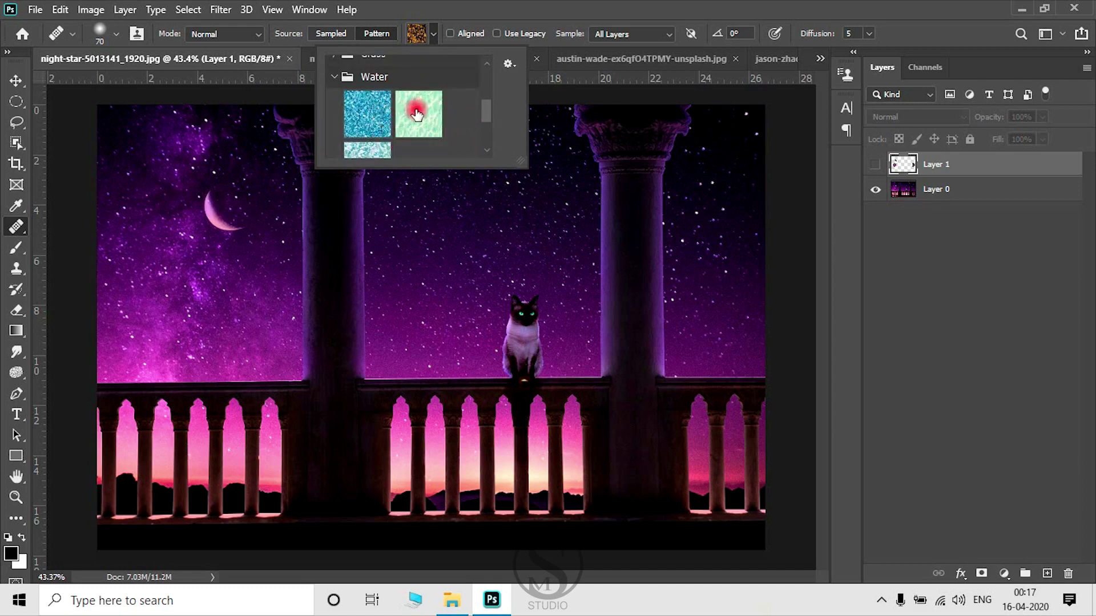
left_click(366, 121)
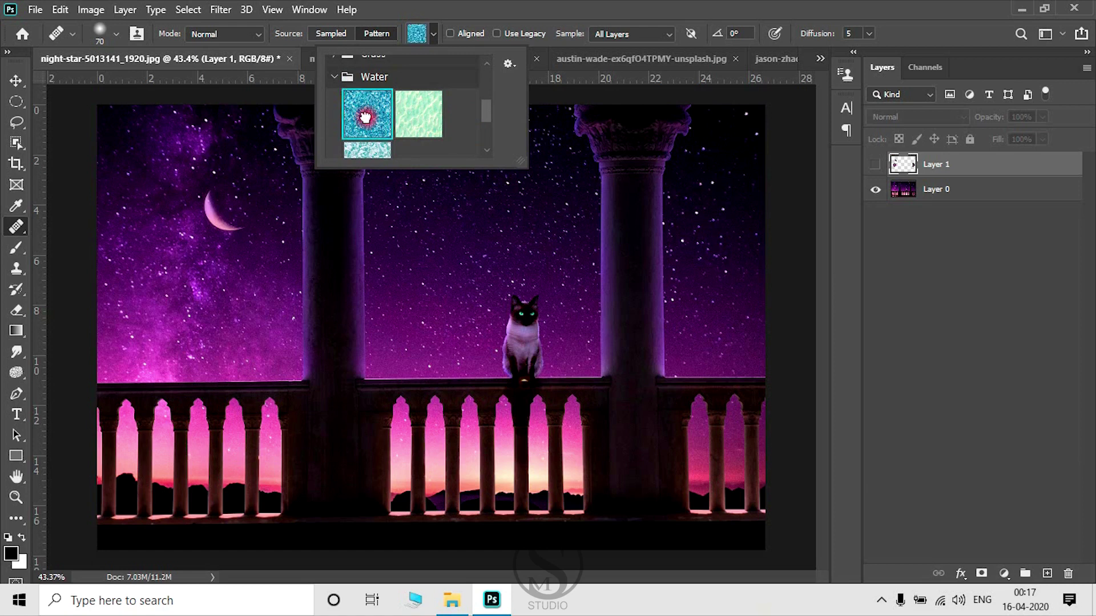
double_click(376, 126)
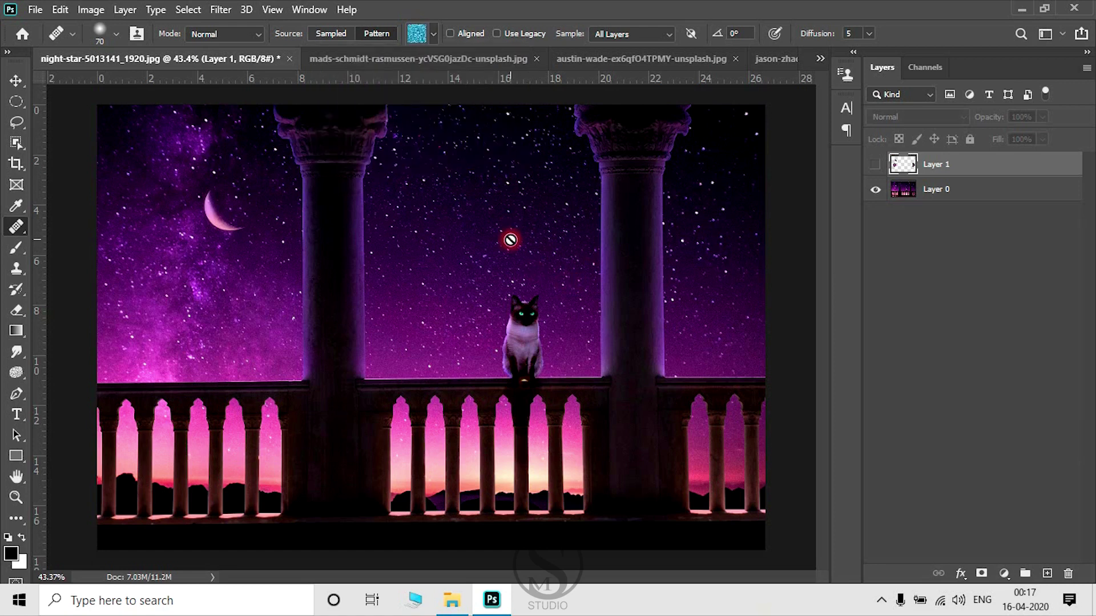
Keep the standard Healing Brush, show Layer 1, and enlarge the brush to 300
right_click(26, 232)
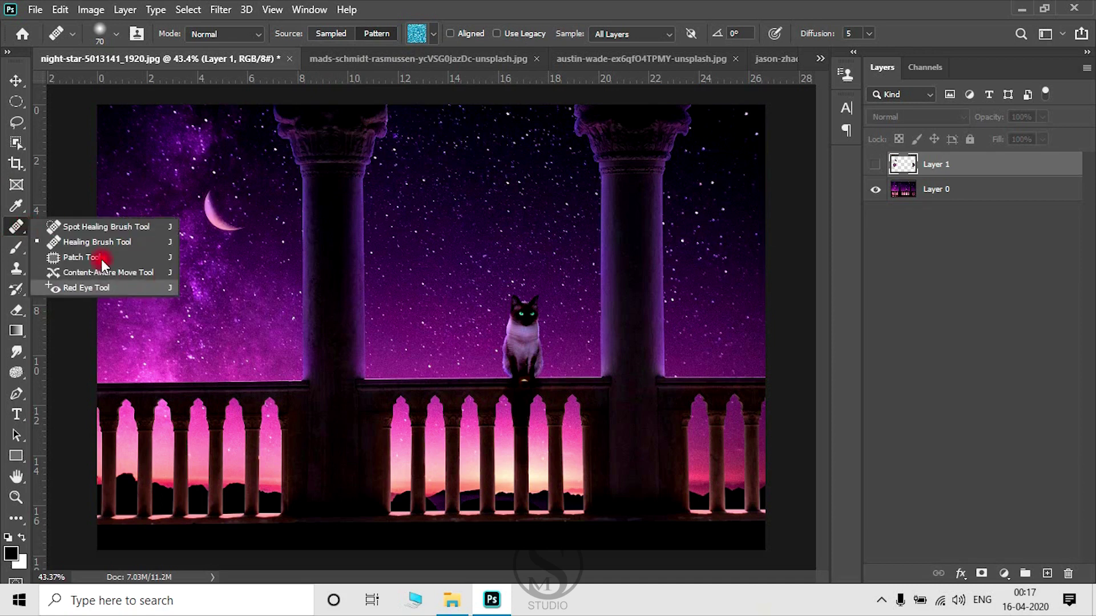
left_click(80, 230)
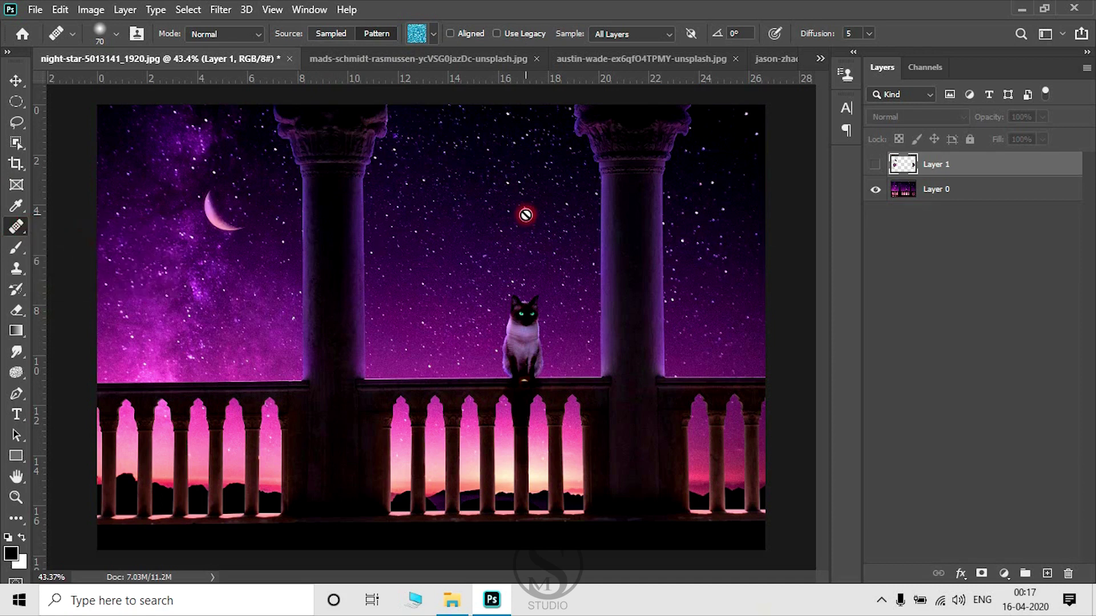
left_click(882, 165)
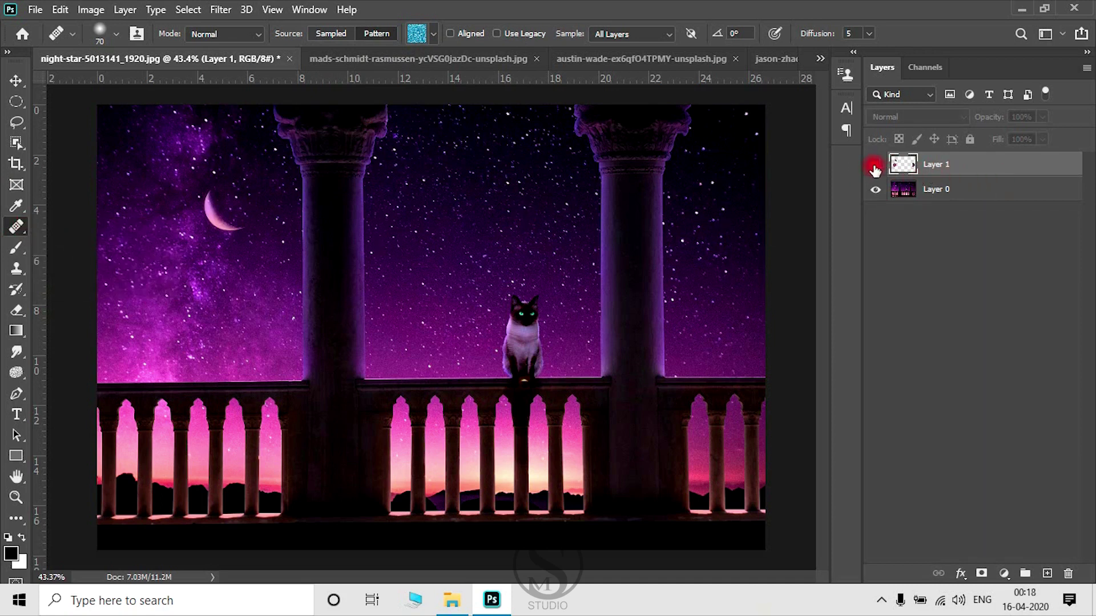
left_click(875, 165)
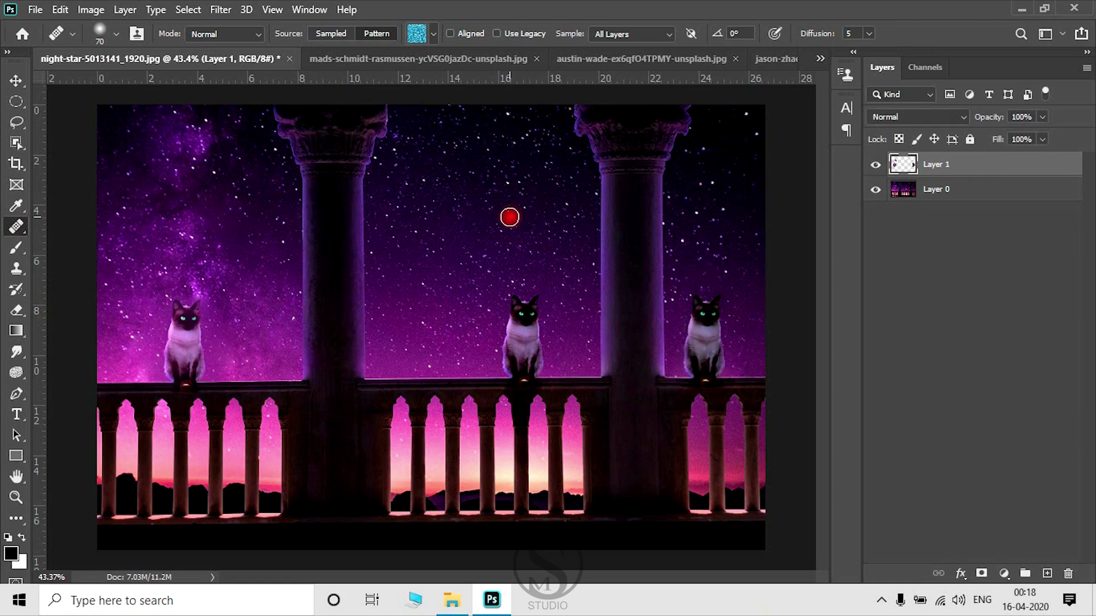
scroll(510, 217, "up", 1)
key("bracketright")
key("bracketright")
key("bracketright")
key("bracketright")
key("bracketright")
key("bracketright")
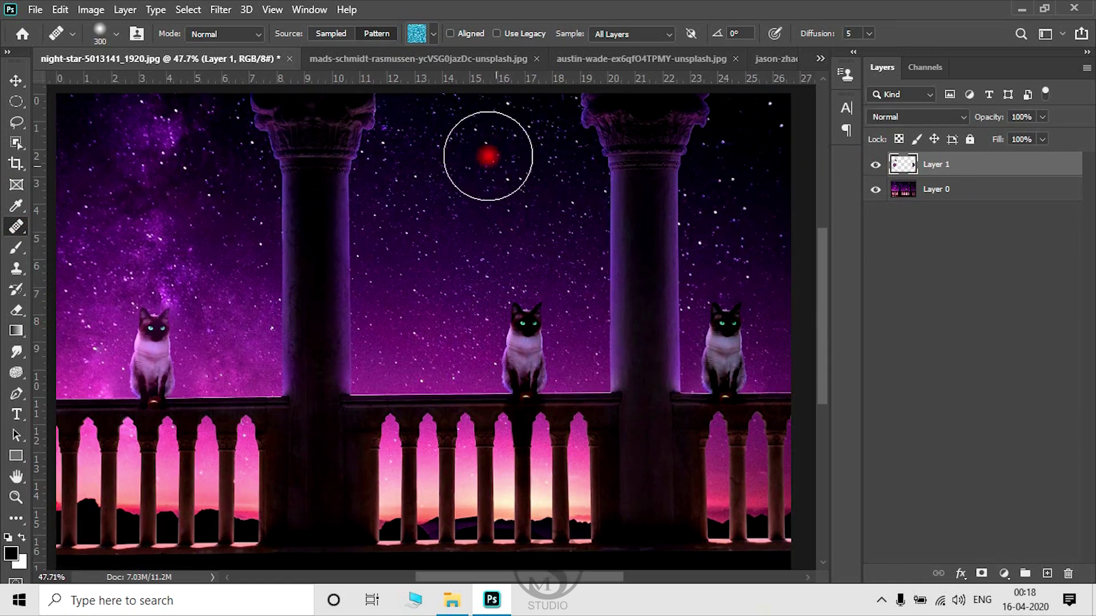
left_click(415, 37)
double_click(373, 120)
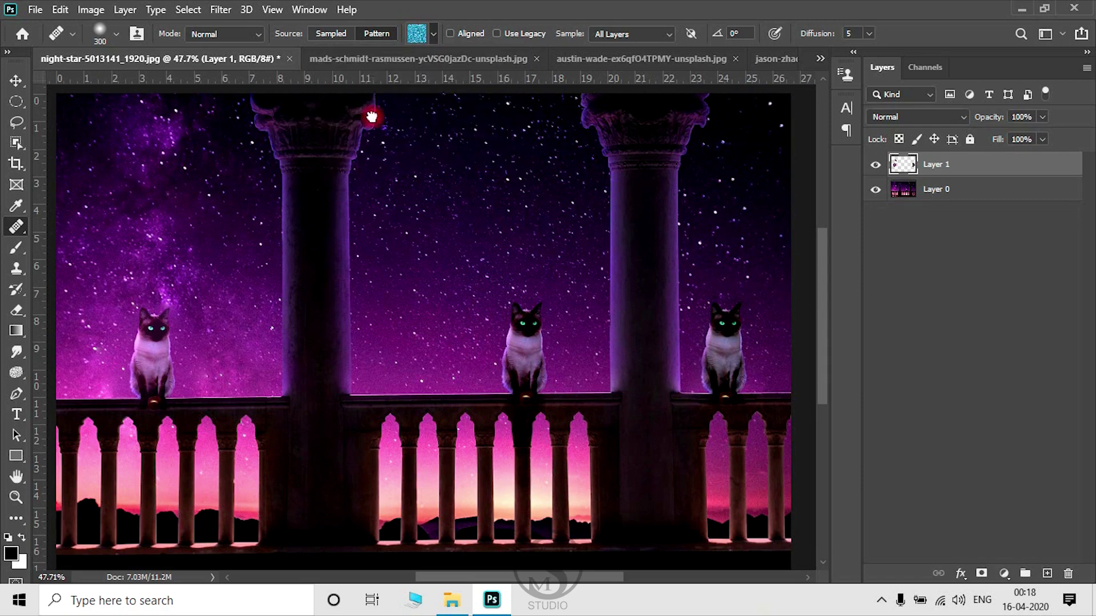
Heal a Water-pattern blotch into the starry sky beside the cat
left_click(449, 285)
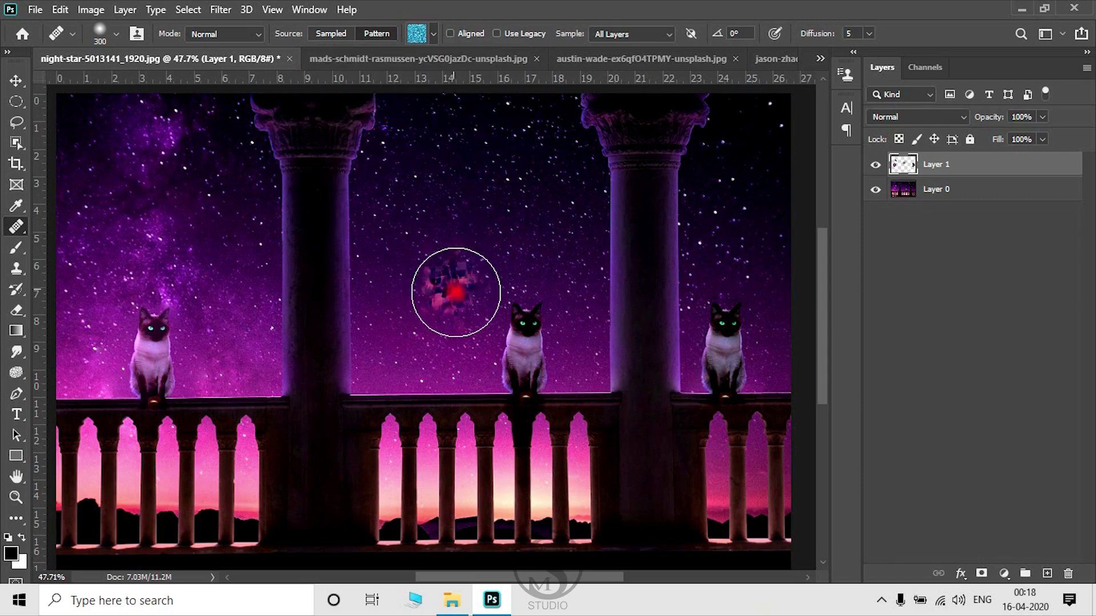
scroll(477, 387, "up", 5)
scroll(456, 359, "up", 5)
scroll(456, 361, "up", 2)
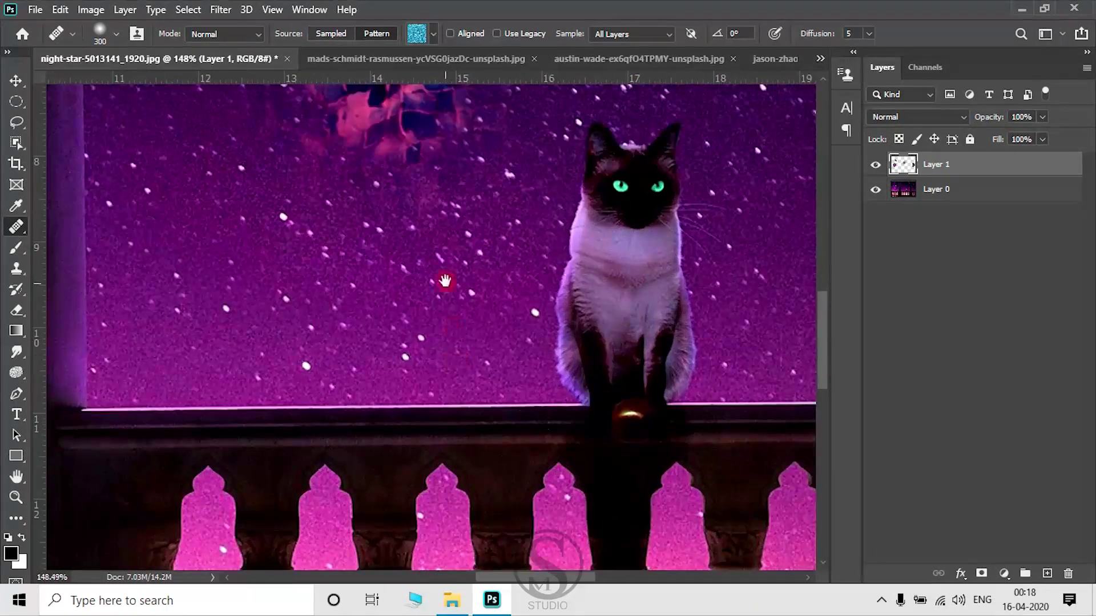
scroll(447, 276, "up", 2)
scroll(464, 384, "up", 2)
scroll(444, 375, "down", 1)
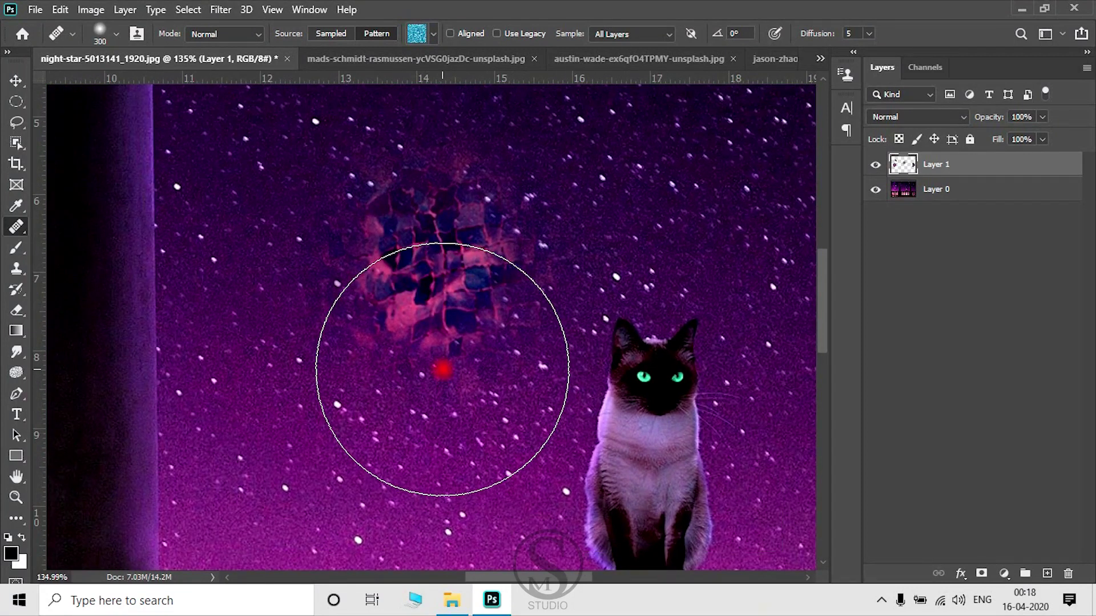
scroll(451, 366, "down", 1)
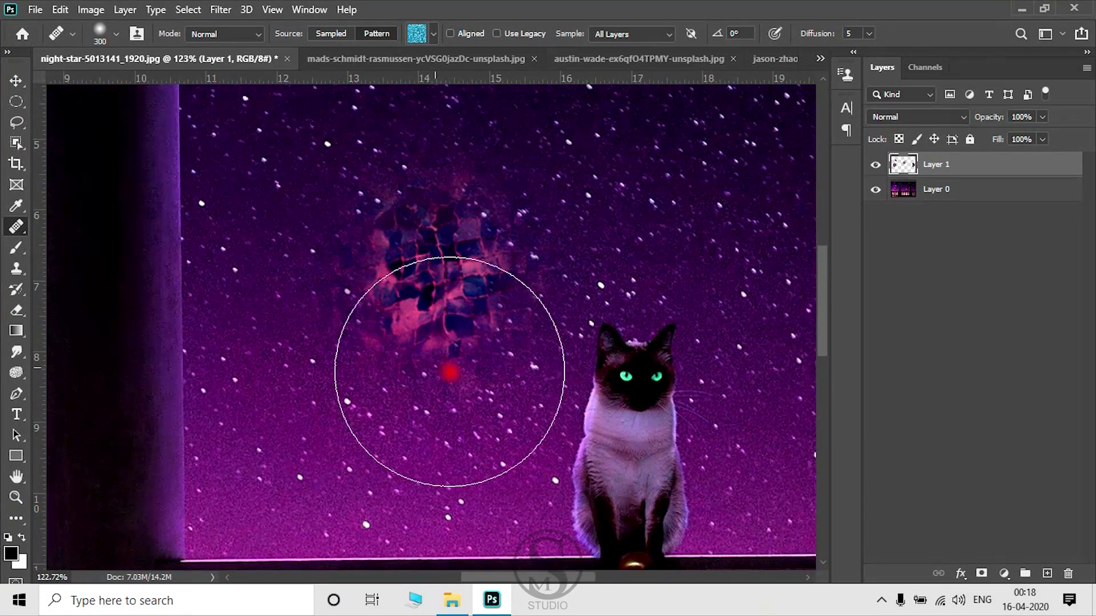
scroll(436, 348, "down", 2)
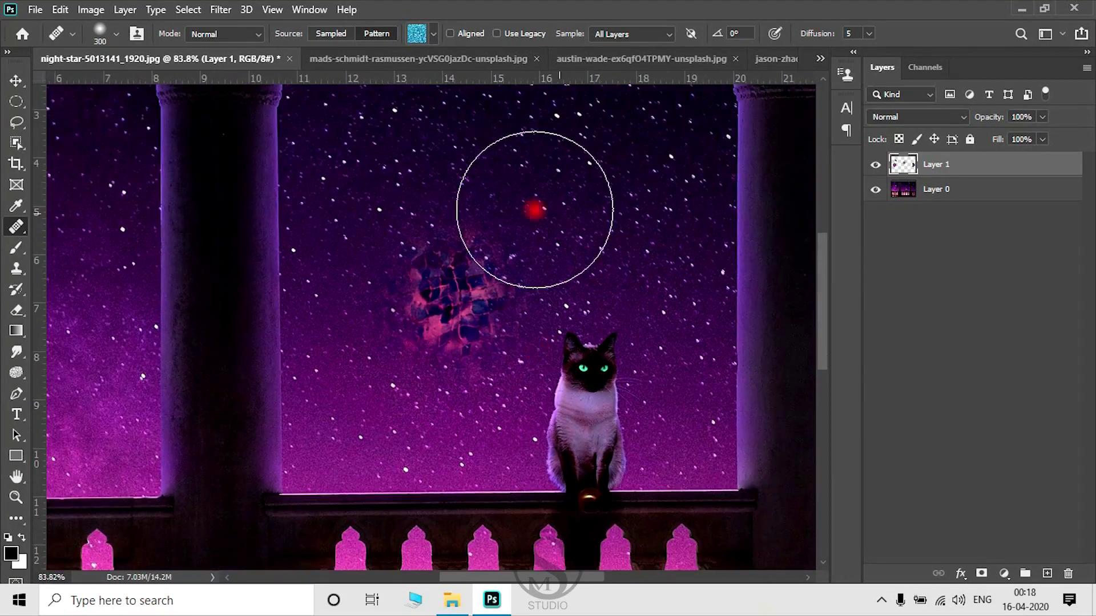
scroll(440, 342, "down", 2)
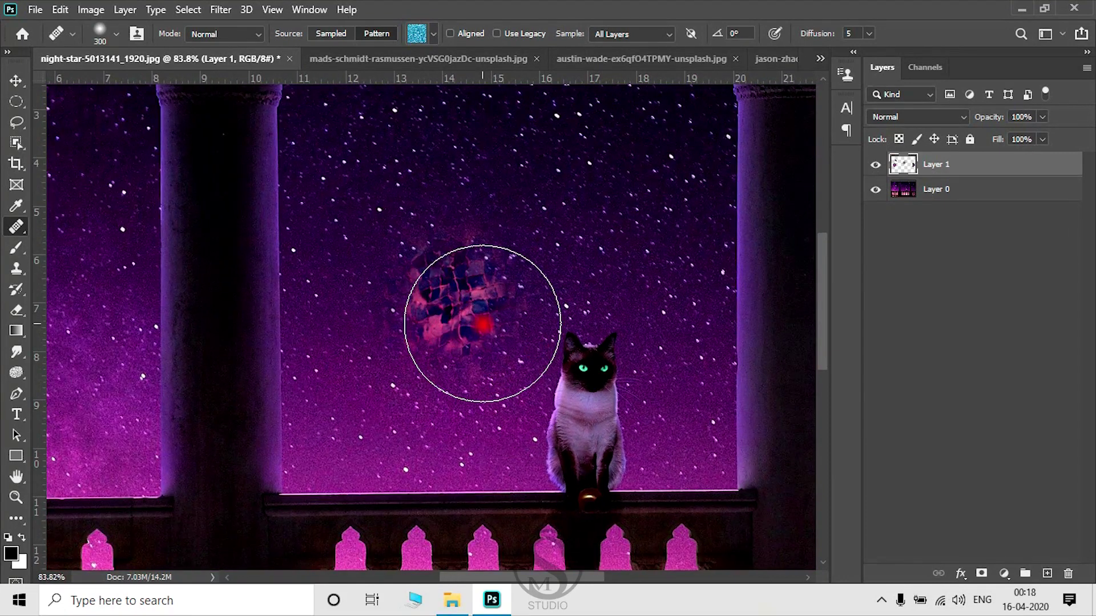
scroll(485, 365, "up", 2)
scroll(502, 363, "up", 2)
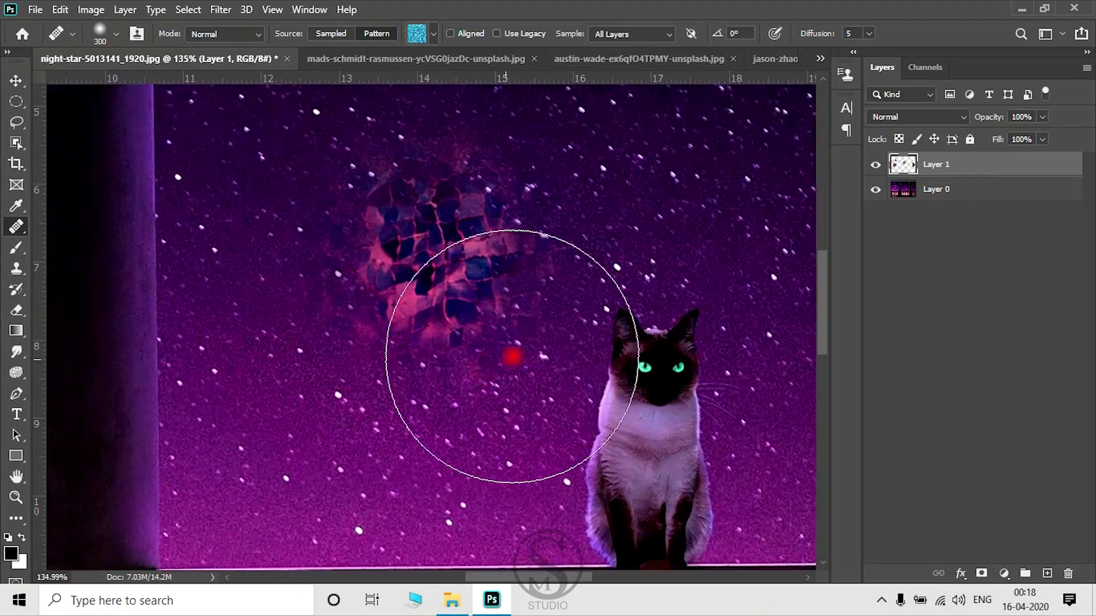
left_click_drag(563, 293, 399, 313)
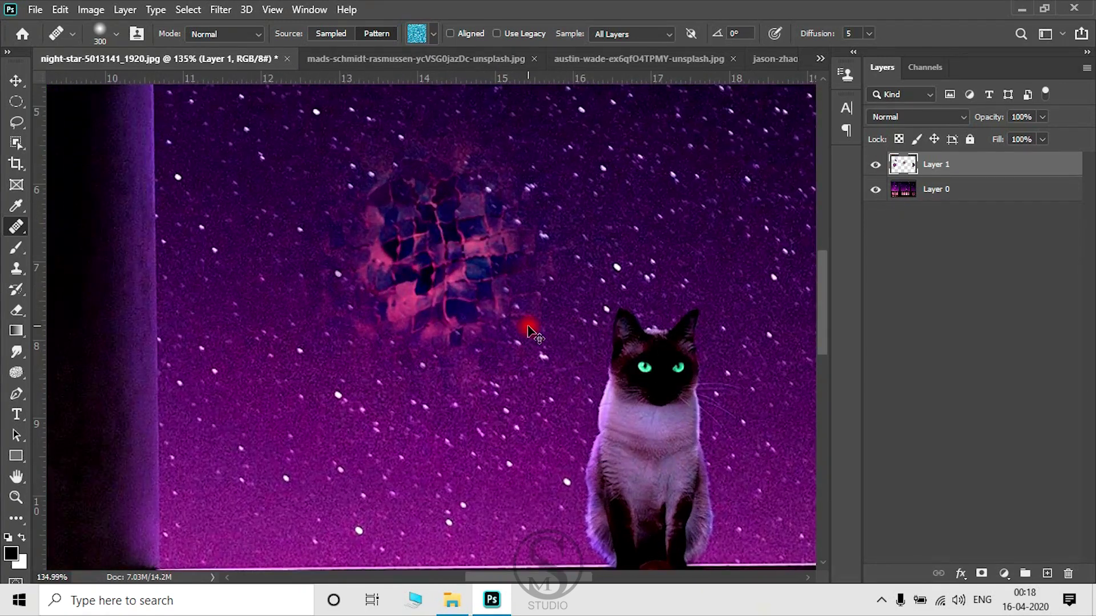
Switch the pattern source to the dark green pattern in the Trees set
left_click(435, 34)
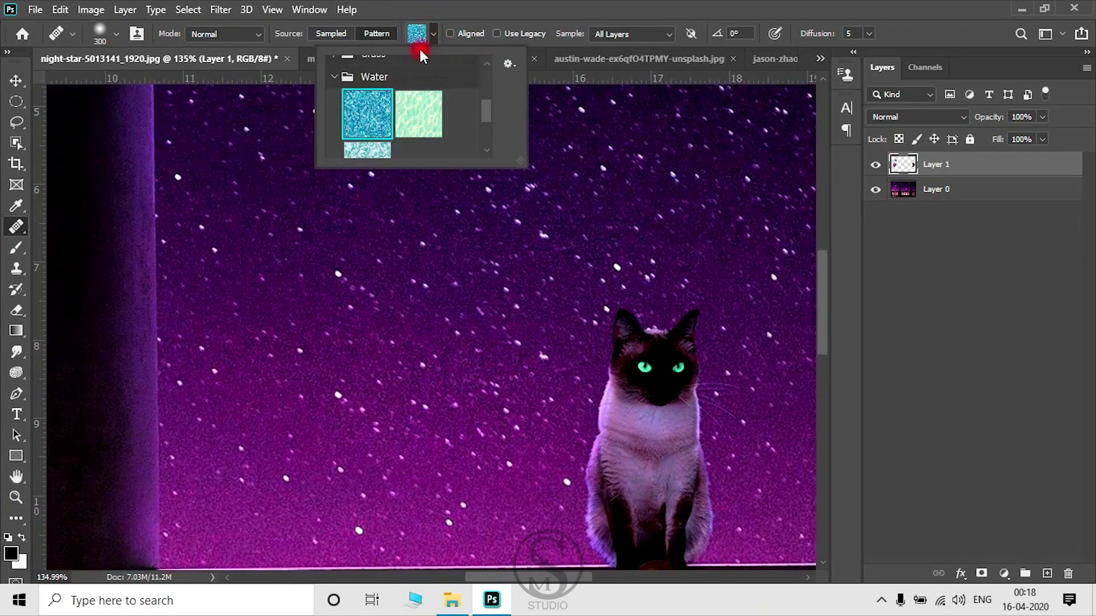
left_click(332, 78)
left_click(357, 102)
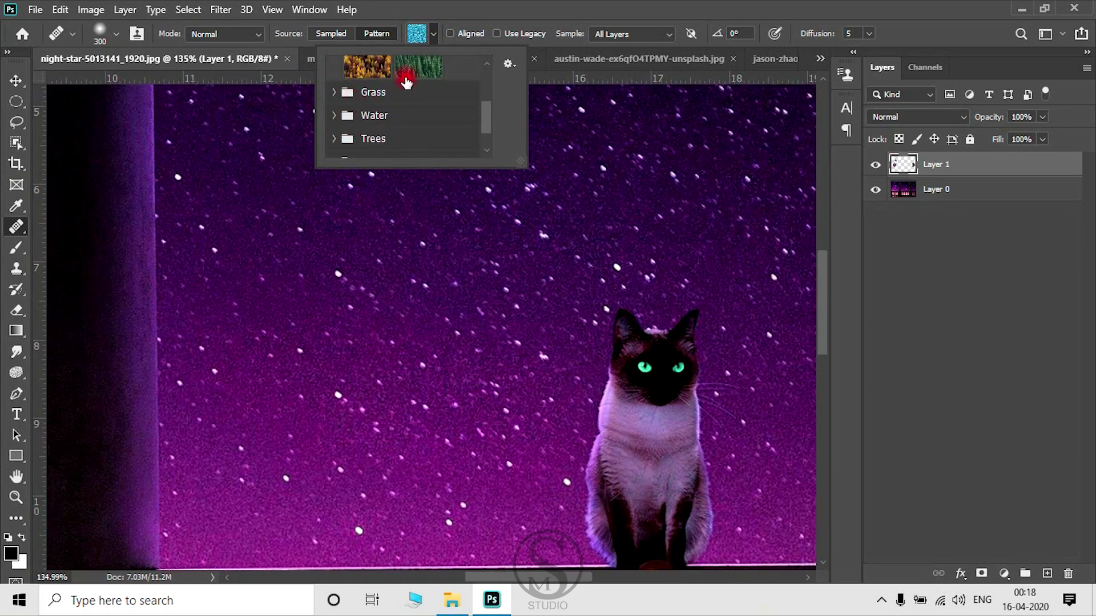
scroll(388, 97, "up", 1)
scroll(375, 130, "up", 1)
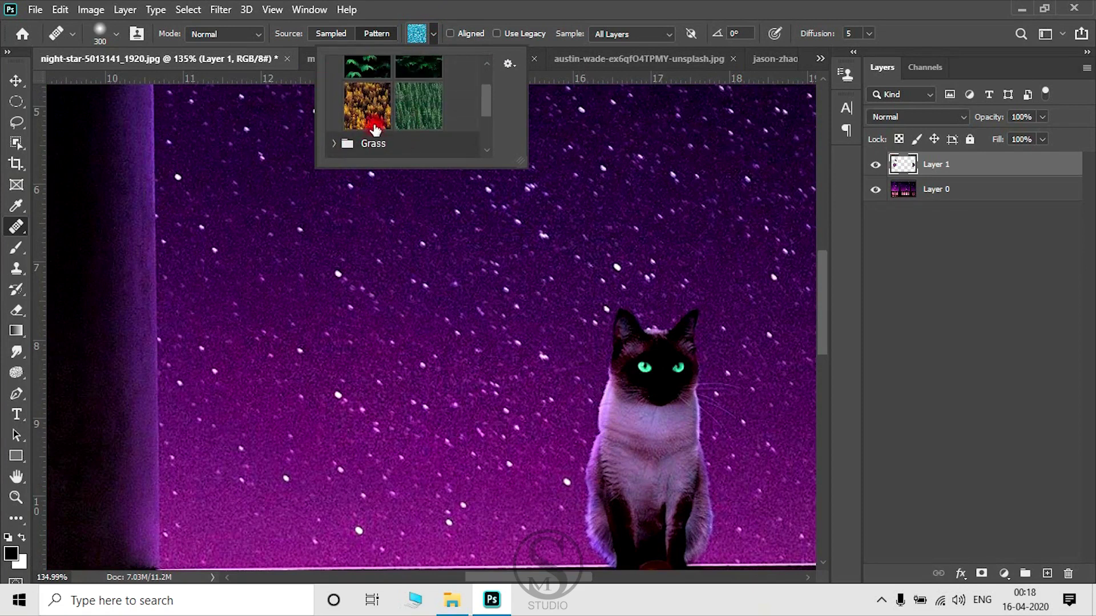
scroll(399, 108, "up", 1)
scroll(402, 113, "up", 1)
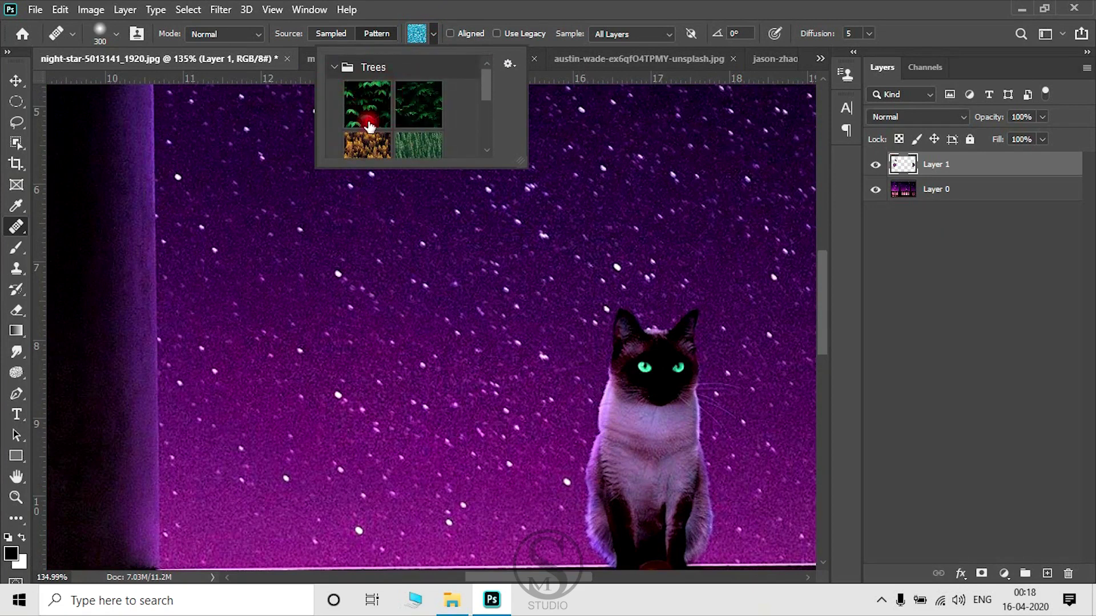
double_click(368, 103)
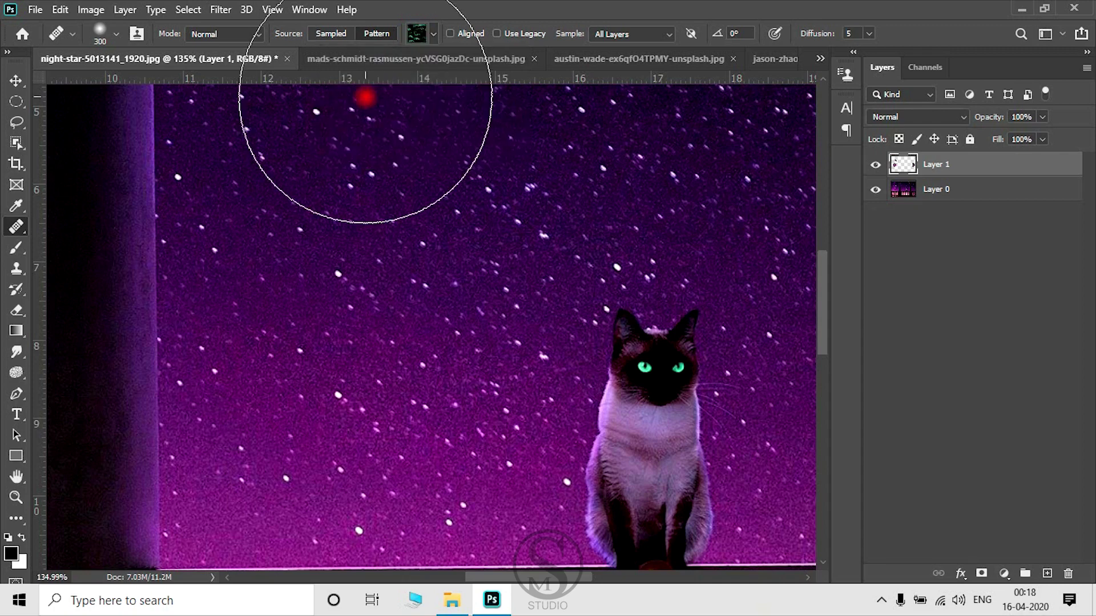
Heal over the cat on the railing with the Trees pattern and pan around it
scroll(426, 260, "down", 2)
scroll(425, 260, "down", 2)
scroll(692, 240, "left", 3)
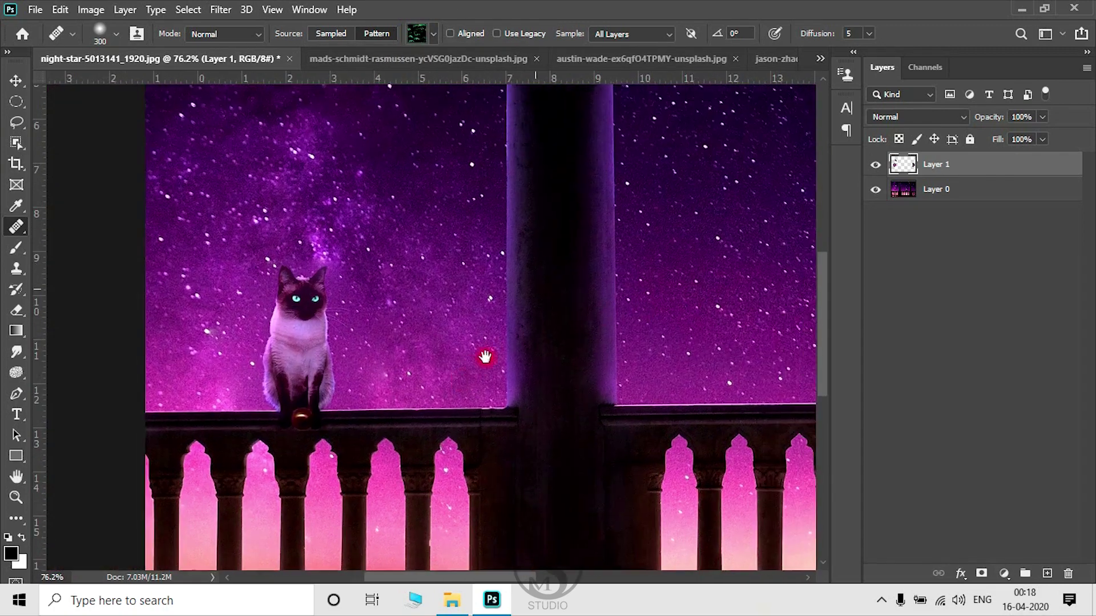
scroll(420, 311, "up", 1)
scroll(420, 311, "right", 5)
scroll(421, 311, "down", 1)
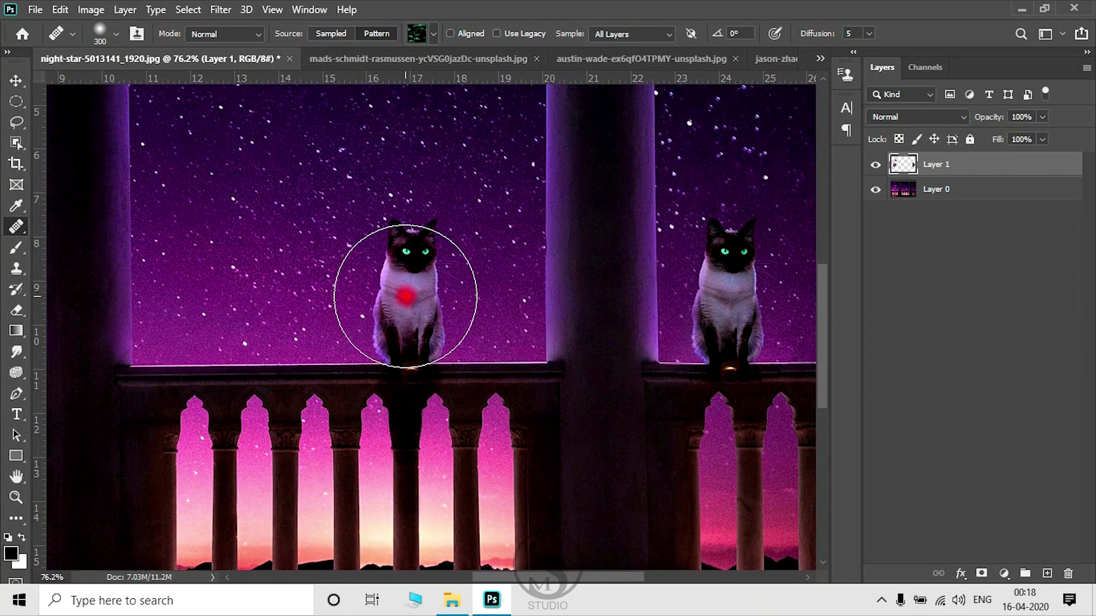
left_click(407, 294)
scroll(522, 411, "up", 1)
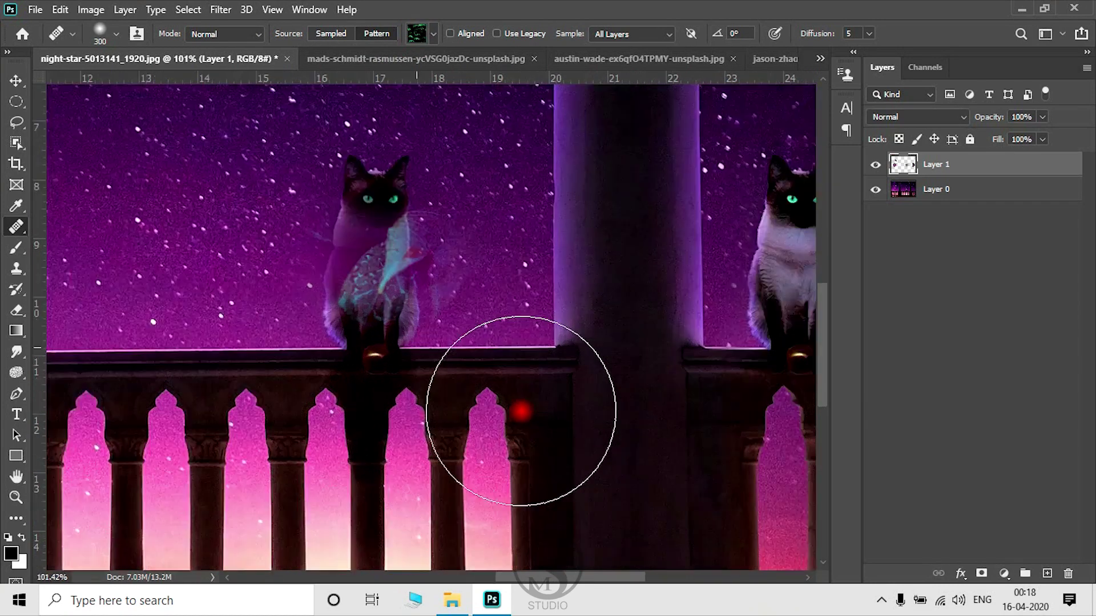
scroll(518, 409, "up", 1)
scroll(409, 412, "up", 2)
scroll(408, 413, "up", 1)
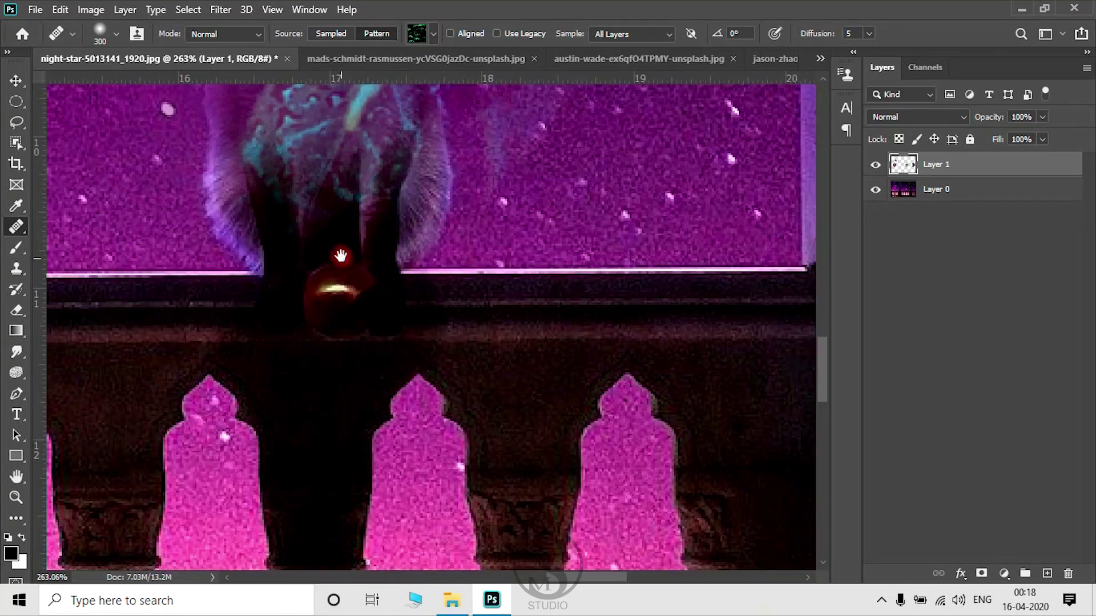
left_click_drag(403, 260, 437, 451)
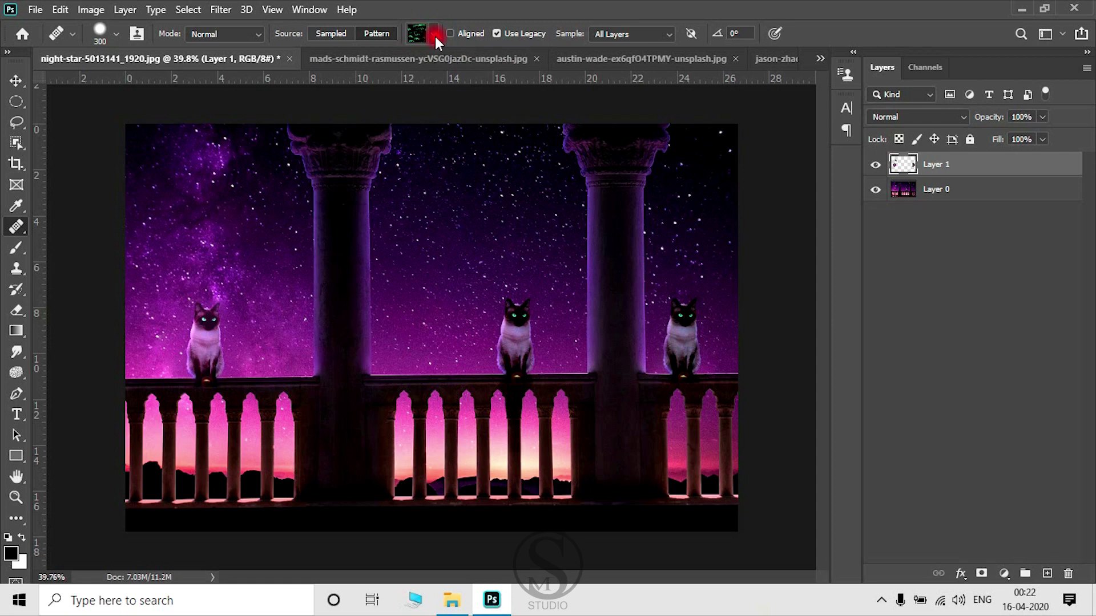
Return the healing source to Sampled and activate the Move tool
left_click(326, 36)
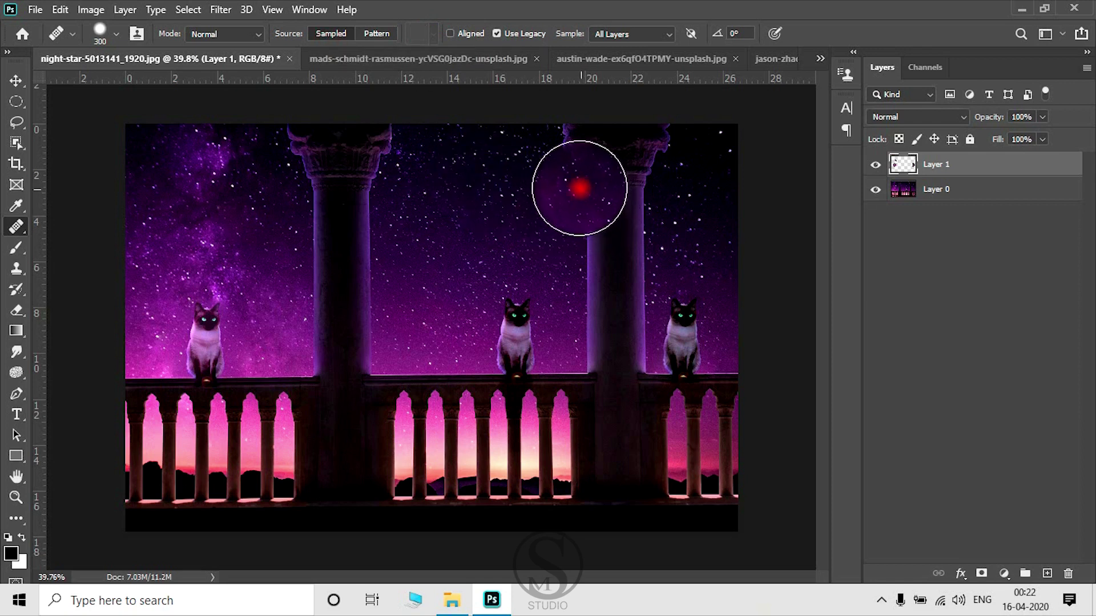
left_click(16, 80)
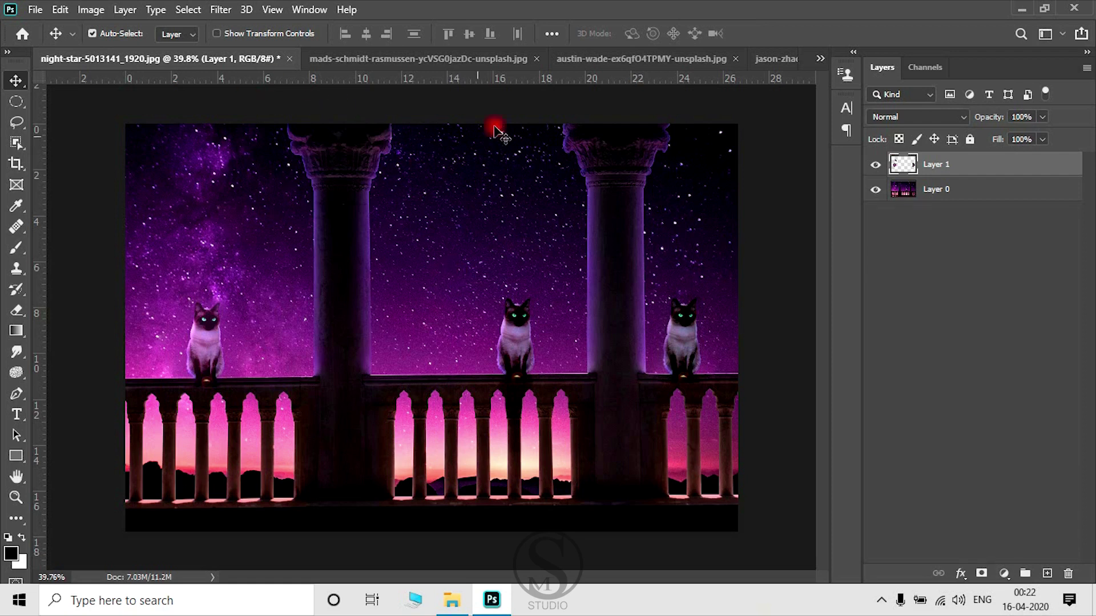
Switch to the austin-wade close-up portrait and zoom onto the face
left_click(367, 60)
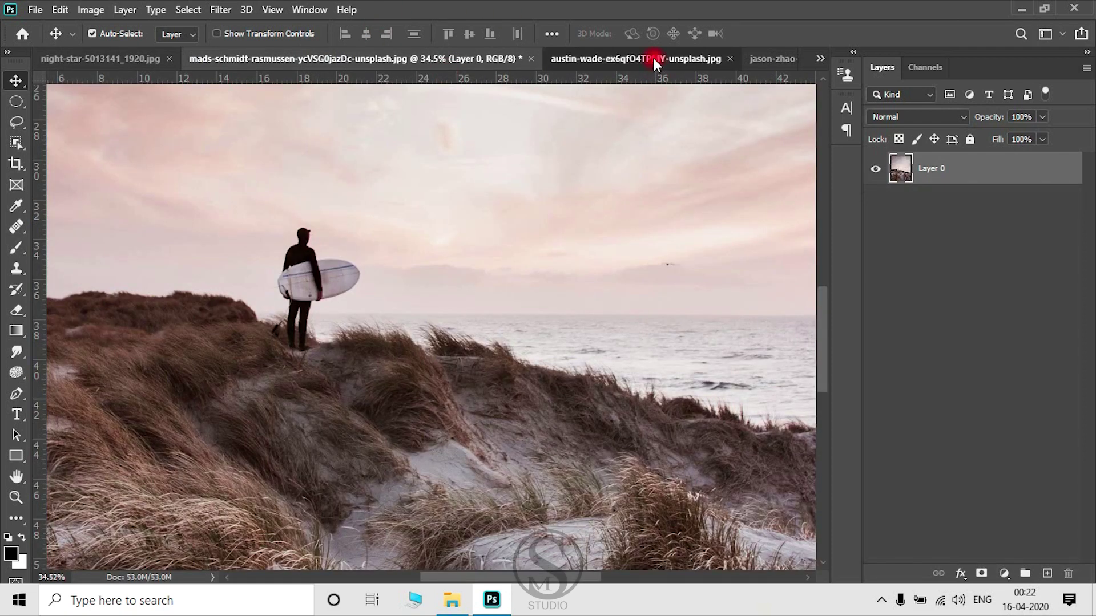
left_click(653, 58)
scroll(345, 389, "up", 3)
scroll(344, 388, "up", 2)
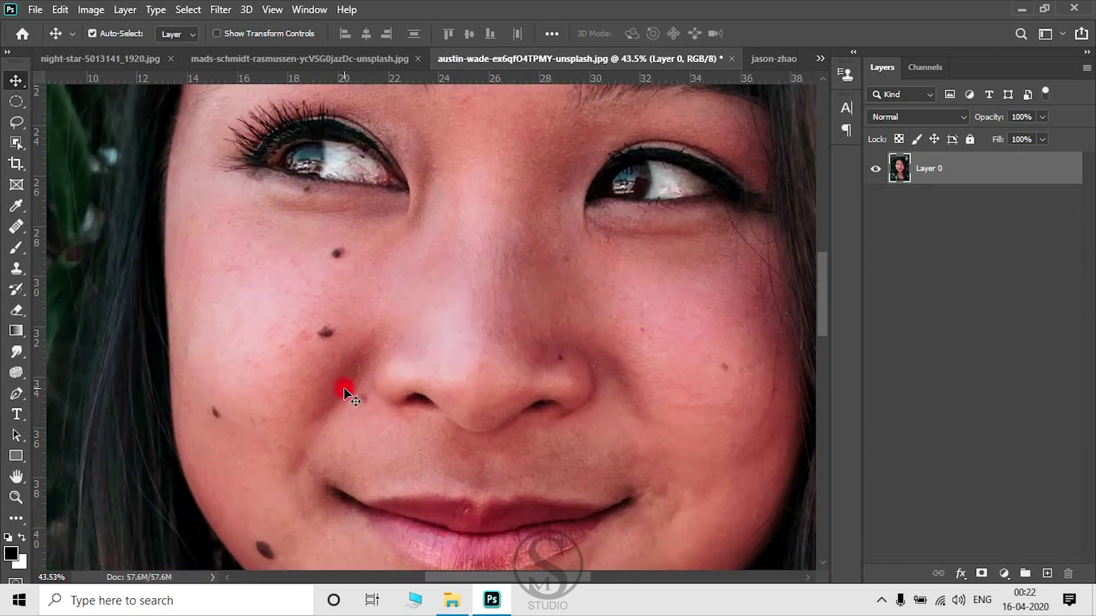
scroll(337, 399, "up", 2)
scroll(393, 377, "down", 2)
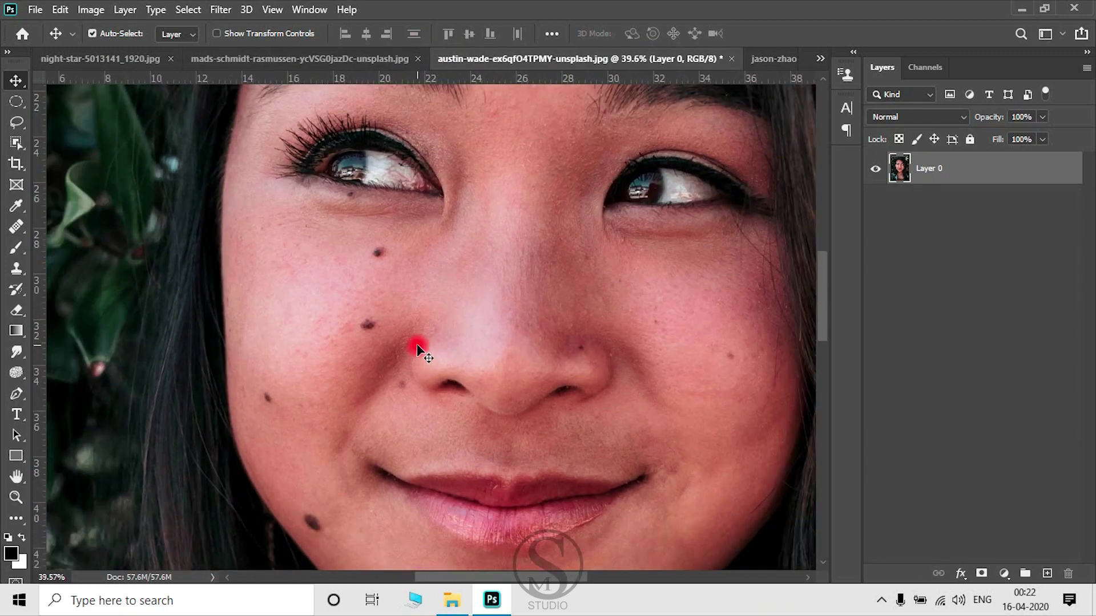
scroll(418, 354, "down", 1)
scroll(418, 350, "up", 1)
scroll(419, 348, "up", 1)
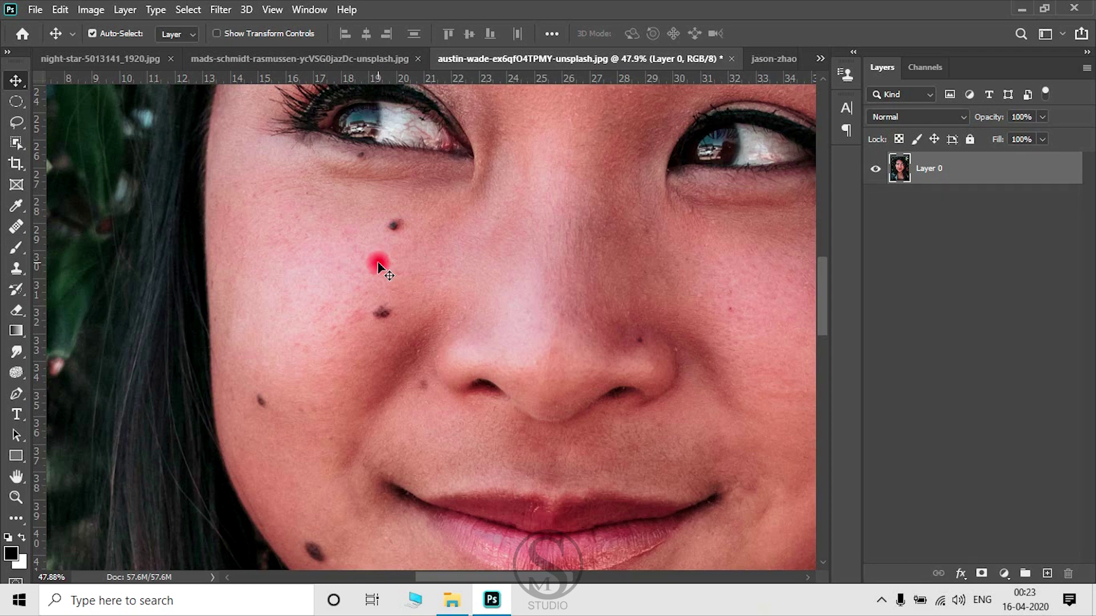
Add a new empty Layer 1 above the portrait photo
left_click(314, 277)
left_click(1000, 116)
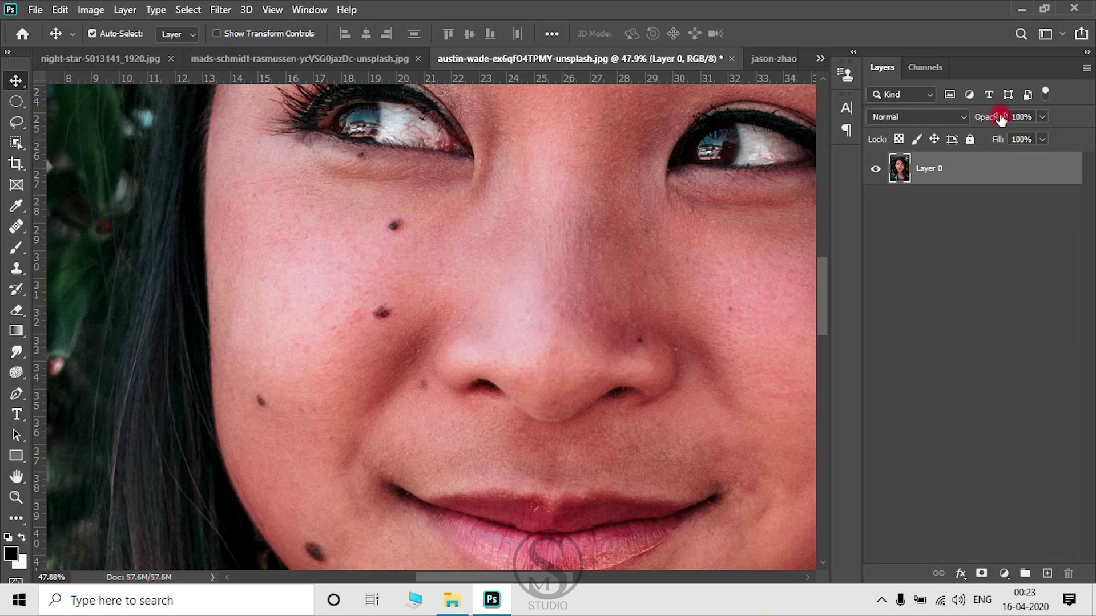
left_click(1048, 573)
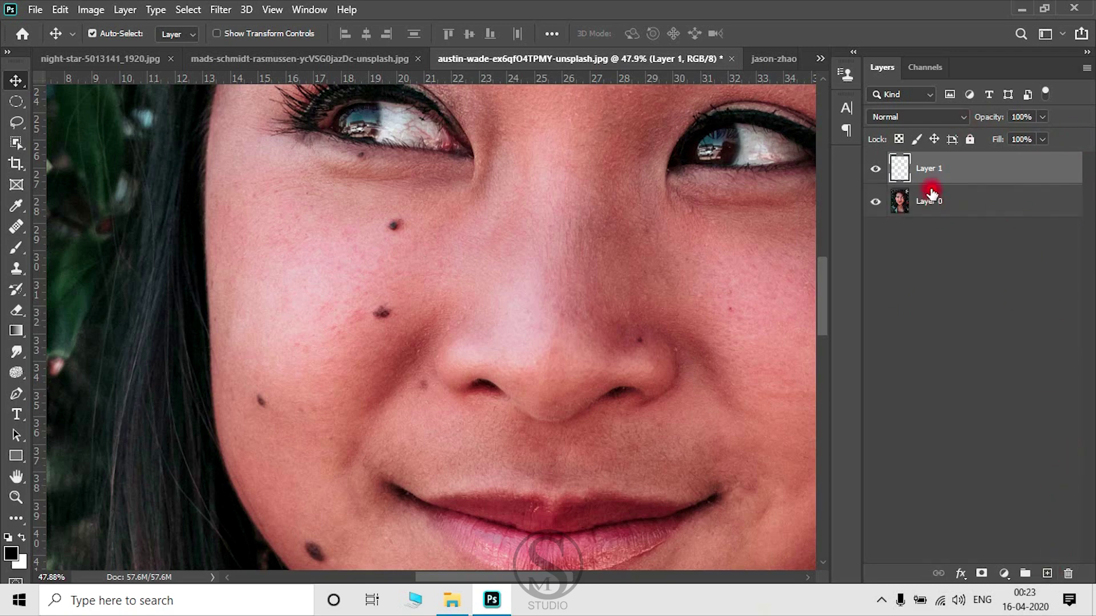
scroll(371, 245, "up", 1)
left_click(15, 226)
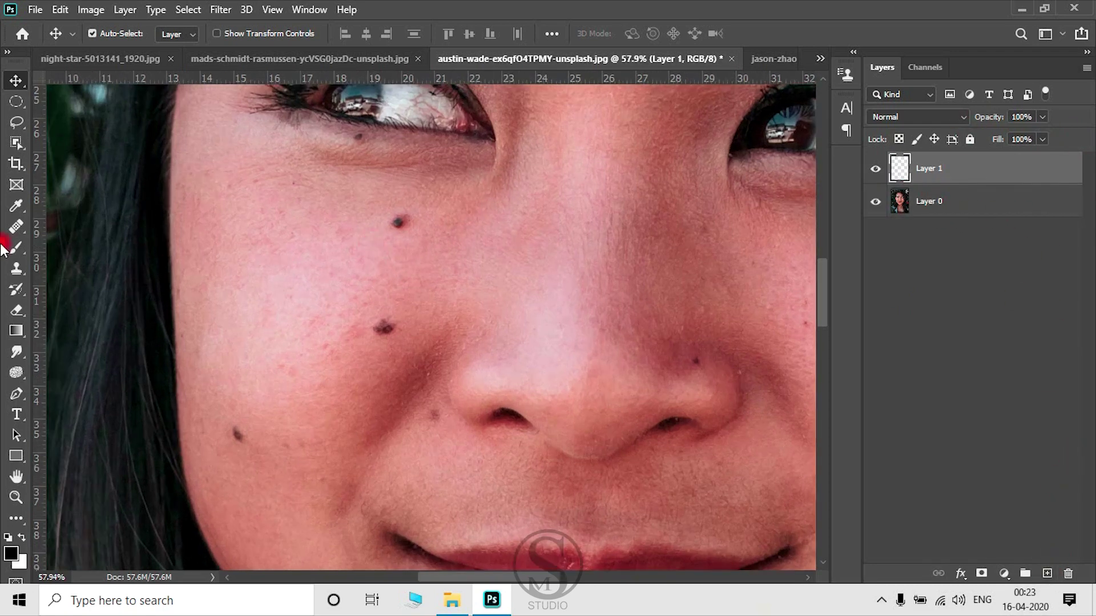
With a smaller Healing Brush, heal the mole below the eye from clean cheek skin
left_click(108, 242)
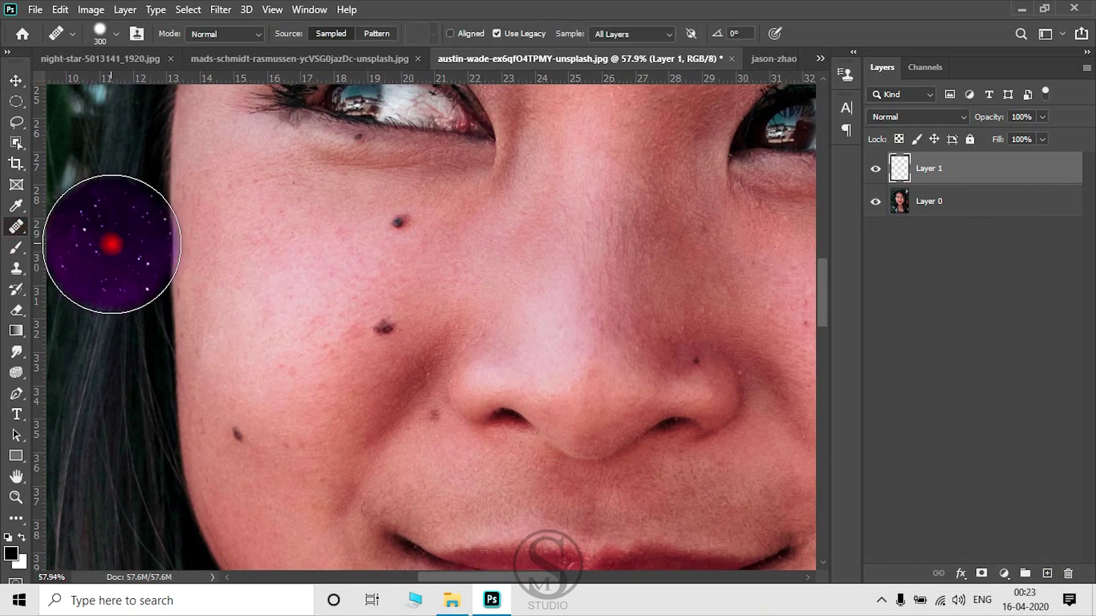
key("bracketleft")
key("bracketleft")
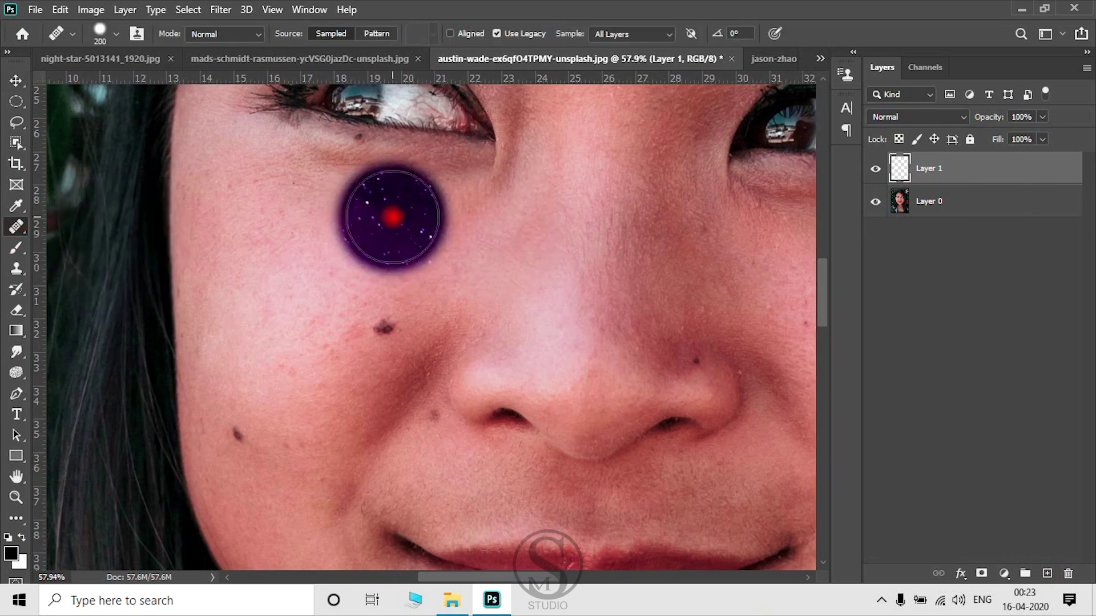
key("bracketleft")
key("bracketleft")
key("bracketleft")
scroll(393, 217, "up", 1)
scroll(392, 217, "up", 1)
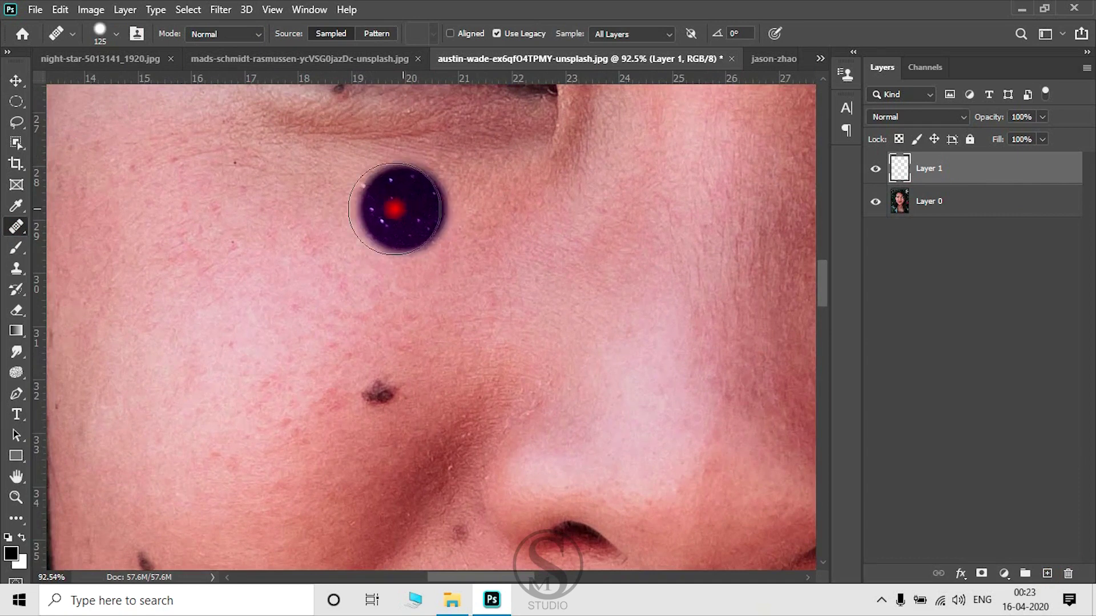
left_click(346, 227, "alt")
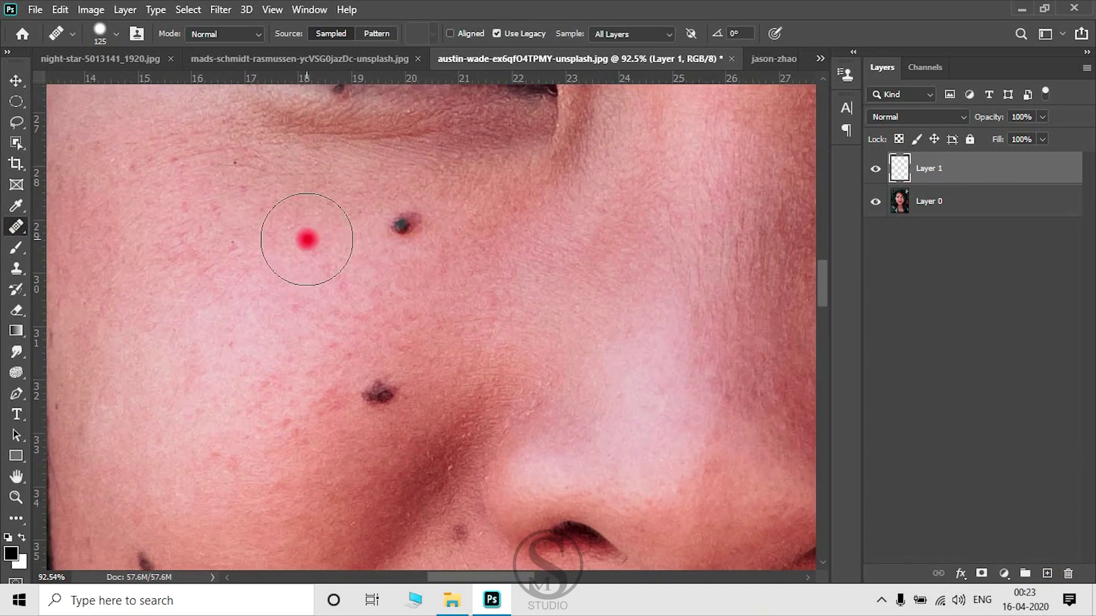
left_click(403, 226)
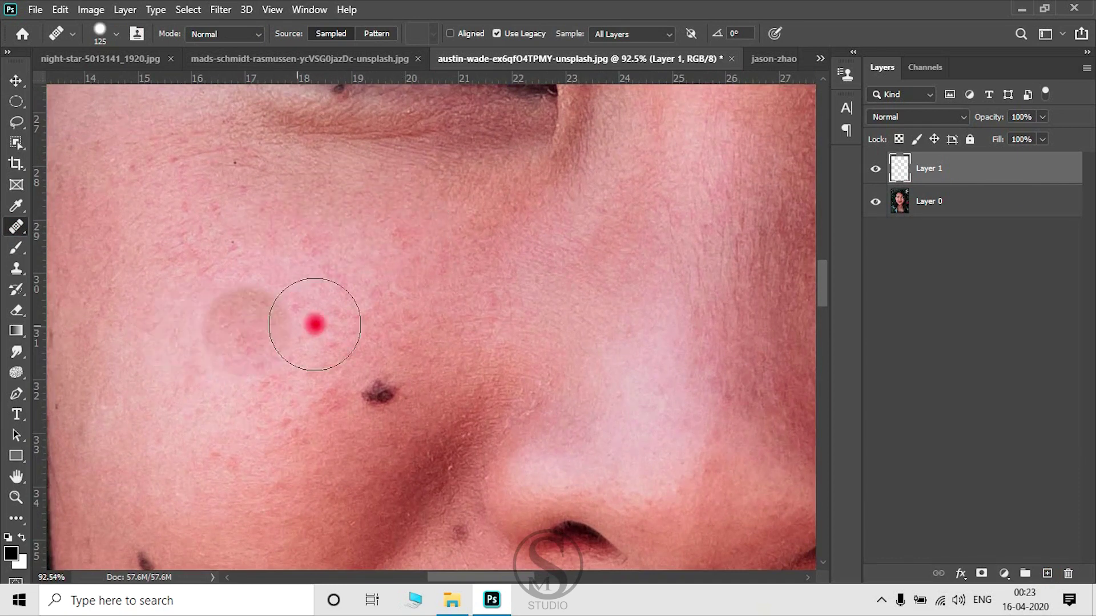
Heal the dark cheek mole again from fresh skin after undoing a poor first attempt
left_click_drag(305, 374, 465, 242)
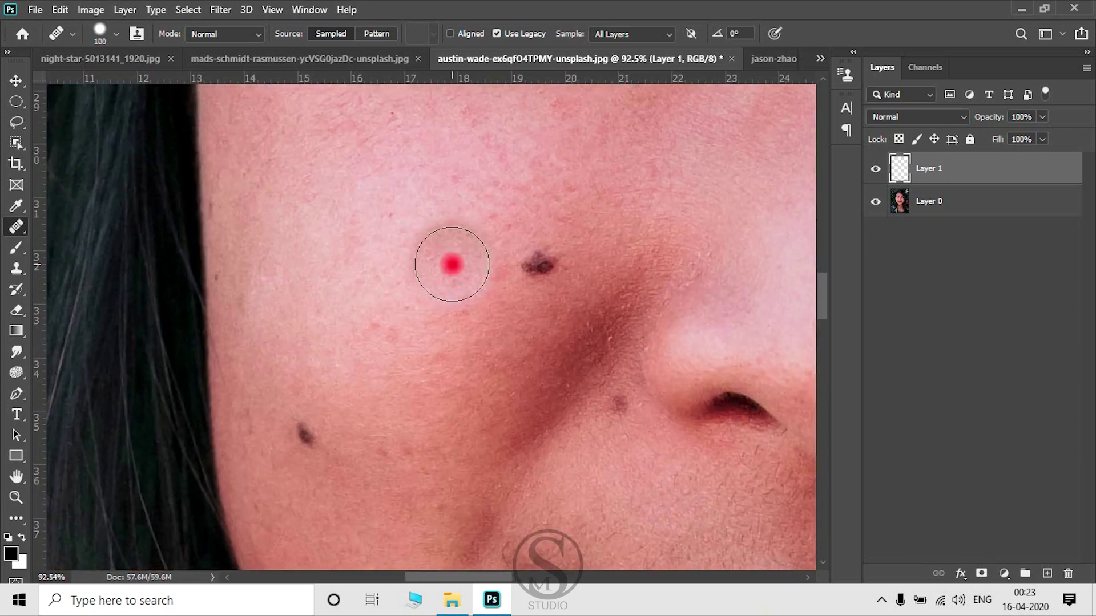
key("bracketleft")
key("bracketleft")
left_click(539, 248)
key("ctrl+z")
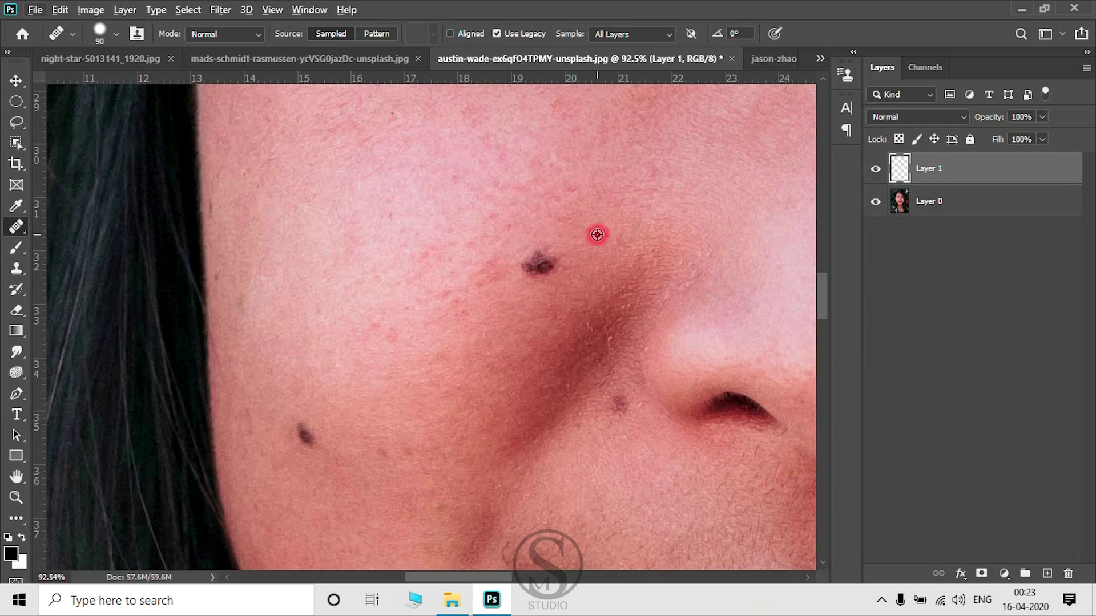
left_click(595, 240, "alt")
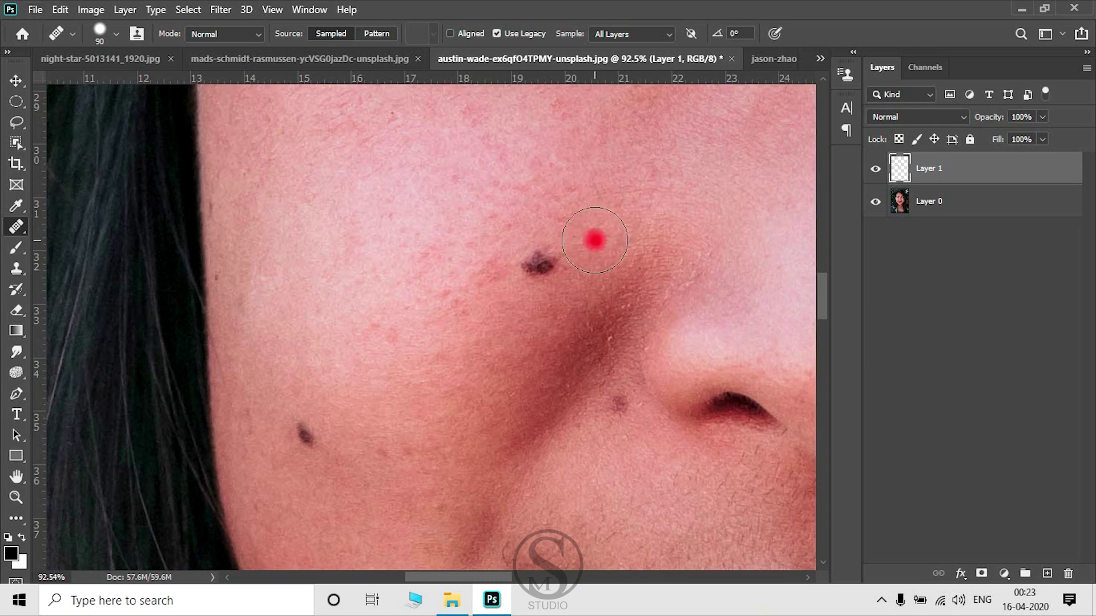
left_click(537, 260)
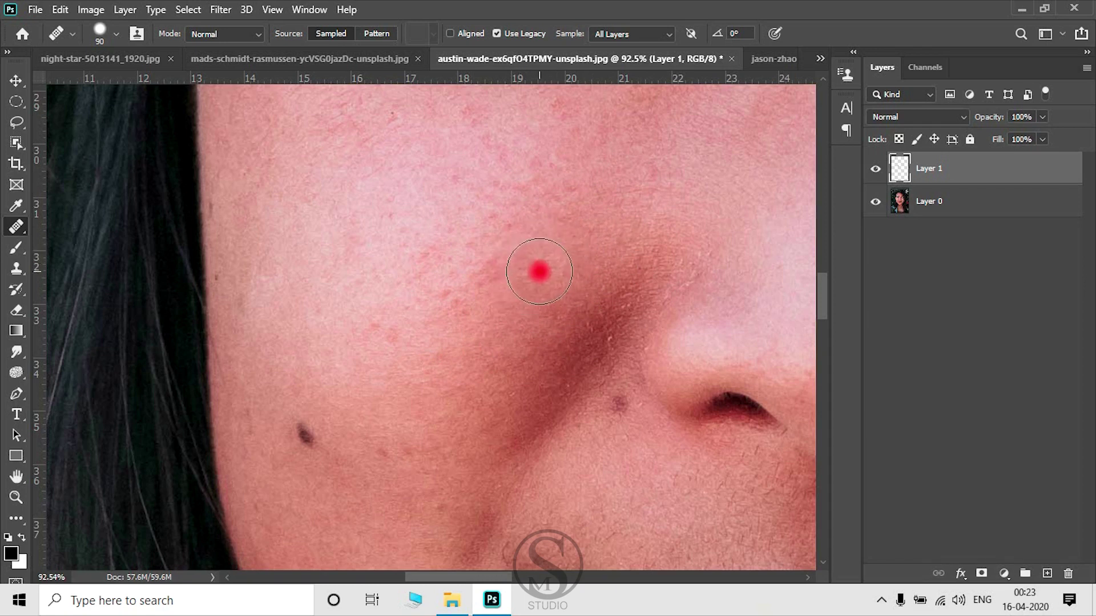
left_click_drag(539, 272, 536, 271)
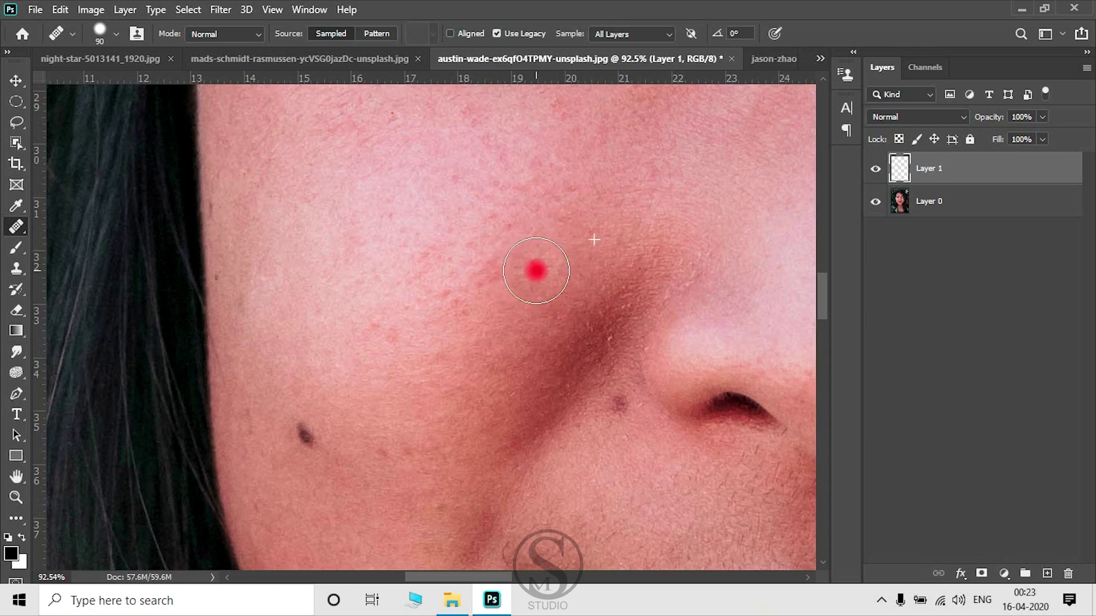
left_click_drag(424, 380, 473, 237)
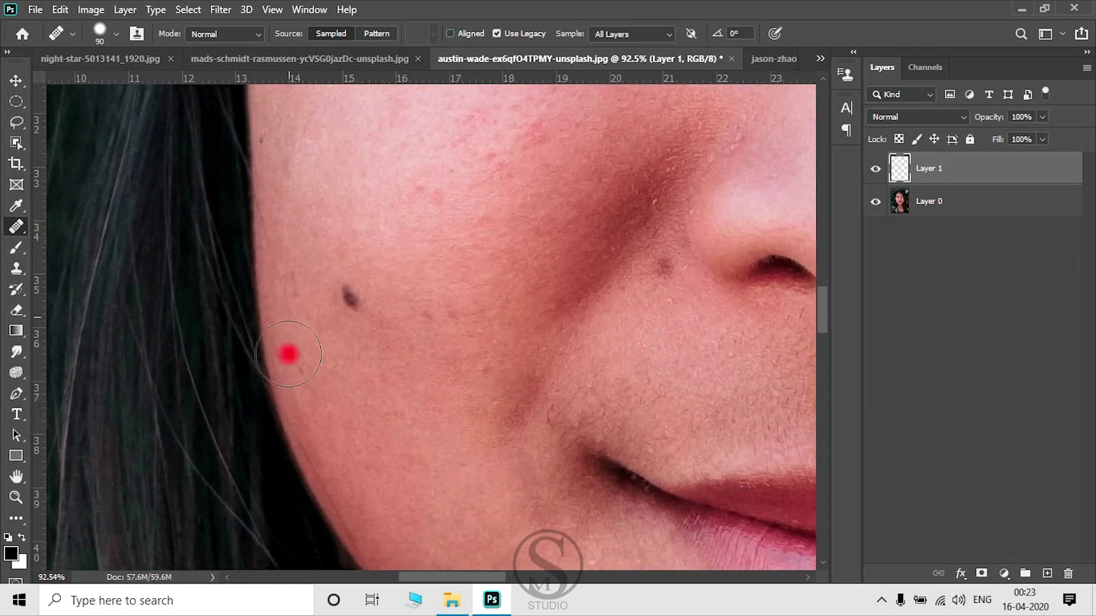
Heal the dark blemish on the lower left cheek from sampled clean skin
left_click(332, 251, "alt")
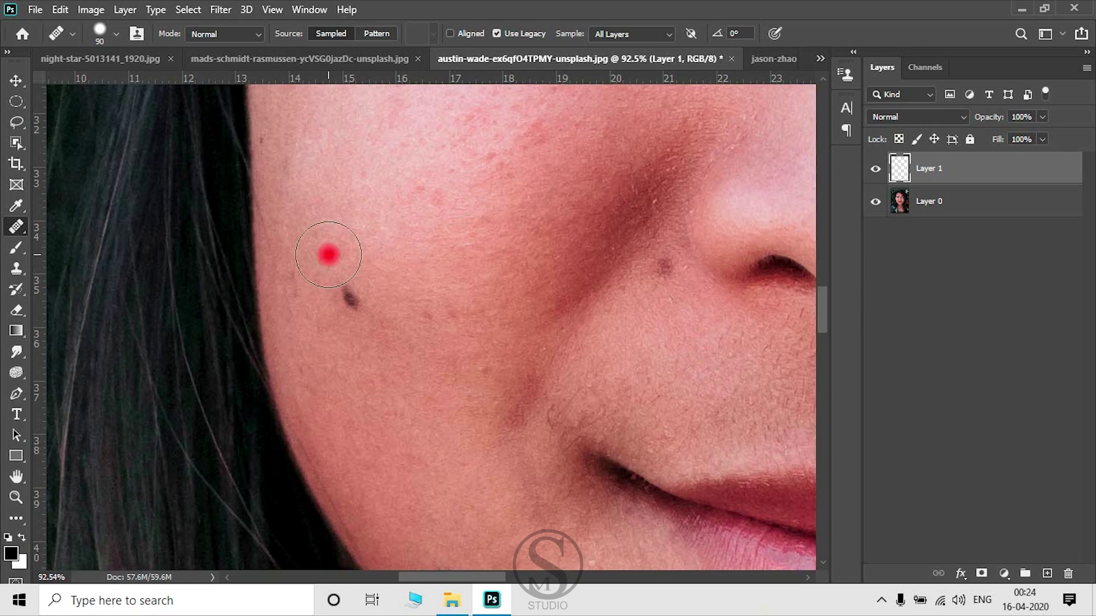
left_click(351, 296)
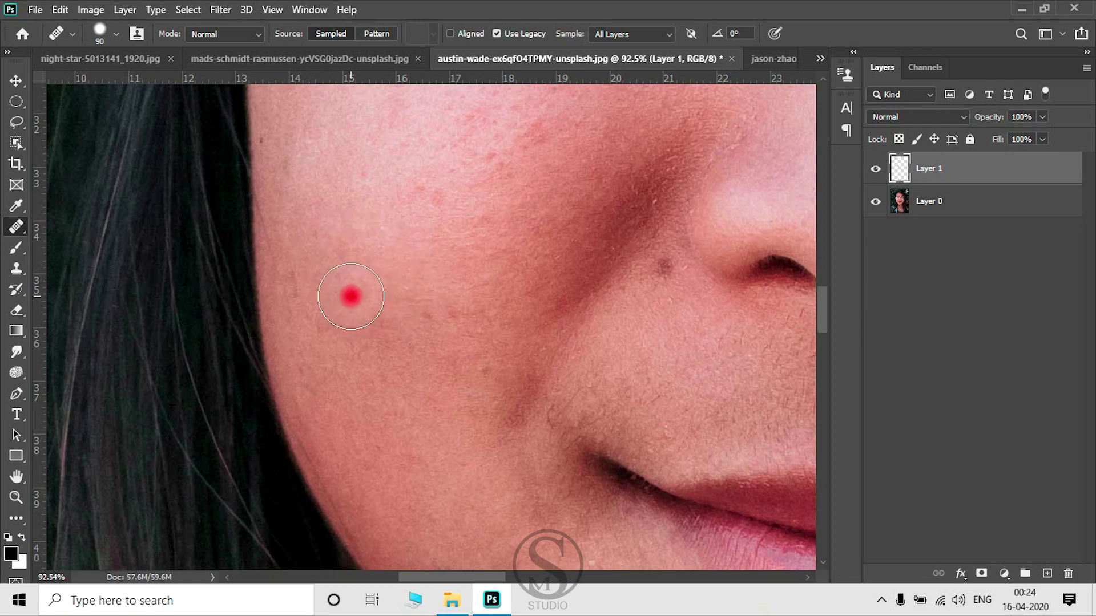
scroll(489, 387, "right", 5)
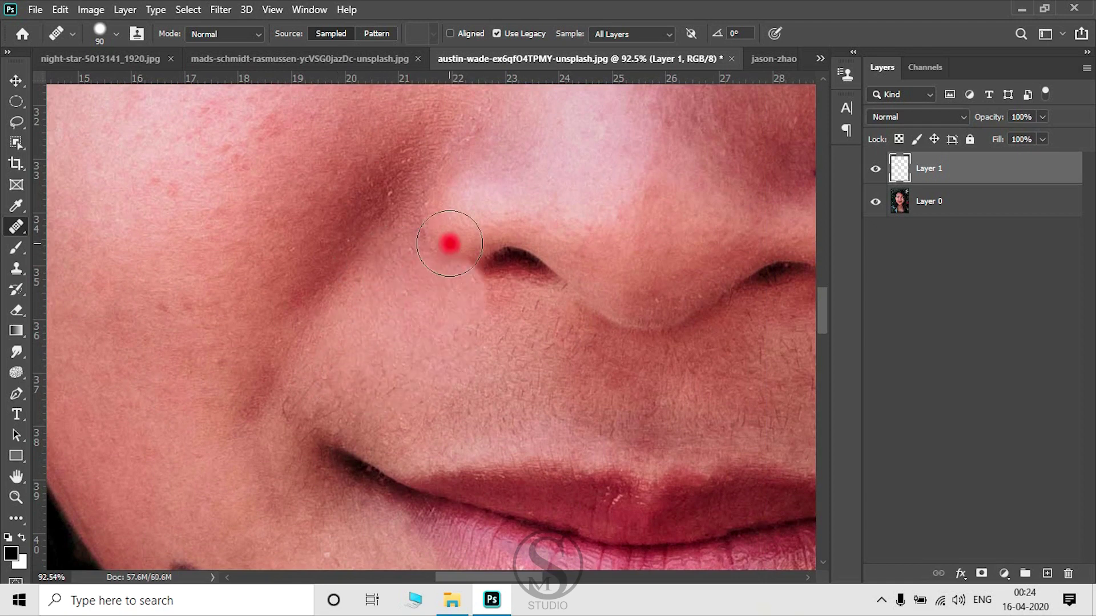
left_click_drag(564, 229, 351, 403)
scroll(351, 403, "up", 2)
scroll(451, 296, "right", 3)
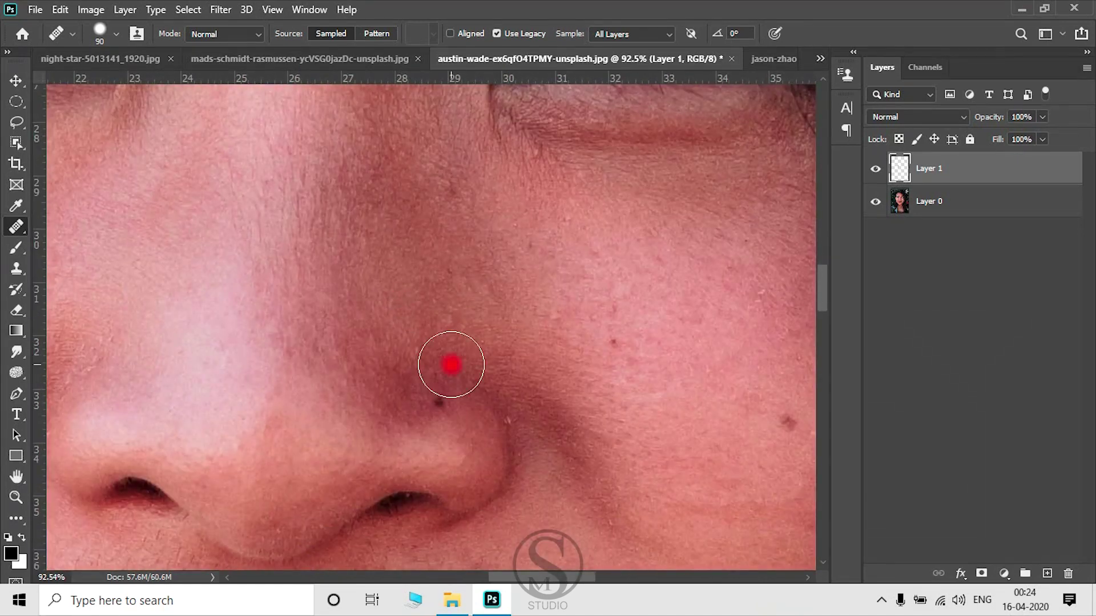
scroll(450, 362, "right", 3)
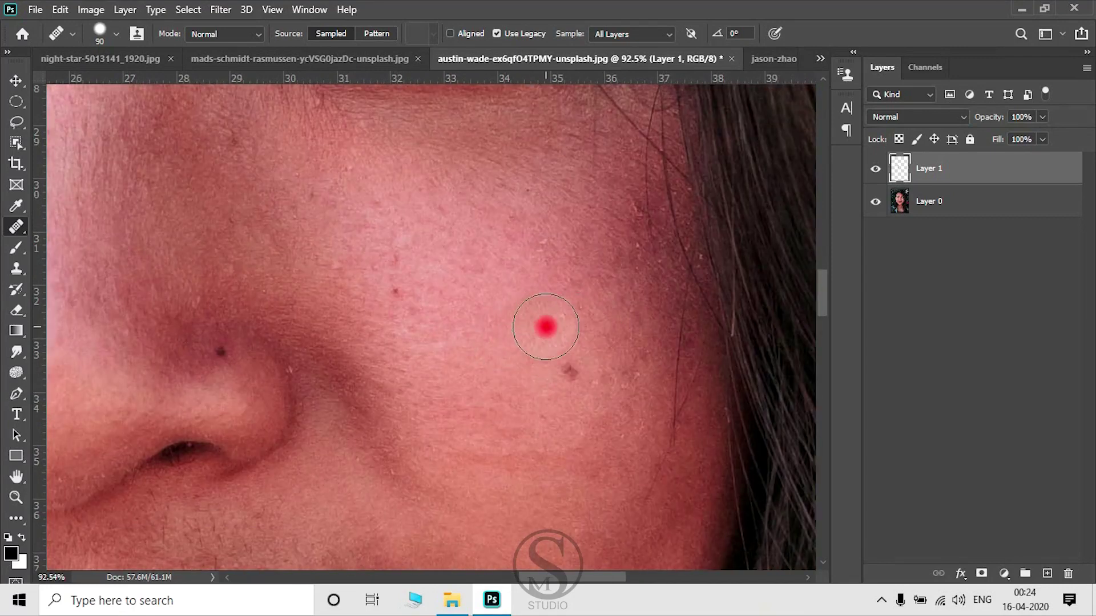
With a smaller brush, heal the far-cheek blemish and the mole beside the nose
key("bracketleft")
key("bracketleft")
key("bracketleft")
key("bracketleft")
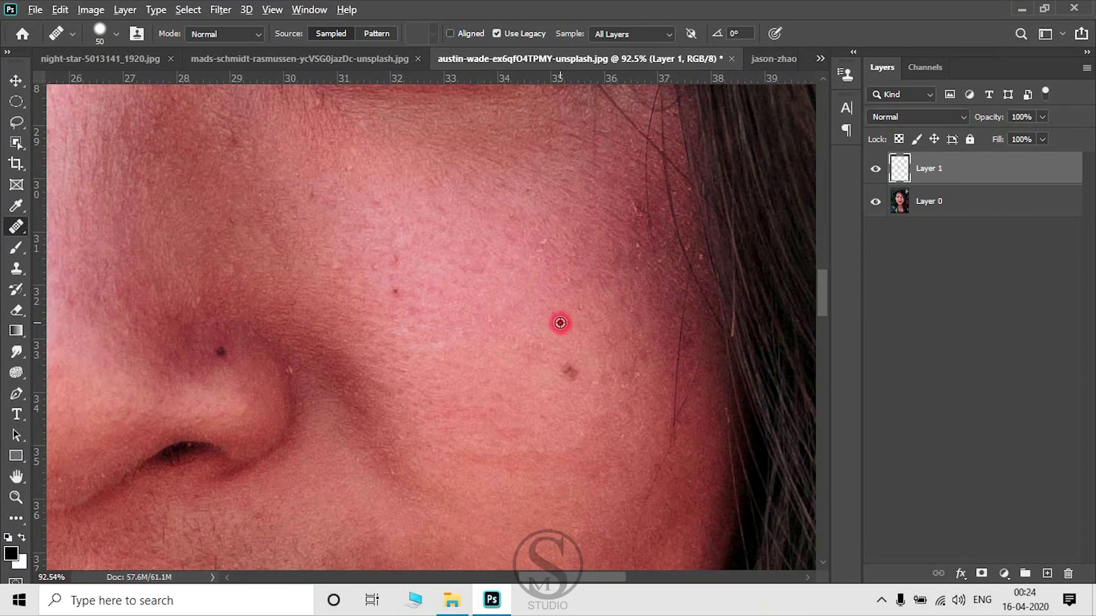
left_click(572, 372)
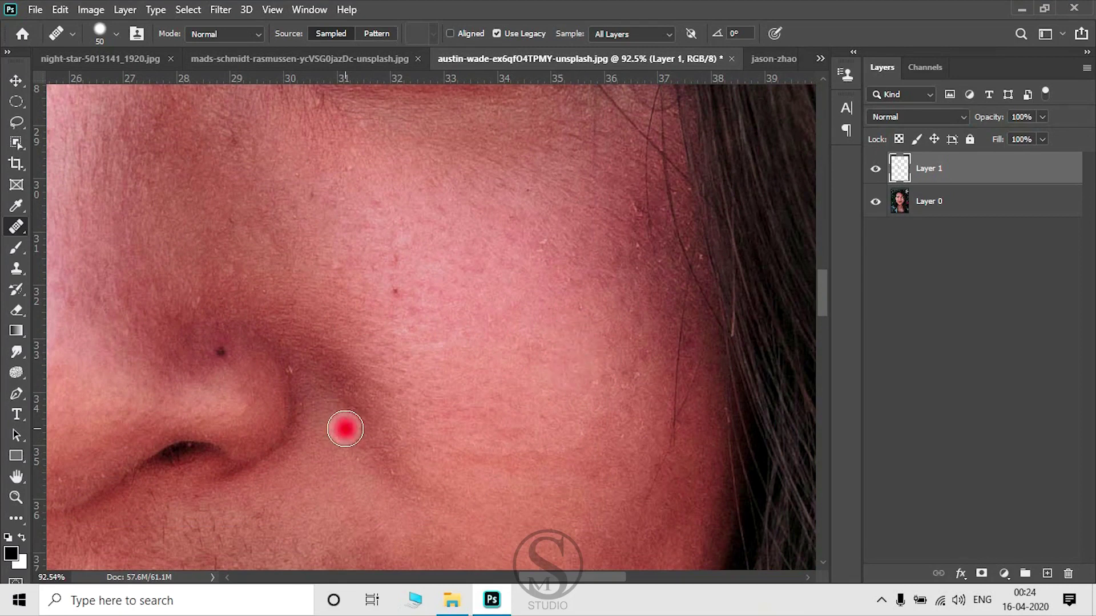
left_click(215, 331, "alt")
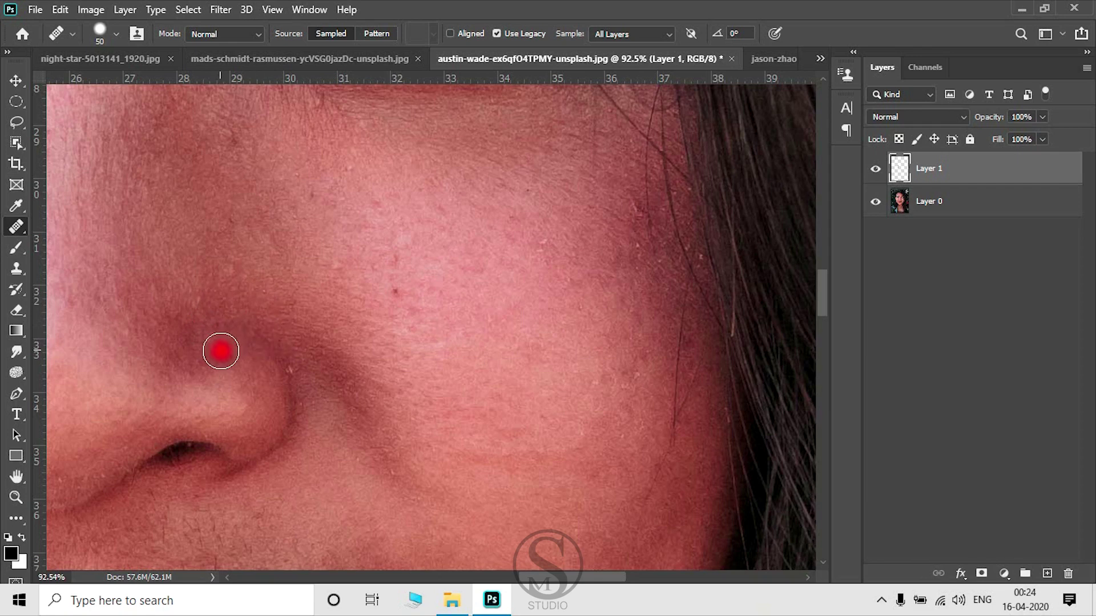
left_click(222, 351)
left_click_drag(215, 317, 489, 384)
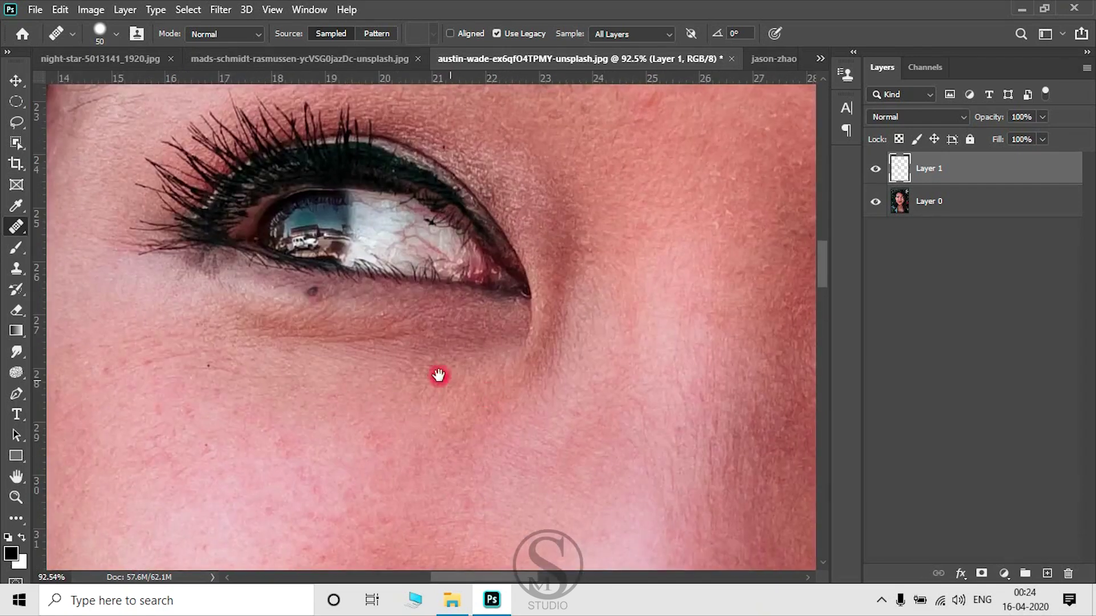
Shrink the brush and heal the dark blemish under the eye
scroll(399, 360, "up", 3)
scroll(343, 340, "up", 1)
key("bracketleft")
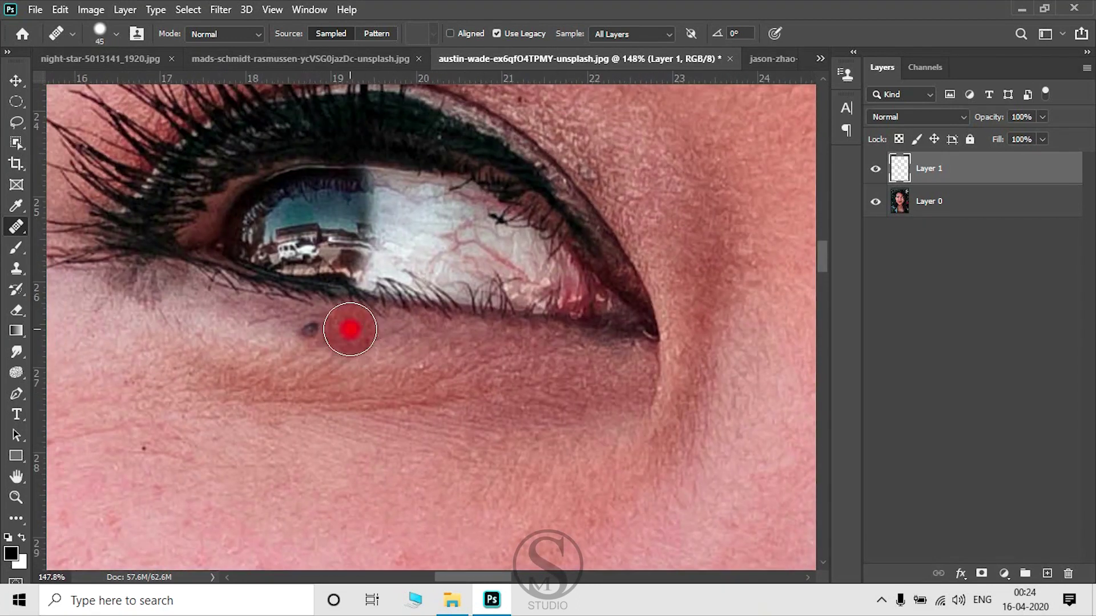
key("bracketleft")
key("bracketleft")
key("bracketleft")
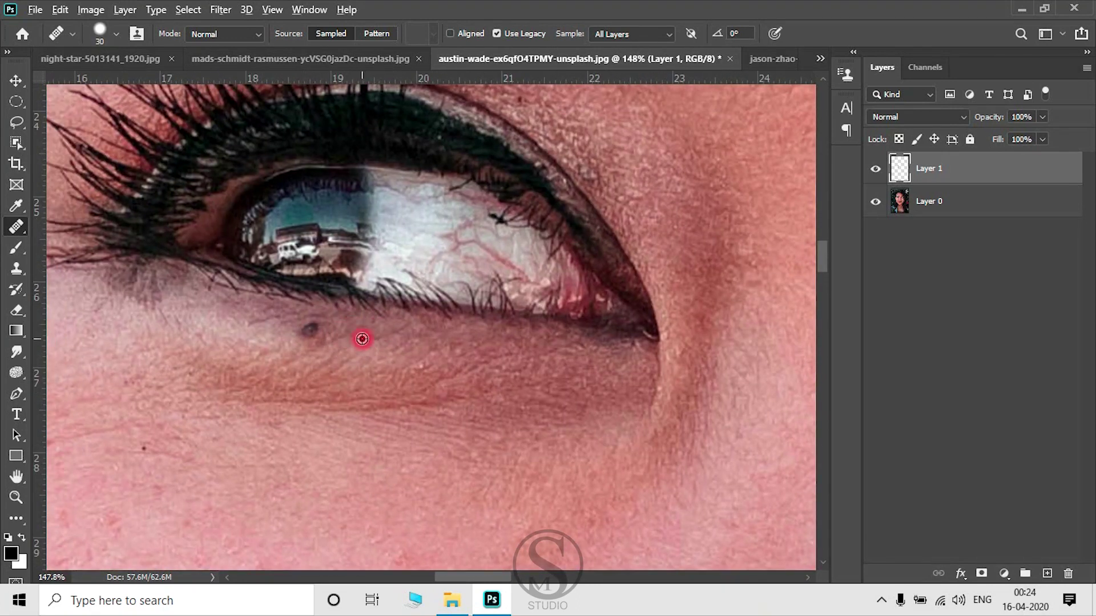
left_click(311, 331)
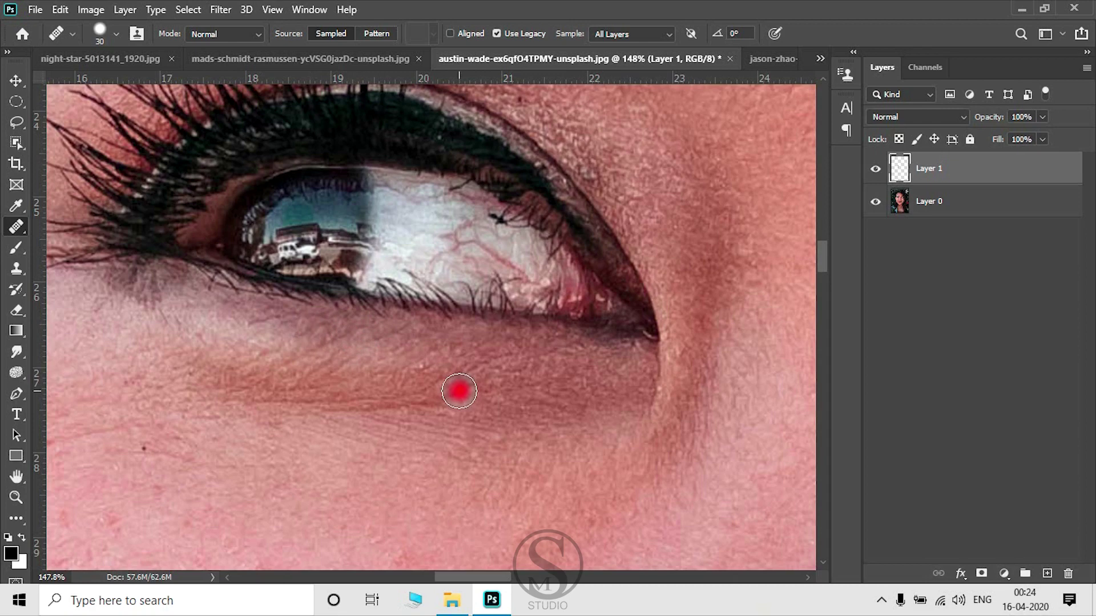
Sample clean skin beside the chin and paint over the dark chin mole
scroll(458, 391, "down", 2)
scroll(457, 387, "down", 2)
scroll(457, 387, "down", 4)
scroll(458, 392, "down", 2)
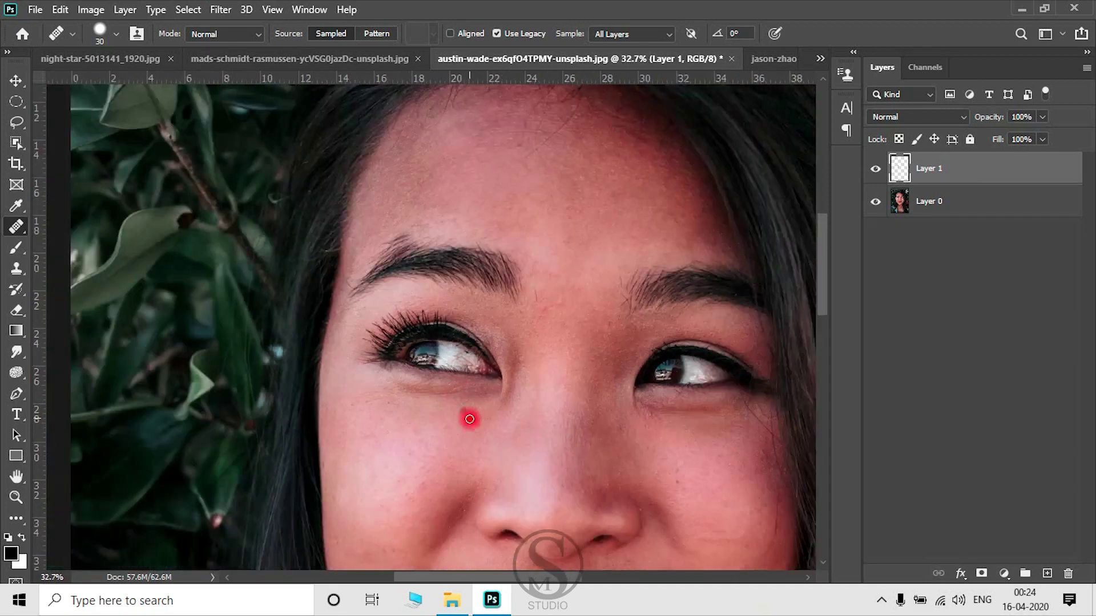
left_click_drag(470, 420, 418, 225)
scroll(344, 448, "up", 3)
scroll(329, 400, "up", 3)
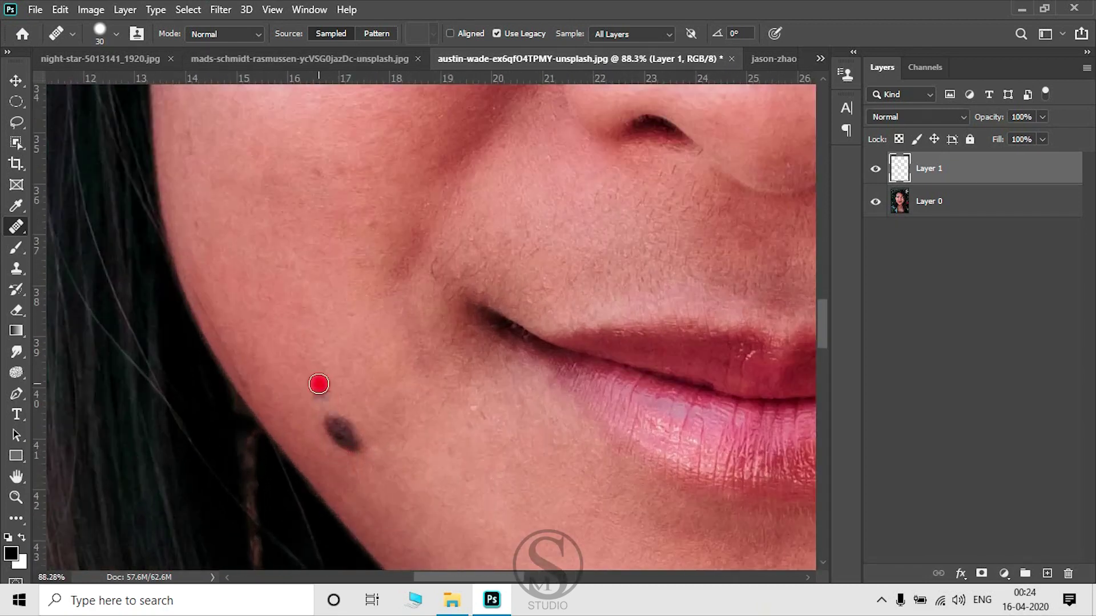
scroll(351, 428, "up", 1)
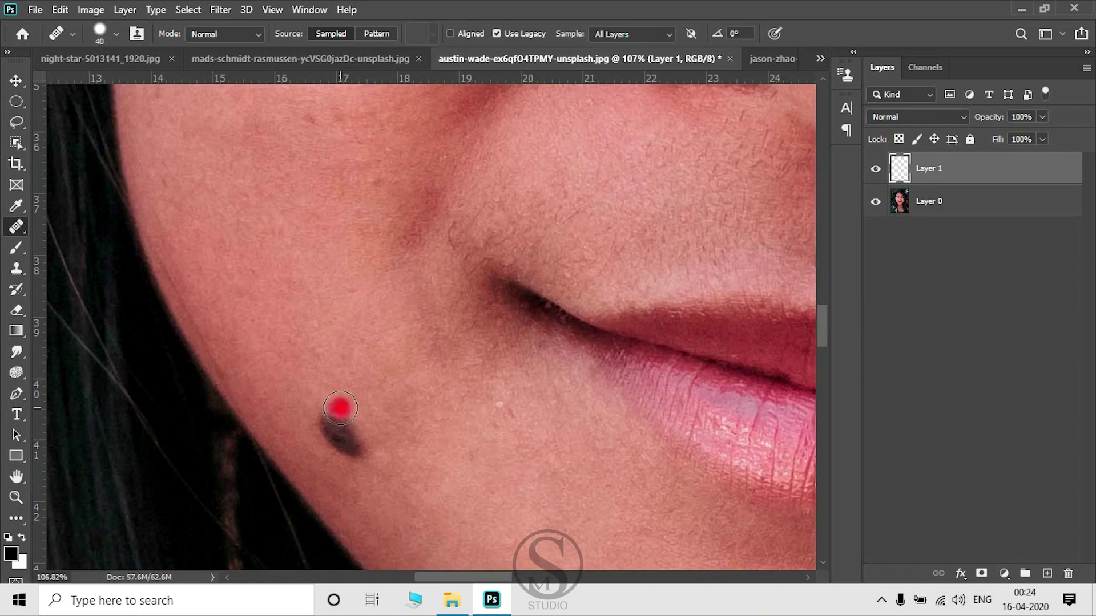
left_click(278, 418, "alt")
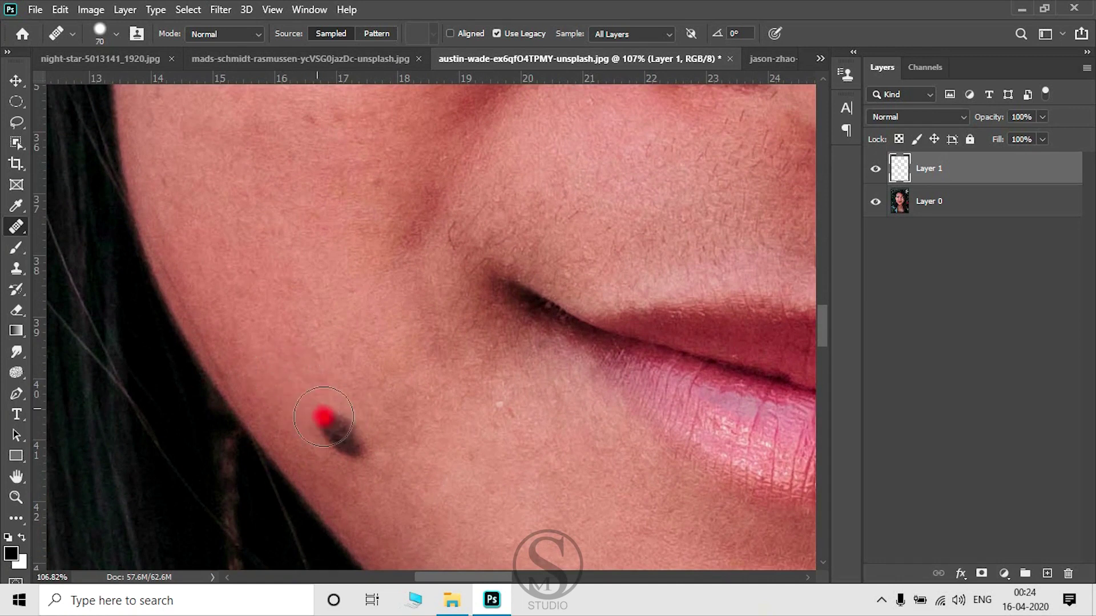
left_click_drag(326, 427, 343, 441)
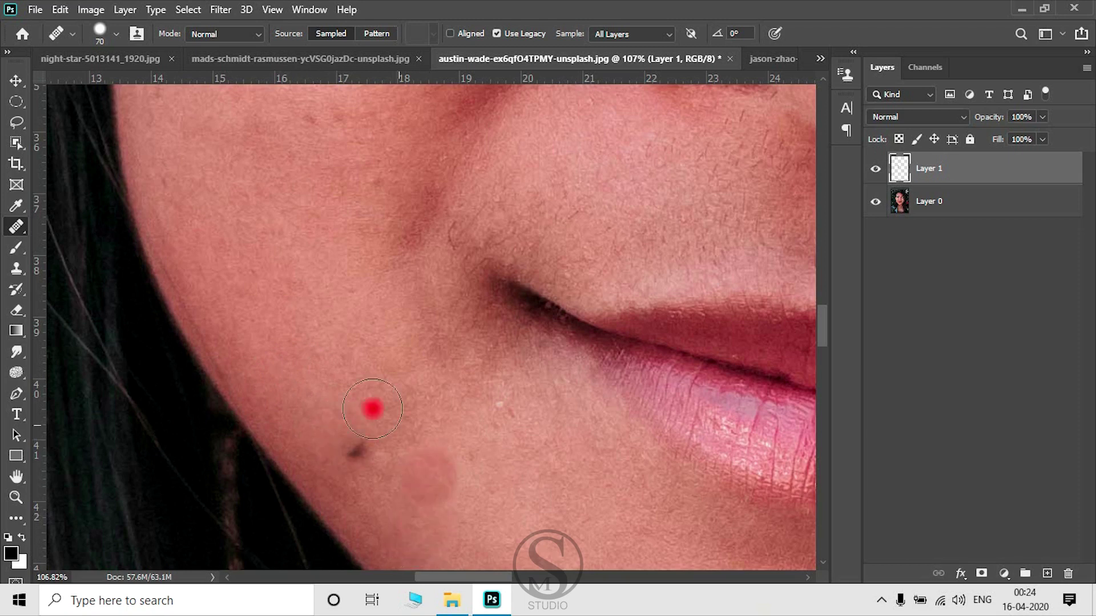
Resample nearby skin and heal the remaining small chin spot
left_click(398, 492, "alt")
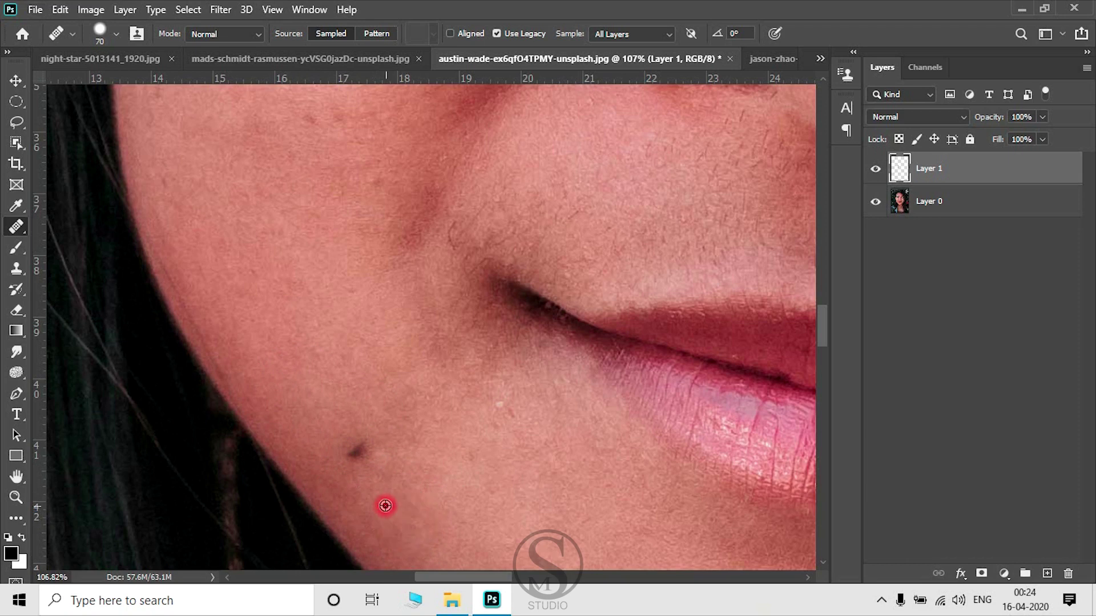
left_click(357, 454)
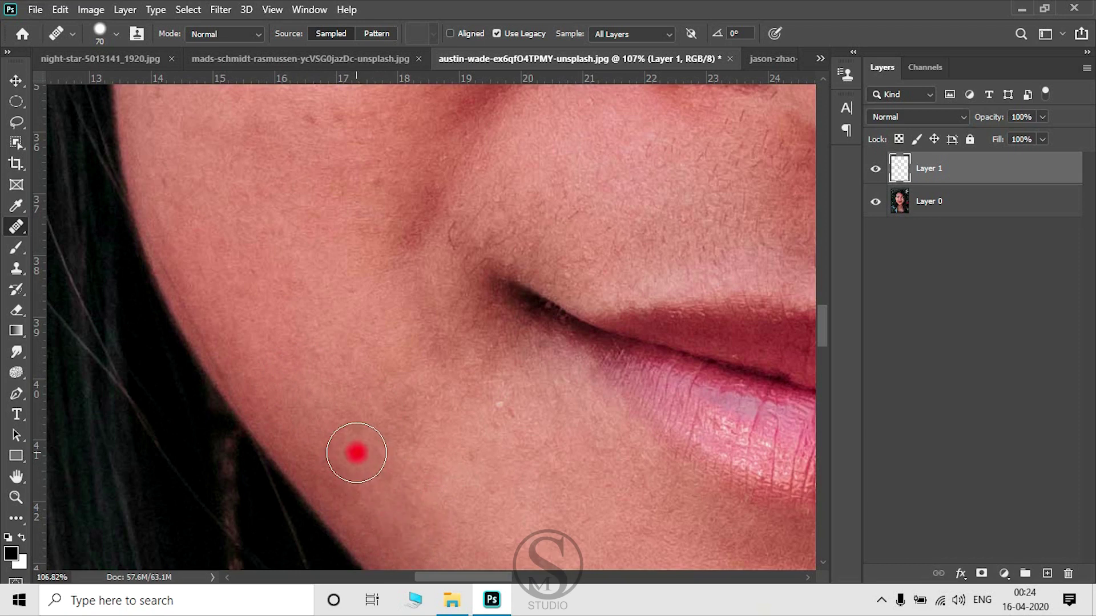
scroll(495, 492, "down", 3)
scroll(496, 492, "down", 3)
scroll(498, 494, "down", 2)
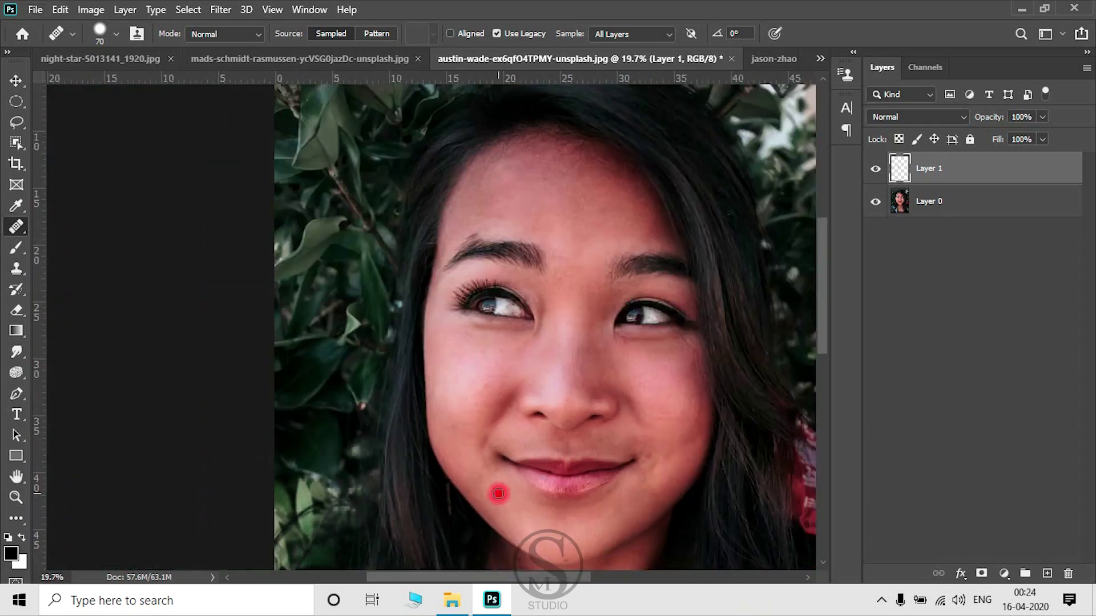
scroll(499, 494, "down", 1)
left_click(875, 171)
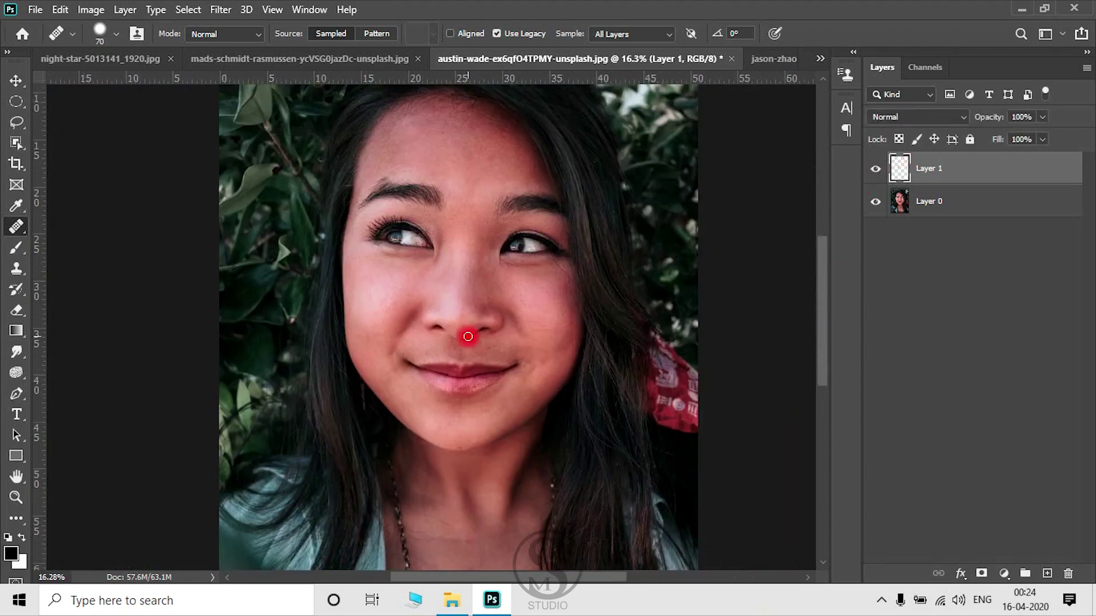
scroll(518, 239, "up", 1)
left_click_drag(518, 240, 515, 279)
left_click(876, 169)
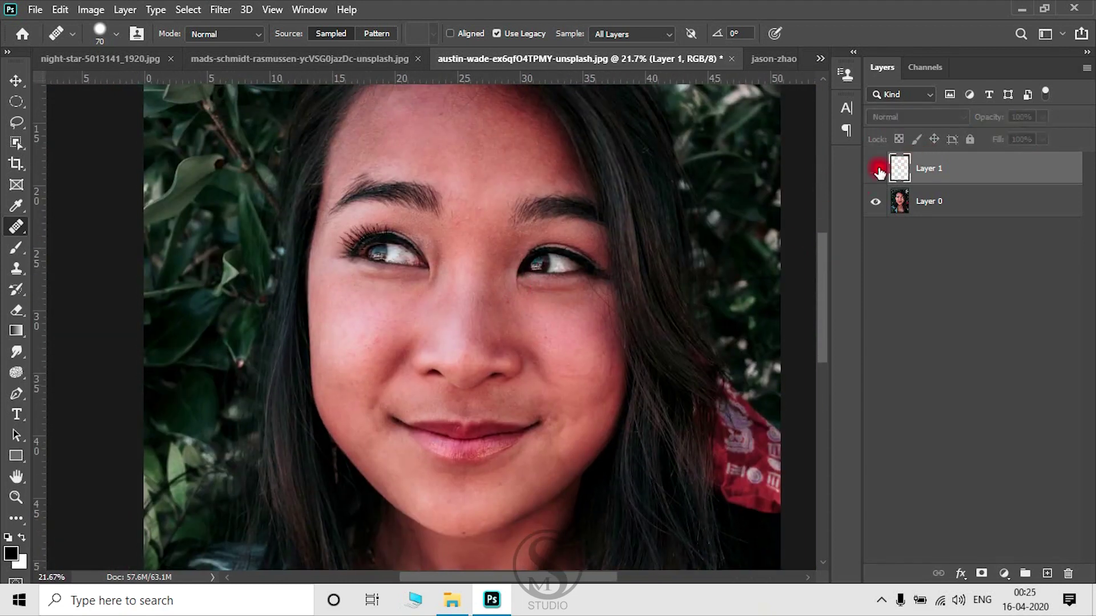
left_click(877, 171)
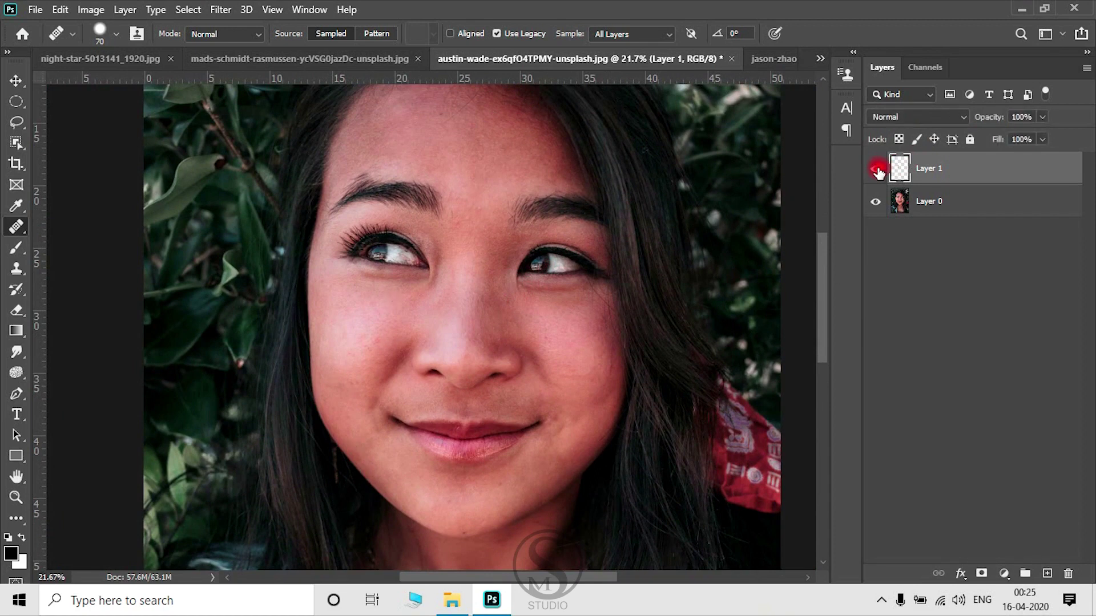
left_click(877, 171)
Switch to the mads-schmidt-rasmussen beach photo and zoom out to the whole image
left_click(379, 70)
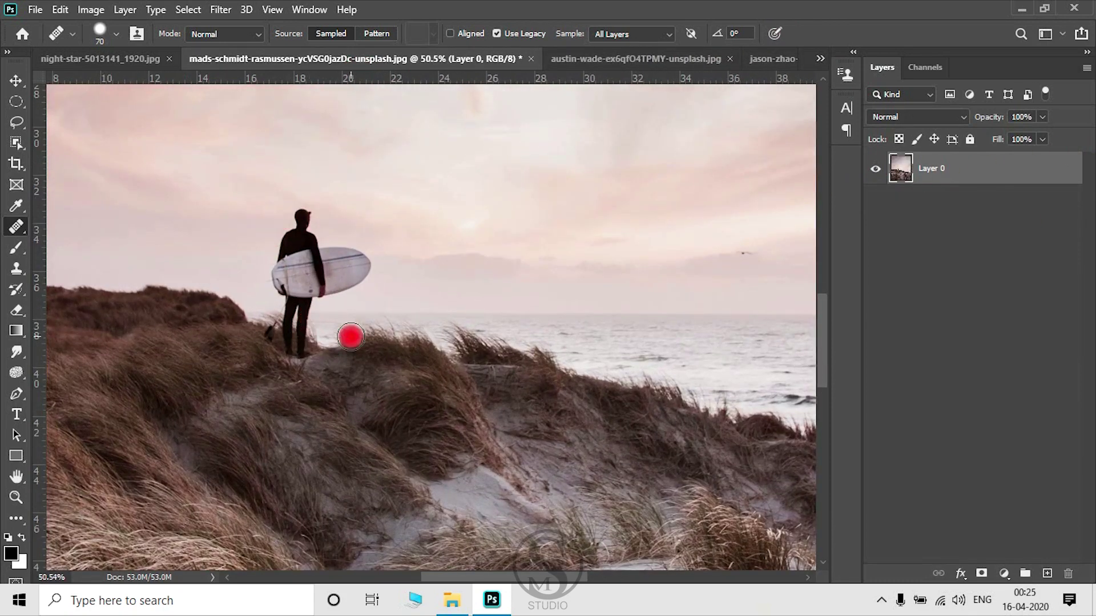
scroll(352, 335, "up", 2, "alt")
scroll(376, 311, "down", 3, "alt")
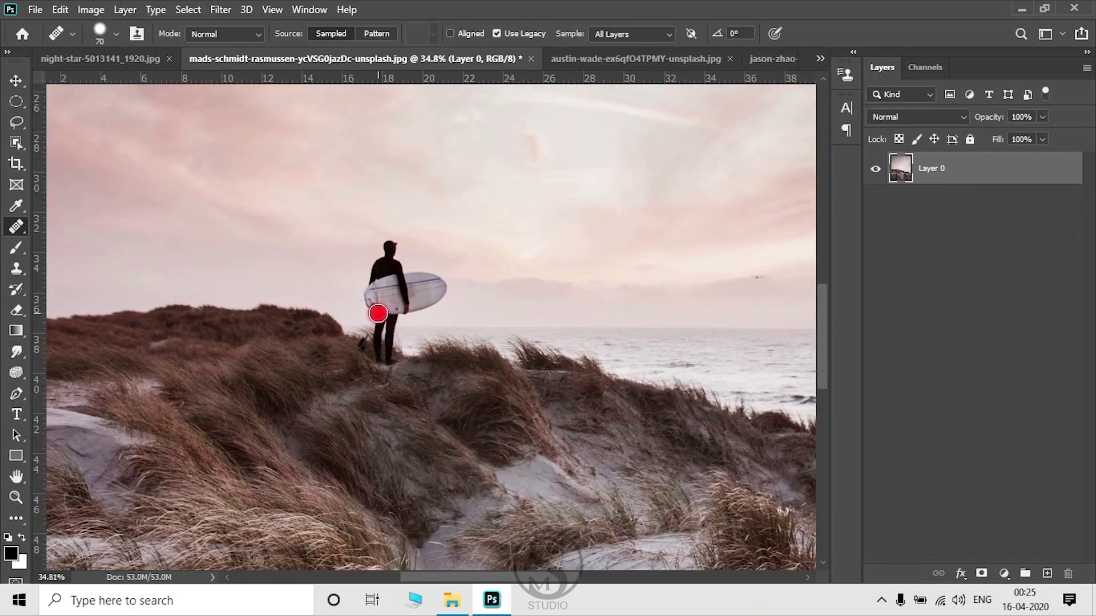
scroll(378, 313, "down", 1, "alt")
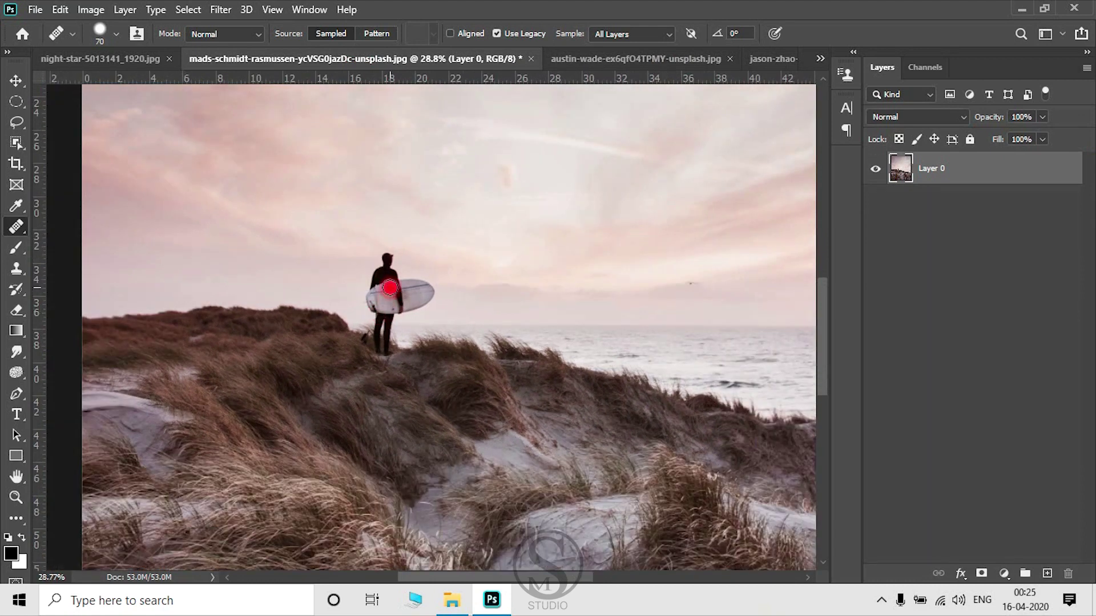
scroll(390, 287, "down", 1, "alt")
scroll(389, 287, "down", 1, "alt")
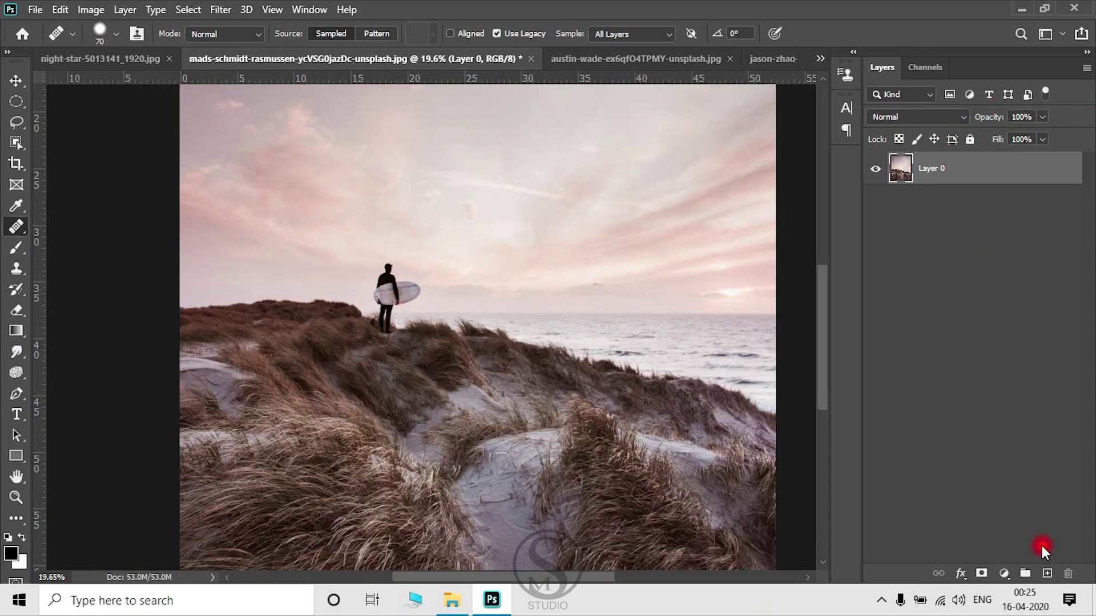
Add a new Layer 1, enlarge the brush beyond 500, and clone around the surfer
left_click(1047, 573)
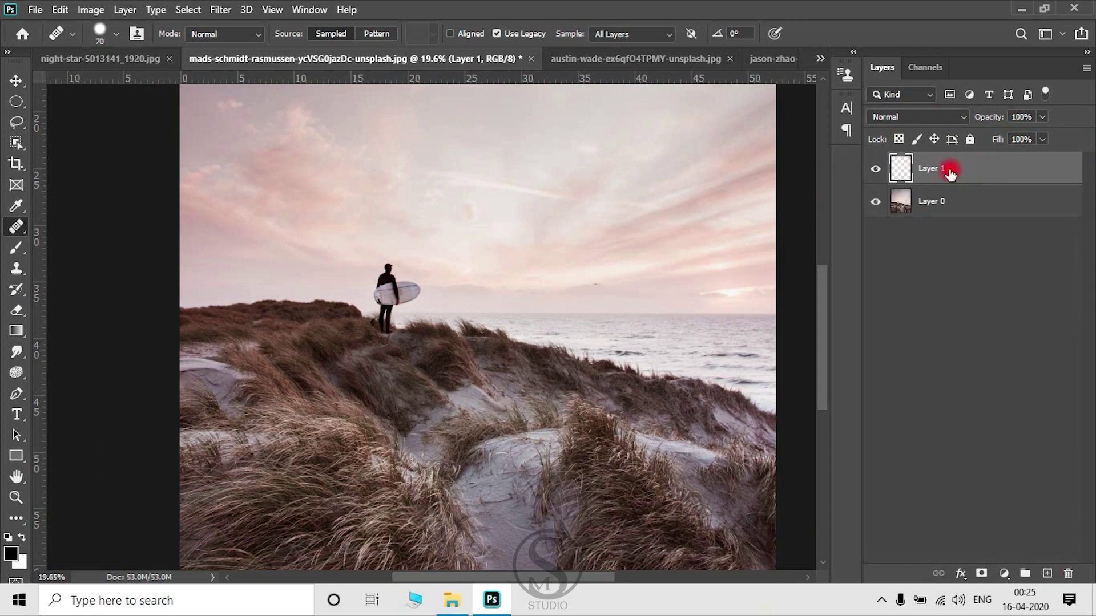
scroll(356, 305, "up", 2)
scroll(365, 290, "up", 3)
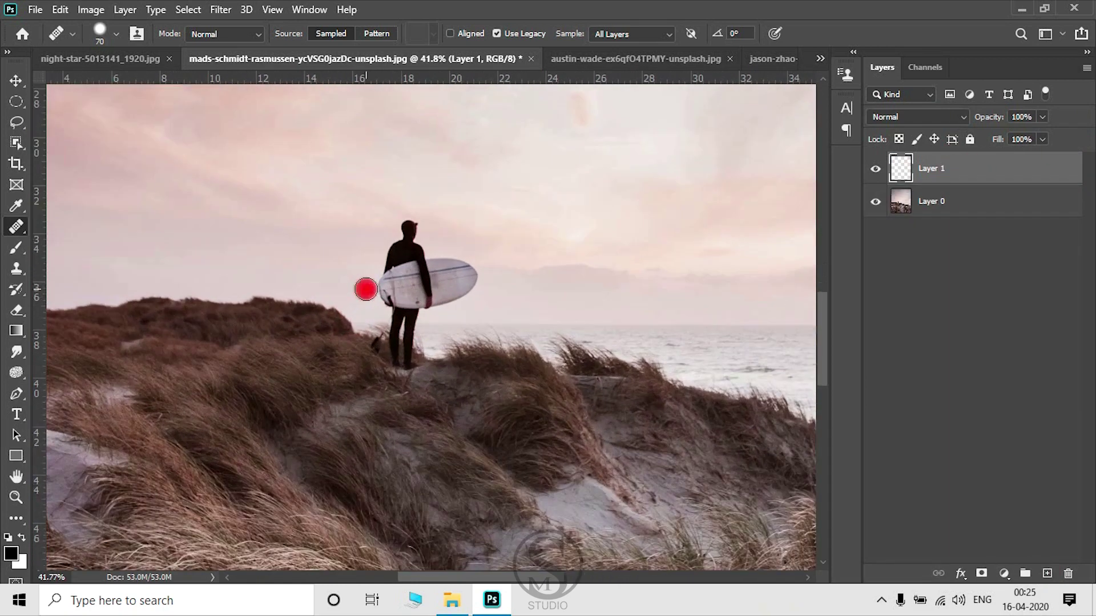
scroll(390, 290, "up", 1)
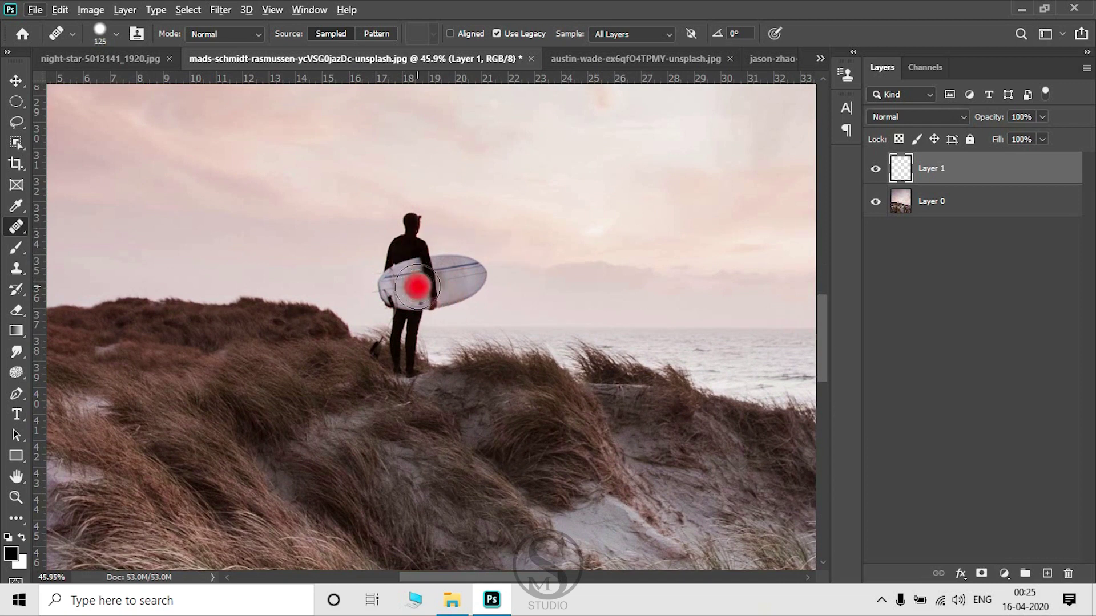
key("bracketright")
key("bracketright")
key("bracketright")
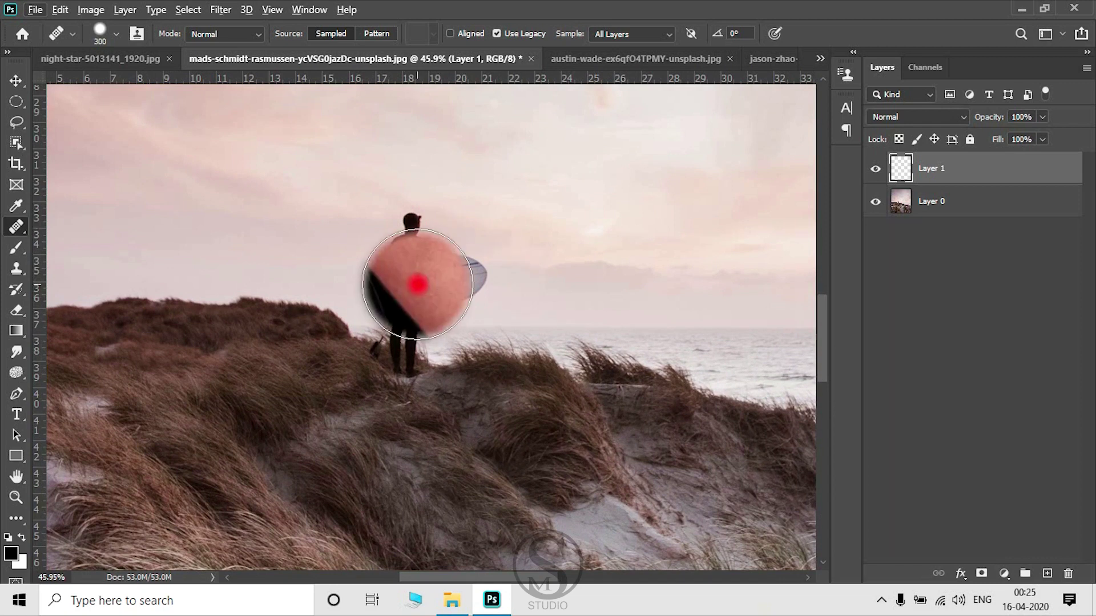
key("bracketright")
key("bracketright")
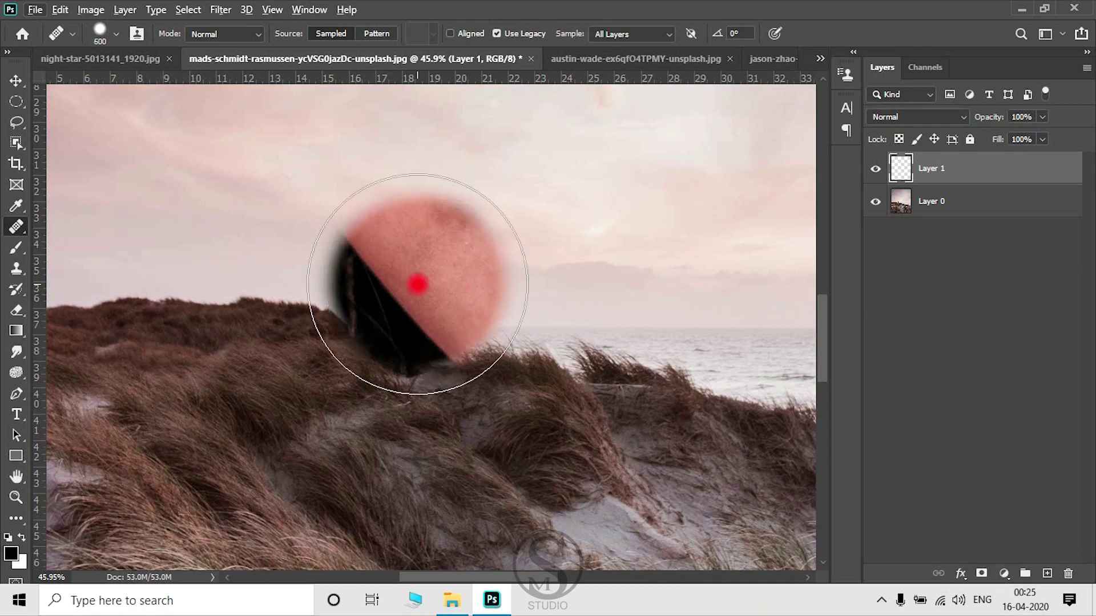
key("bracketright")
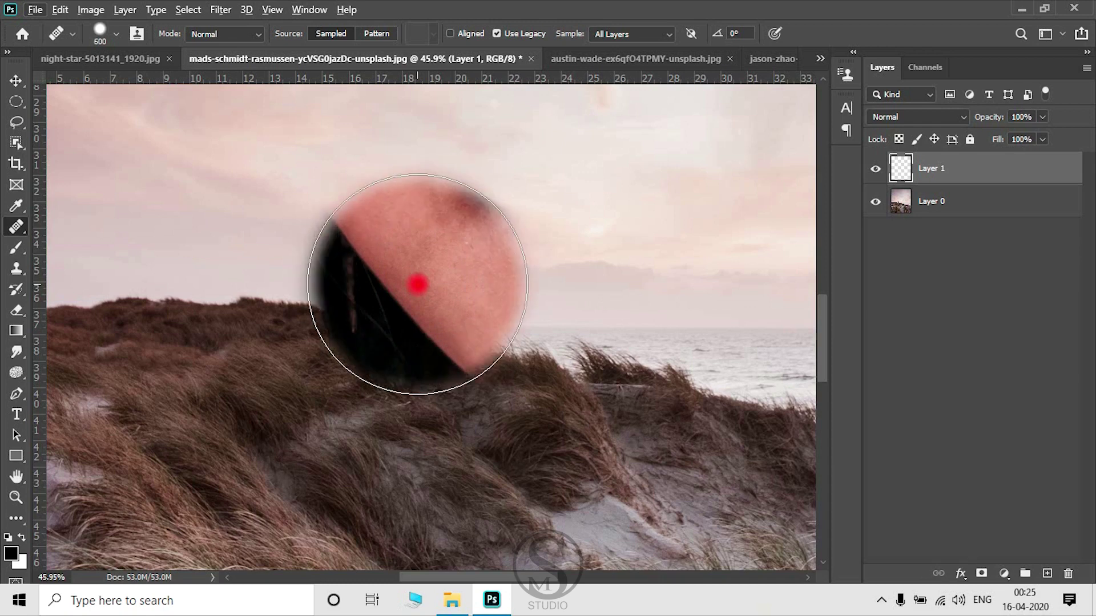
left_click(417, 284, "alt")
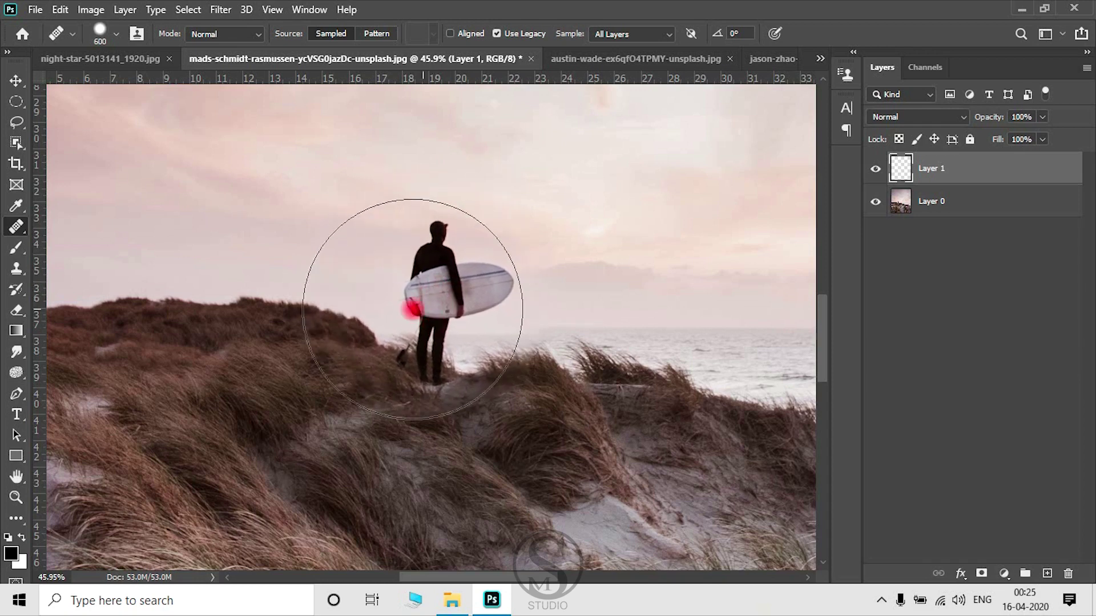
mouse_move(411, 309)
left_mouse_down()
mouse_move(392, 318)
mouse_move(455, 294)
mouse_move(402, 339)
left_mouse_up()
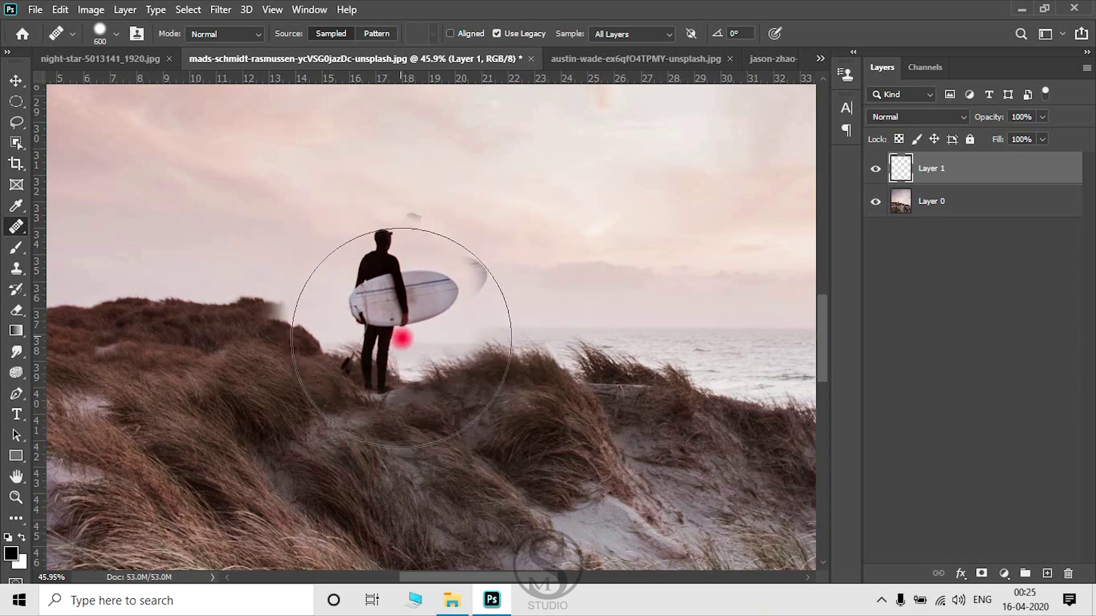
Pan along the dune and stamp a second surfer copy lower right on the dune
key("space")
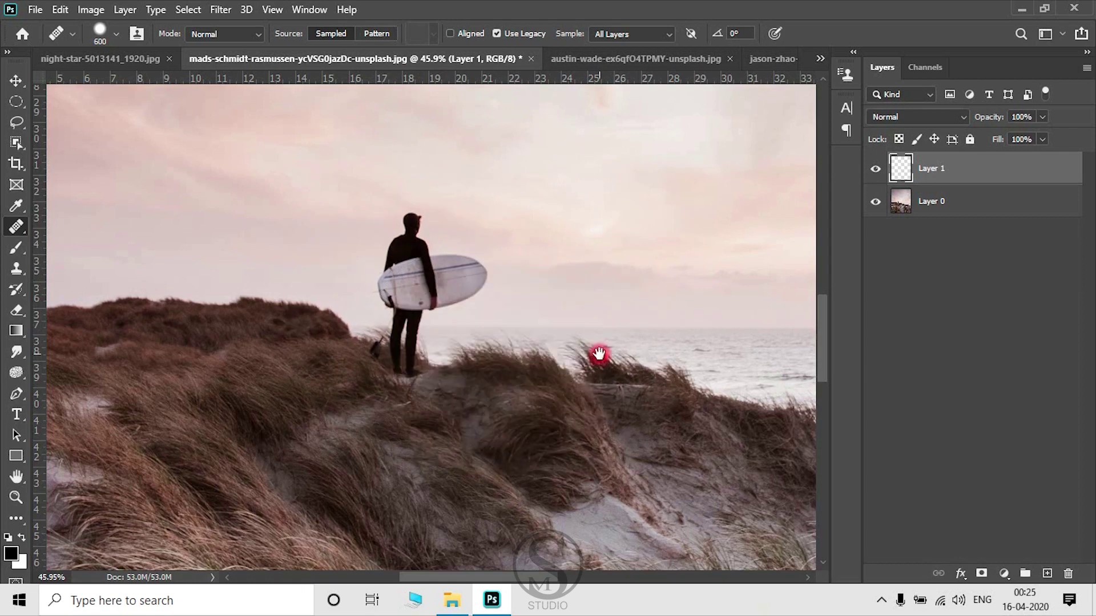
left_click_drag(599, 354, 281, 342)
mouse_move(533, 371)
left_mouse_down()
mouse_move(586, 395)
mouse_move(357, 326)
mouse_move(355, 342)
left_mouse_up()
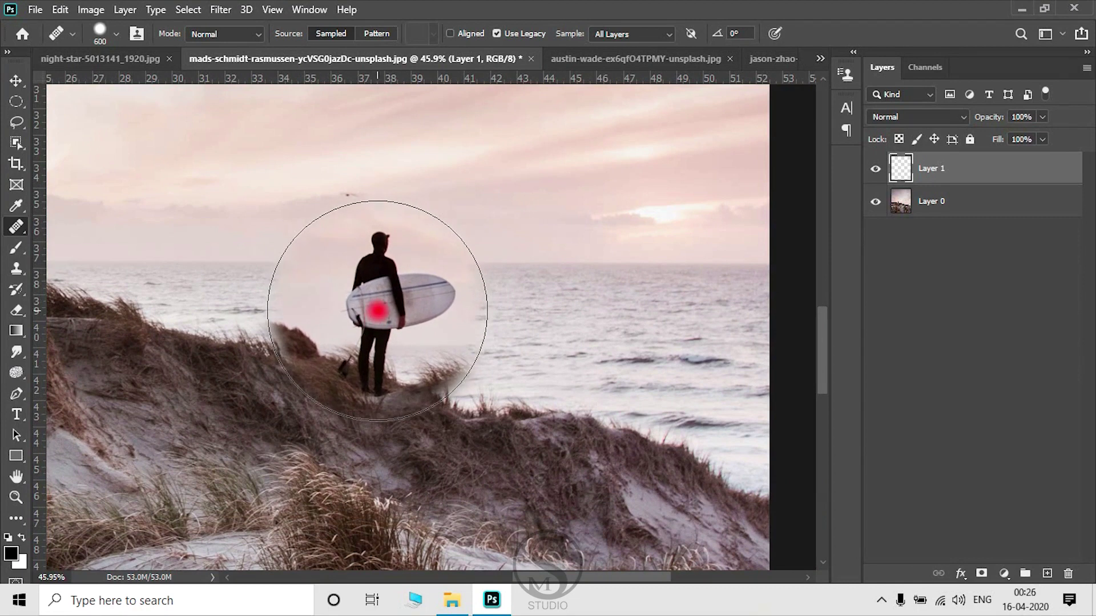
left_click(376, 311)
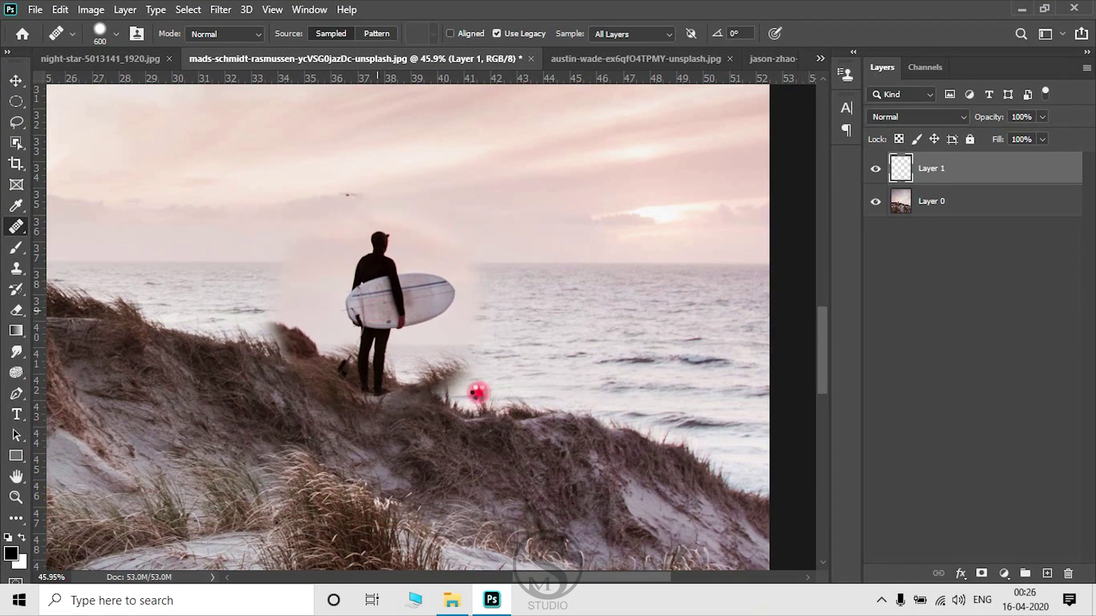
left_click(478, 408)
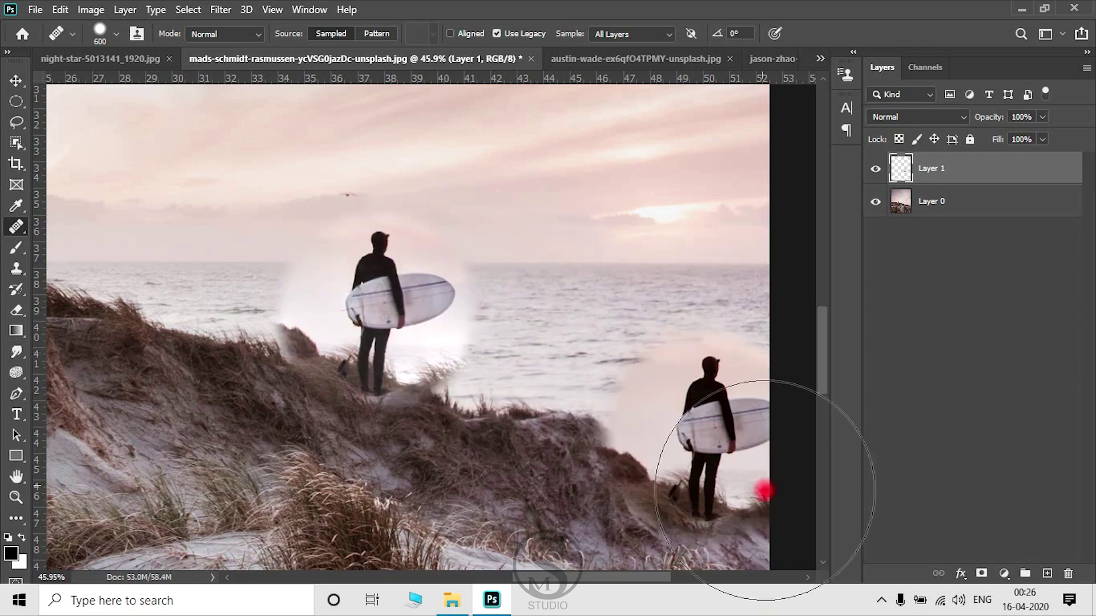
scroll(696, 404, "down", 1)
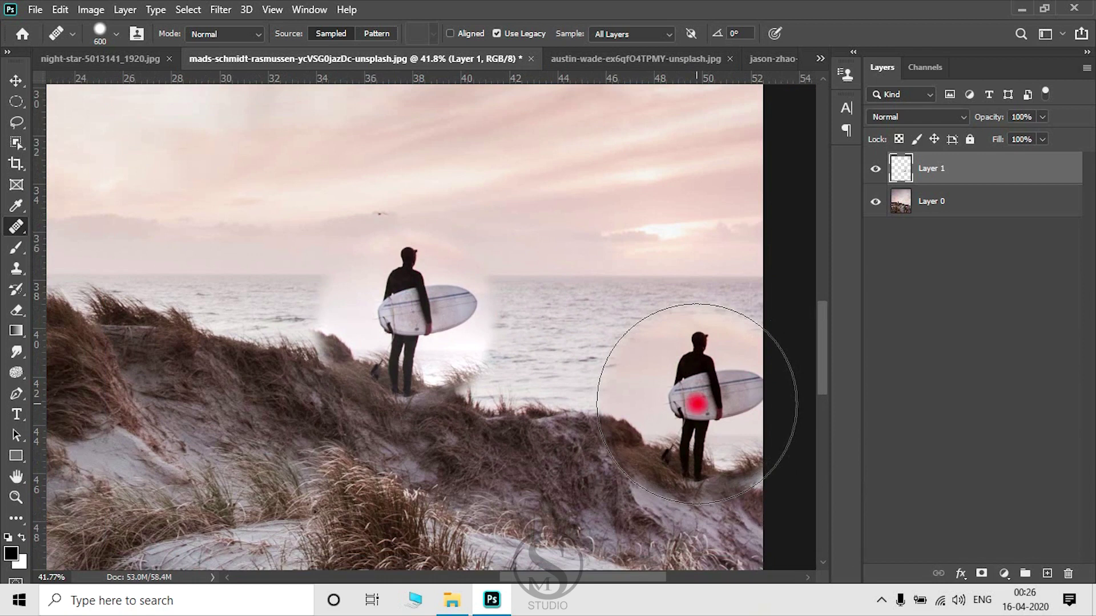
scroll(403, 367, "up", 4)
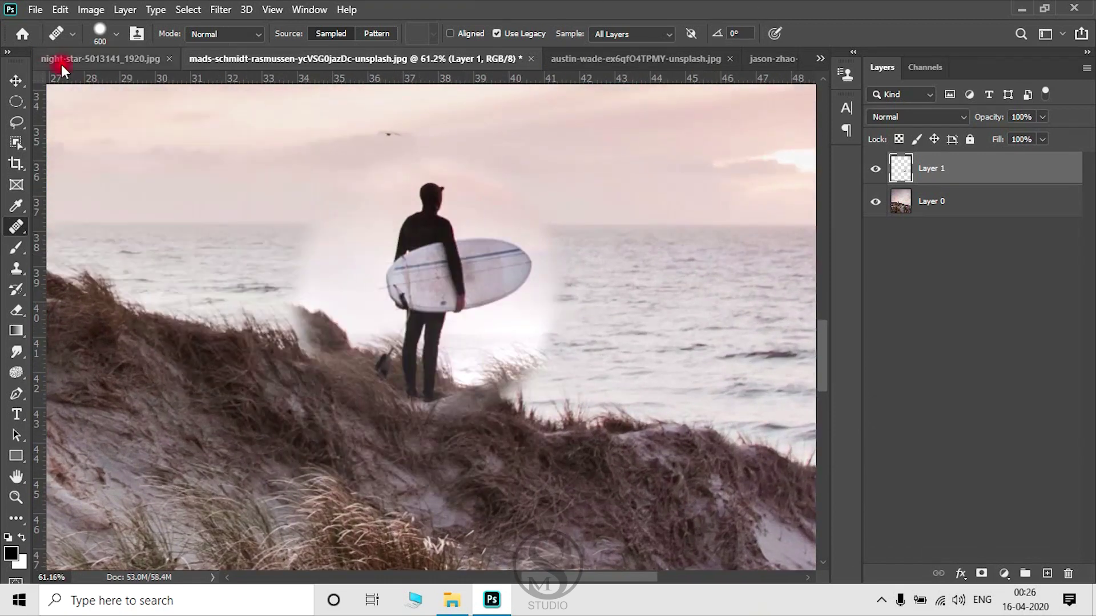
left_click(12, 81)
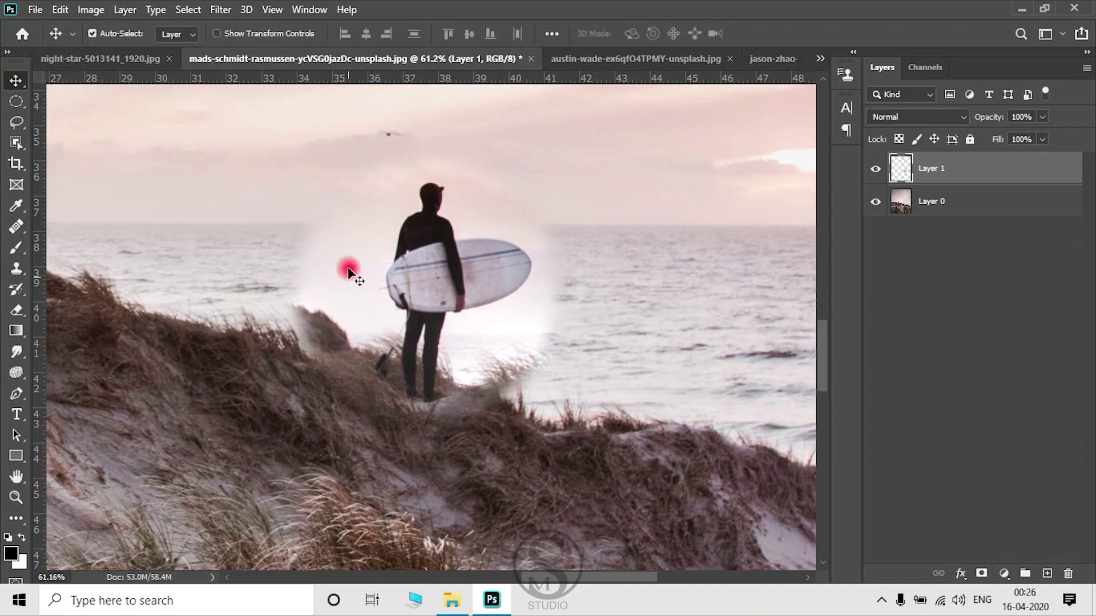
scroll(335, 334, "down", 2)
scroll(322, 322, "down", 2)
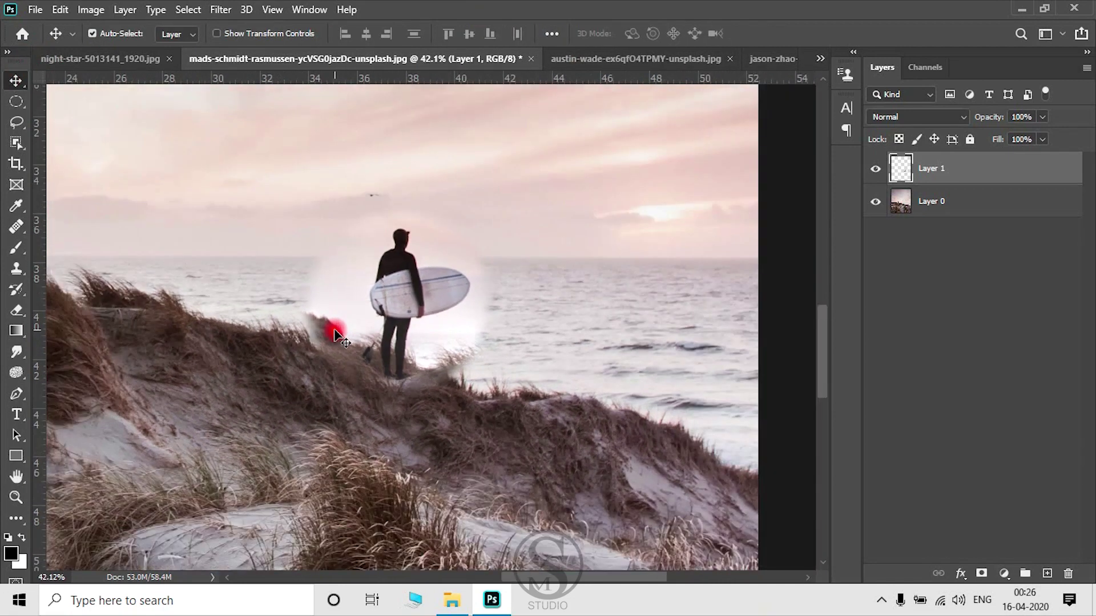
left_click_drag(205, 318, 531, 330)
scroll(362, 306, "up", 3)
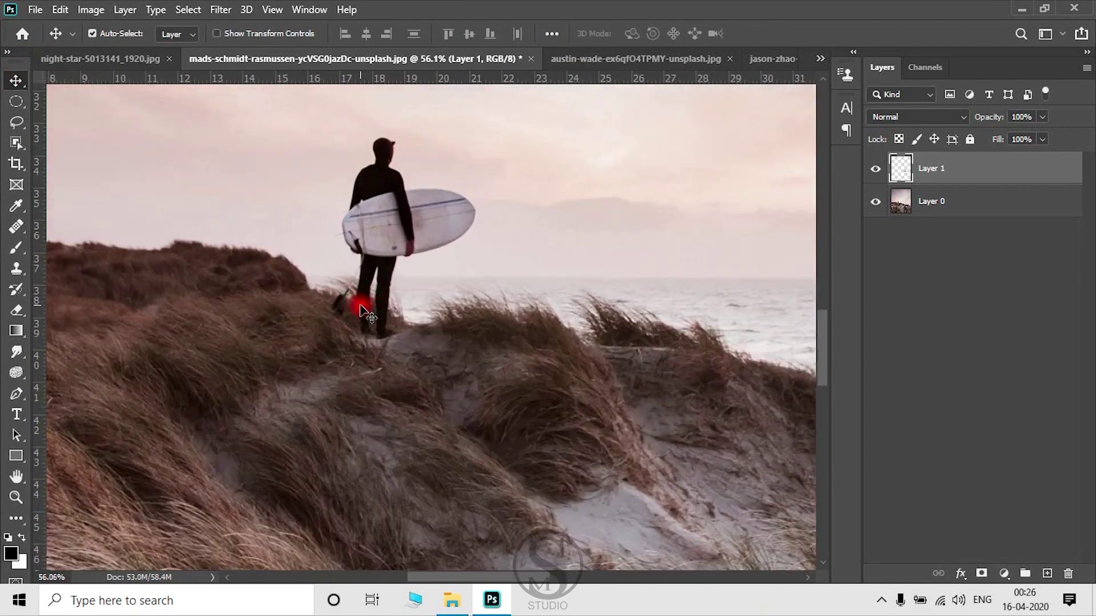
scroll(362, 306, "up", 2)
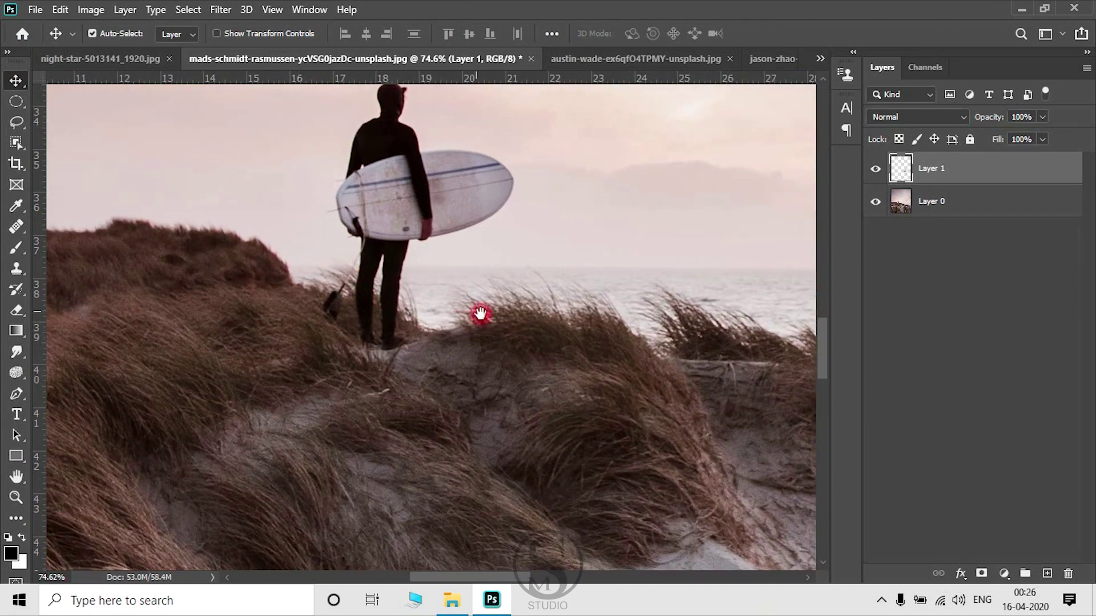
left_click_drag(480, 313, 176, 301)
left_click_drag(691, 318, 308, 318)
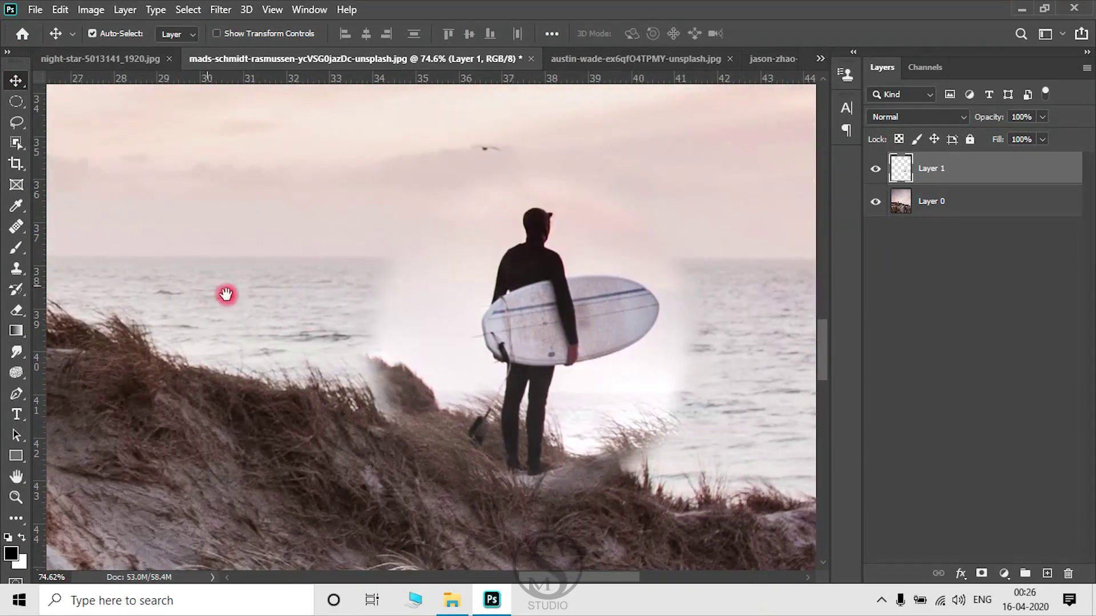
left_click_drag(226, 294, 448, 321)
scroll(448, 320, "up", 2)
scroll(447, 320, "up", 1)
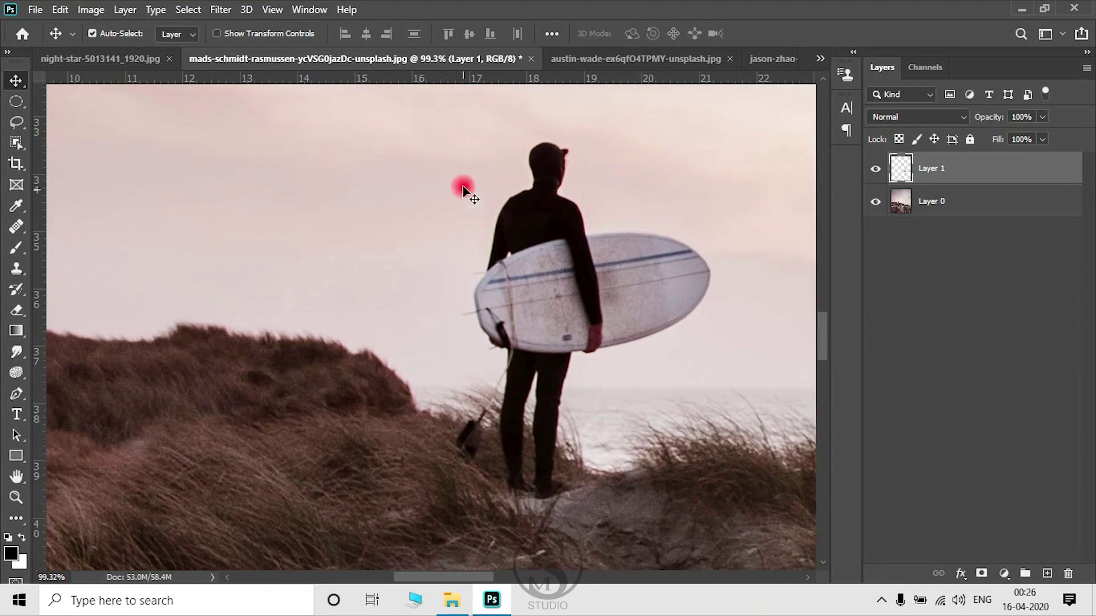
left_click_drag(622, 360, 445, 355)
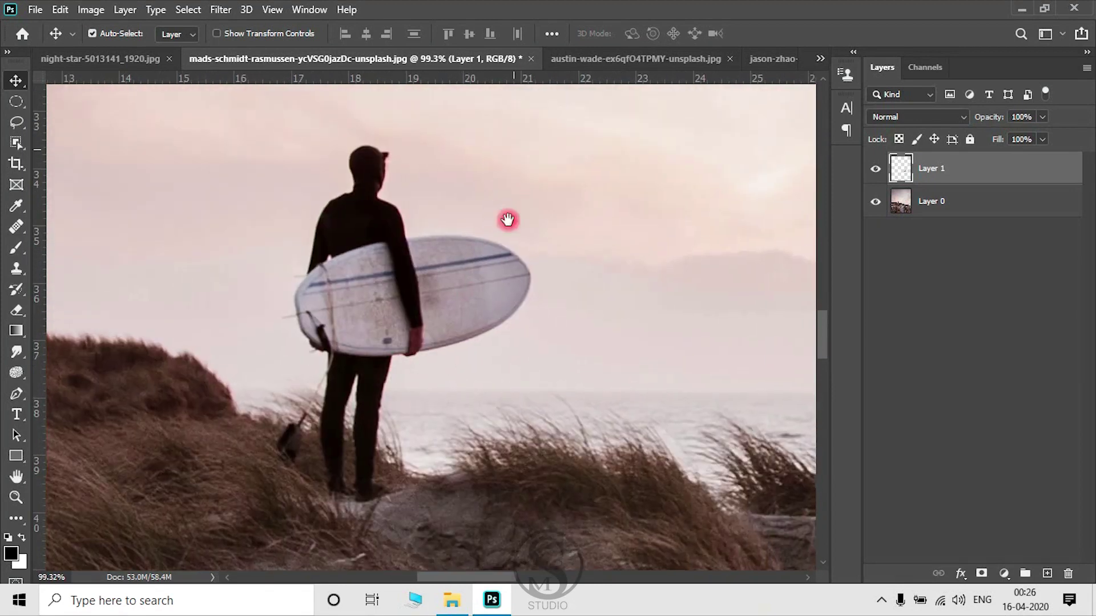
left_click_drag(507, 166, 508, 242)
left_click_drag(504, 400, 486, 242)
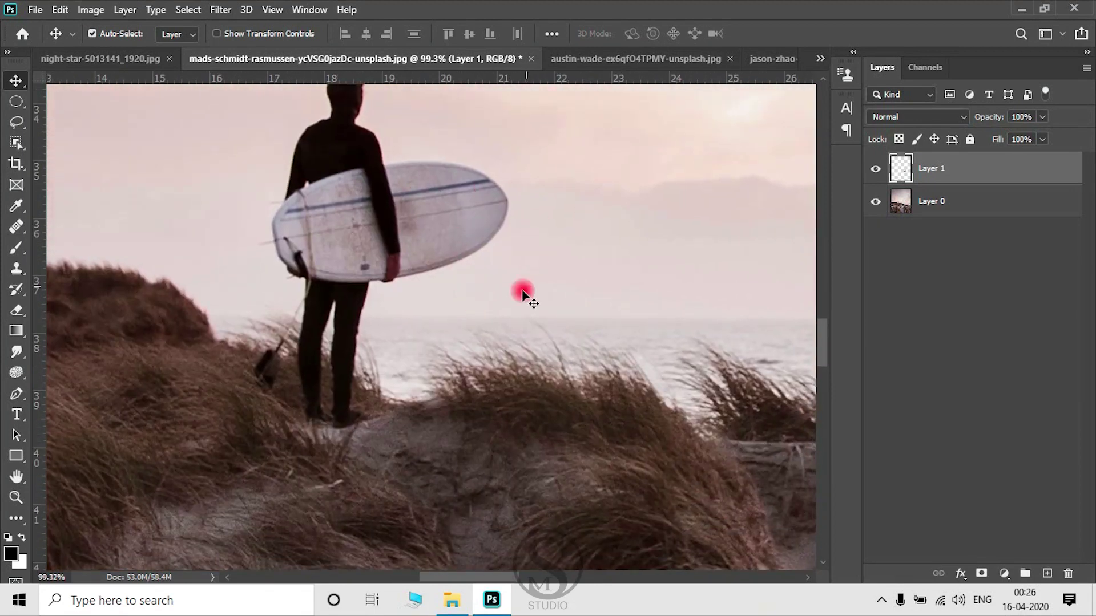
left_click_drag(577, 346, 355, 330)
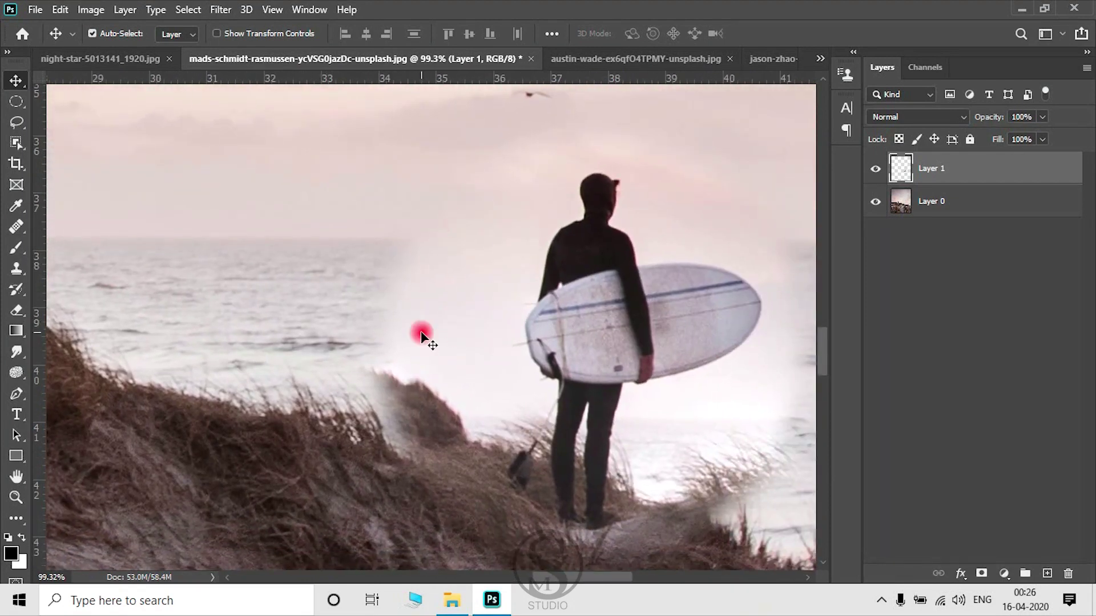
scroll(420, 332, "down", 2)
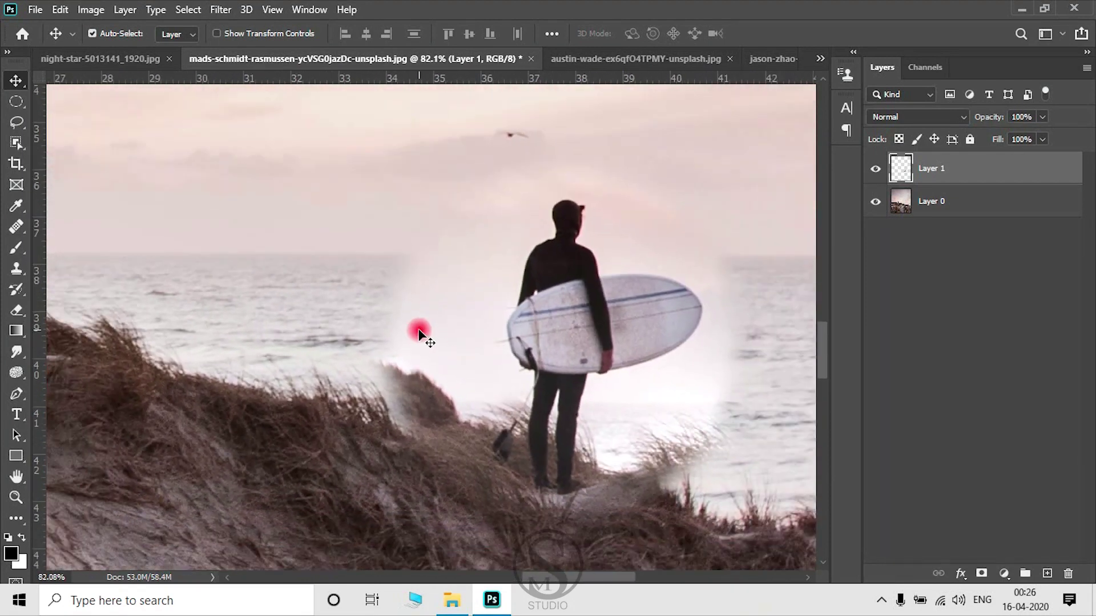
Erase the white fog around the cloned surfer on Layer 1 with the Eraser Tool
key("e")
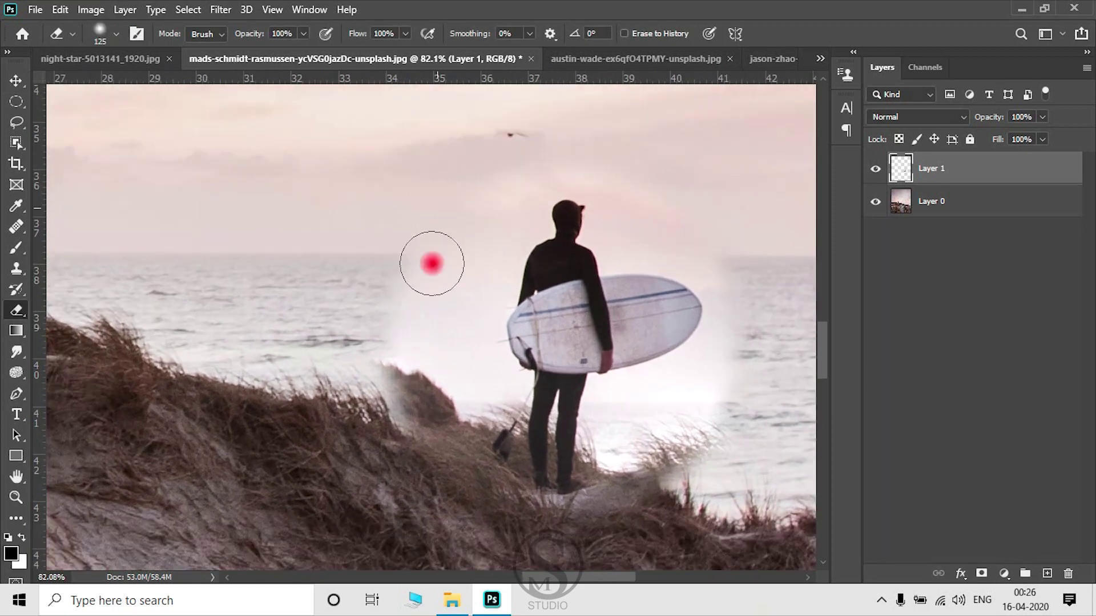
mouse_move(429, 253)
left_mouse_down()
mouse_move(430, 232)
mouse_move(398, 294)
left_mouse_up()
left_click_drag(428, 421, 355, 420)
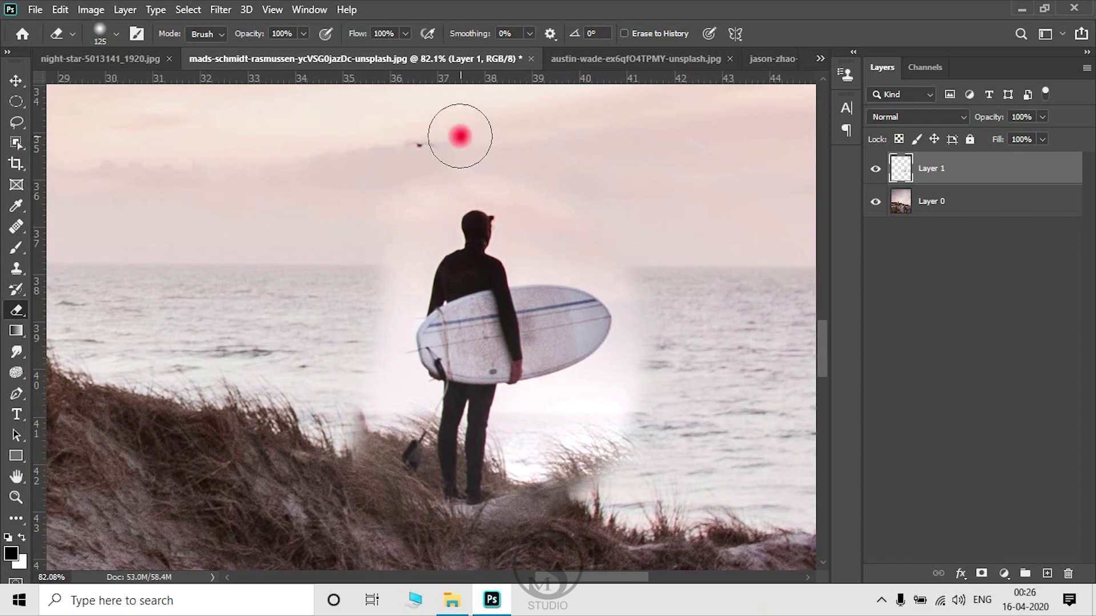
mouse_move(380, 308)
left_mouse_down()
mouse_move(465, 437)
mouse_move(464, 346)
mouse_move(421, 404)
mouse_move(428, 396)
mouse_move(379, 416)
mouse_move(465, 330)
left_mouse_up()
scroll(521, 362, "up", 3)
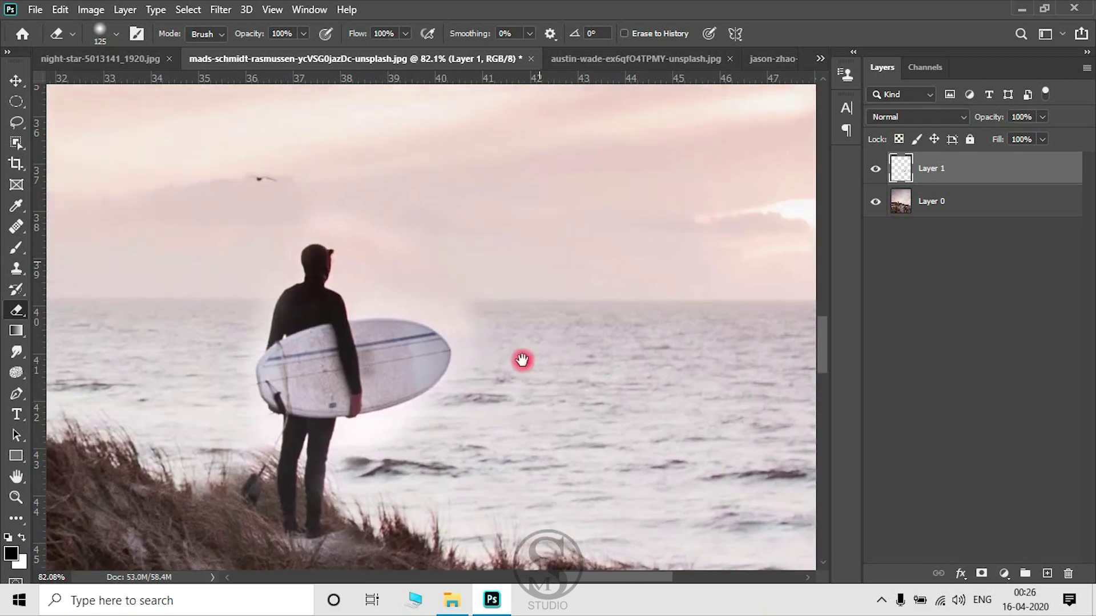
left_click_drag(521, 362, 531, 316)
left_click(451, 277)
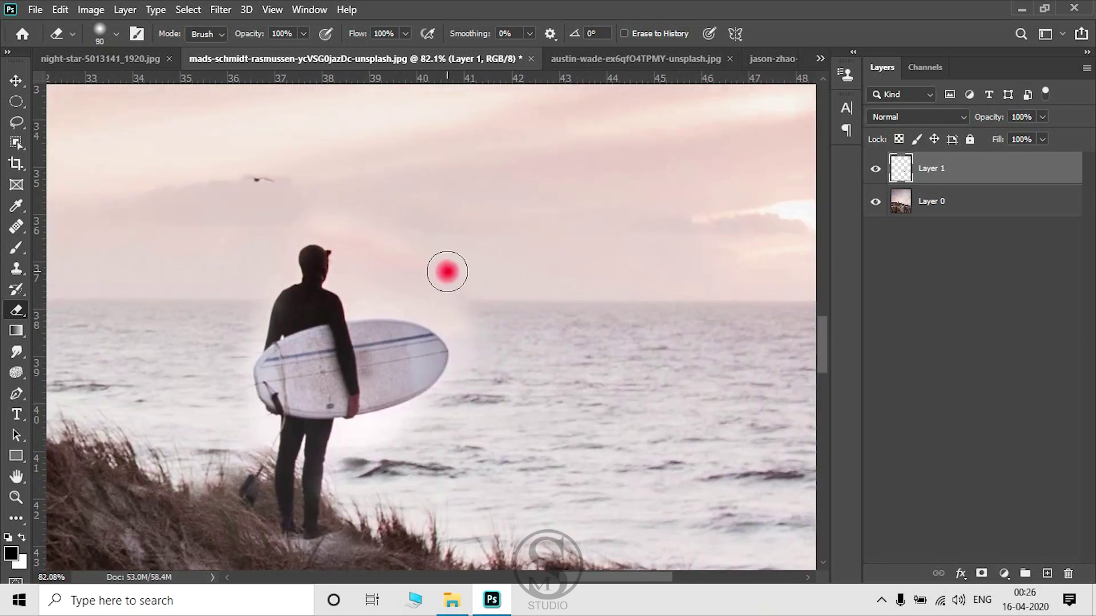
Shrink the eraser brush slightly and keep the standard Eraser Tool selected
key("bracketleft")
scroll(446, 271, "up", 2)
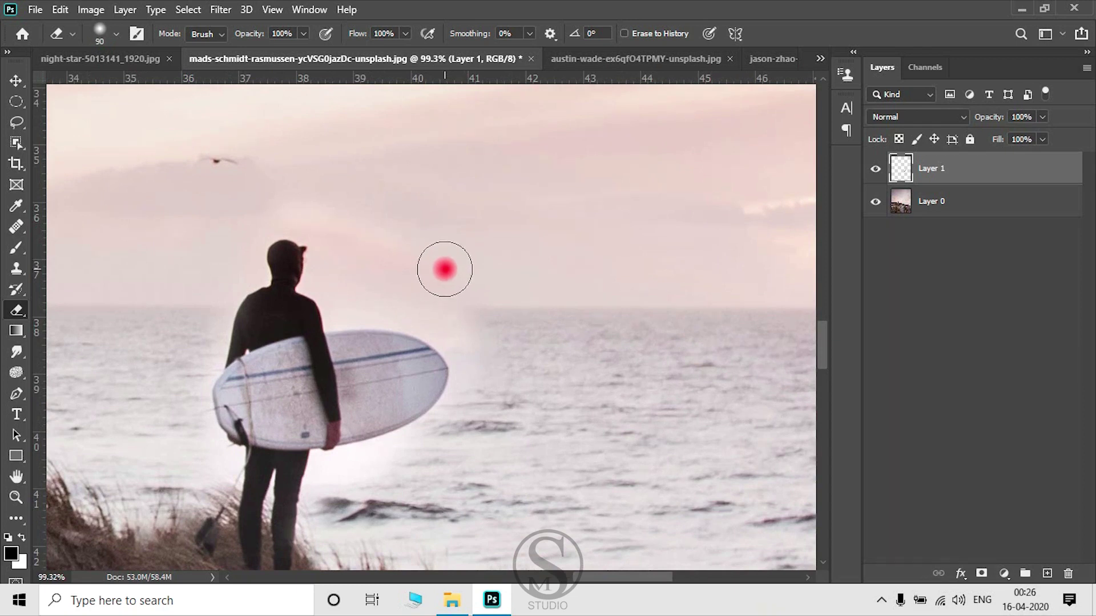
left_click_drag(19, 316, 72, 316)
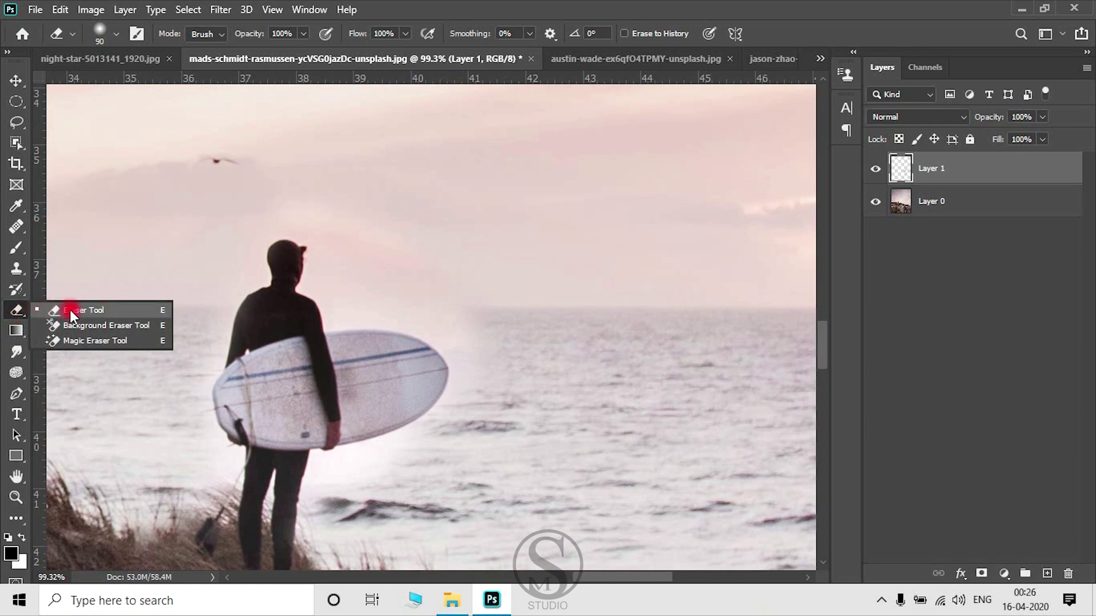
left_click(94, 316)
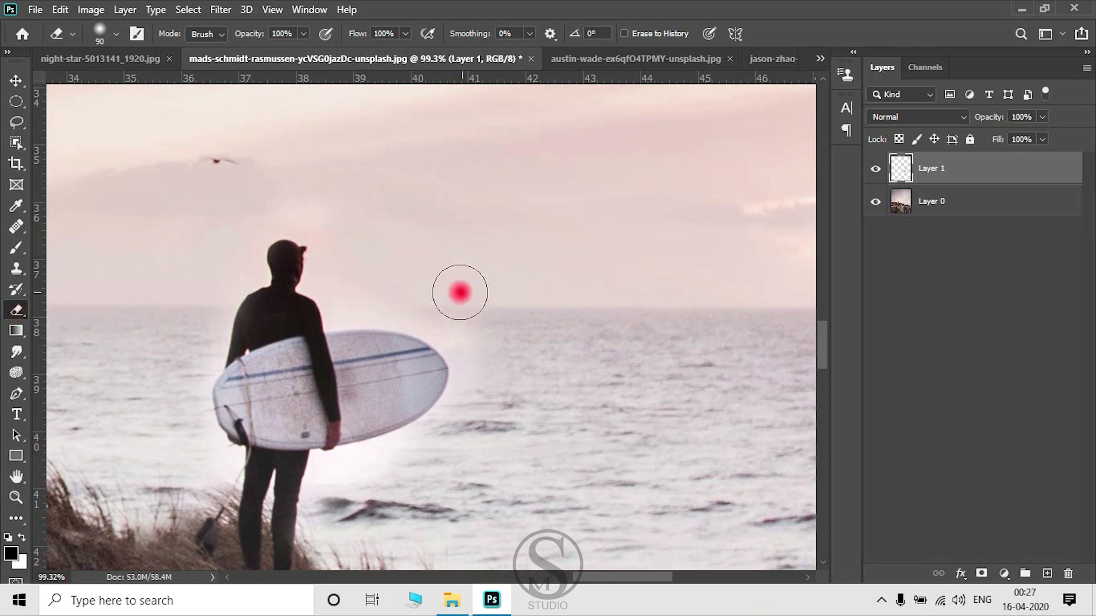
Zoom in on the cloned surfer's legs and grass, and reduce the eraser size for fine edges
scroll(489, 394, "up", 1)
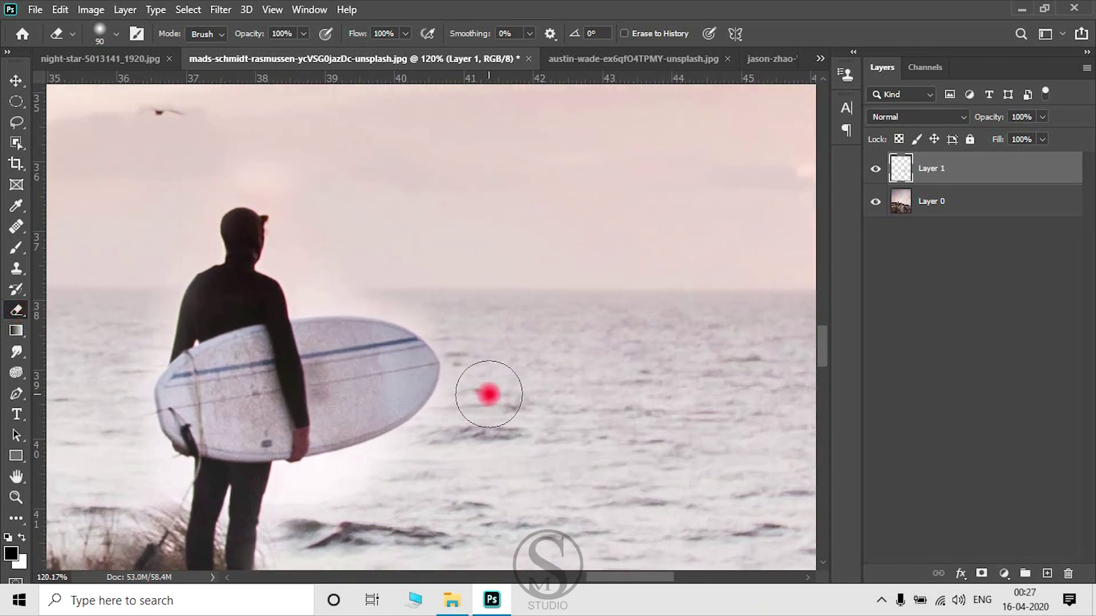
scroll(484, 392, "up", 1)
scroll(482, 387, "up", 1)
scroll(397, 448, "up", 1)
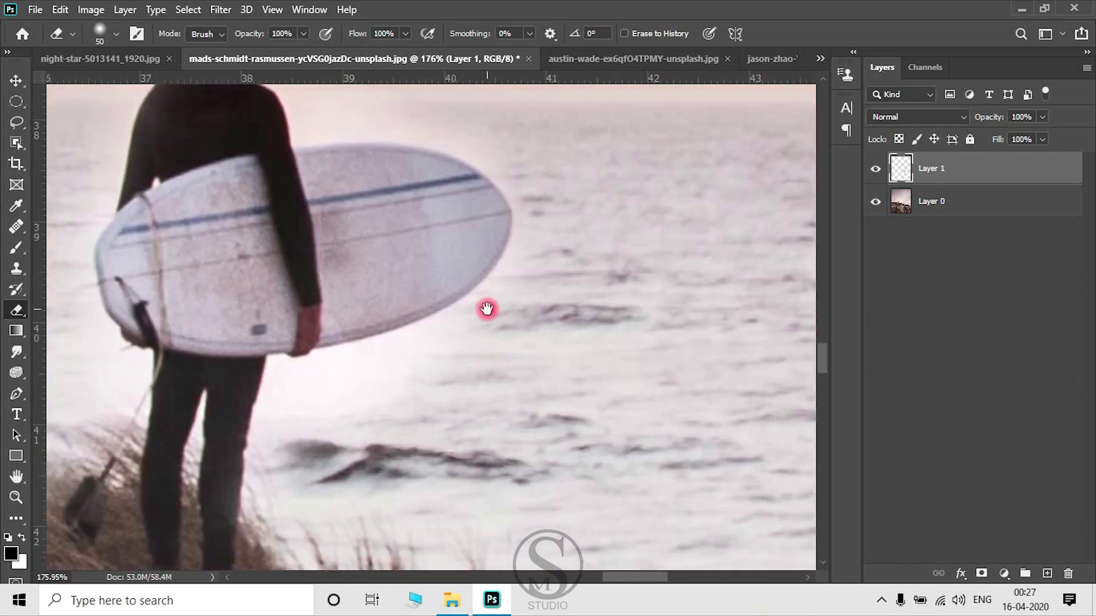
scroll(487, 308, "up", 1)
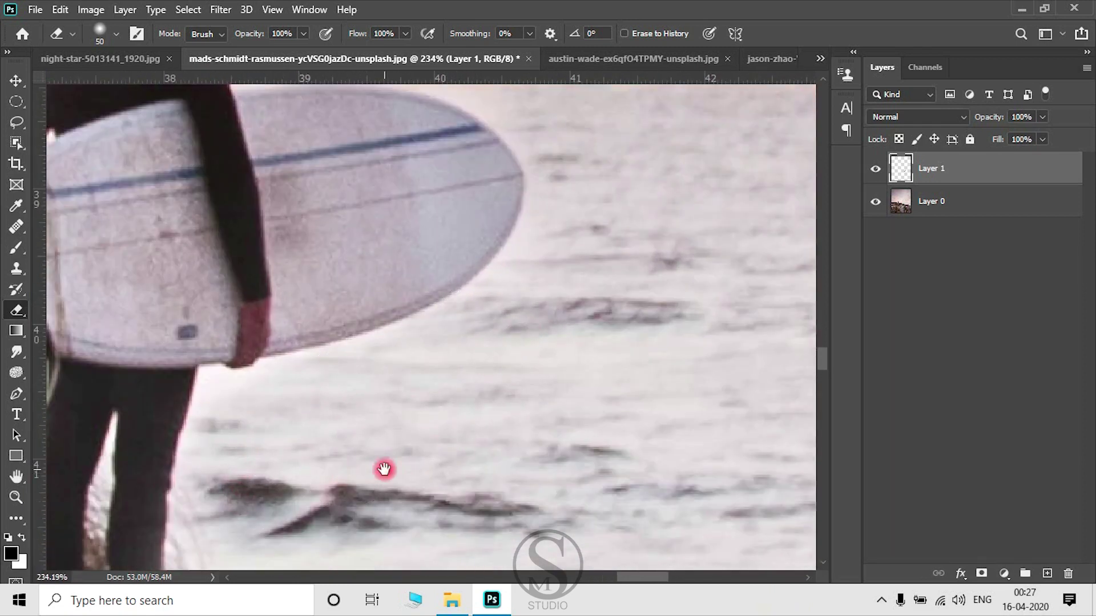
left_click_drag(355, 489, 543, 289)
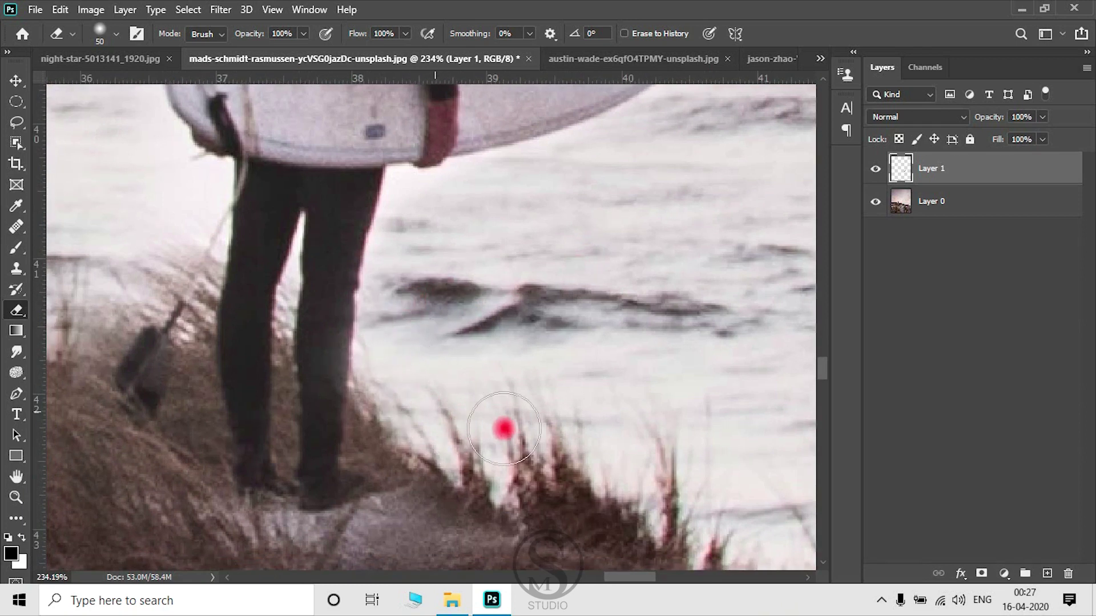
scroll(416, 448, "down", 1)
scroll(428, 357, "down", 1)
scroll(545, 364, "up", 1)
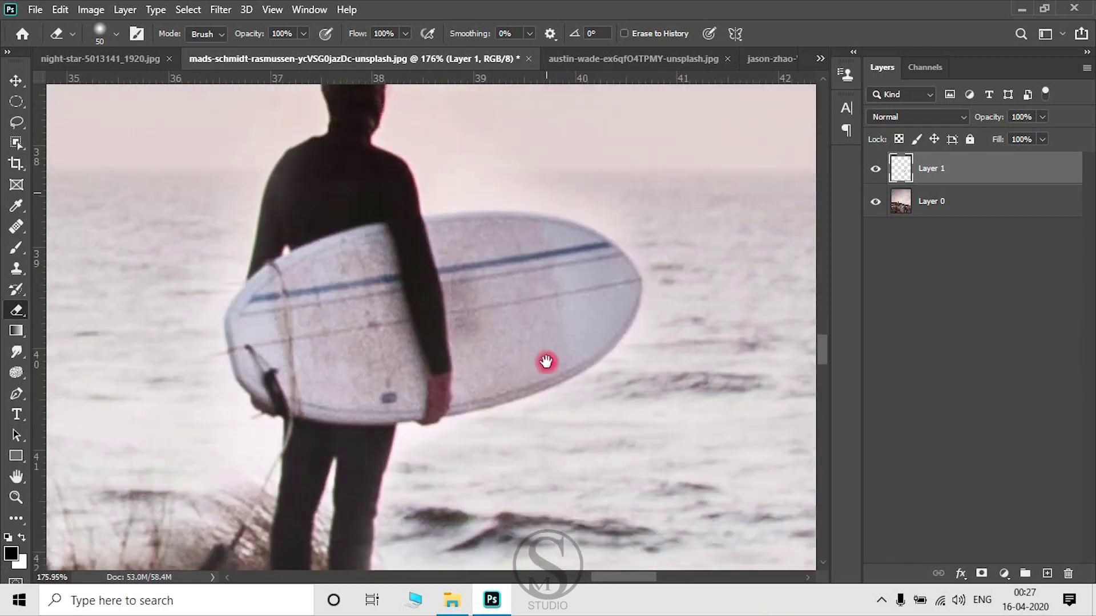
scroll(485, 322, "up", 2)
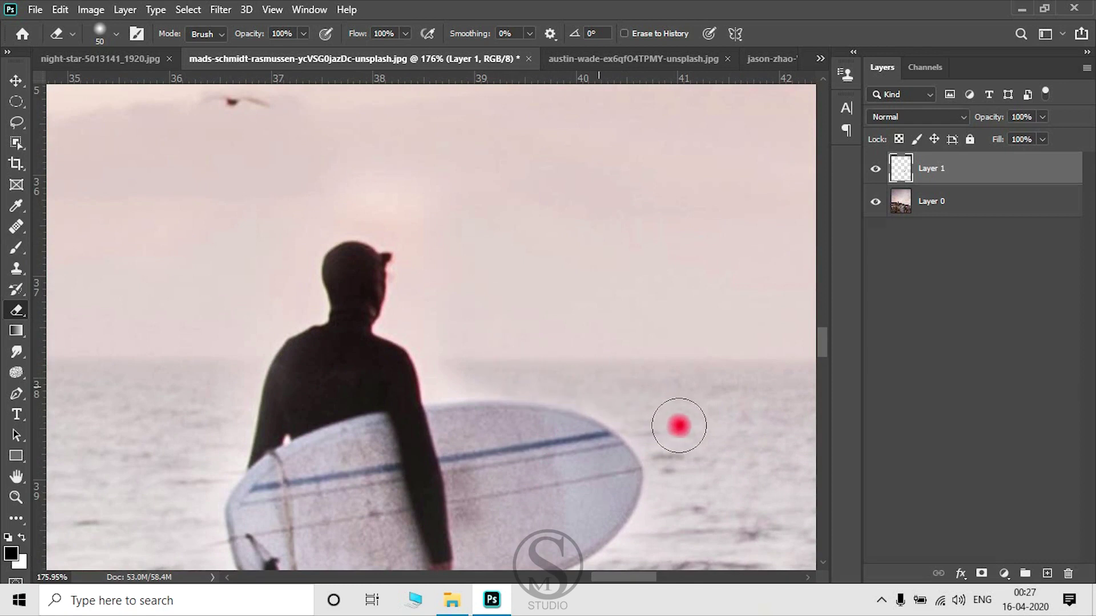
scroll(429, 306, "up", 1)
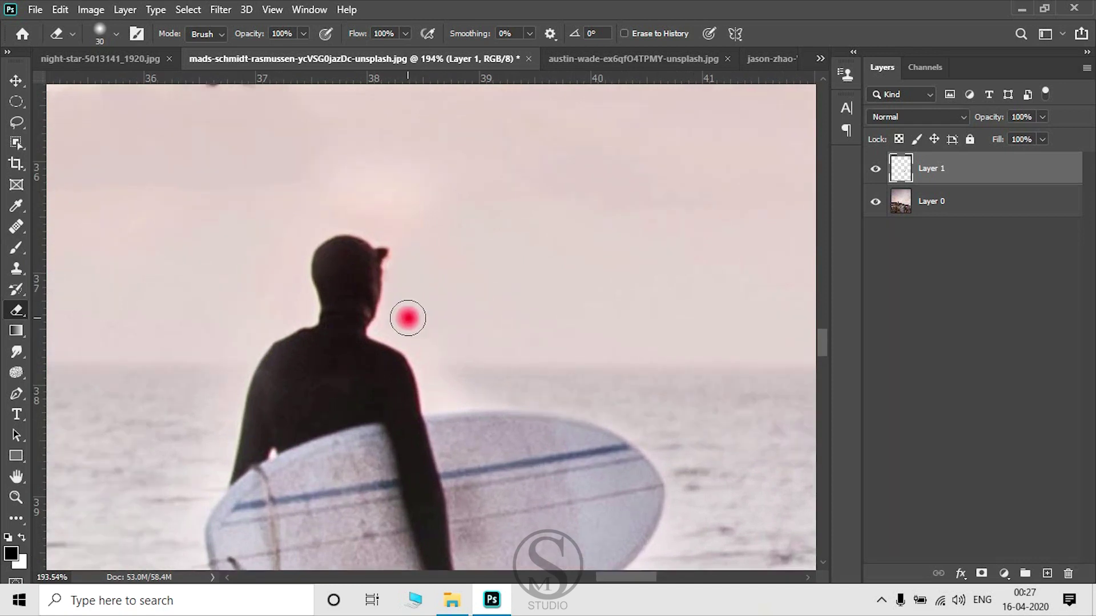
key("bracketleft")
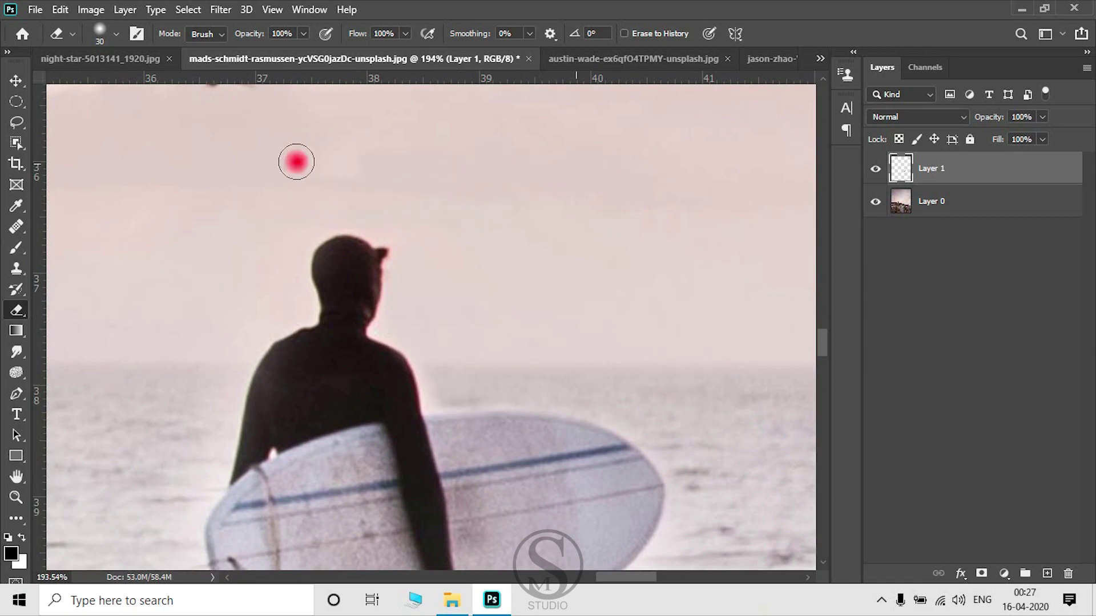
Erase the halo beside the surfer's head, restore the cap brim, and zoom out to the whole image
left_click_drag(399, 252, 466, 237)
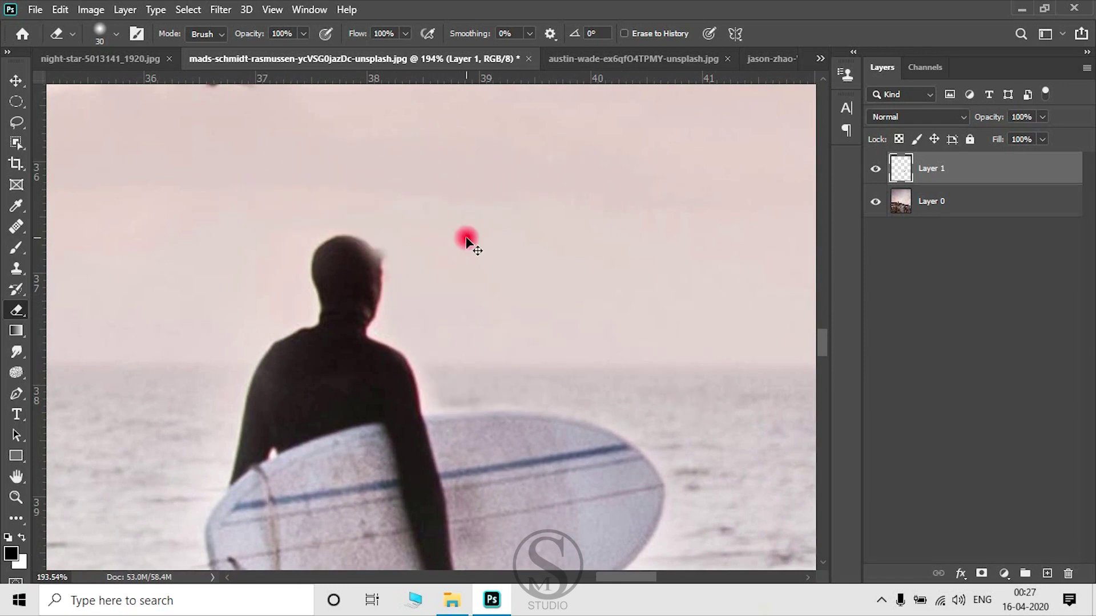
key("ctrl+z")
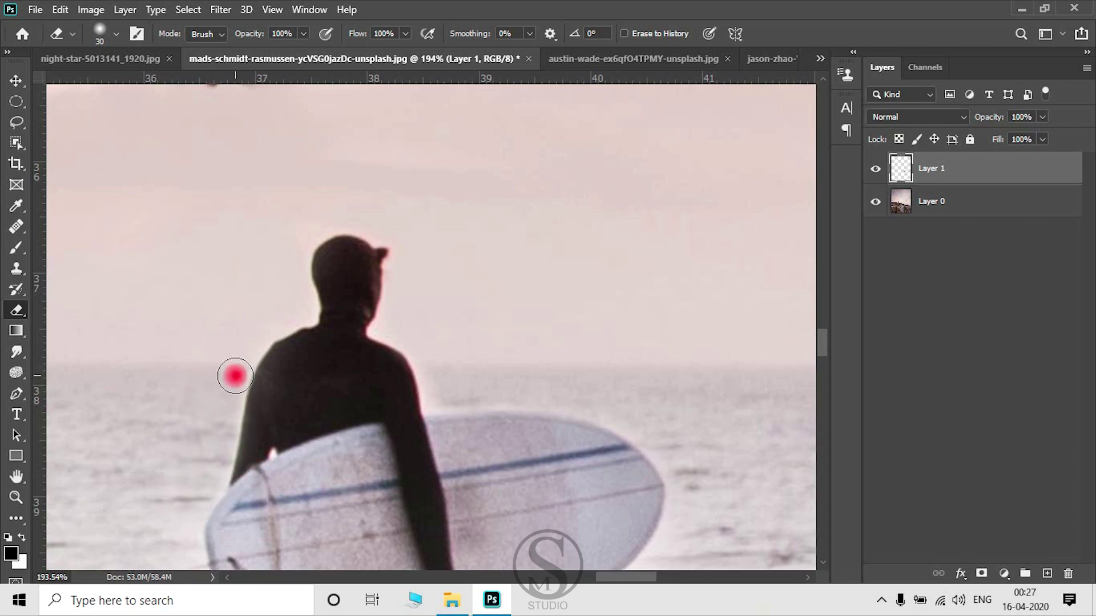
scroll(235, 375, "down", 3)
left_click_drag(232, 482, 297, 283)
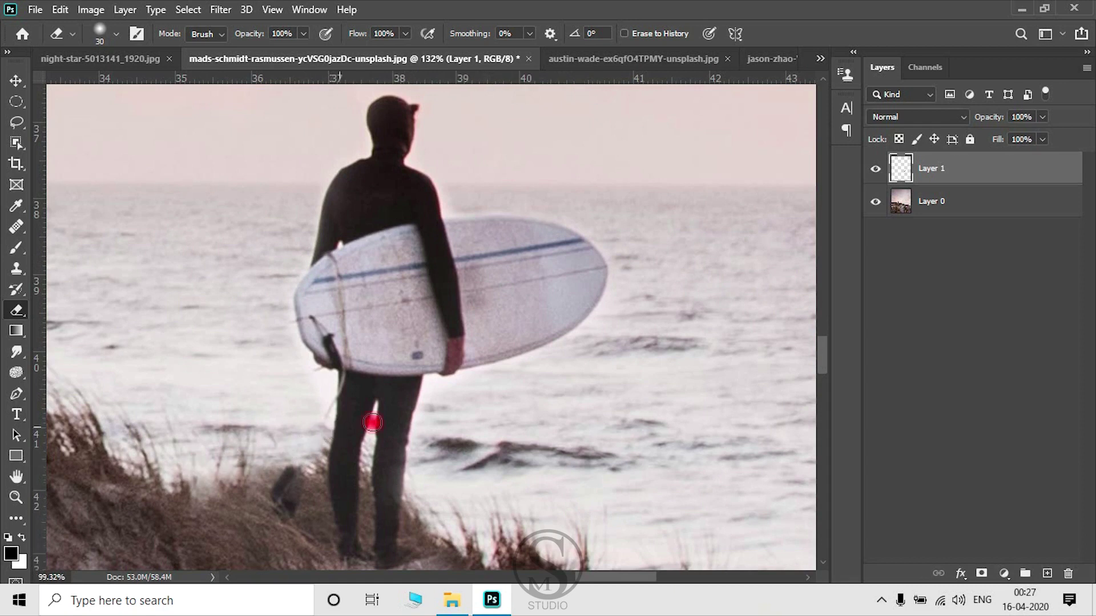
scroll(489, 404, "down", 3)
scroll(489, 392, "down", 2)
scroll(486, 394, "down", 1)
scroll(487, 394, "down", 1)
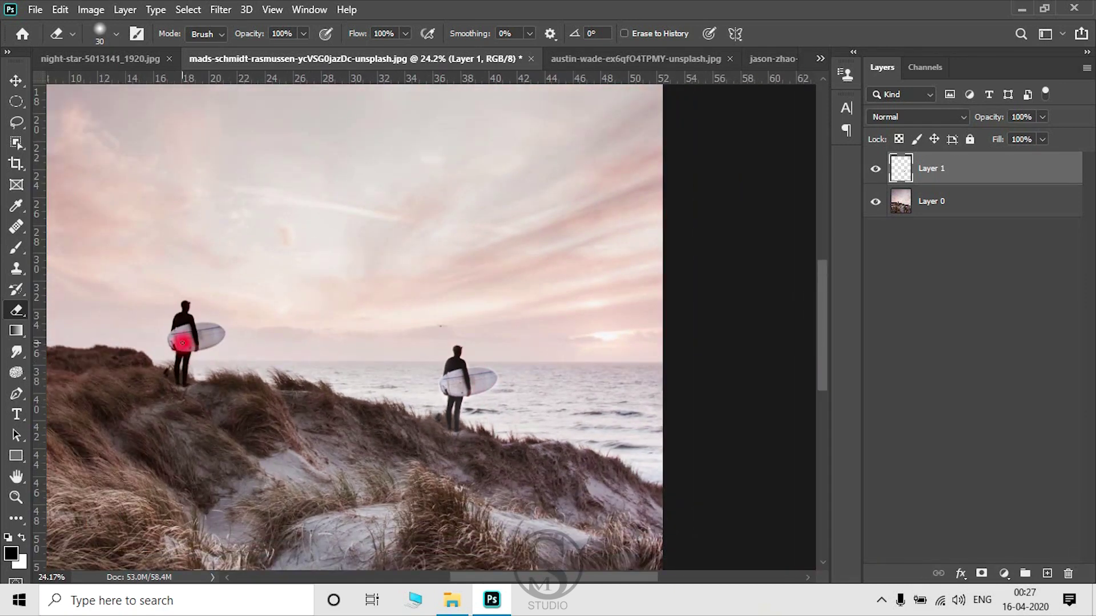
scroll(182, 336, "up", 1)
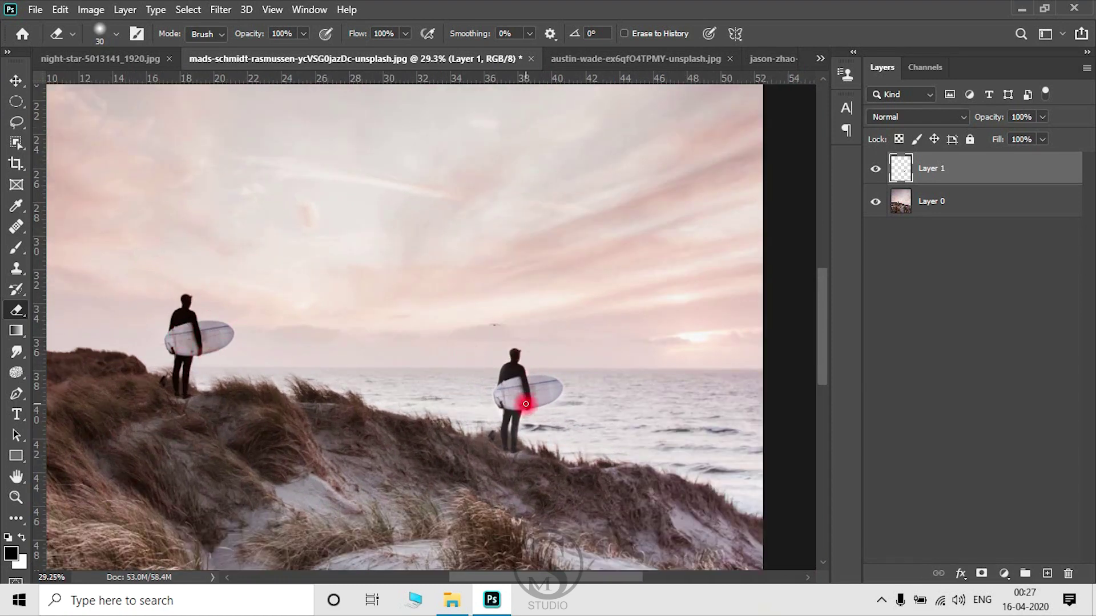
left_click_drag(525, 404, 521, 403)
left_click_drag(520, 403, 506, 382)
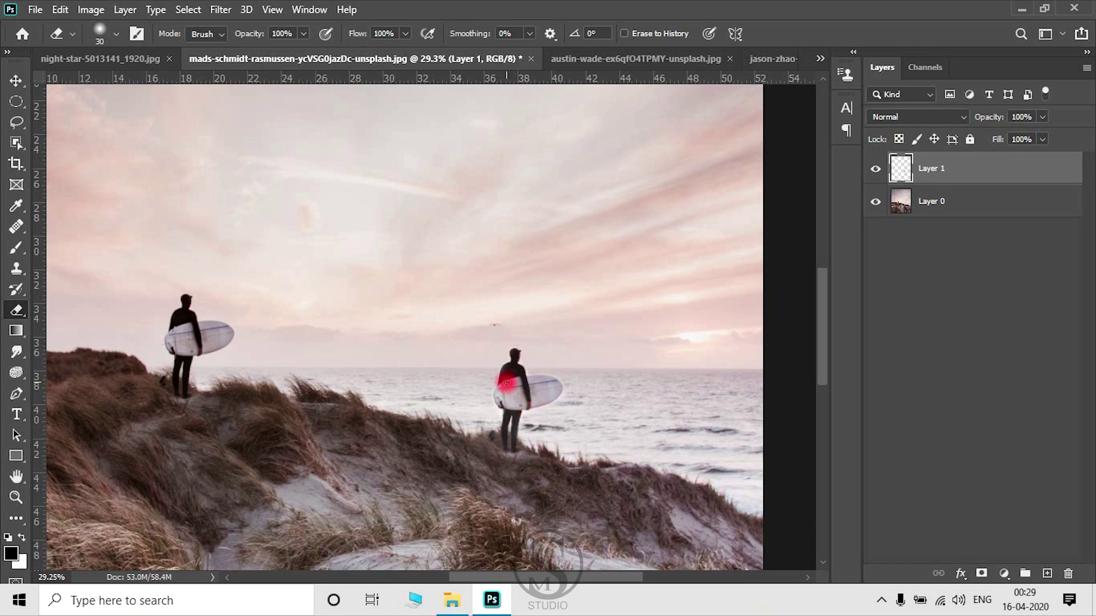